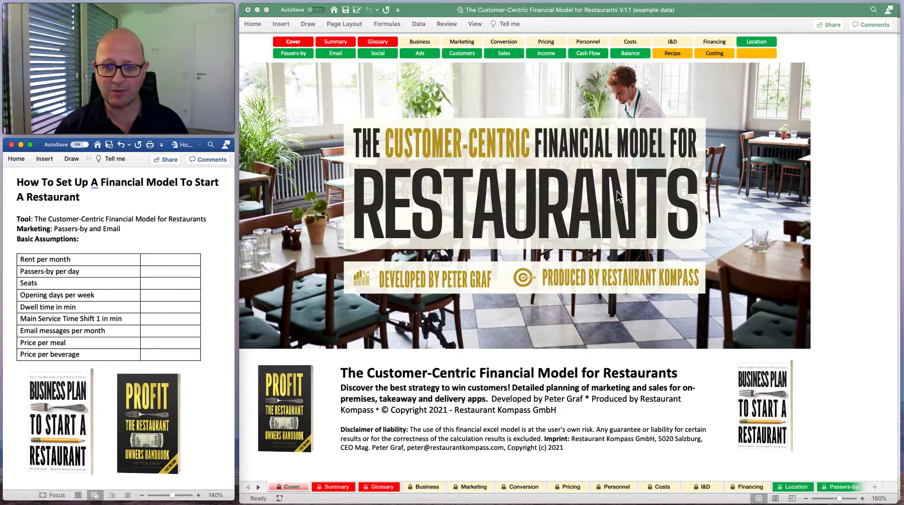
# Browse the Business, Marketing, Glossary, Summary and Cover sheets of the example-data workbook, and move its window out of the way
pyautogui.click(719, 12)
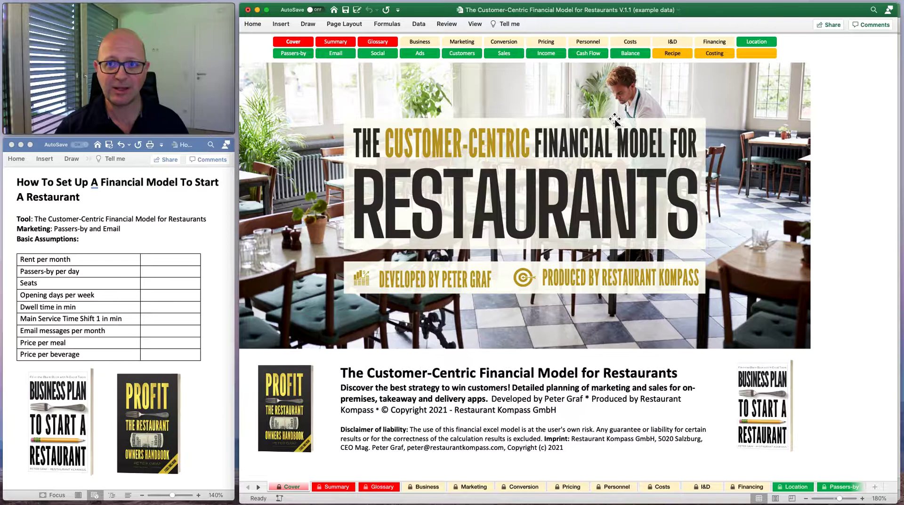
pyautogui.click(417, 42)
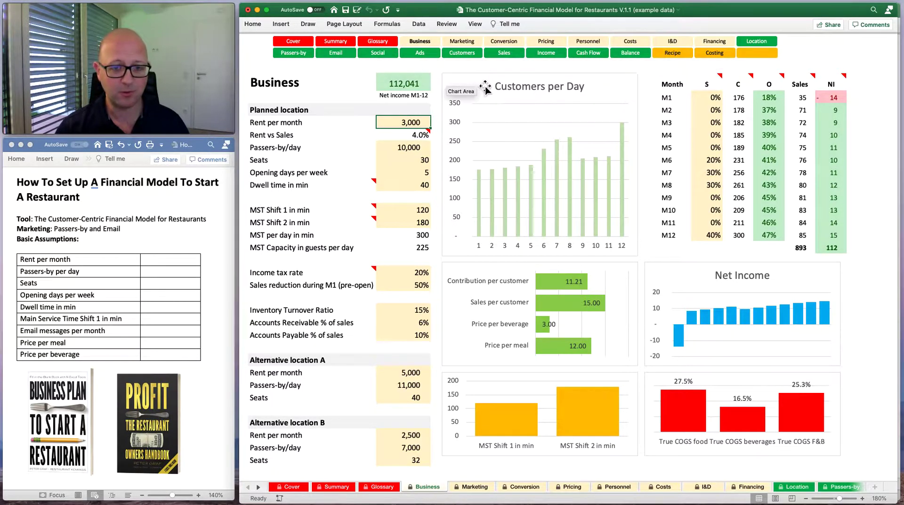
pyautogui.click(464, 43)
pyautogui.click(379, 41)
pyautogui.click(347, 43)
pyautogui.click(296, 43)
pyautogui.moveTo(693, 13); pyautogui.dragTo(391, 503)
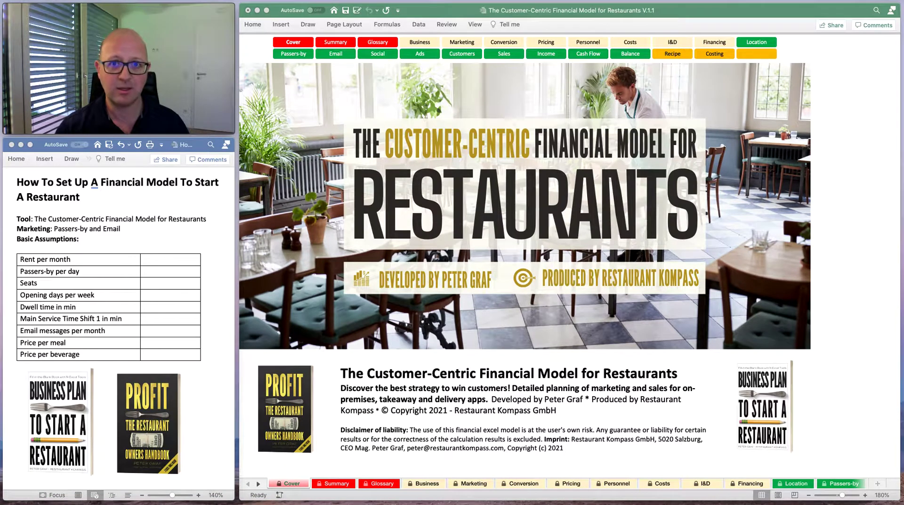
# View the Glossary and Business sheets of the empty restaurant financial model, and return to its Cover sheet
pyautogui.click(454, 14)
pyautogui.click(378, 42)
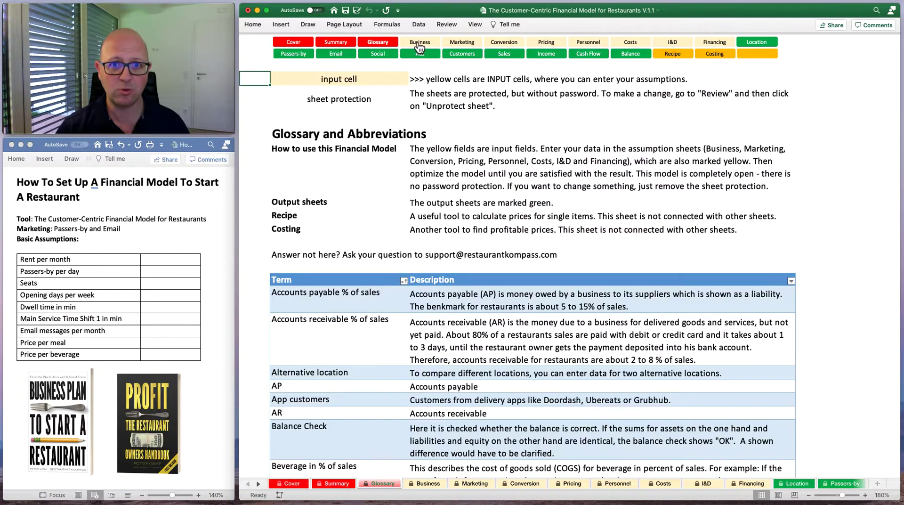
pyautogui.click(416, 43)
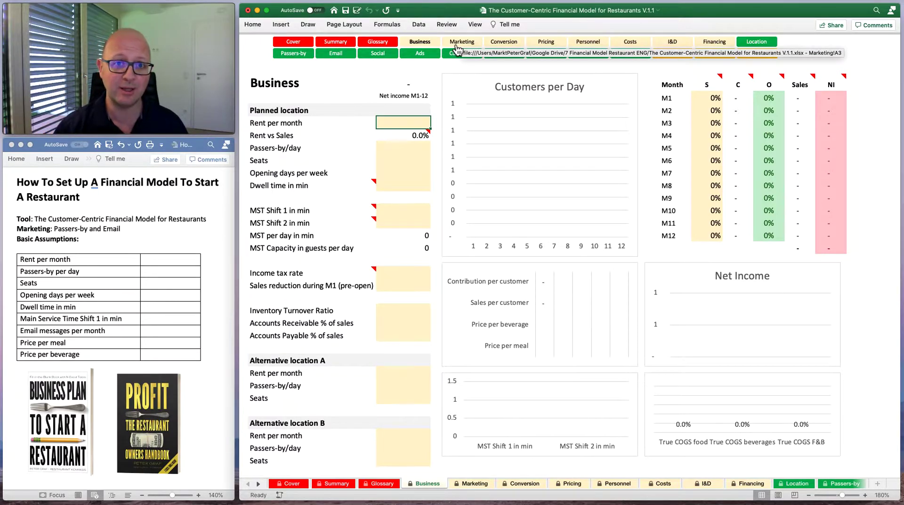
pyautogui.click(294, 42)
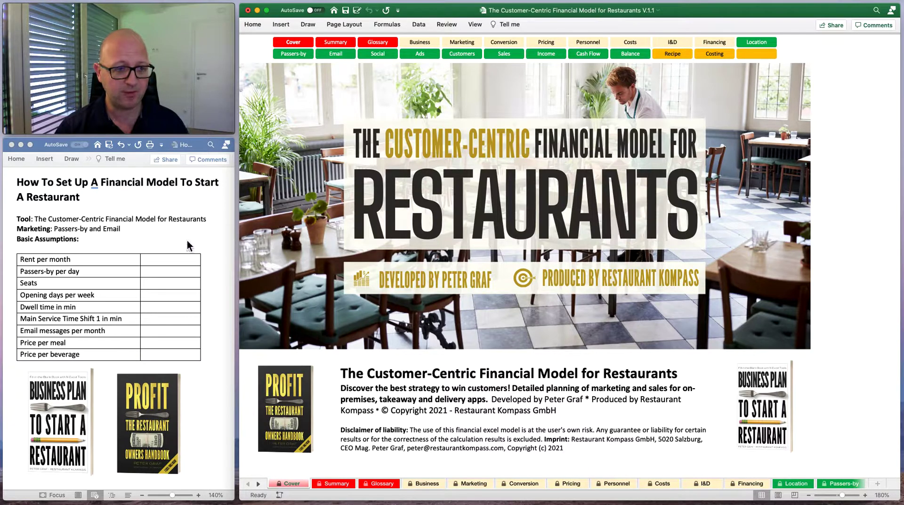
# Switch to the Word document and review its tool, marketing and basic assumptions lines, selecting the words Passers-by and Email
pyautogui.click(164, 262)
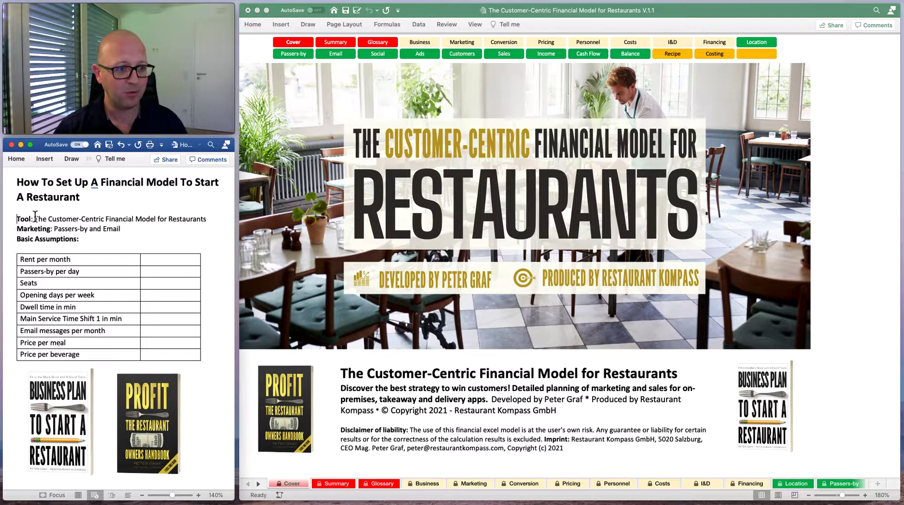
pyautogui.click(60, 219)
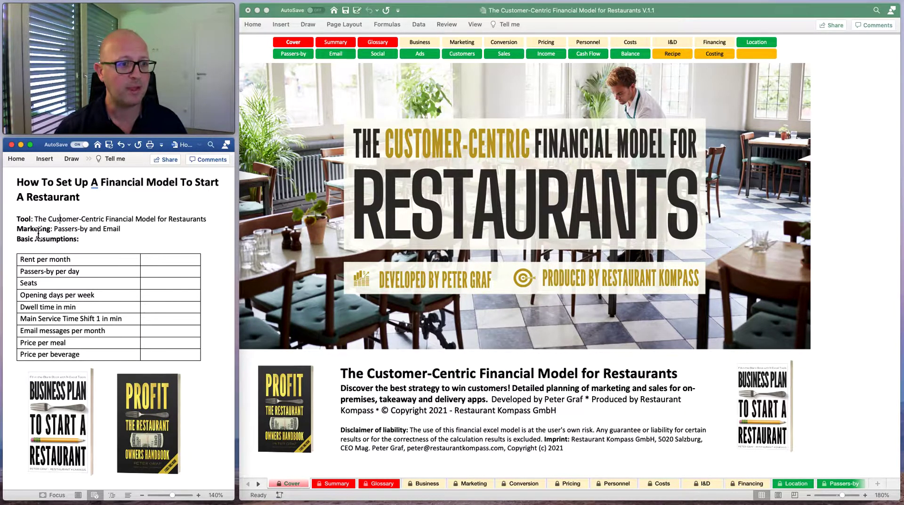
pyautogui.click(18, 229)
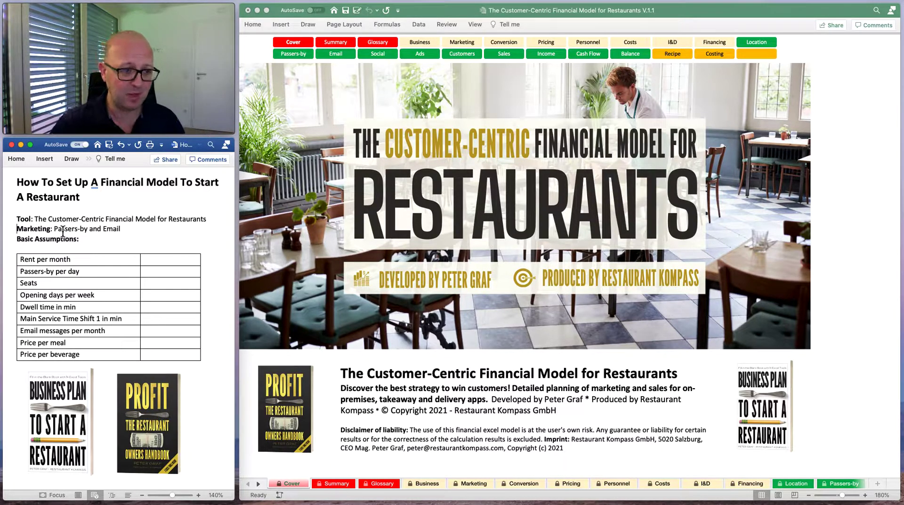
pyautogui.moveTo(53, 229); pyautogui.dragTo(89, 230)
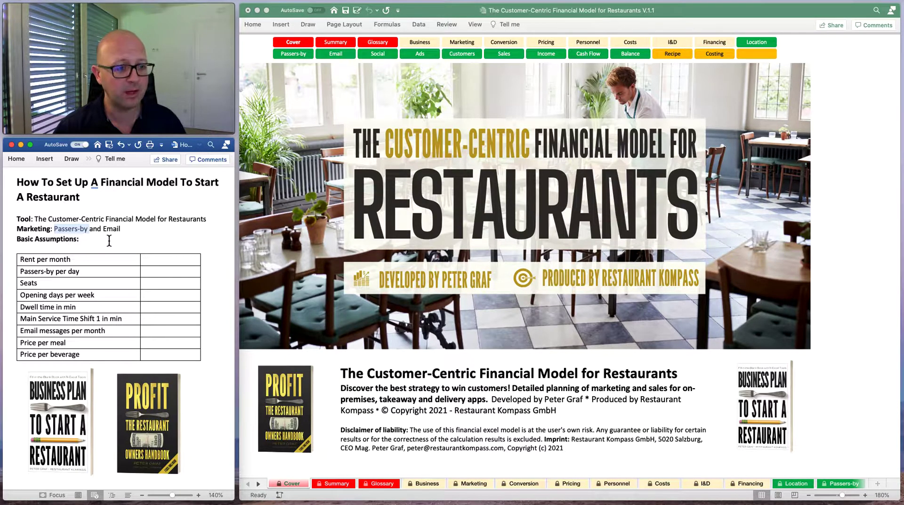
pyautogui.moveTo(104, 230); pyautogui.dragTo(120, 229)
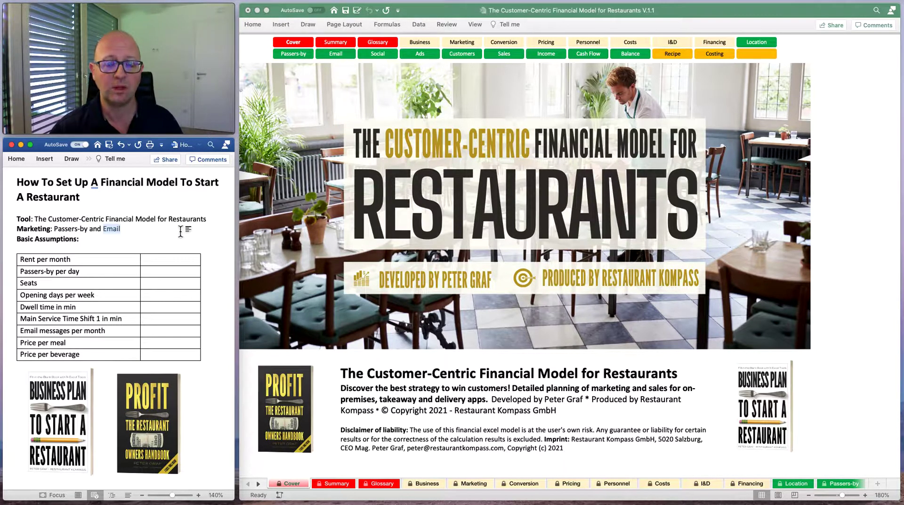
pyautogui.click(98, 239)
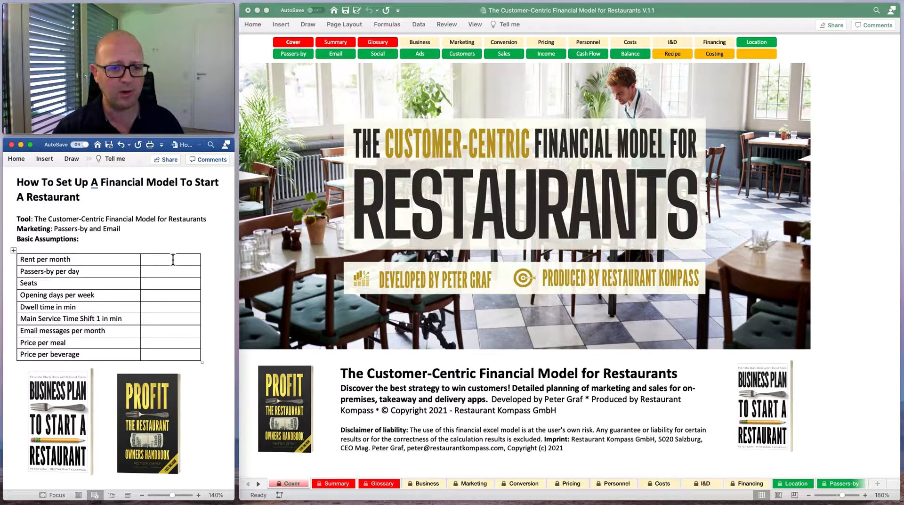
# Fill in the basic assumptions table with a rent per month of 3000 and 7000 passers-by per day
pyautogui.click(160, 262)
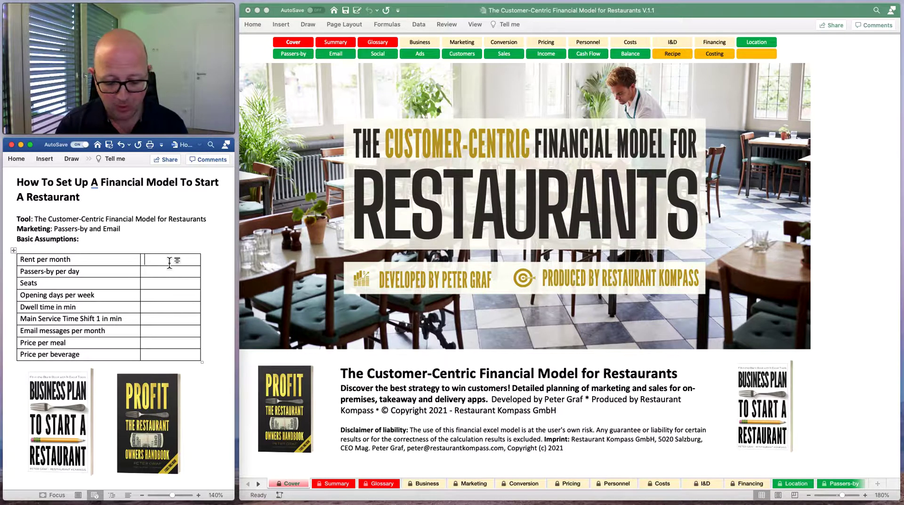
pyautogui.write('3000')
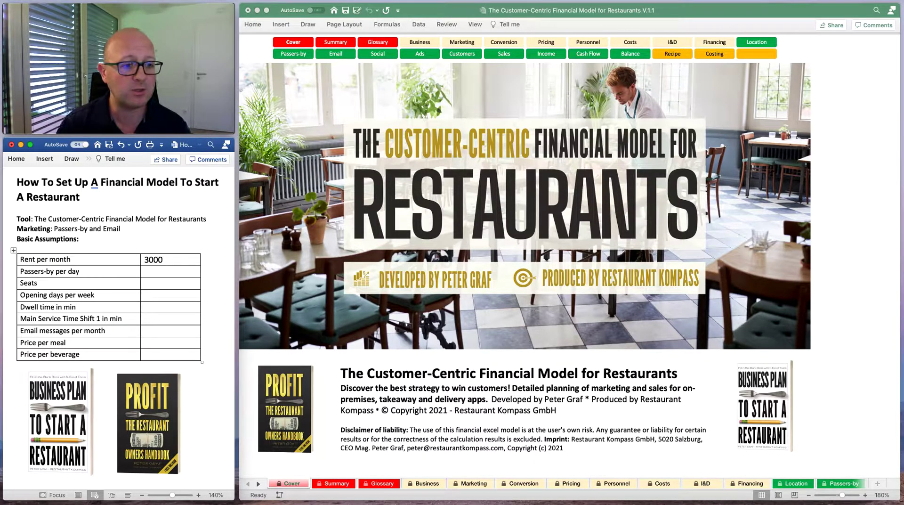
pyautogui.press('Return')
pyautogui.press('BackSpace')
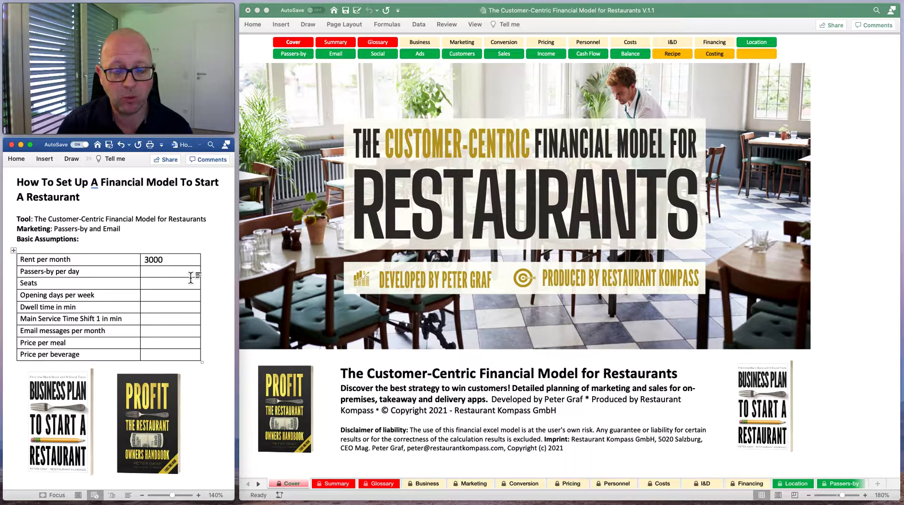
pyautogui.write('7000')
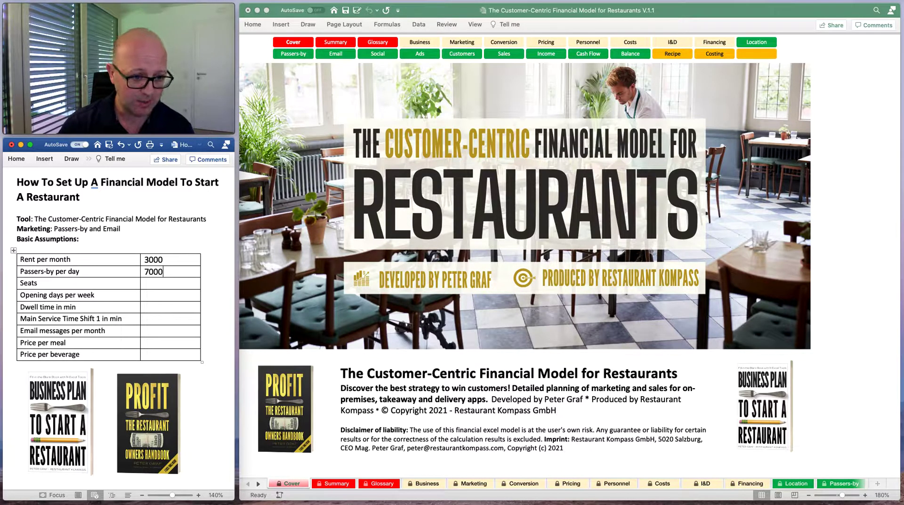
# Enter 30 seats and 5 opening days per week in the basic assumptions table
pyautogui.click(183, 286)
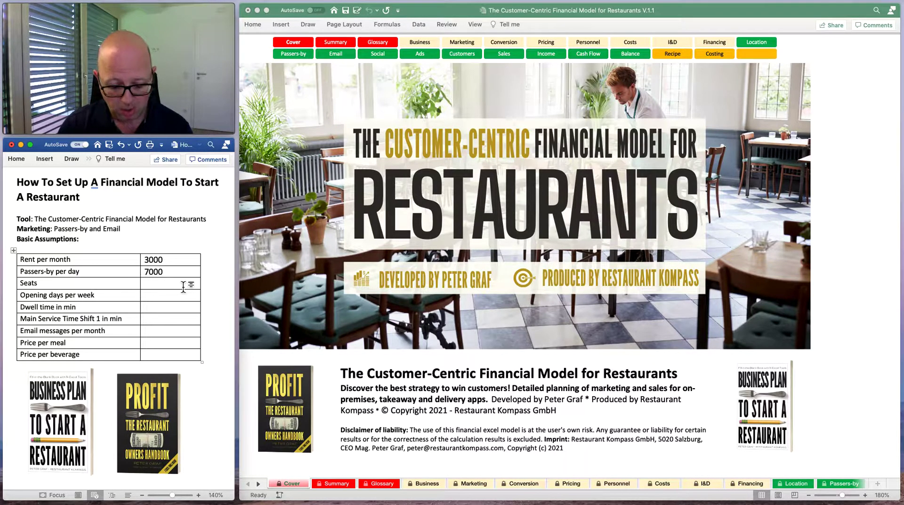
pyautogui.write('30')
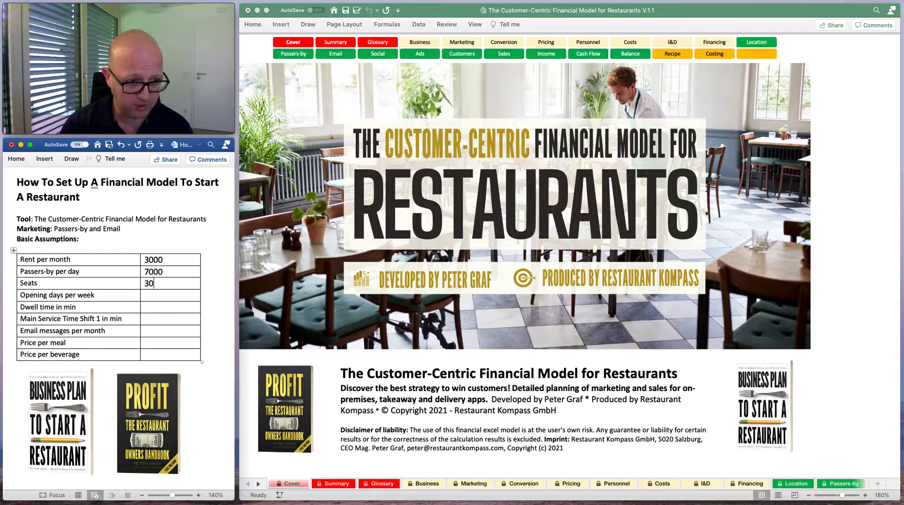
pyautogui.click(164, 296)
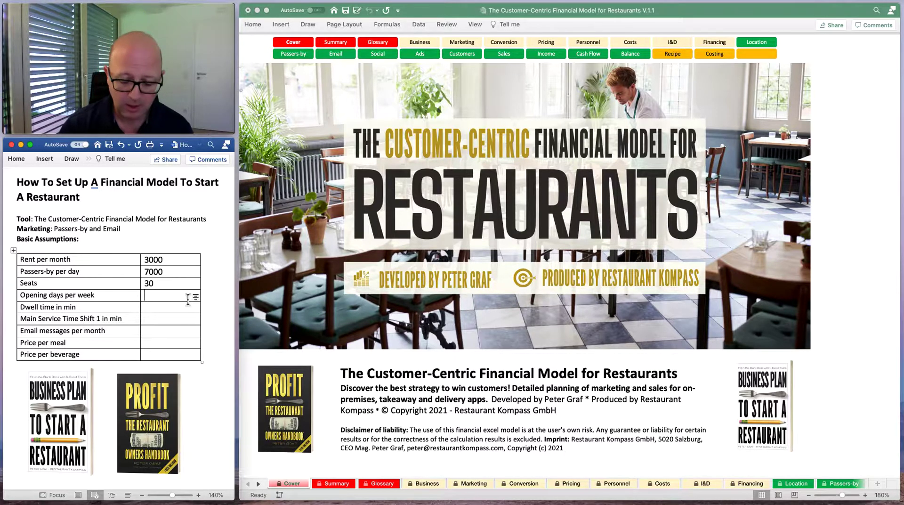
pyautogui.write('5')
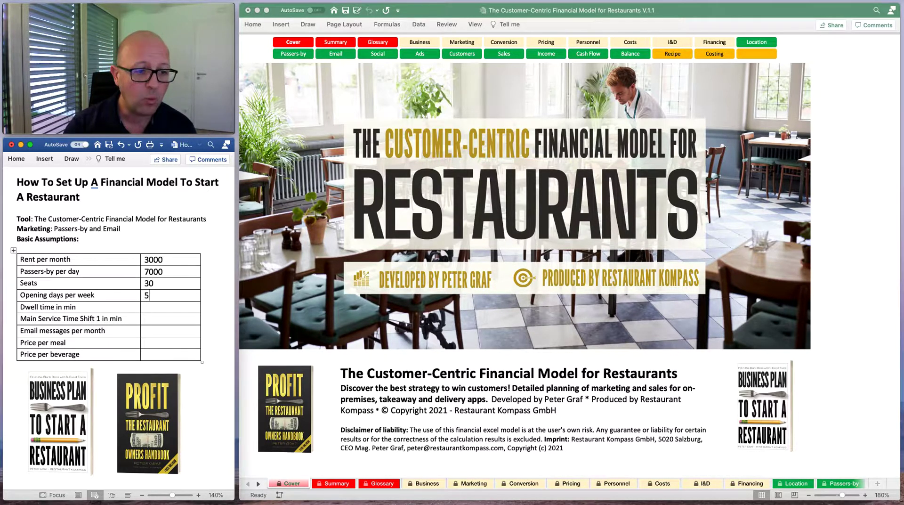
# Enter a dwell time of 40 min and a main service time for shift 1 of 120 min in the table
pyautogui.click(179, 311)
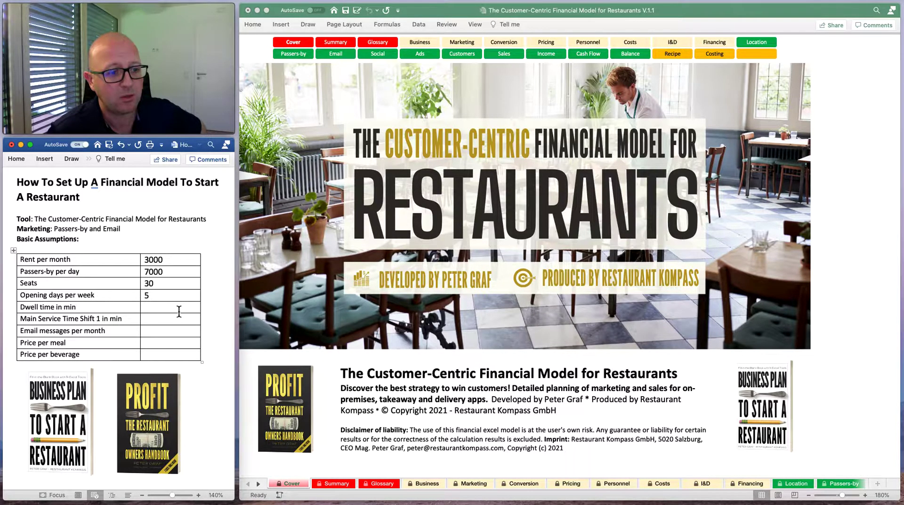
pyautogui.click(179, 311)
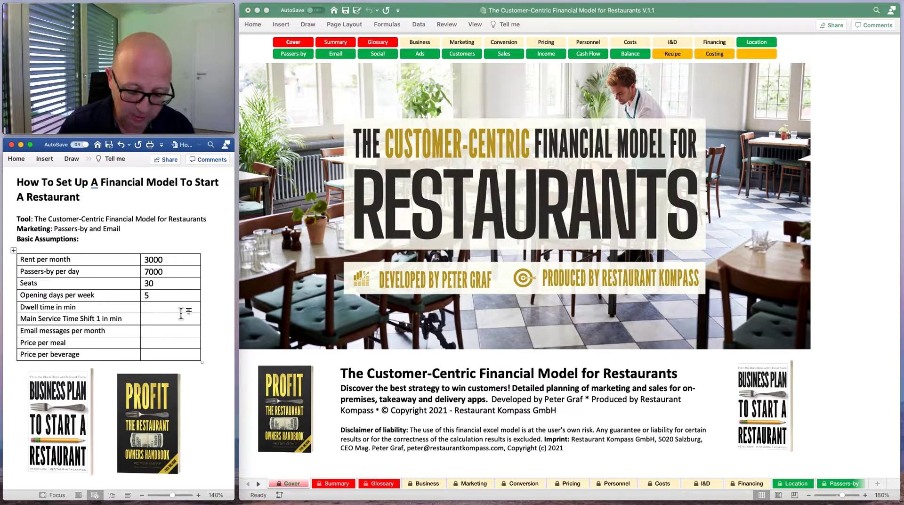
pyautogui.write('40')
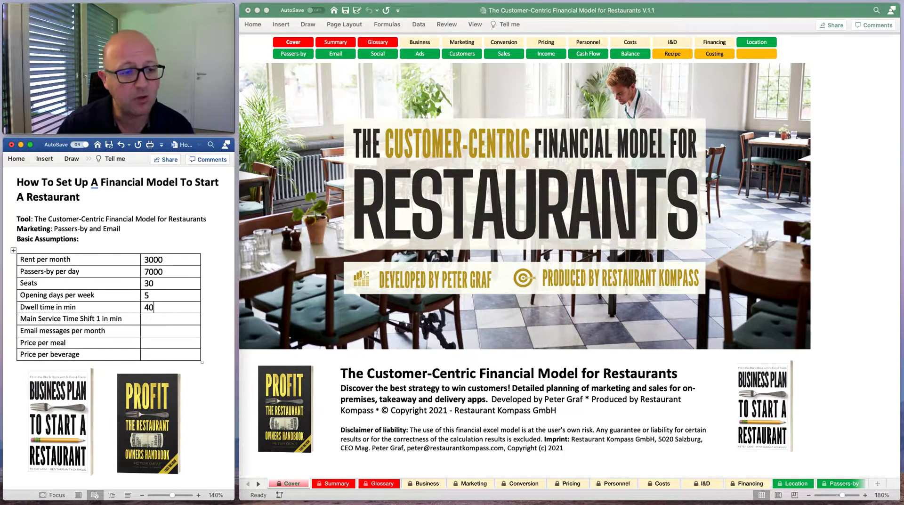
pyautogui.click(193, 323)
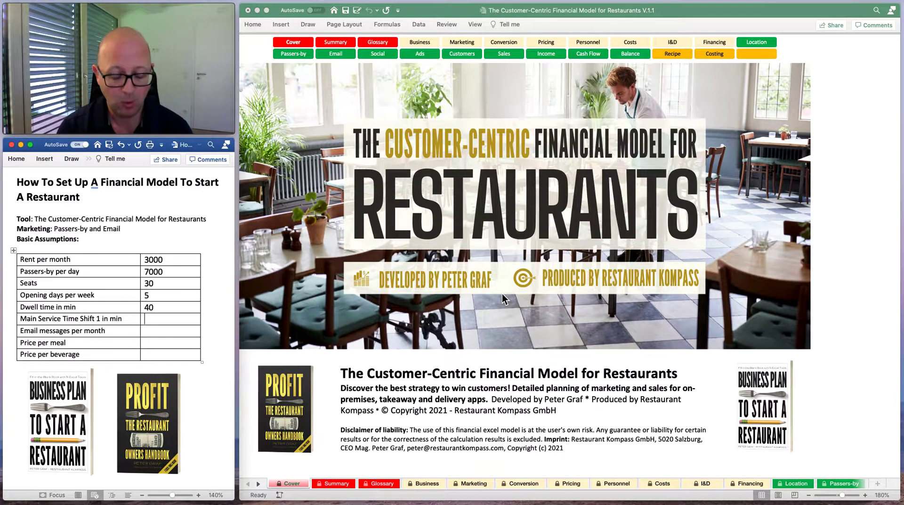
pyautogui.write('120')
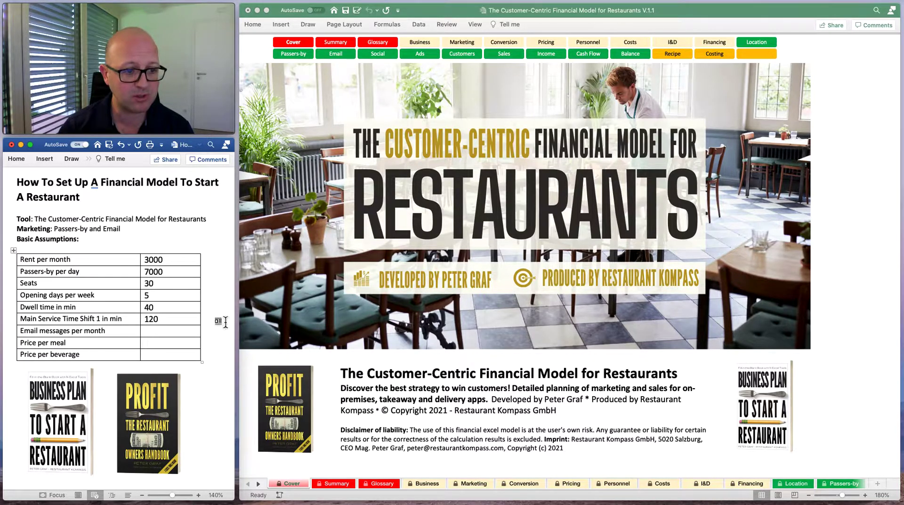
# Enter 20 as the number of email messages per month in the basic assumptions table
pyautogui.click(170, 332)
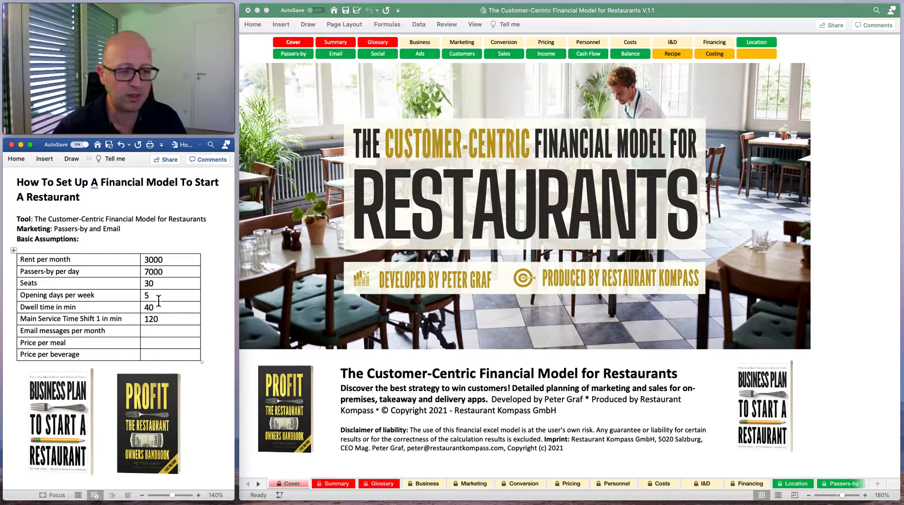
pyautogui.click(171, 333)
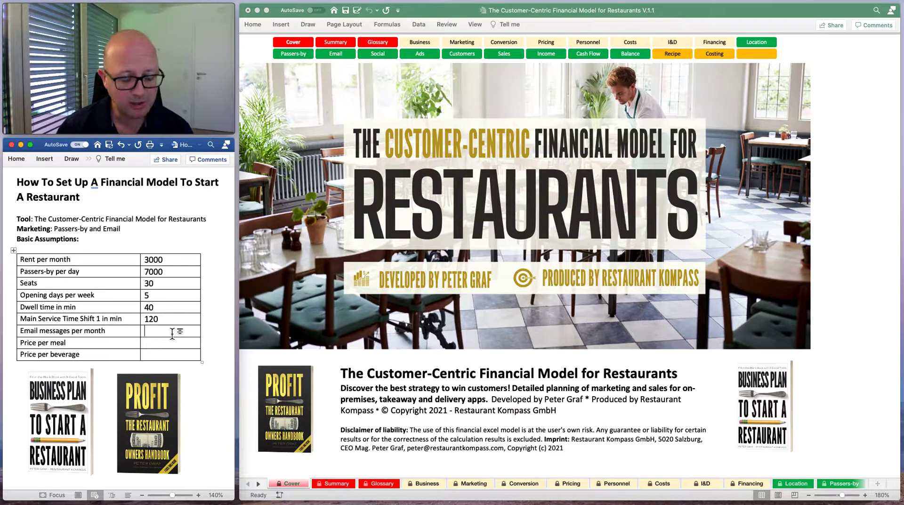
pyautogui.write('20')
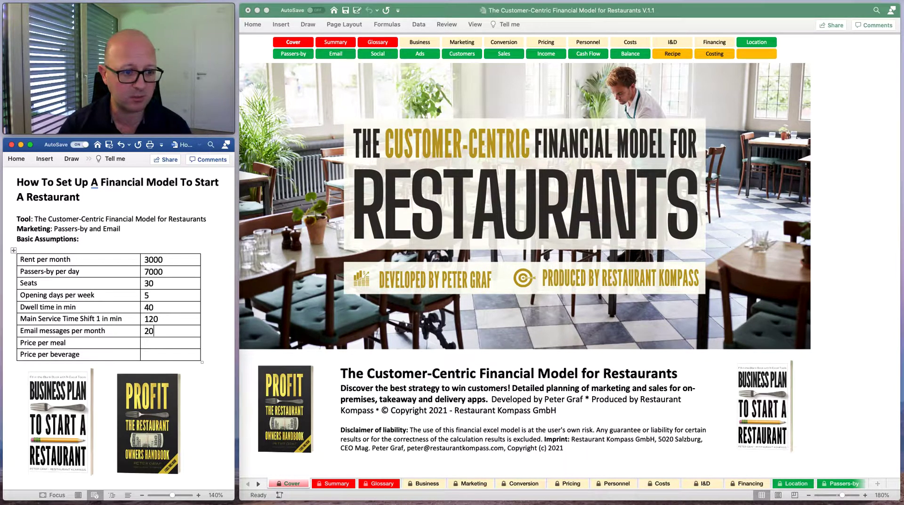
# Enter a price per meal of 12 and a price per beverage of 3 in the assumptions table
pyautogui.press('Tab')
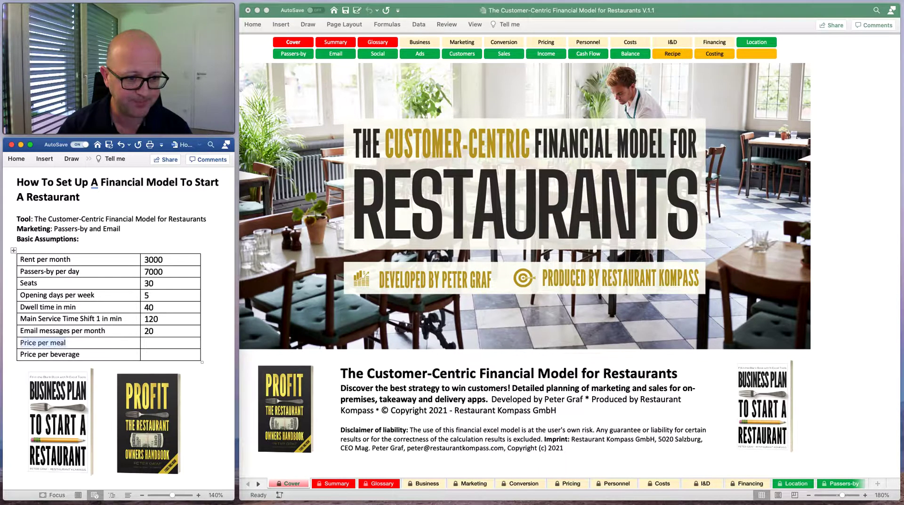
pyautogui.press('Tab')
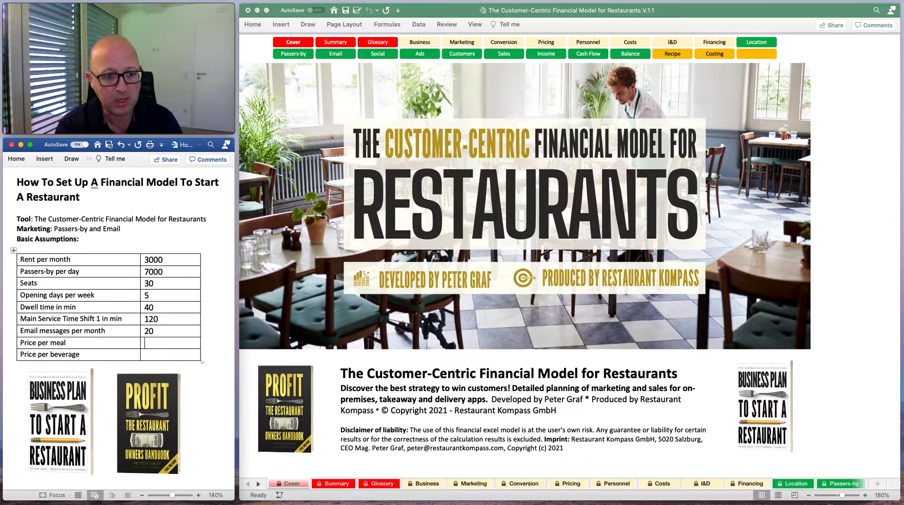
pyautogui.write('12')
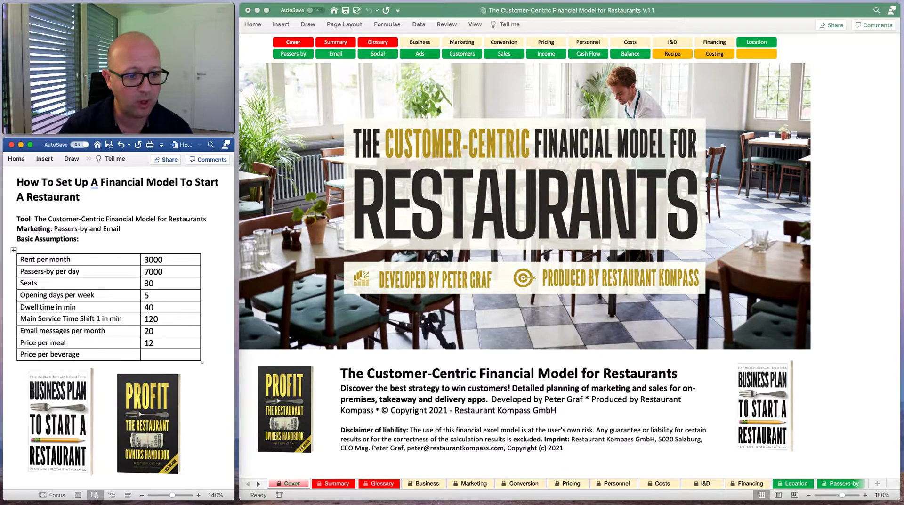
pyautogui.press('Tab')
pyautogui.press('Tab')
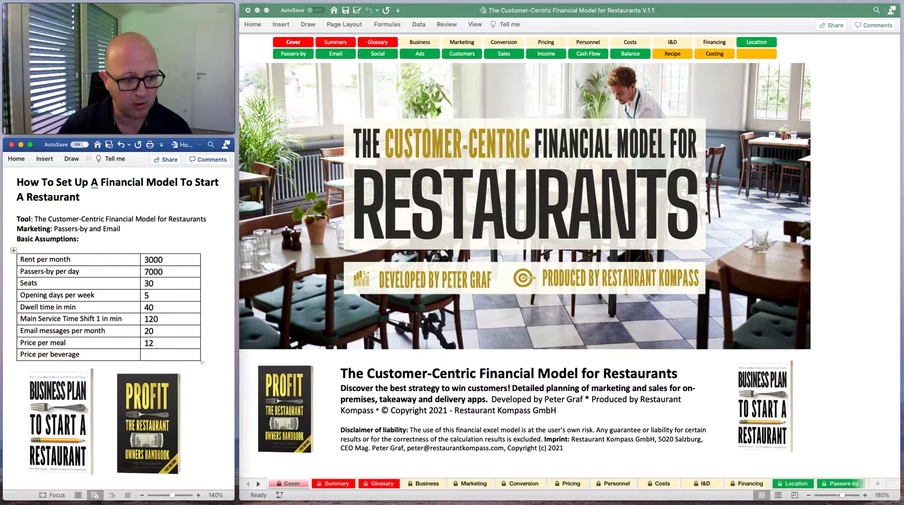
pyautogui.write('3')
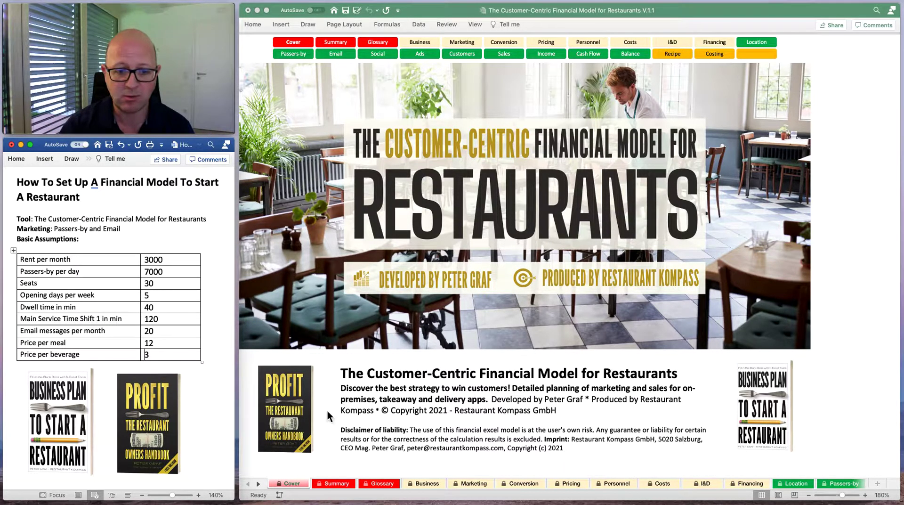
# Switch to the empty restaurant financial model in Excel and view its Summary sheet
pyautogui.click(469, 10)
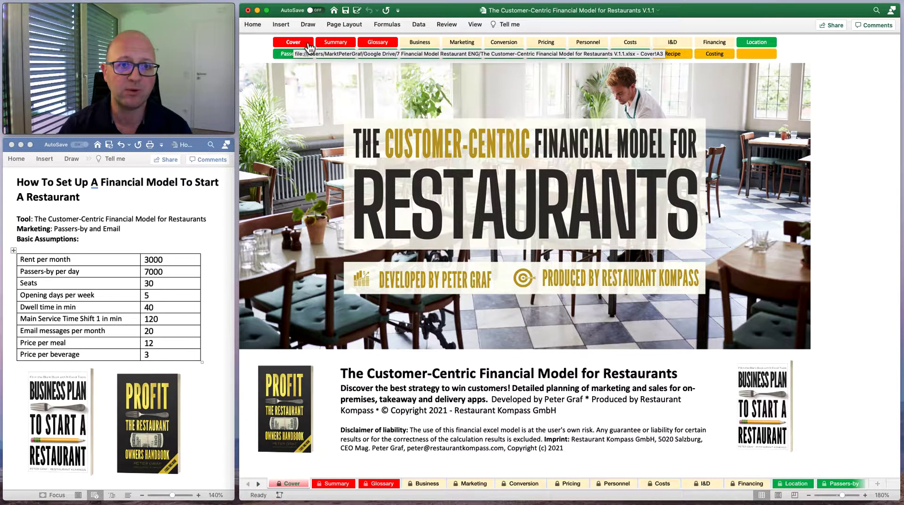
pyautogui.click(338, 47)
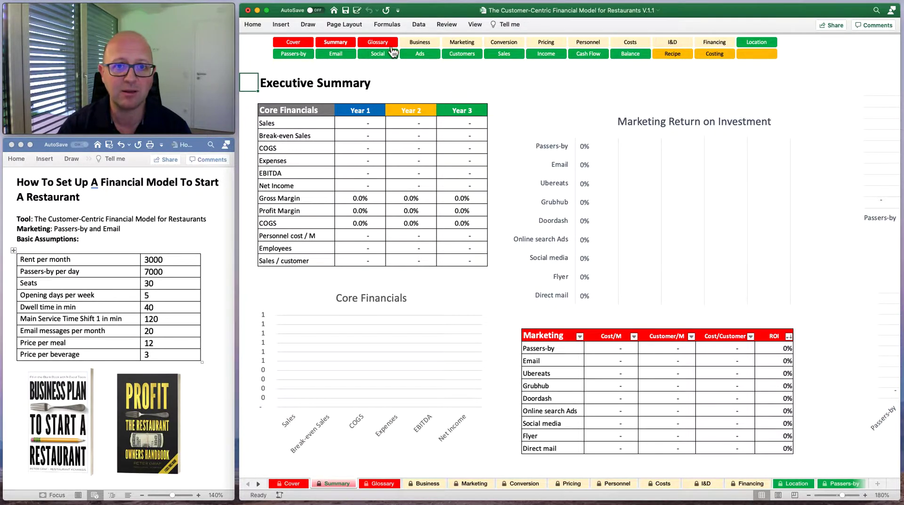
# Examine the Glossary sheet's usage notes and its list of terms and abbreviations
pyautogui.click(389, 44)
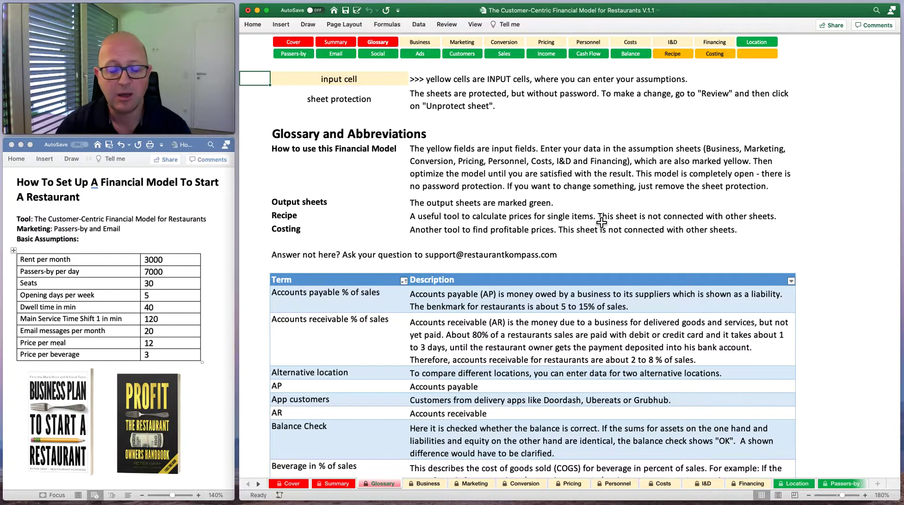
pyautogui.scroll(-10, 592, 328)
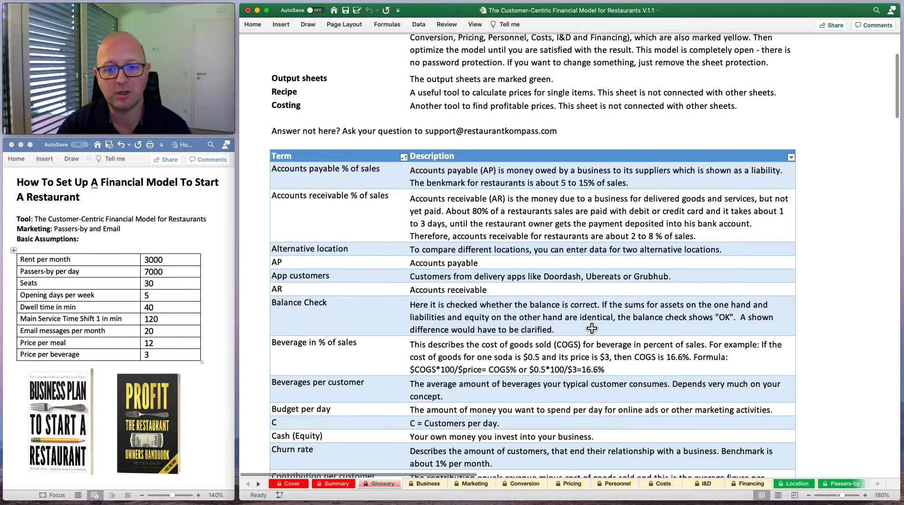
pyautogui.scroll(-10, 591, 328)
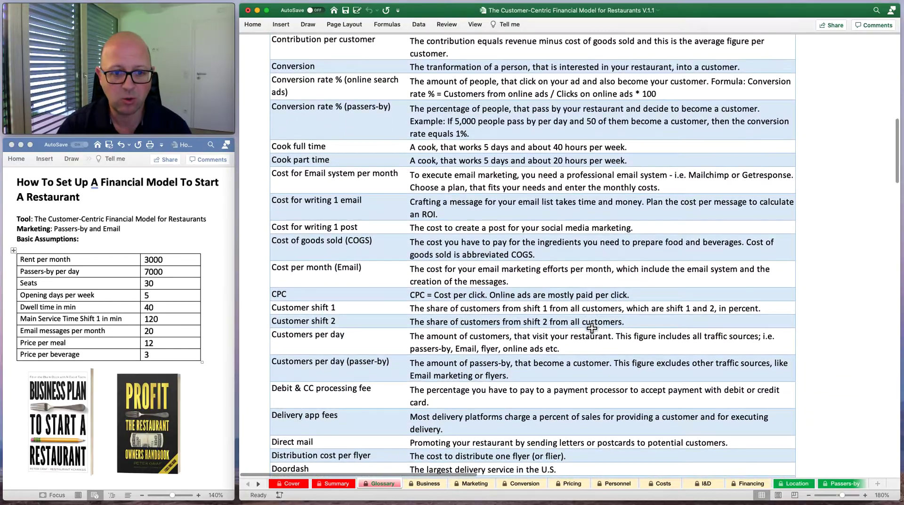
pyautogui.scroll(-9, 592, 328)
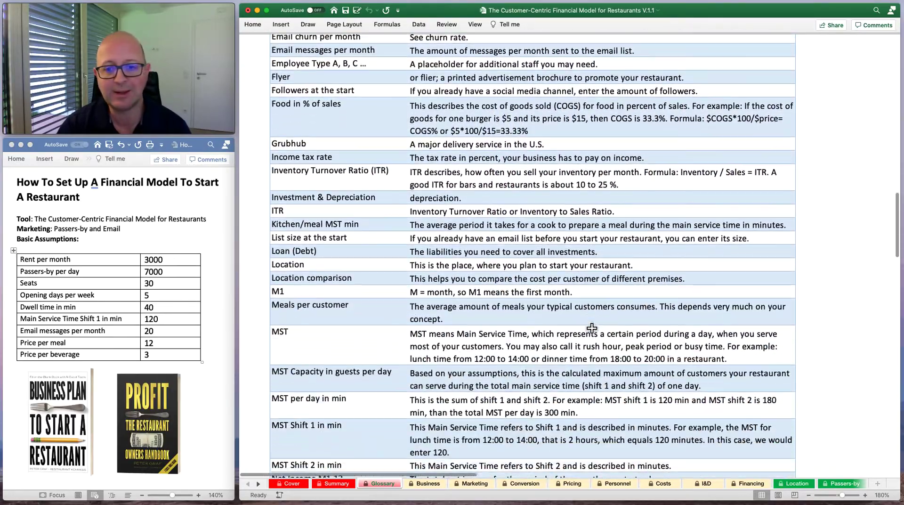
pyautogui.scroll(20, 592, 328)
pyautogui.scroll(5, 592, 328)
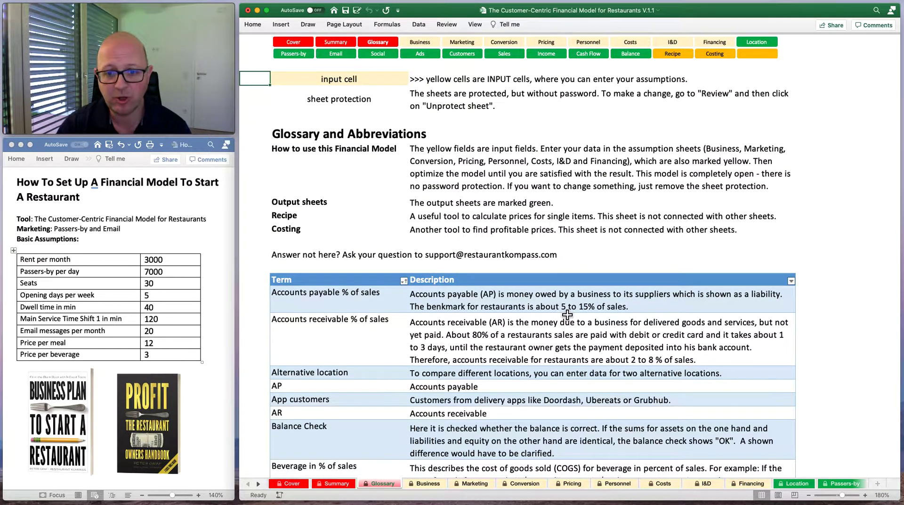
pyautogui.scroll(-3, 565, 337)
pyautogui.scroll(-1, 565, 337)
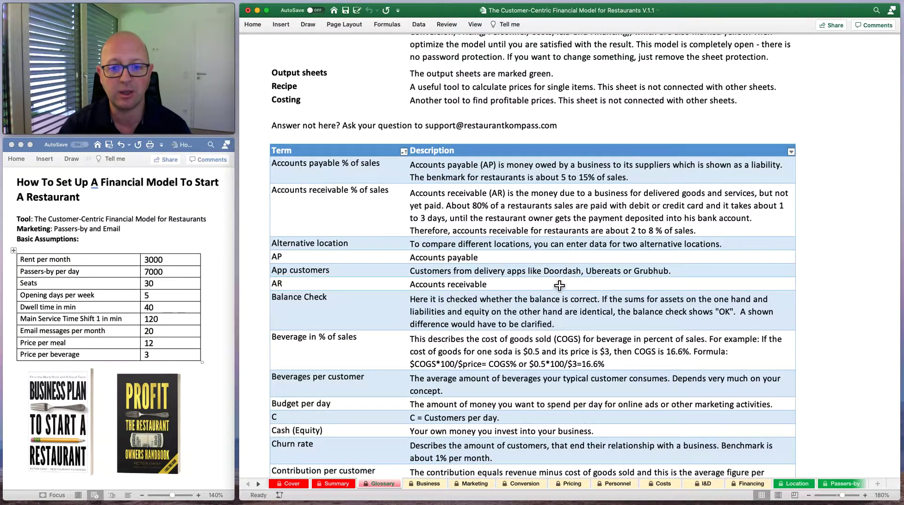
pyautogui.scroll(5, 558, 285)
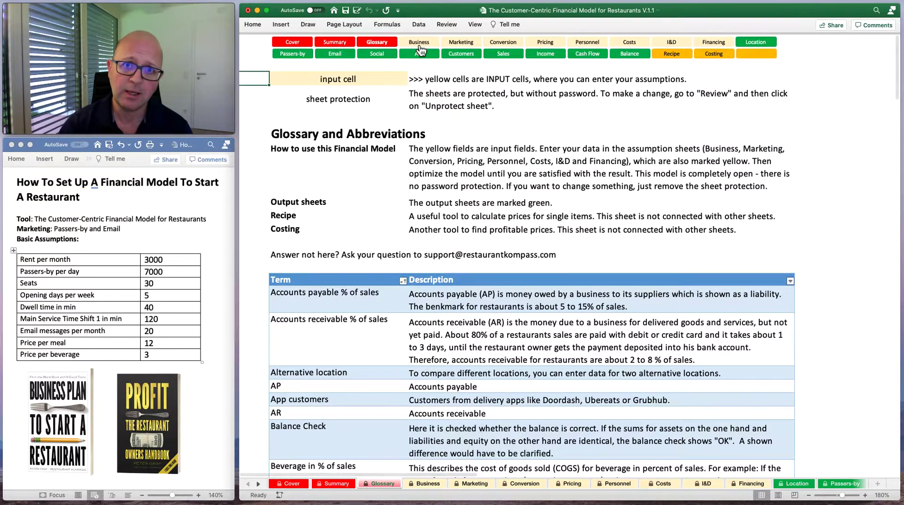
# View the yellow assumption sheets in order, Business, Marketing, Conversion, Pricing, Personnel, Costs, I&D and Financing, and return to Business
pyautogui.click(420, 42)
pyautogui.click(463, 45)
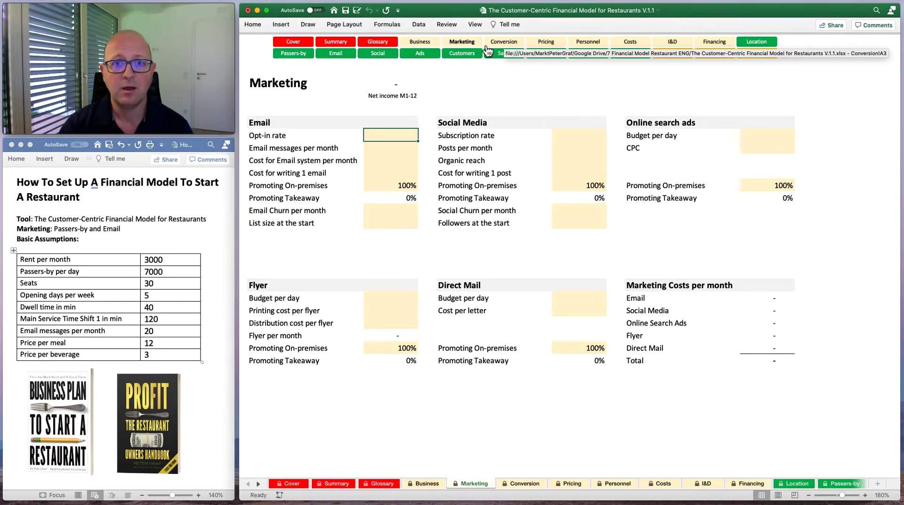
pyautogui.click(510, 42)
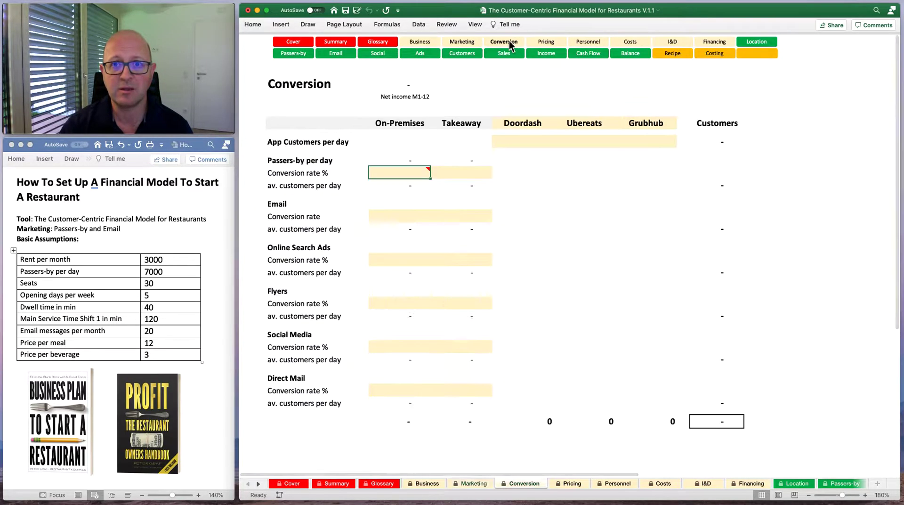
pyautogui.click(546, 42)
pyautogui.click(589, 44)
pyautogui.click(625, 45)
pyautogui.click(676, 42)
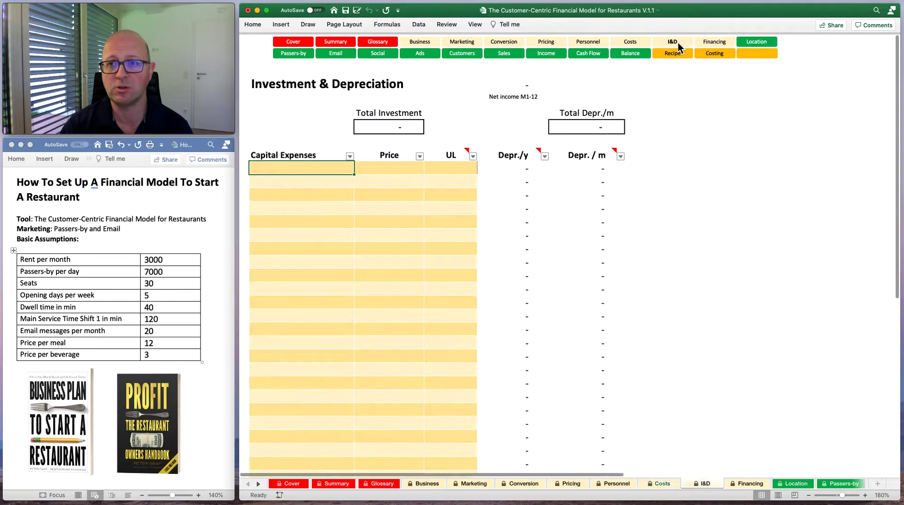
pyautogui.click(722, 45)
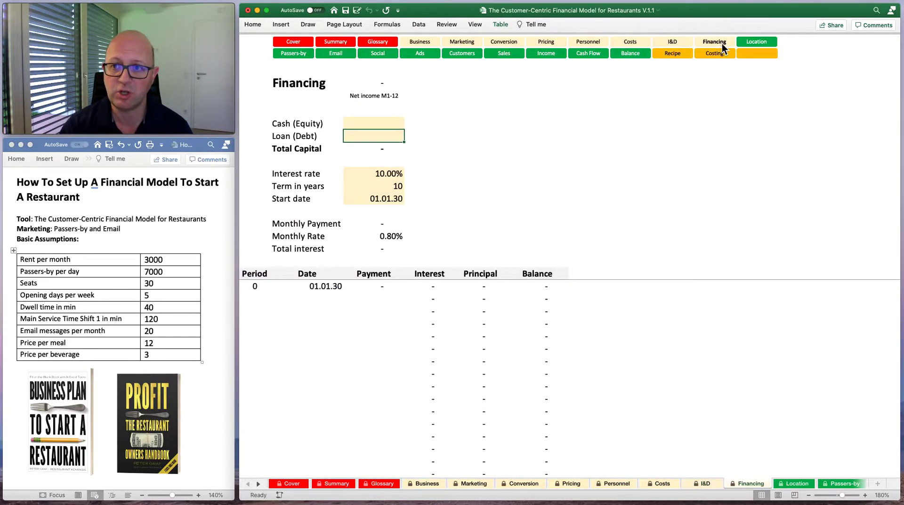
pyautogui.click(412, 43)
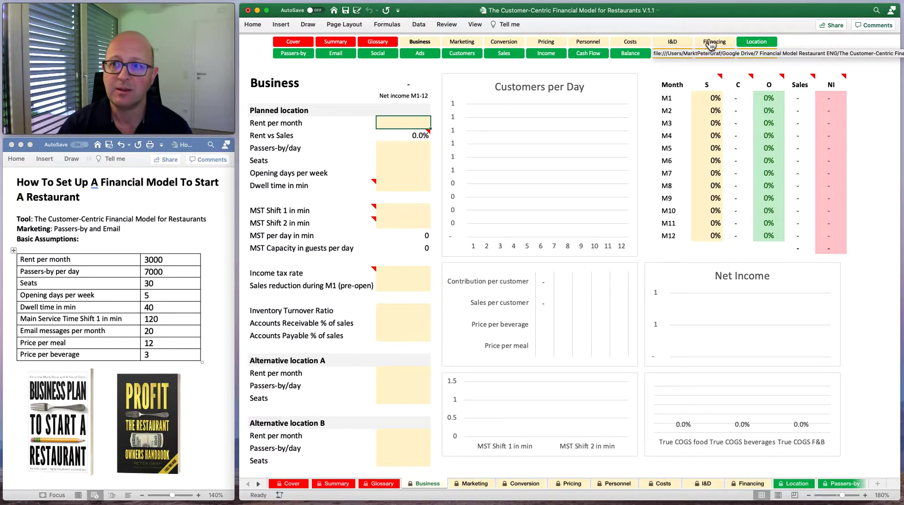
# View the green output sheets in order: Location, Passers-by, Email, Social, Ads, Customers, Sales, Income, Cash Flow and Balance, ending back on Cash Flow
pyautogui.click(760, 42)
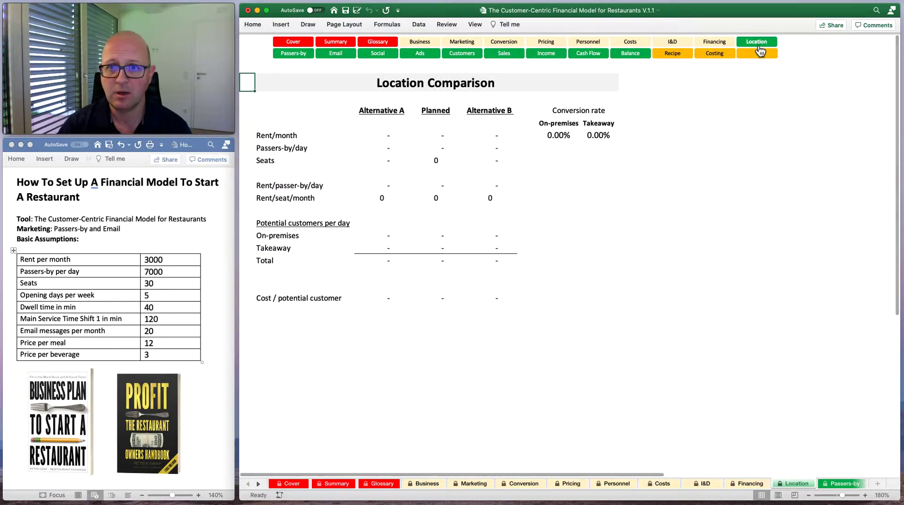
pyautogui.click(301, 57)
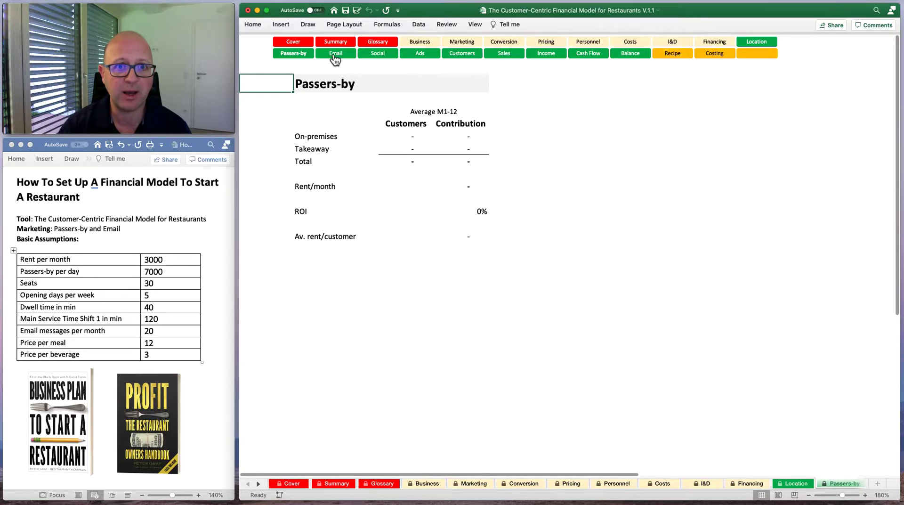
pyautogui.click(332, 56)
pyautogui.click(362, 56)
pyautogui.click(416, 54)
pyautogui.click(469, 56)
pyautogui.click(505, 56)
pyautogui.click(549, 56)
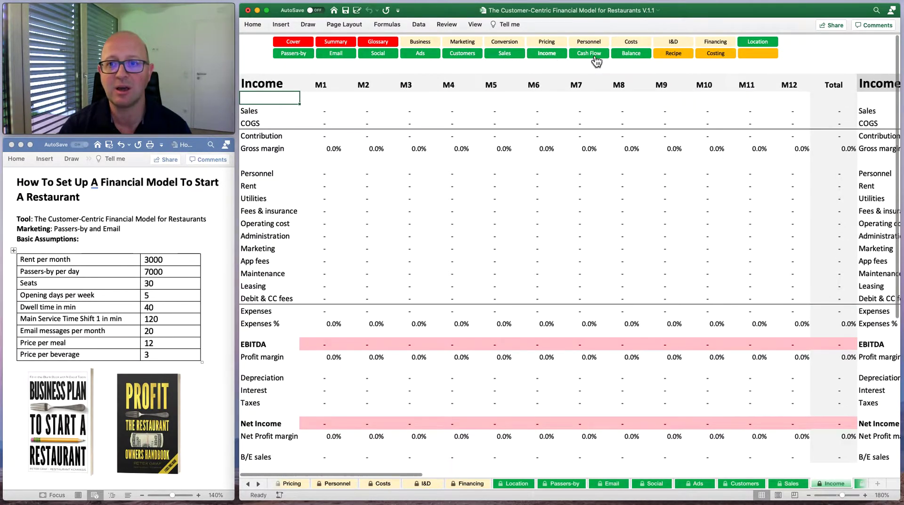
pyautogui.click(592, 56)
pyautogui.click(649, 59)
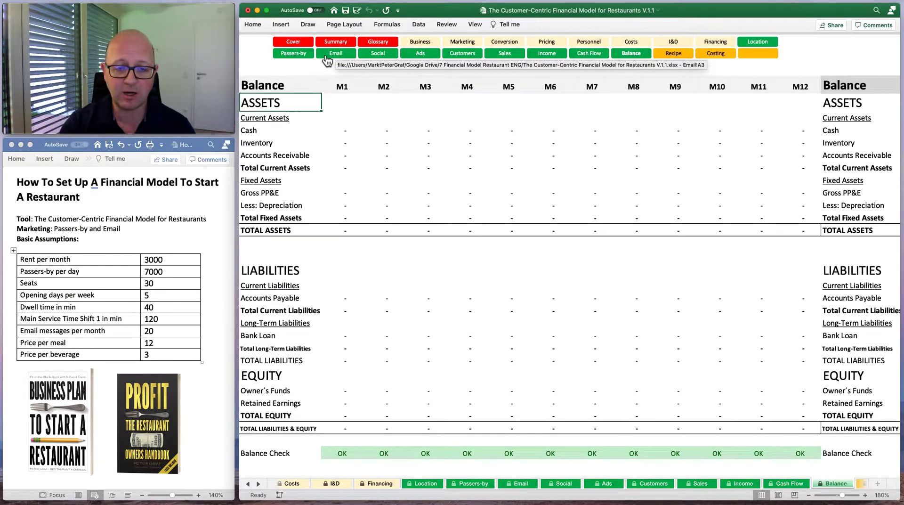
pyautogui.click(594, 57)
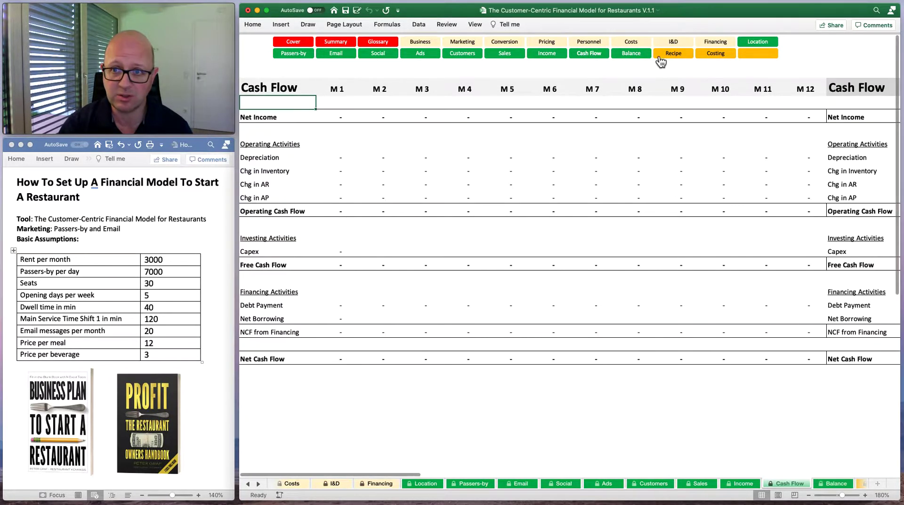
# Compare the standalone Recipe and Costing sheets for calculating prices
pyautogui.click(677, 55)
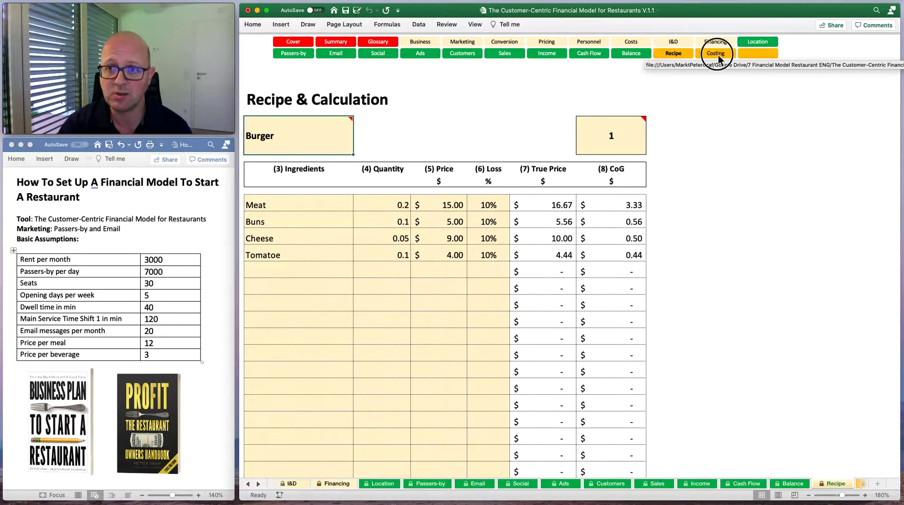
pyautogui.click(713, 56)
pyautogui.click(672, 56)
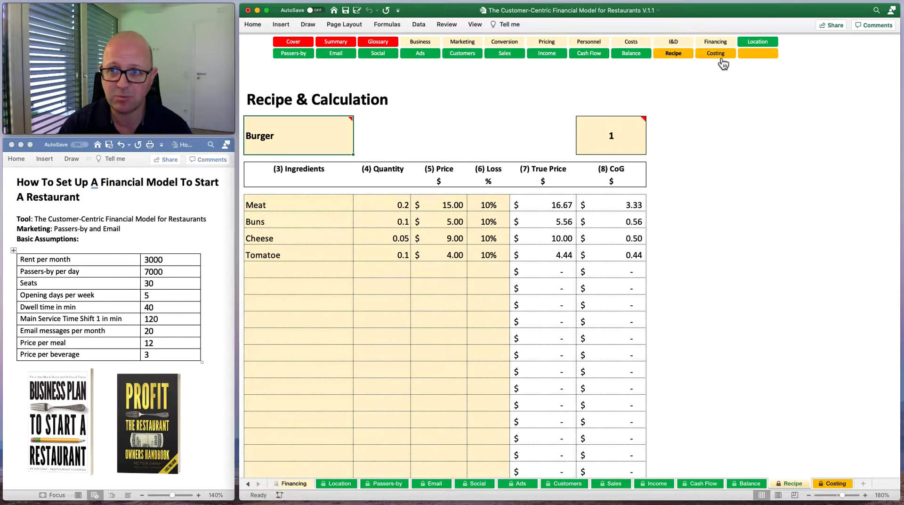
pyautogui.click(716, 56)
pyautogui.click(678, 59)
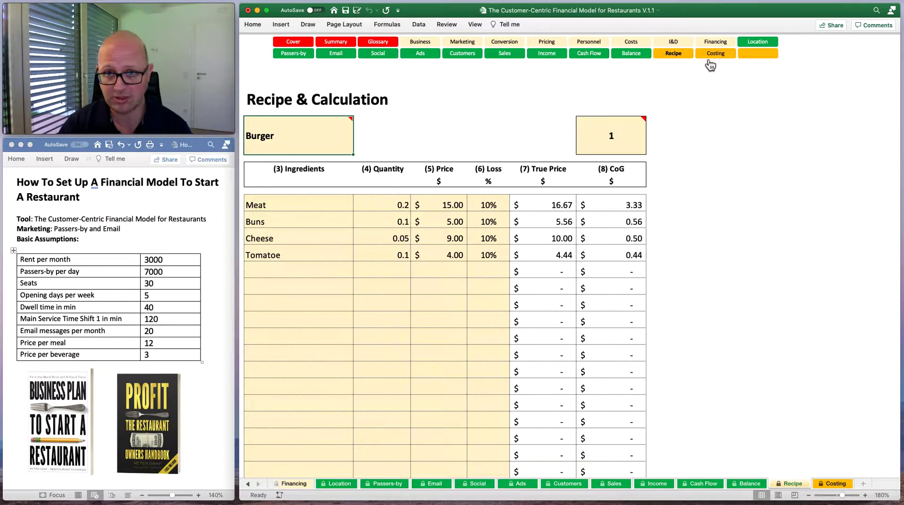
# Go to the Business sheet and select the planned location's Rent per month input cell
pyautogui.click(420, 42)
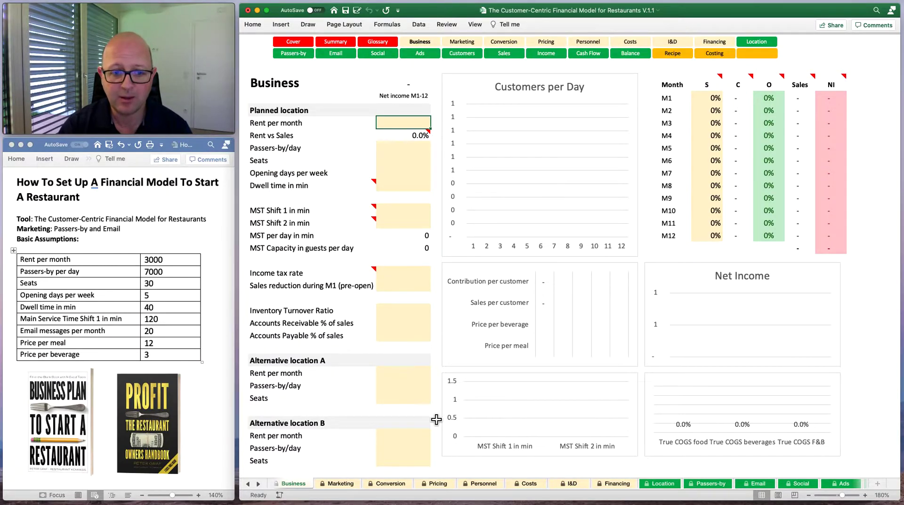
pyautogui.click(391, 127)
pyautogui.press('Down')
pyautogui.press('Up')
pyautogui.press('Down')
pyautogui.press('Down')
pyautogui.press('Up')
pyautogui.press('Up')
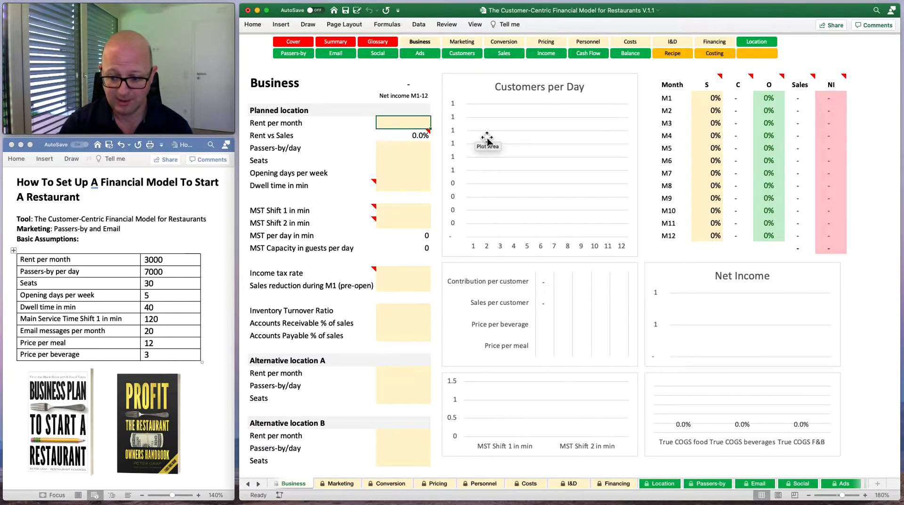
# Switch to Chrome and view the Eloquens channel page offering the restaurant financial model
pyautogui.press('super+Tab')
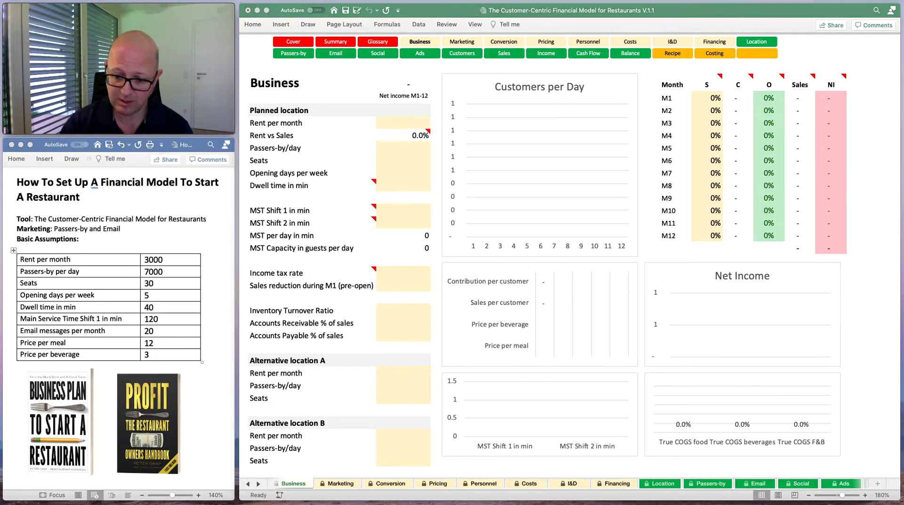
pyautogui.moveTo(780, 501); pyautogui.dragTo(536, 21)
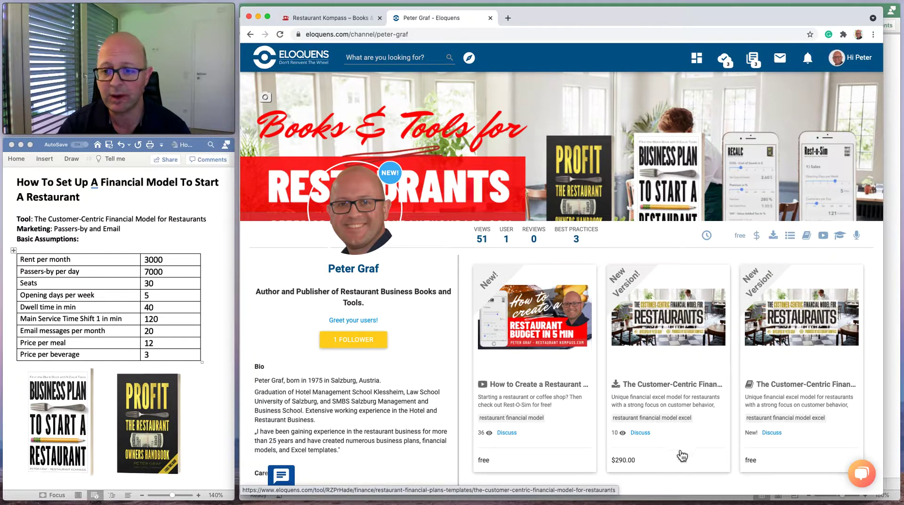
pyautogui.moveTo(526, 20); pyautogui.dragTo(555, 18)
# Look through the Restaurant Kompass home page's books, tools and blog articles, and minimize the browser to return to the Excel model
pyautogui.click(360, 104)
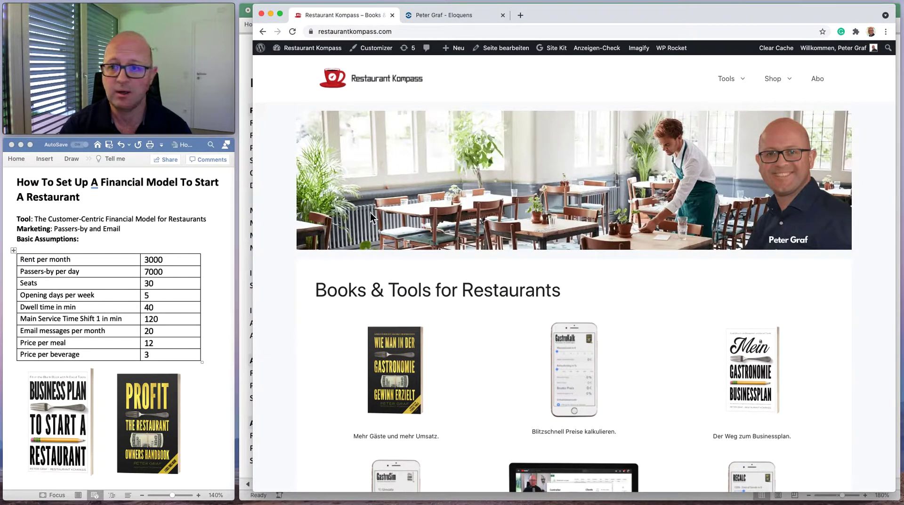
pyautogui.scroll(-3, 415, 357)
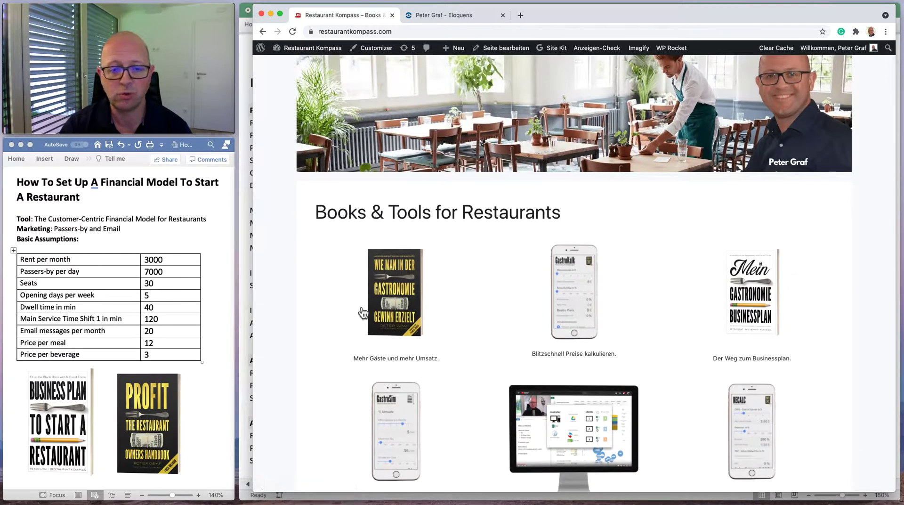
pyautogui.scroll(-5, 768, 303)
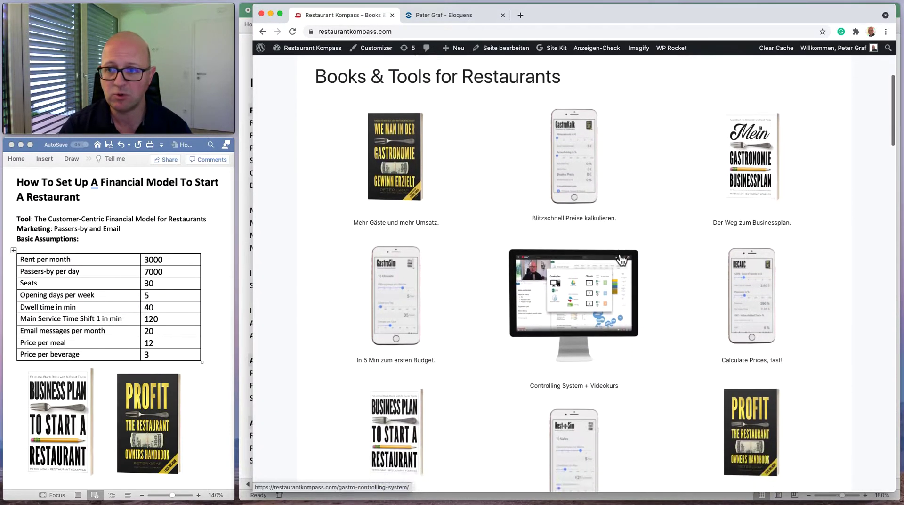
pyautogui.scroll(-7, 619, 258)
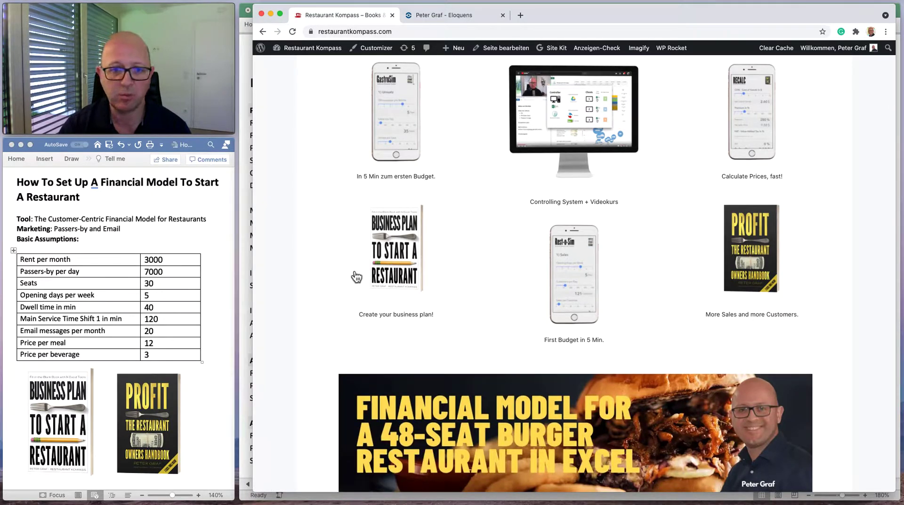
pyautogui.scroll(-2, 429, 288)
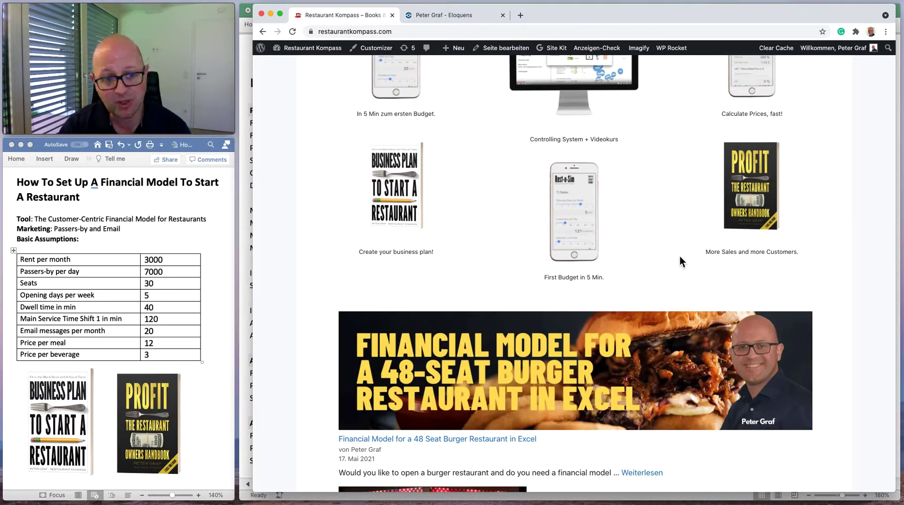
pyautogui.scroll(-6, 667, 255)
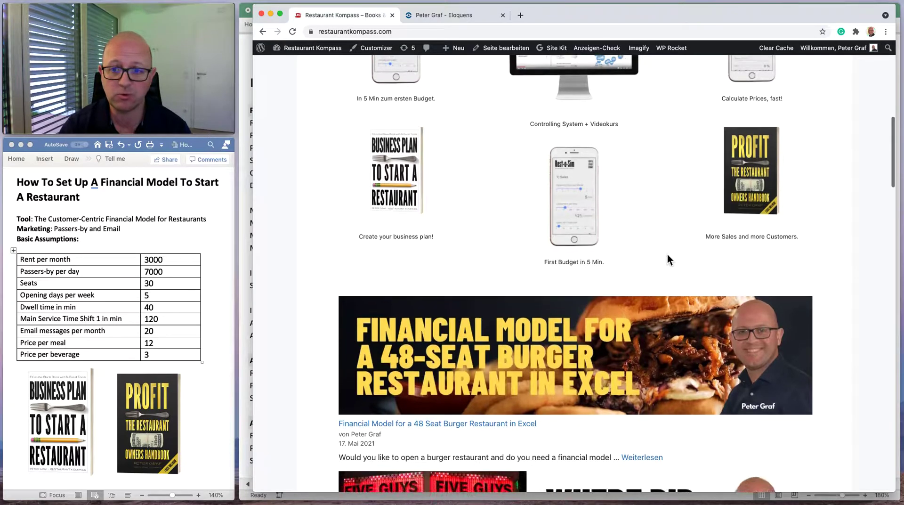
pyautogui.scroll(7, 667, 254)
pyautogui.scroll(1, 667, 255)
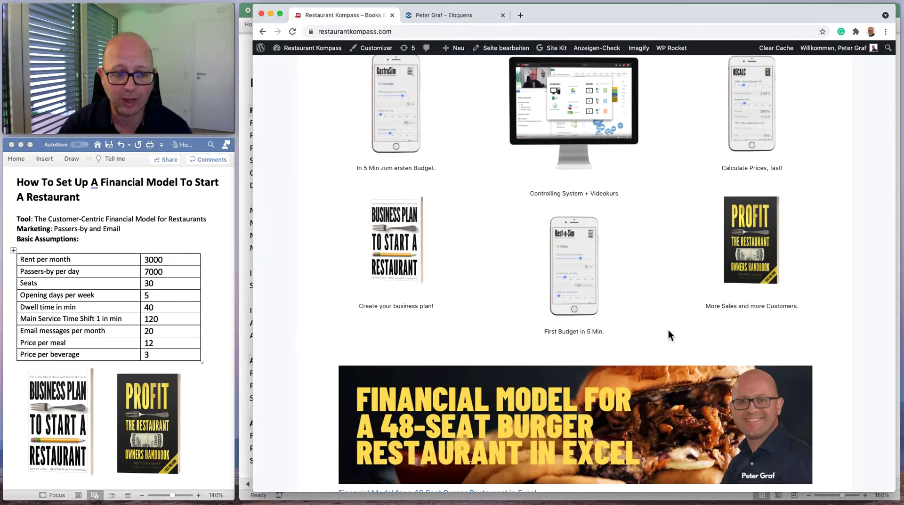
pyautogui.scroll(-4, 668, 330)
pyautogui.scroll(-2, 668, 330)
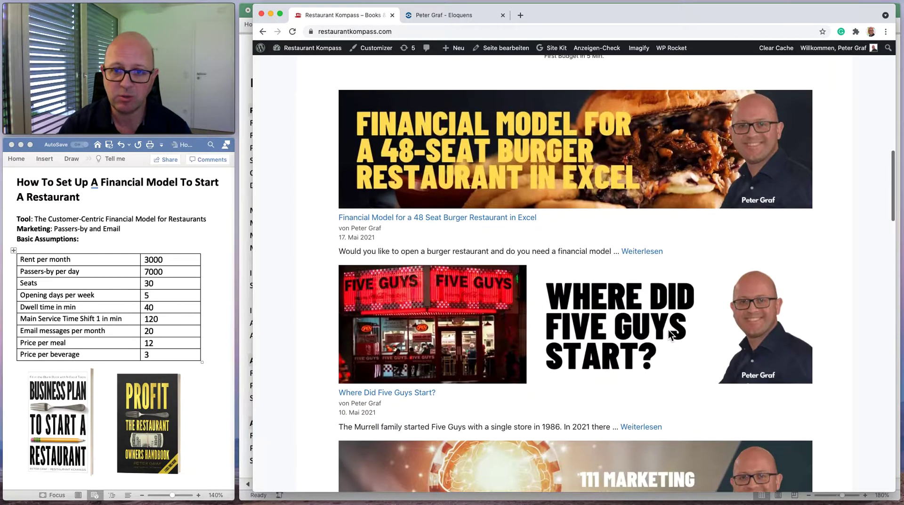
pyautogui.scroll(-15, 545, 431)
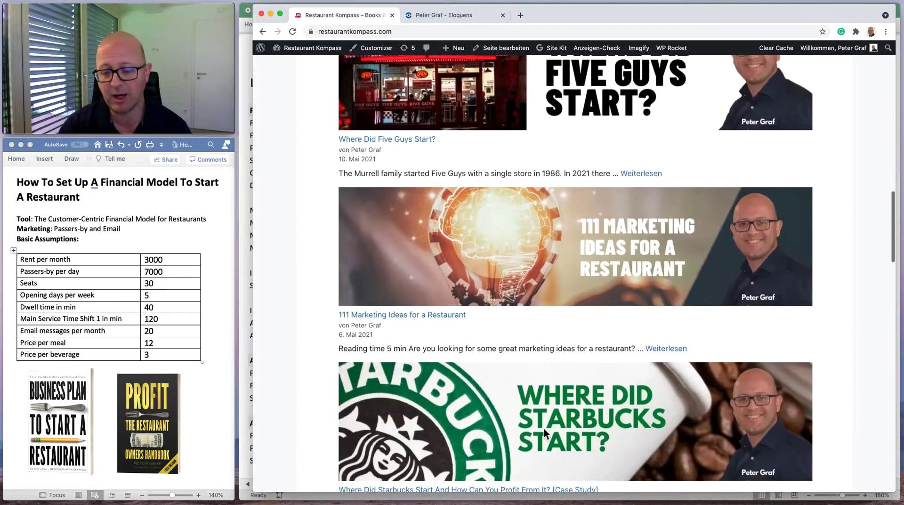
pyautogui.scroll(20, 544, 429)
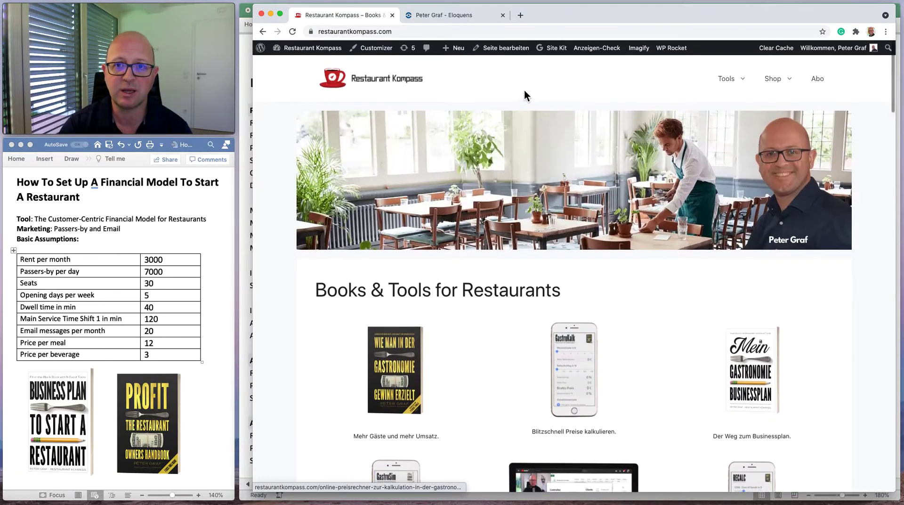
pyautogui.moveTo(553, 12); pyautogui.dragTo(669, 504)
pyautogui.moveTo(773, 504); pyautogui.dragTo(779, 504)
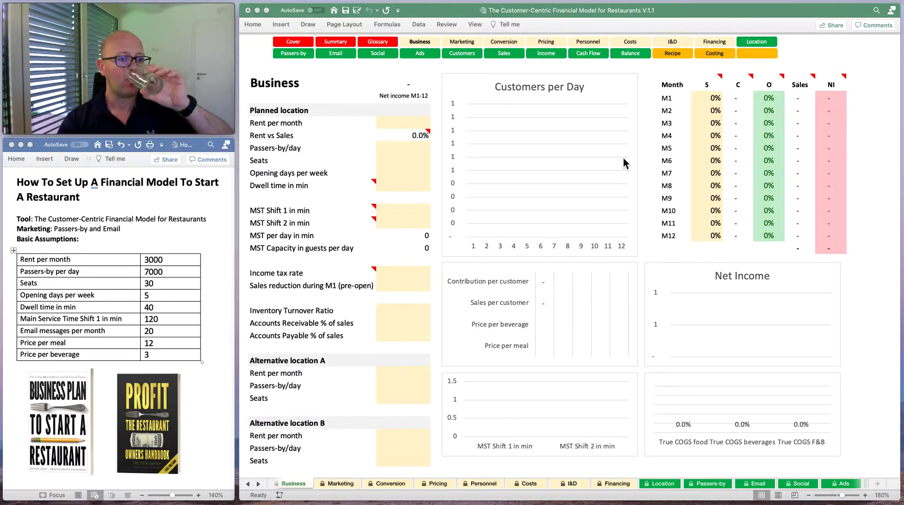
pyautogui.click(410, 122)
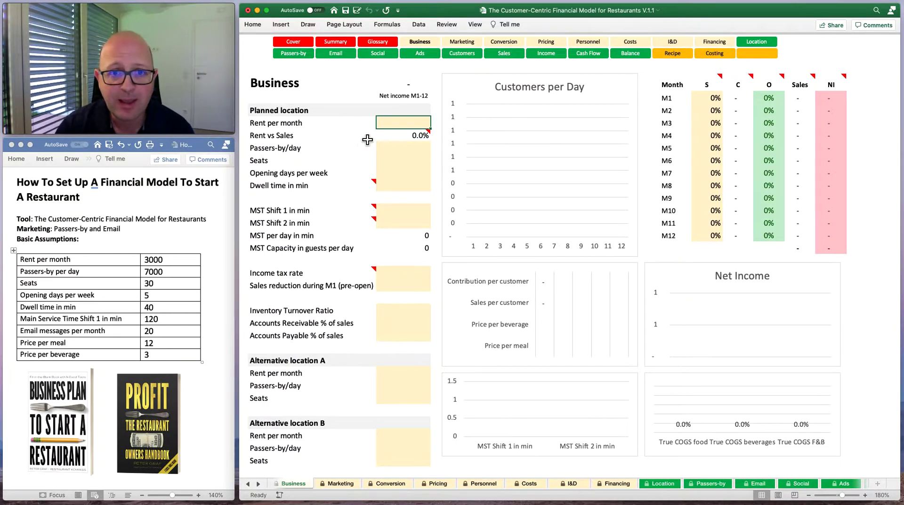
pyautogui.click(342, 484)
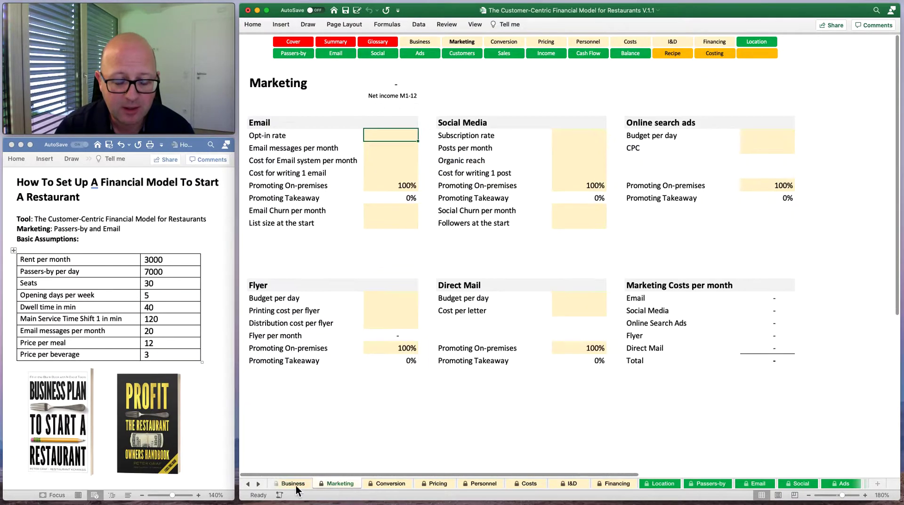
pyautogui.click(296, 485)
pyautogui.click(326, 486)
pyautogui.click(295, 485)
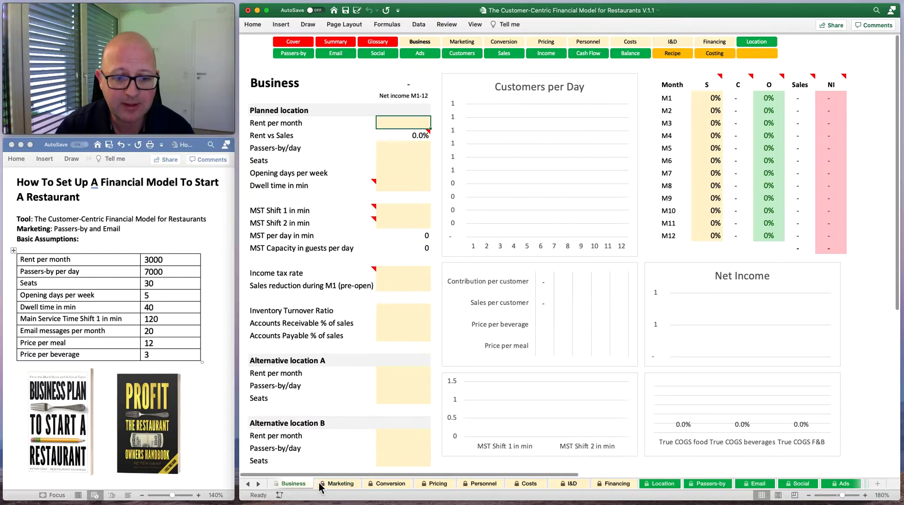
# Unprotect the Business sheet and select locked label cells such as Opening days per week
pyautogui.click(447, 25)
pyautogui.click(608, 44)
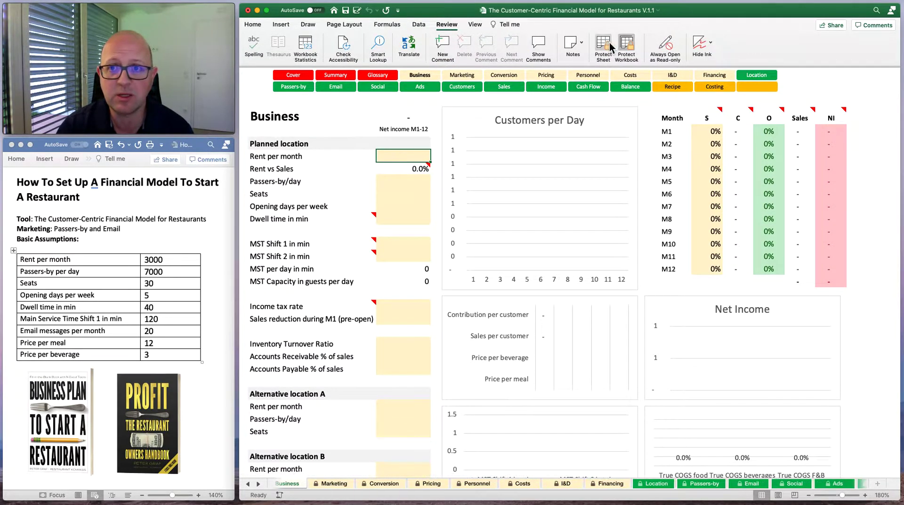
pyautogui.click(304, 246)
pyautogui.click(299, 209)
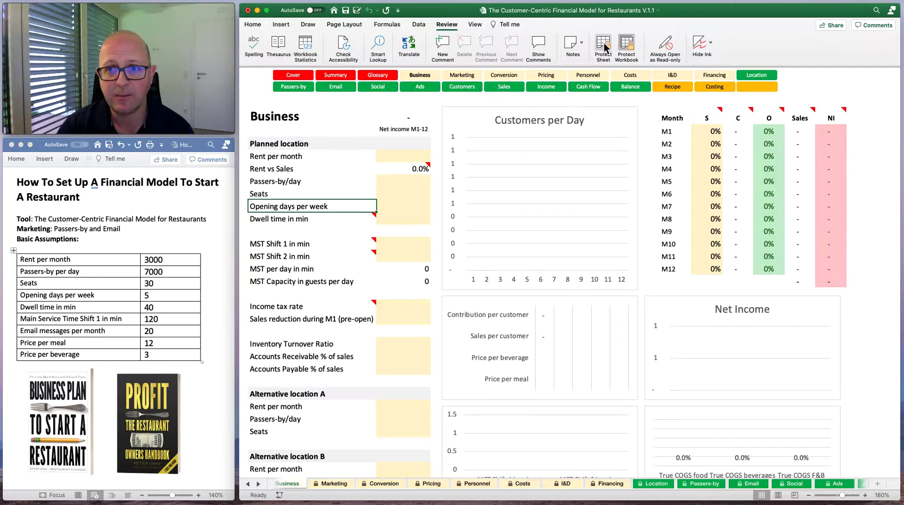
# Protect the Business sheet again, select the planned location's Rent per month cell and collapse the ribbon
pyautogui.click(605, 49)
pyautogui.click(653, 190)
pyautogui.click(397, 157)
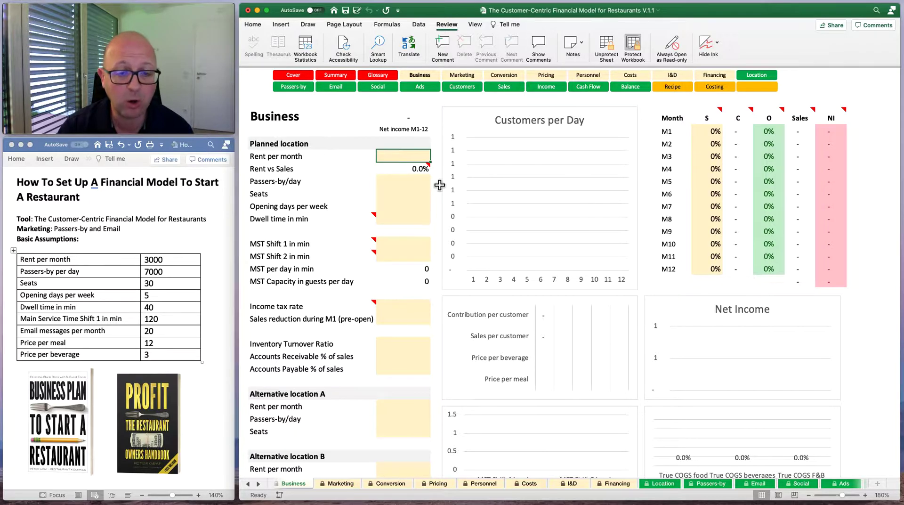
pyautogui.doubleClick(470, 25)
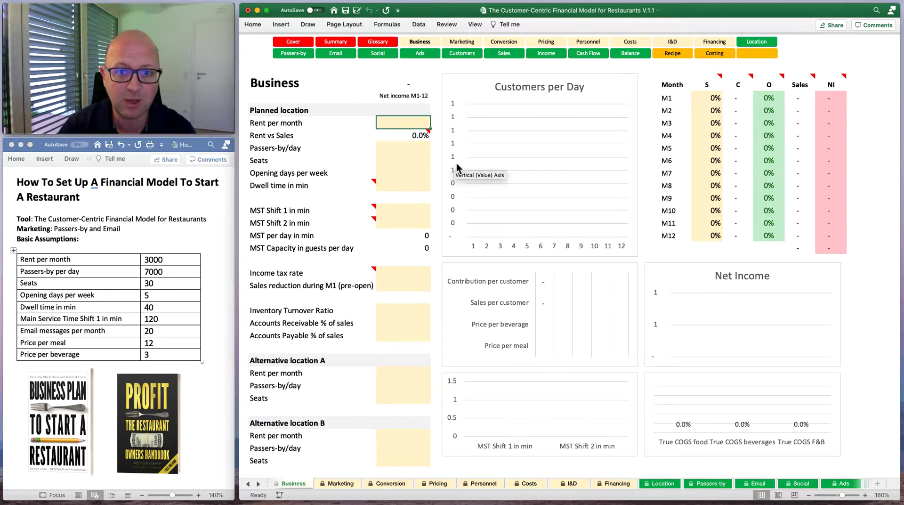
# Read the Rent vs Sales note and step through the unlocked input cells from Rent per month to Accounts Receivable % of sales
pyautogui.moveTo(415, 139)
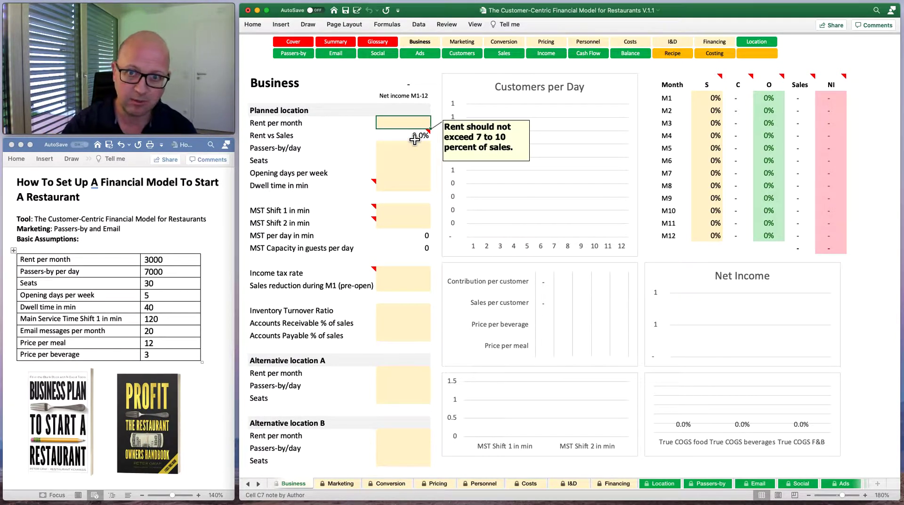
pyautogui.press('Return')
pyautogui.press('Return')
pyautogui.press('Return')
pyautogui.press('Return')
pyautogui.press('Return')
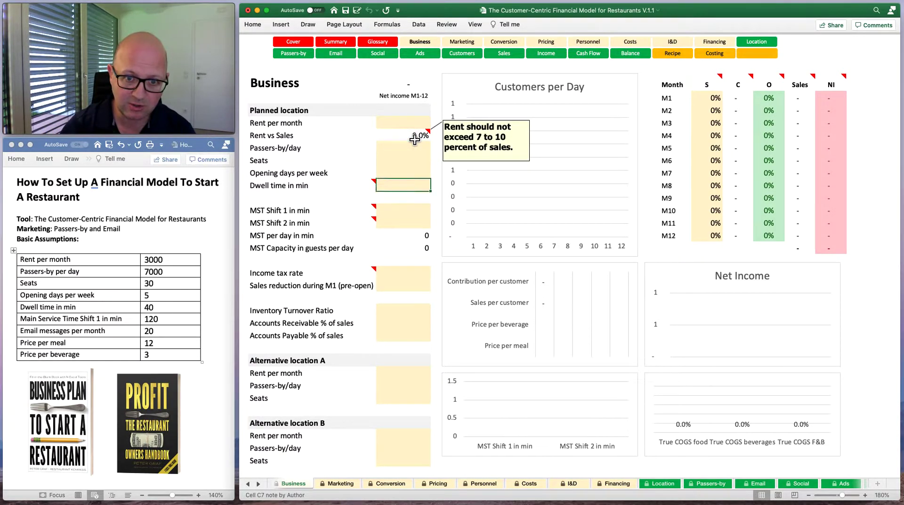
pyautogui.press('Return')
pyautogui.press('Return')
pyautogui.press('Return')
pyautogui.press('Return')
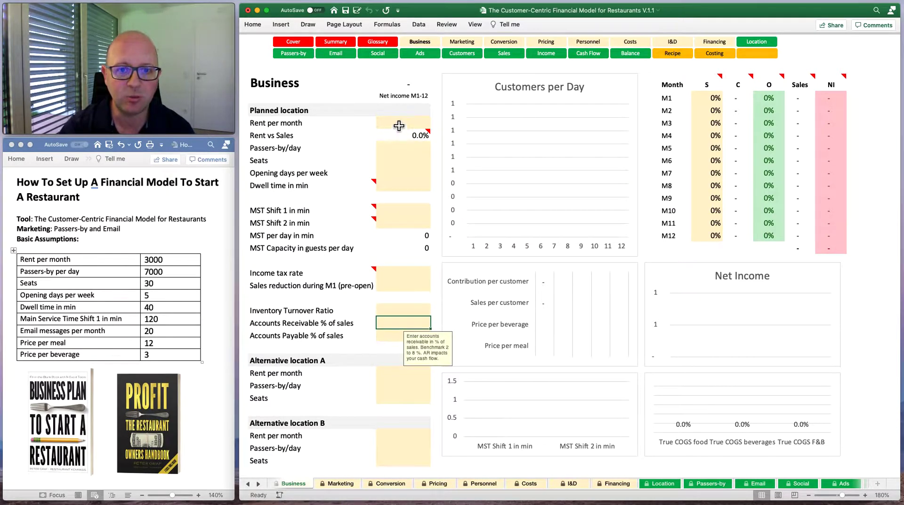
# Set the planned location's Rent per month to 3000 on the Business sheet
pyautogui.click(402, 123)
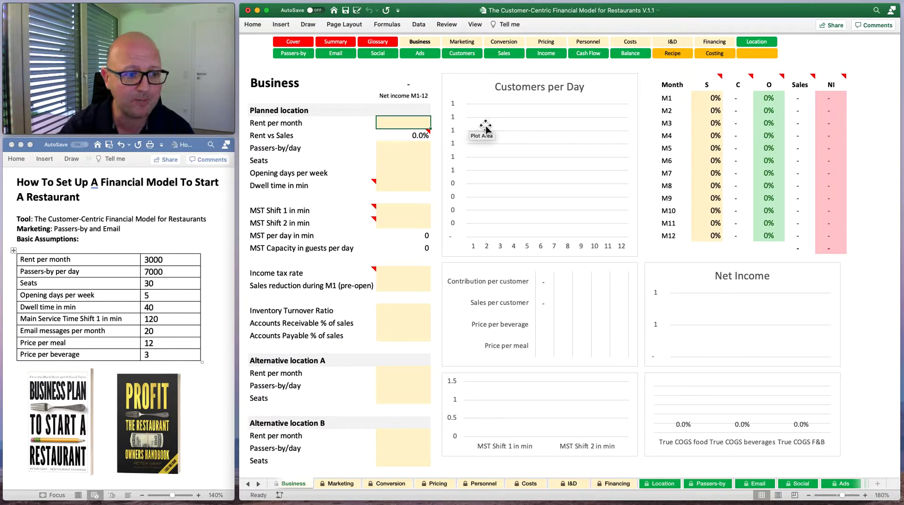
pyautogui.write('30')
pyautogui.press('Return')
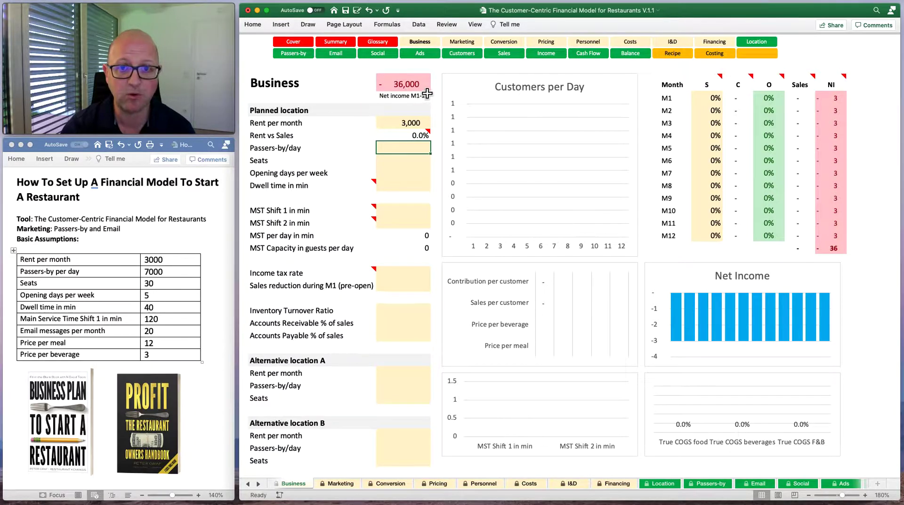
# Check the net income figure on the Marketing, Conversion and Pricing sheets, and return to the Business sheet
pyautogui.click(354, 484)
pyautogui.click(387, 484)
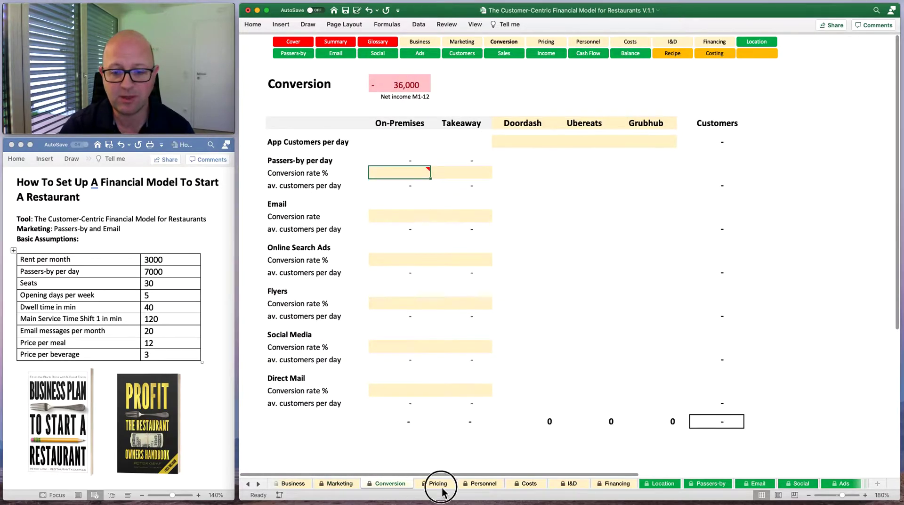
pyautogui.click(439, 485)
pyautogui.click(298, 486)
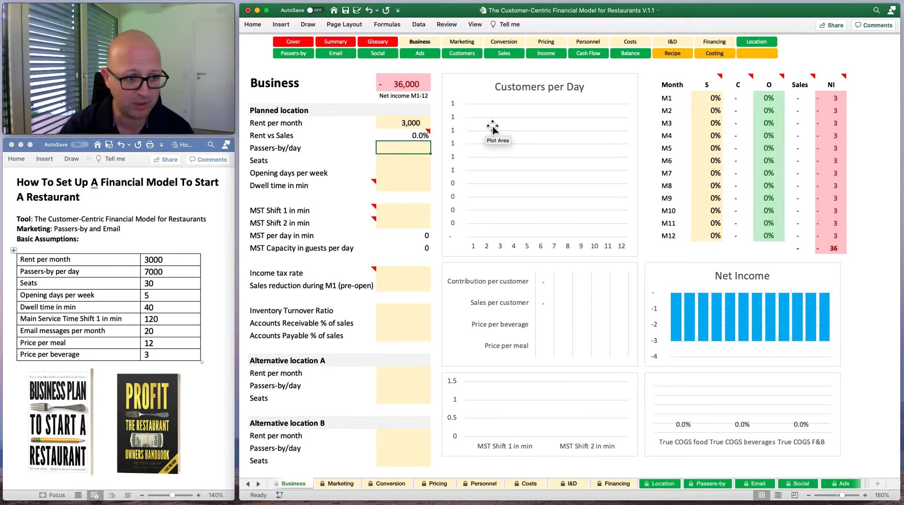
# Set the planned location's Passers-by/day to 7000 and Seats to 30
pyautogui.write('7000')
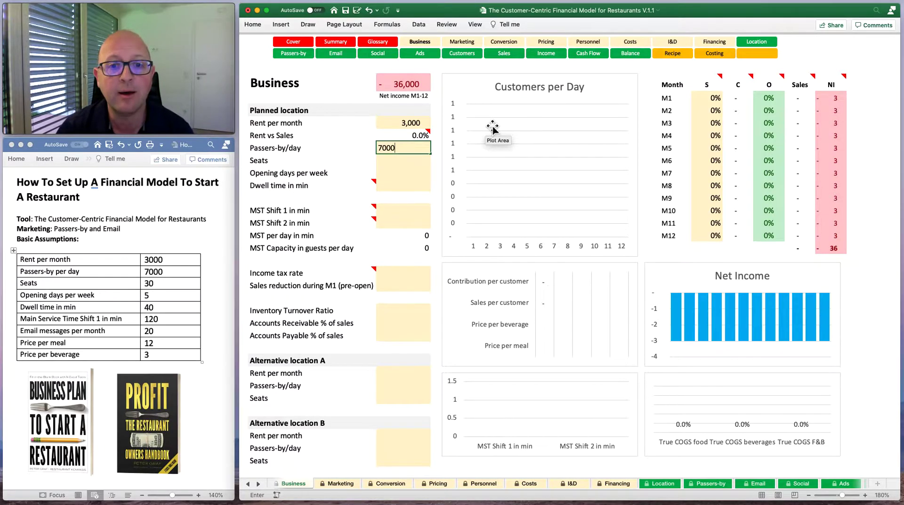
pyautogui.press('Return')
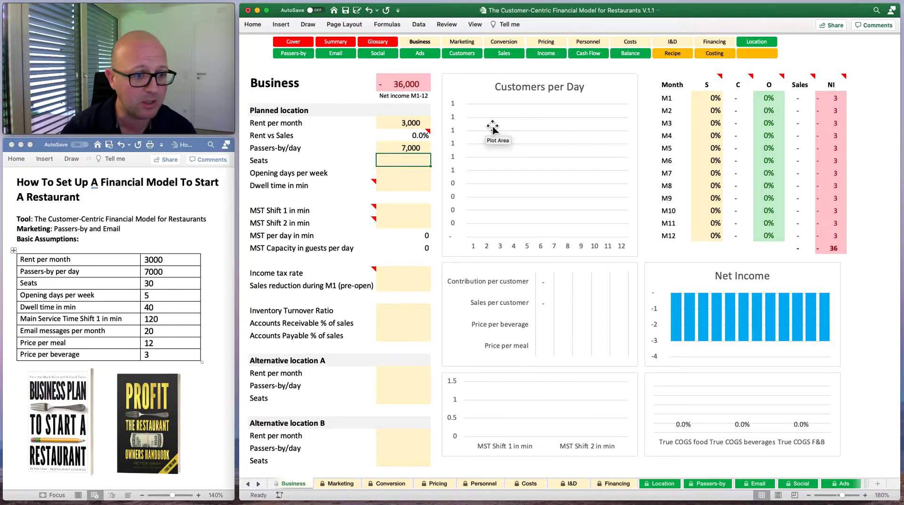
pyautogui.write('30')
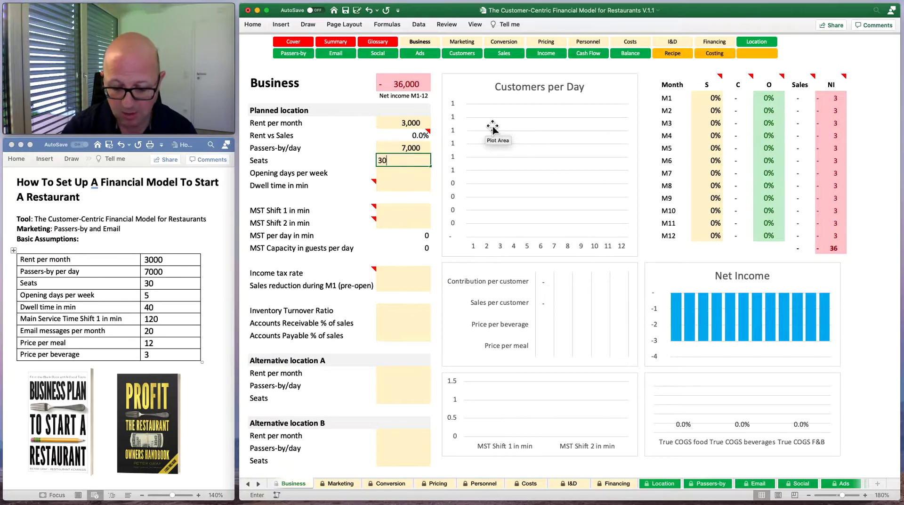
pyautogui.press('Return')
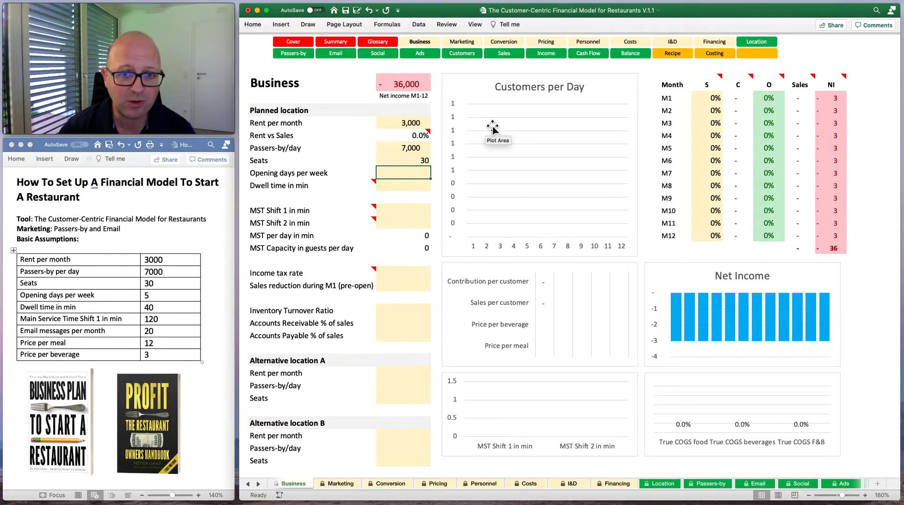
pyautogui.press('Up')
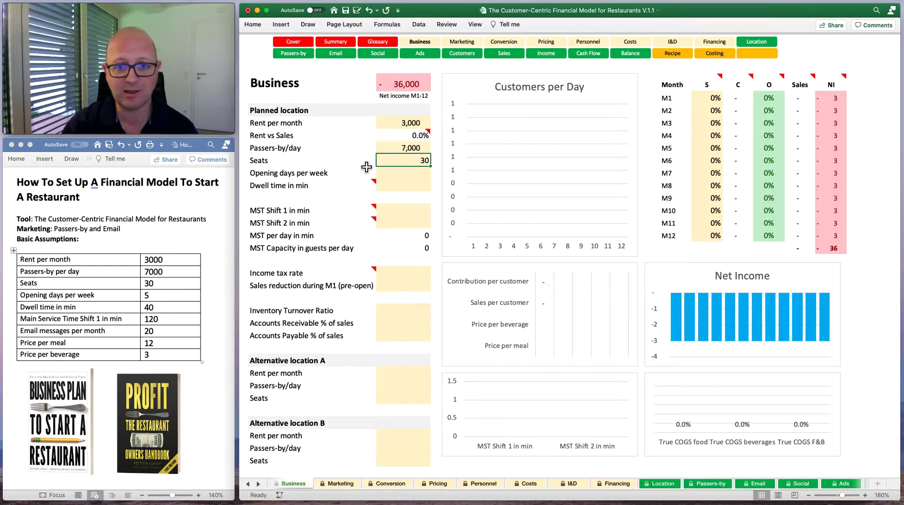
# Set the planned location's Opening days per week to 5 and Dwell time to 40 minutes
pyautogui.click(424, 173)
pyautogui.write('5')
pyautogui.press('Return')
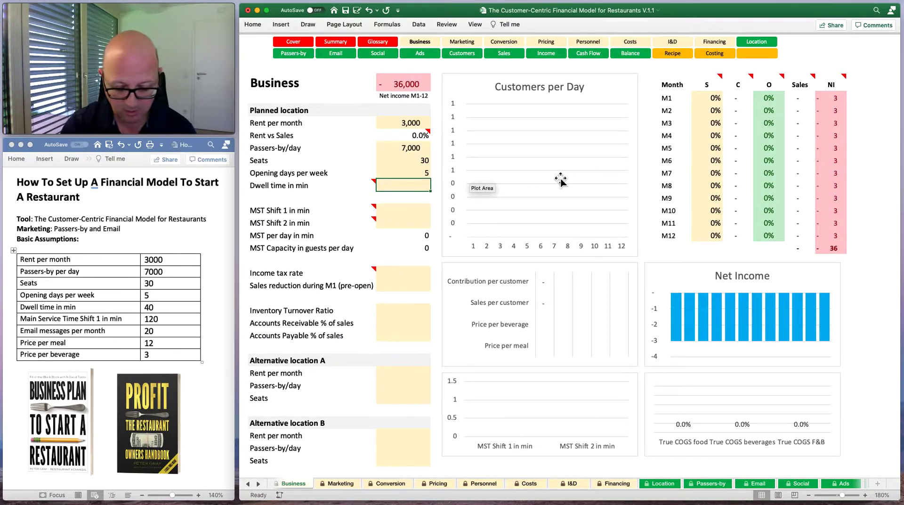
pyautogui.write('40')
pyautogui.press('Return')
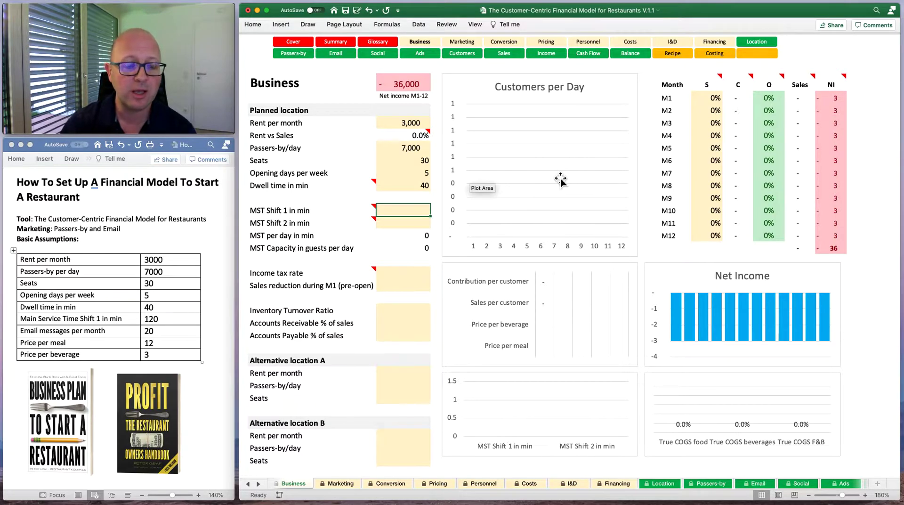
# Set MST Shift 1 to 120 minutes and leave MST Shift 2 empty
pyautogui.write('120')
pyautogui.press('Return')
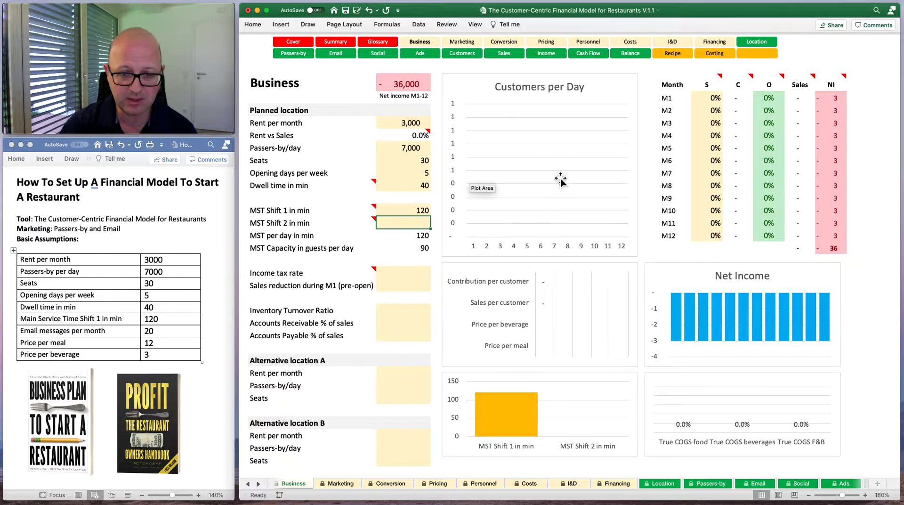
pyautogui.press('Return')
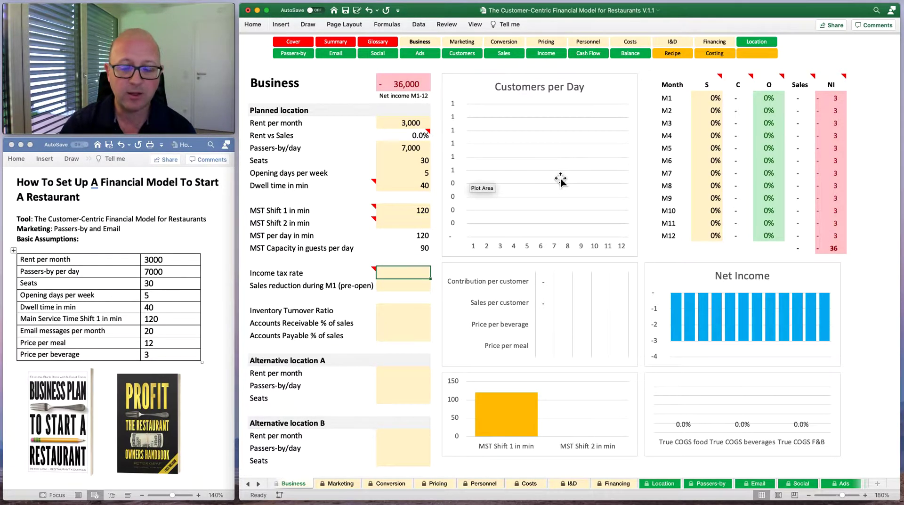
# Set the Income tax rate to 20% and the Sales reduction during M1 (pre-open) to 50%
pyautogui.write('20')
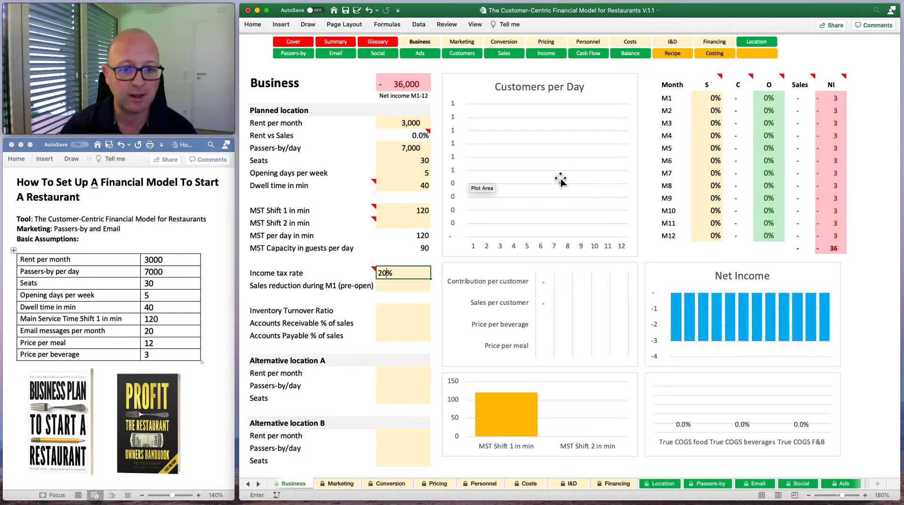
pyautogui.press('Return')
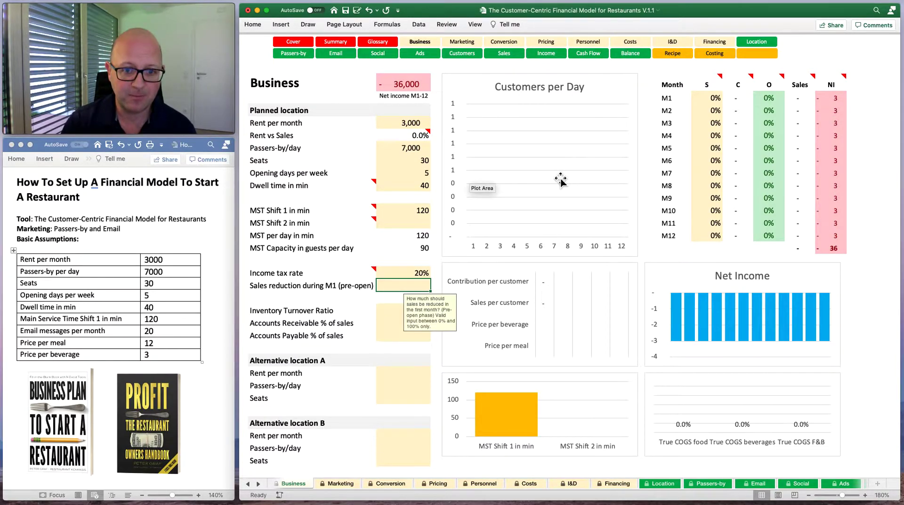
pyautogui.write('50')
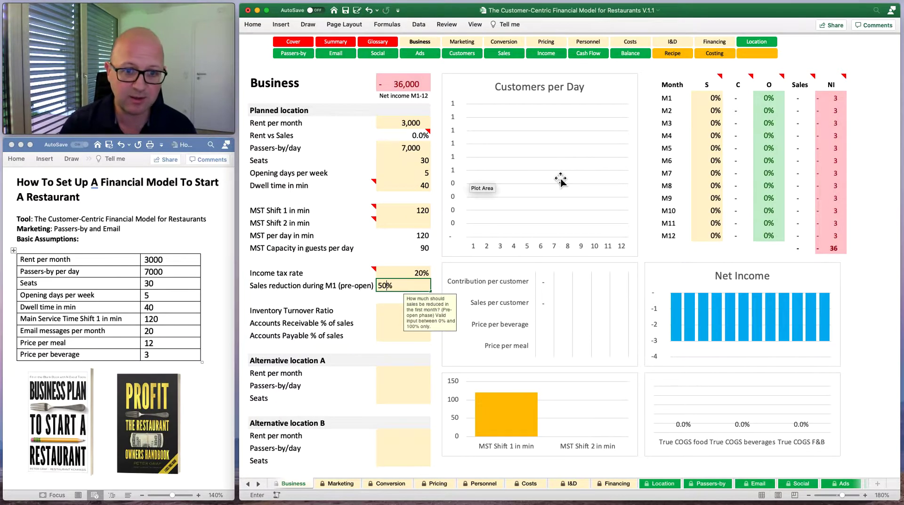
pyautogui.press('Return')
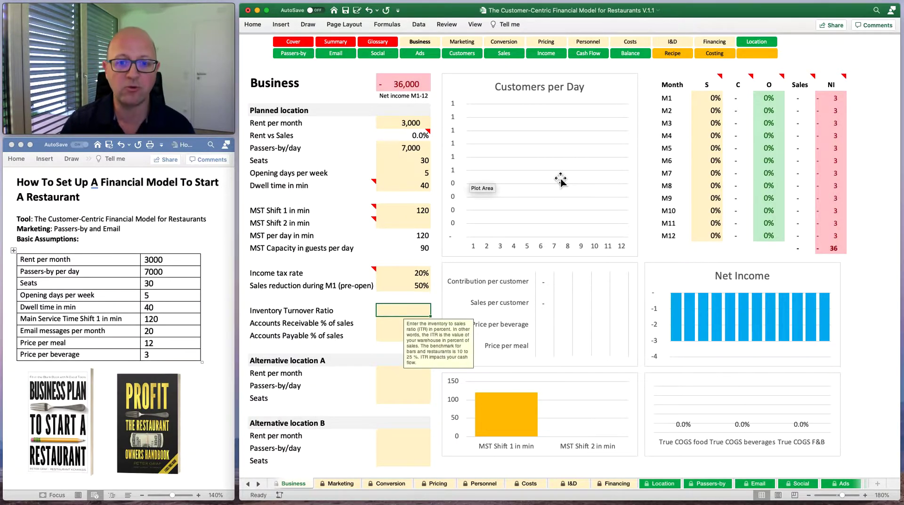
pyautogui.press('Up')
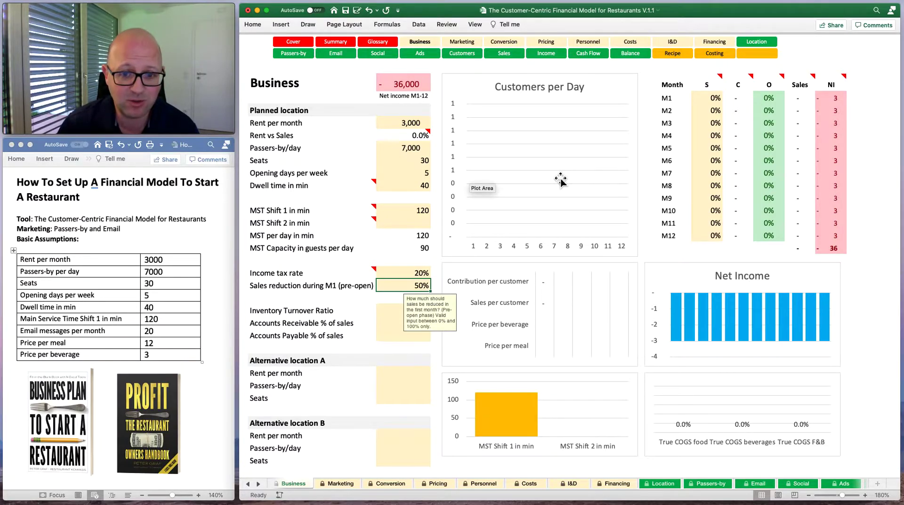
pyautogui.press('Down')
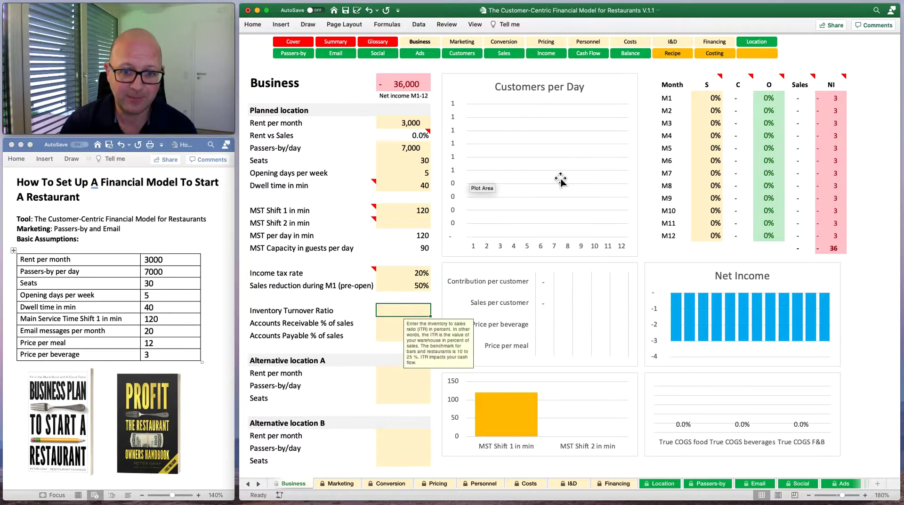
pyautogui.press('Up')
pyautogui.press('Down')
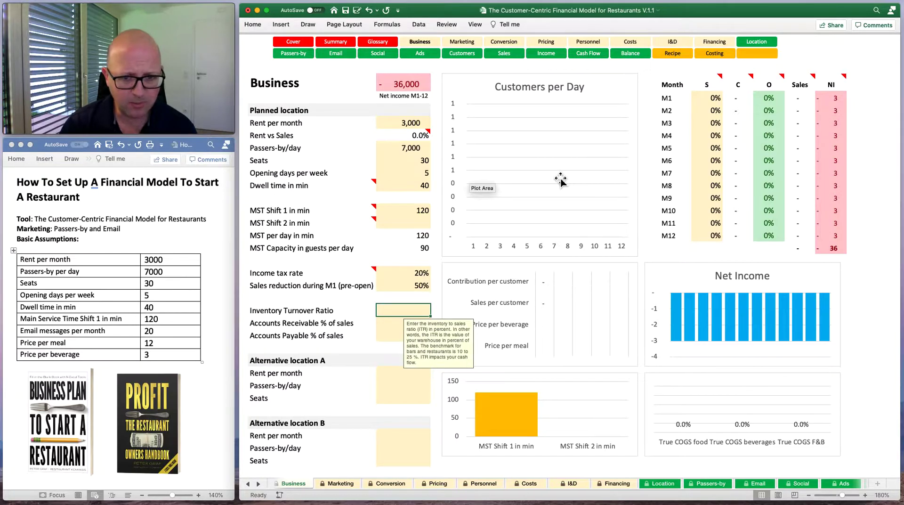
pyautogui.press('Down')
pyautogui.press('Up')
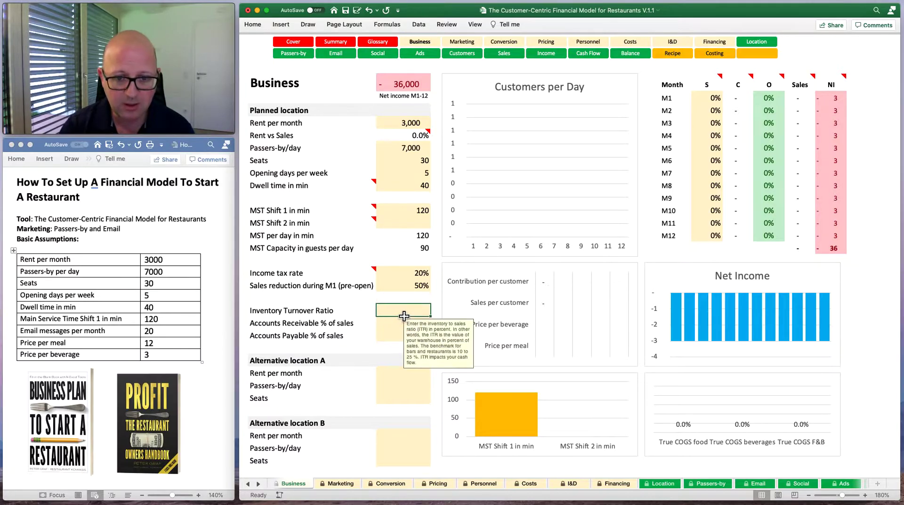
# Set the Inventory Turnover Ratio to 15% on the Business sheet
pyautogui.click(392, 325)
pyautogui.click(398, 310)
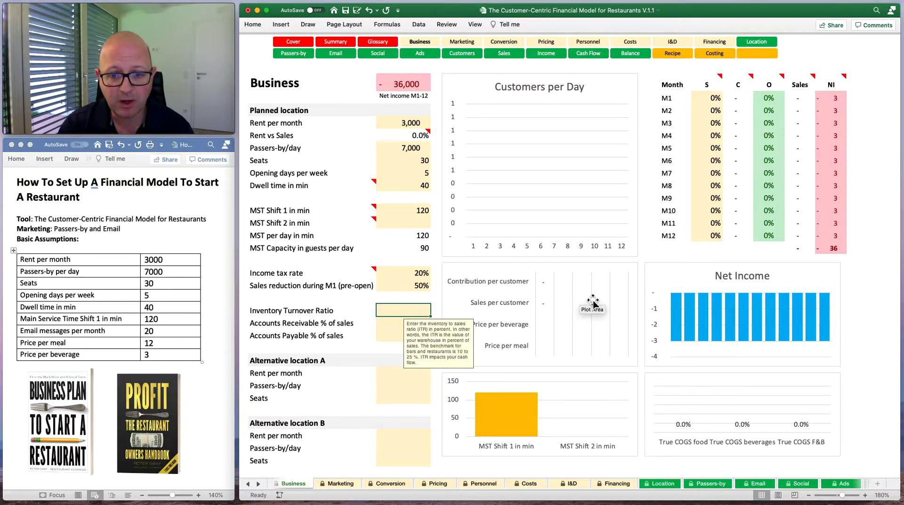
pyautogui.write('15')
pyautogui.press('Return')
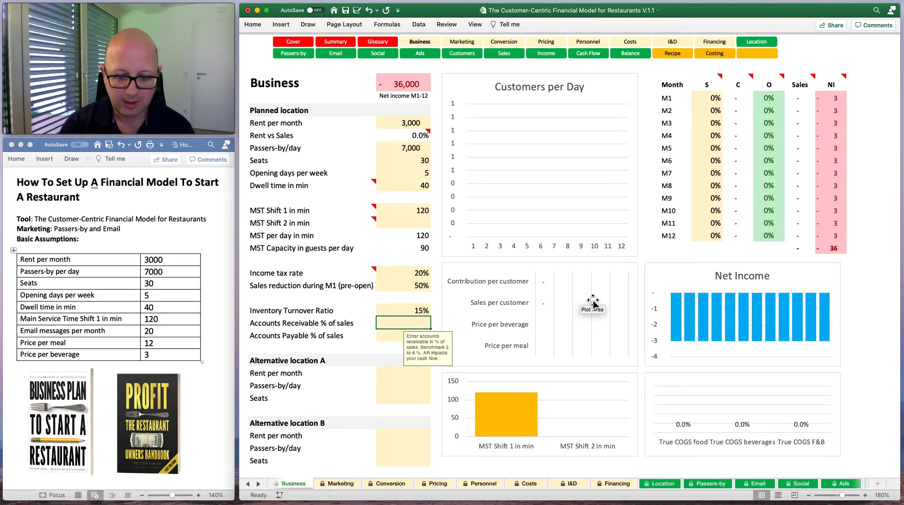
# Set Accounts Receivable to 6% of sales and Accounts Payable to 10% of sales on the Business sheet
pyautogui.write('6')
pyautogui.press('Return')
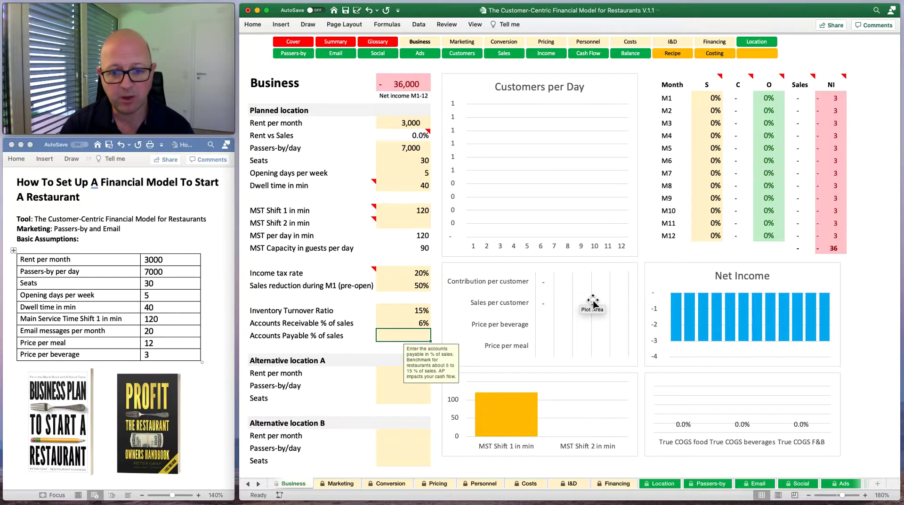
pyautogui.write('10')
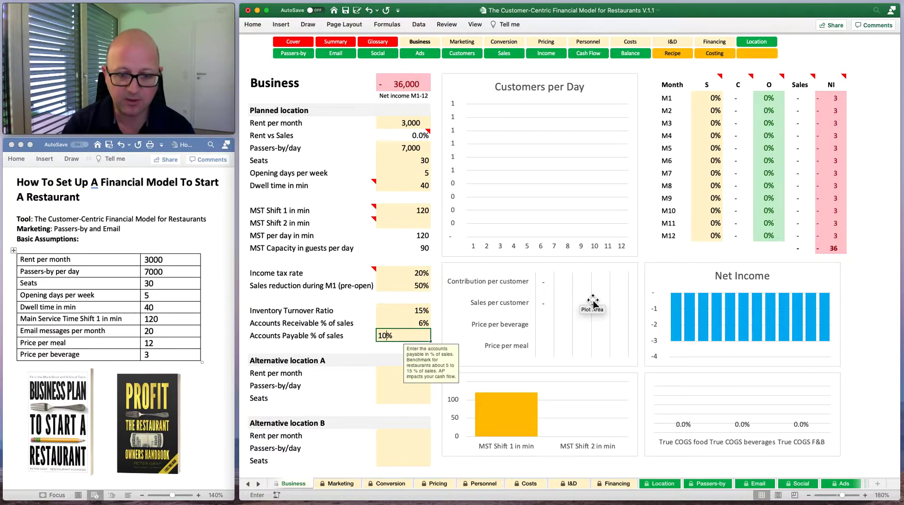
pyautogui.press('Return')
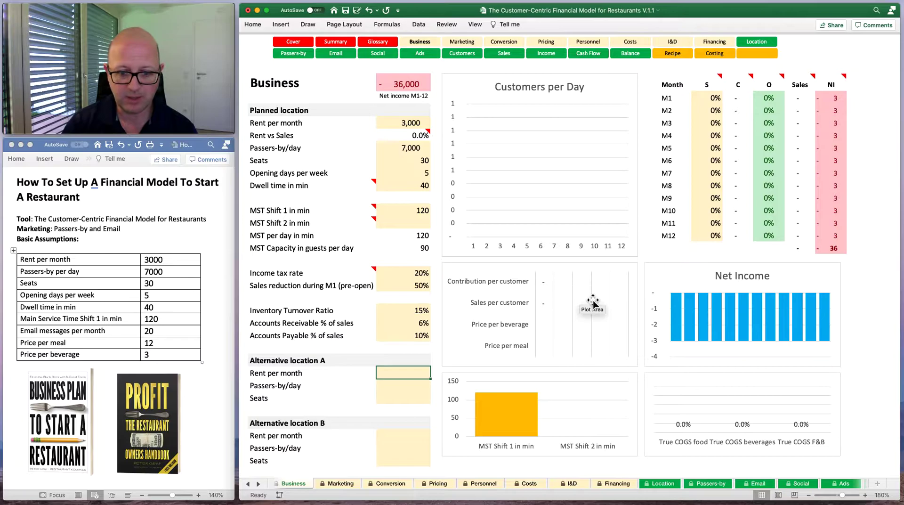
# Switch back and forth between the Business and Marketing sheets, using both the workbook's sheet selectors and its built-in navigation links
pyautogui.click(338, 485)
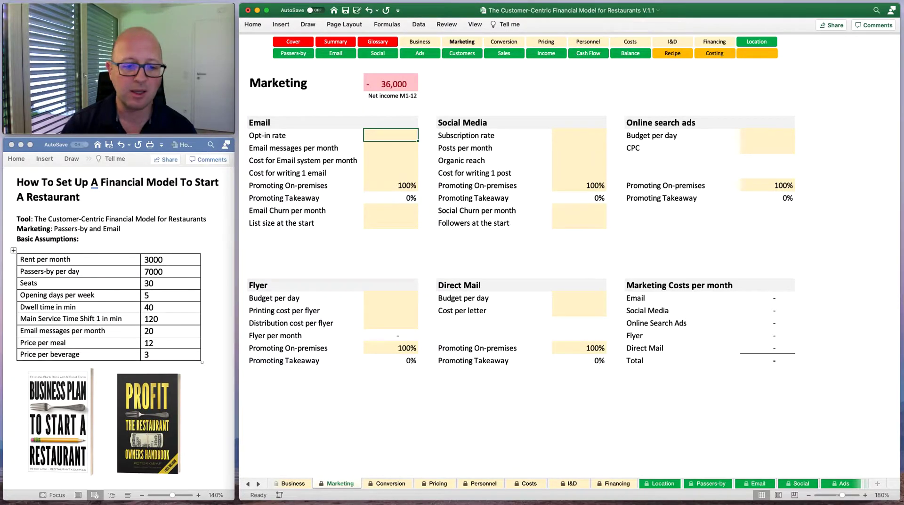
pyautogui.click(292, 484)
pyautogui.click(335, 483)
pyautogui.click(293, 484)
pyautogui.click(335, 487)
pyautogui.click(303, 487)
pyautogui.click(335, 487)
pyautogui.click(301, 489)
pyautogui.click(335, 485)
pyautogui.click(302, 485)
pyautogui.click(335, 484)
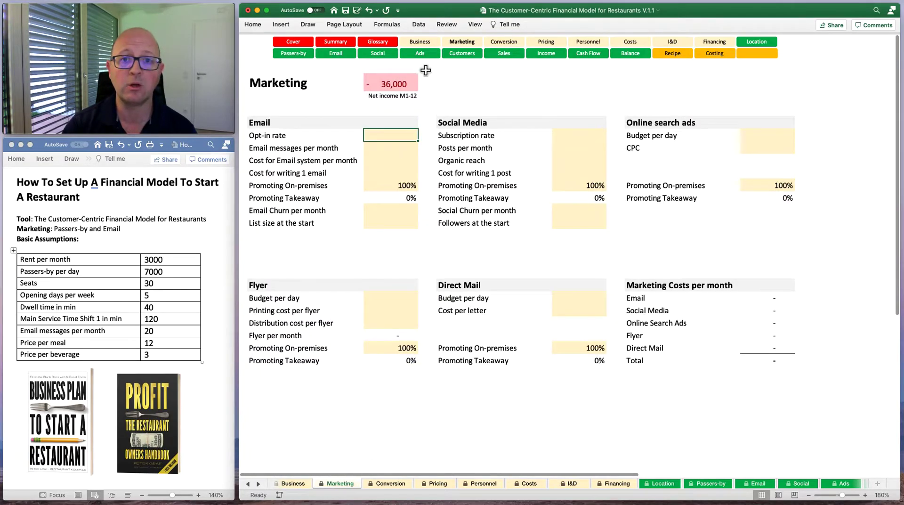
pyautogui.click(421, 44)
pyautogui.click(459, 42)
pyautogui.click(426, 45)
pyautogui.click(459, 44)
pyautogui.click(506, 44)
pyautogui.click(426, 45)
pyautogui.click(456, 46)
pyautogui.click(426, 48)
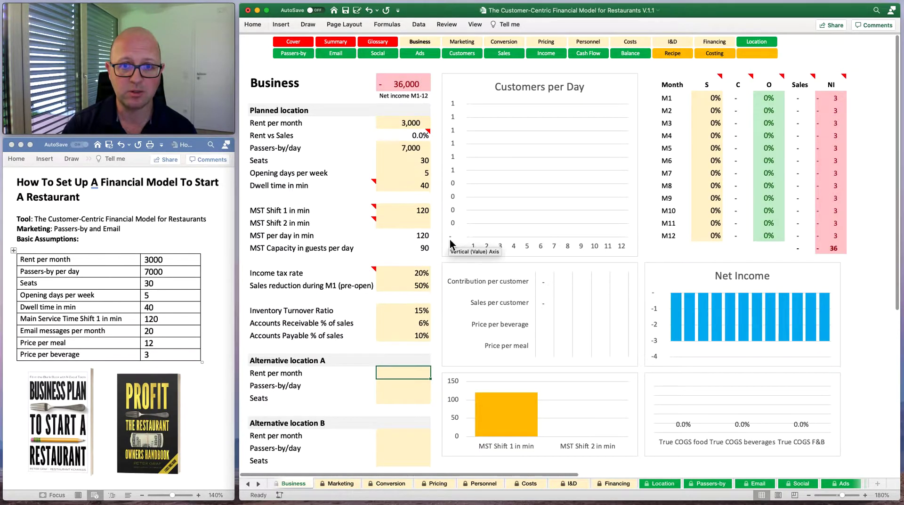
# On the Marketing sheet, set the Email Opt-in rate to 10% and Email messages per month to 20
pyautogui.click(463, 44)
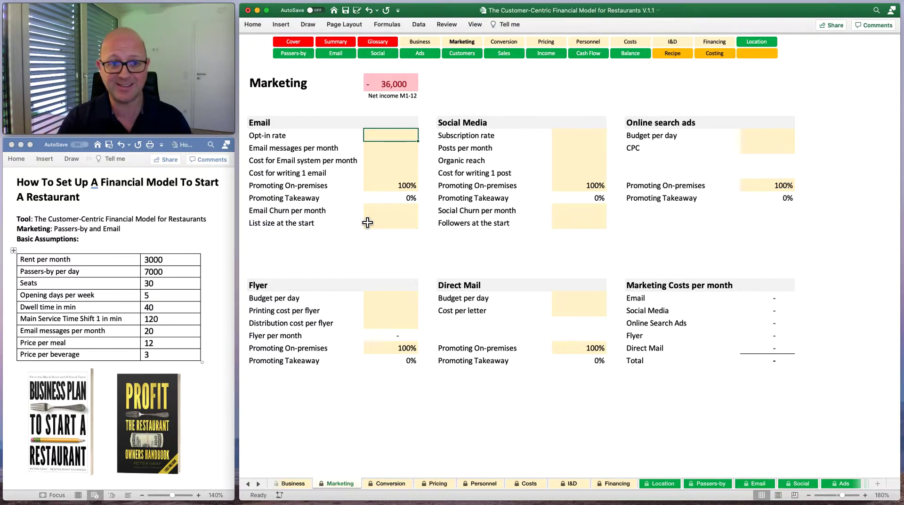
pyautogui.write('10')
pyautogui.press('Return')
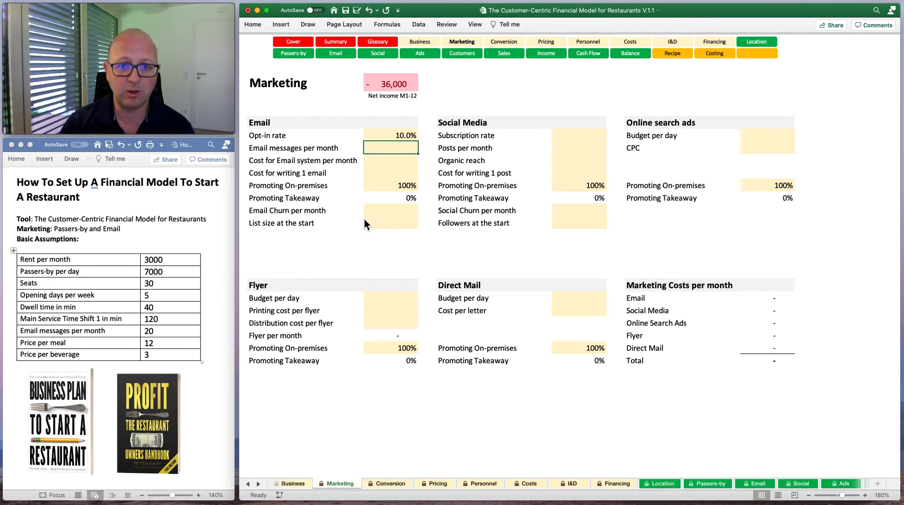
pyautogui.press('Up')
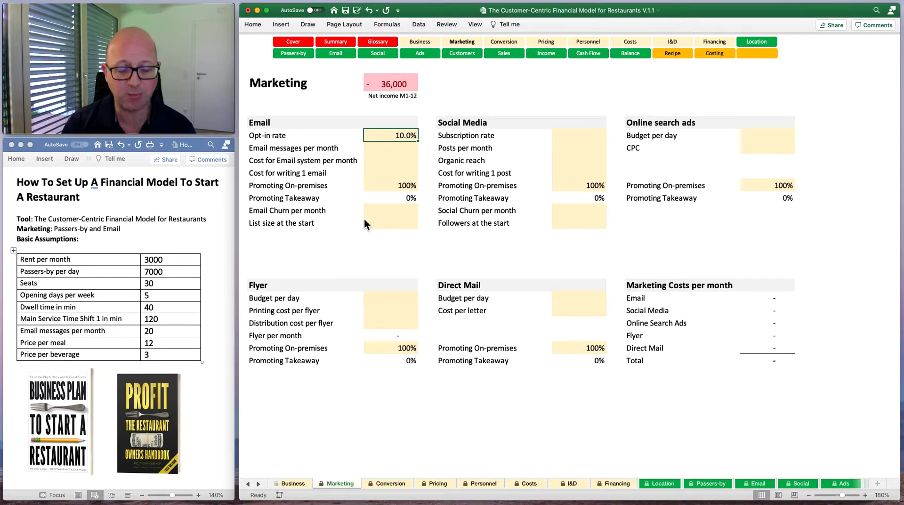
pyautogui.press('Return')
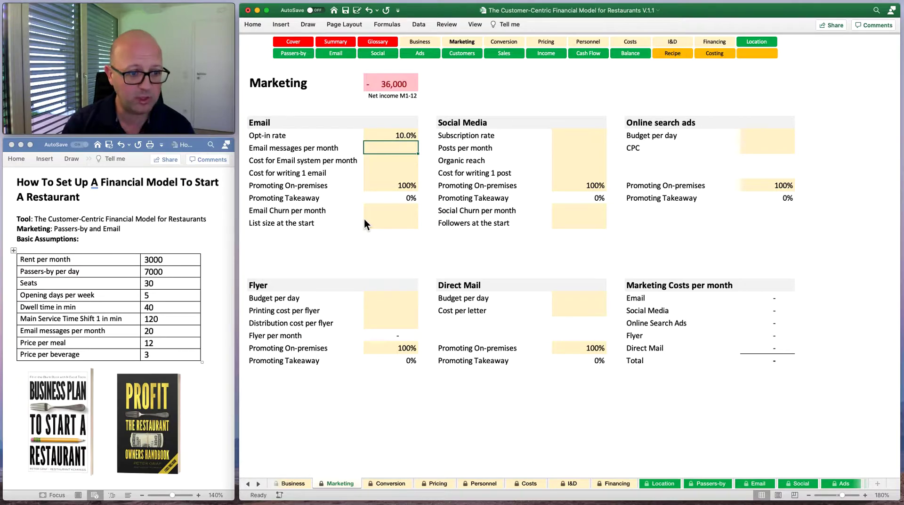
pyautogui.write('20')
pyautogui.press('Return')
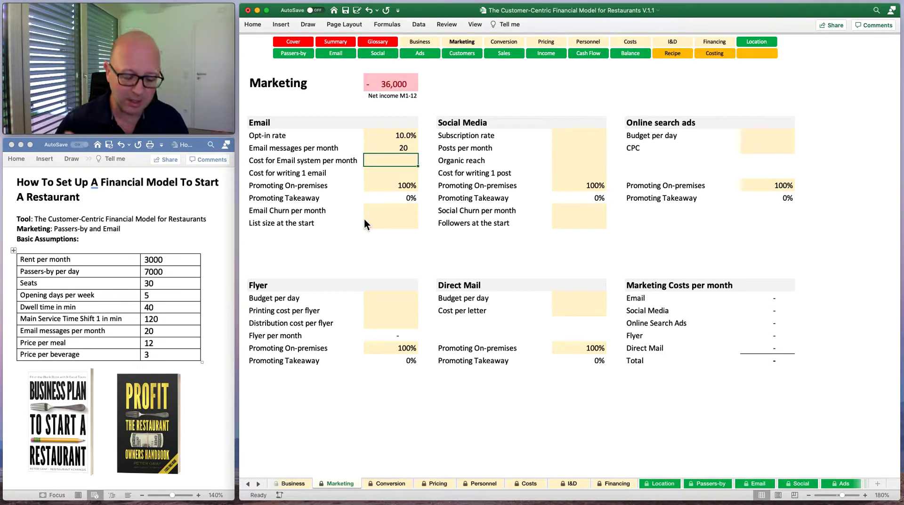
# Set the Cost for Email system per month to 50 and the Cost for writing 1 email to 30
pyautogui.write('50')
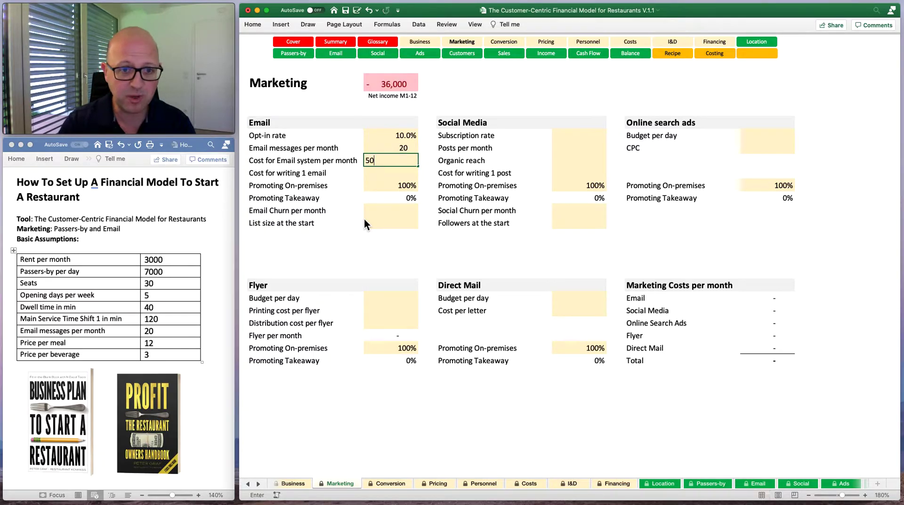
pyautogui.press('Return')
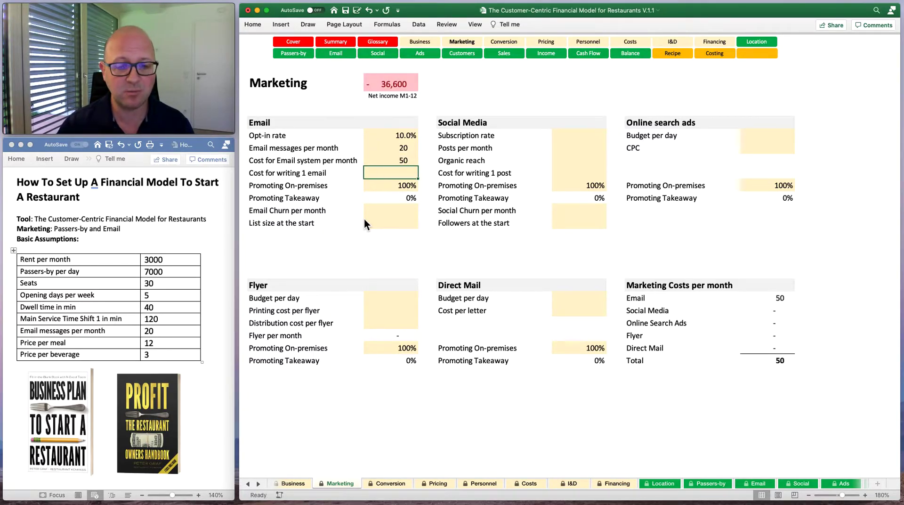
pyautogui.press('Up')
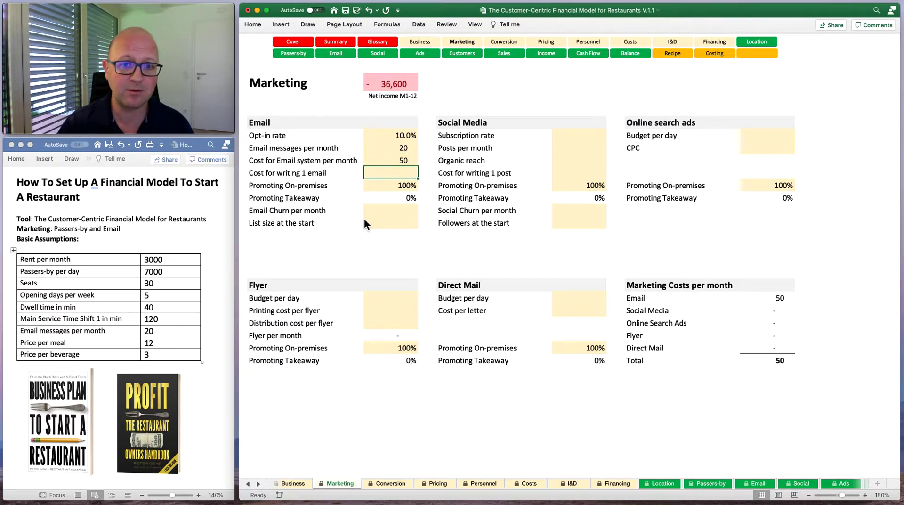
pyautogui.press('Return')
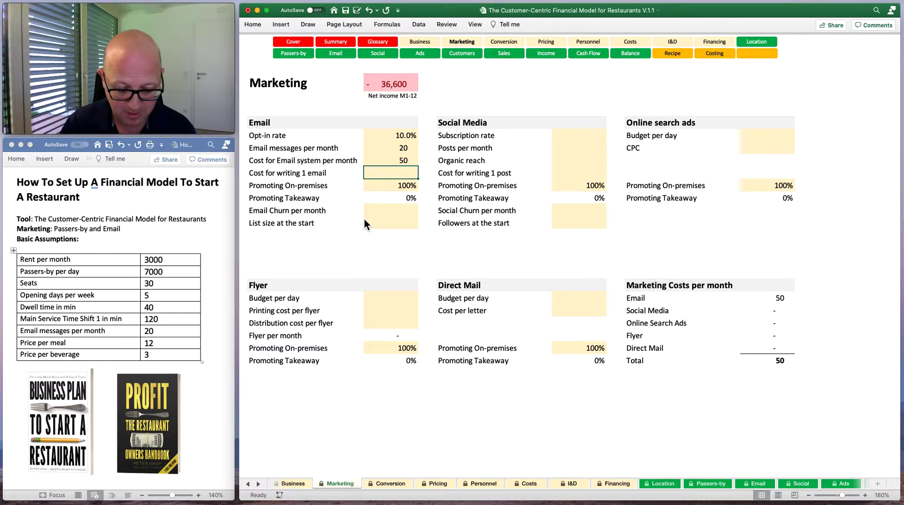
pyautogui.write('30')
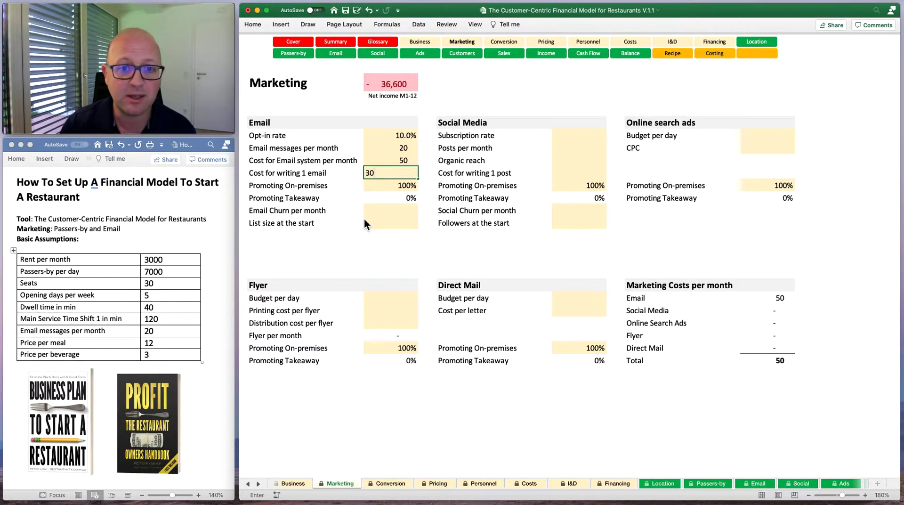
pyautogui.press('Return')
pyautogui.press('Up')
pyautogui.press('Down')
pyautogui.press('Up')
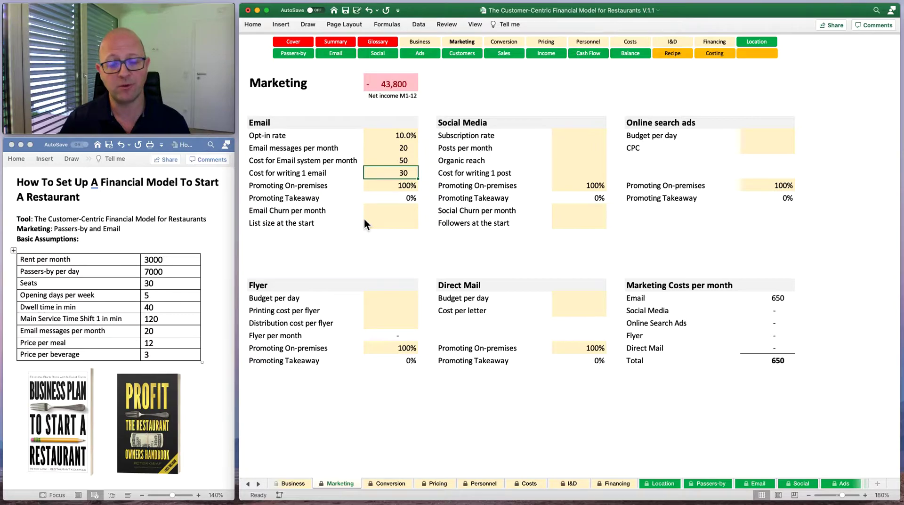
# Keep Email's Promoting On-premises share, set Email Churn per month to 3% and List size at the start to 200
pyautogui.press('Down')
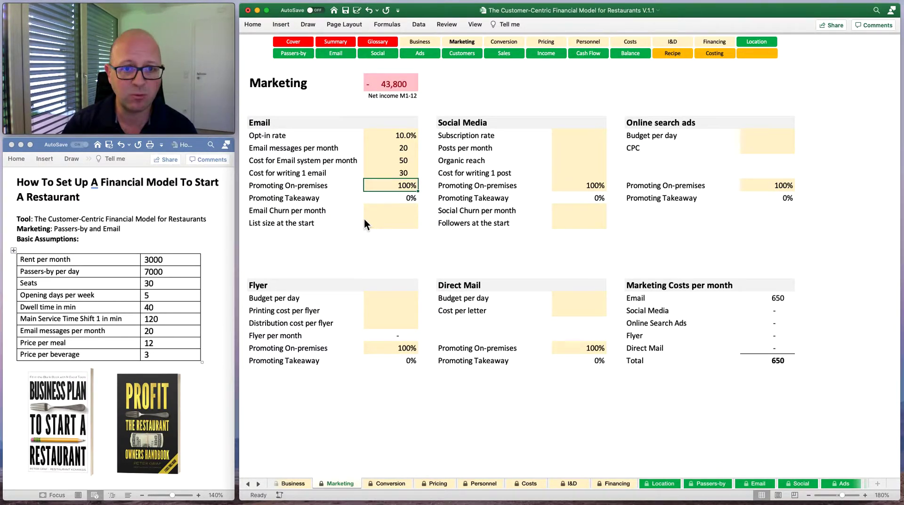
pyautogui.press('Down')
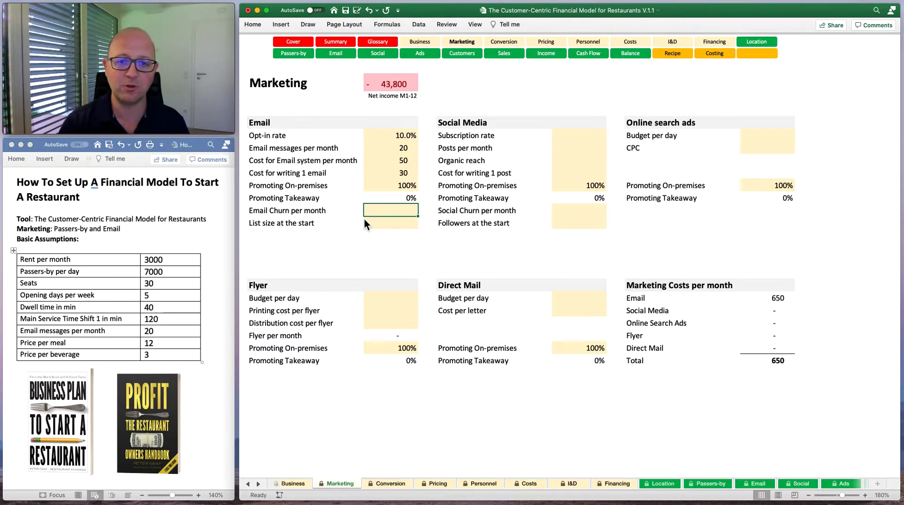
pyautogui.write('3%')
pyautogui.press('Return')
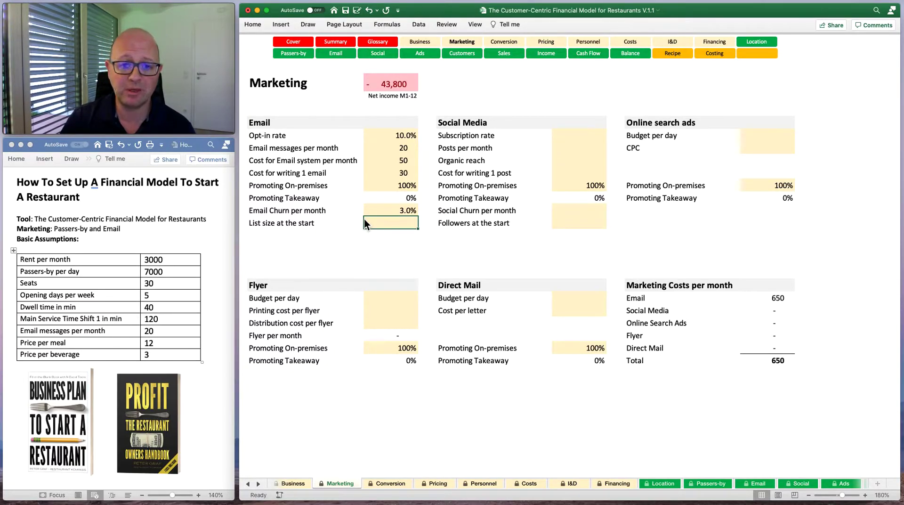
pyautogui.write('000')
pyautogui.press('Tab')
pyautogui.hotkey('shift', 'Tab')
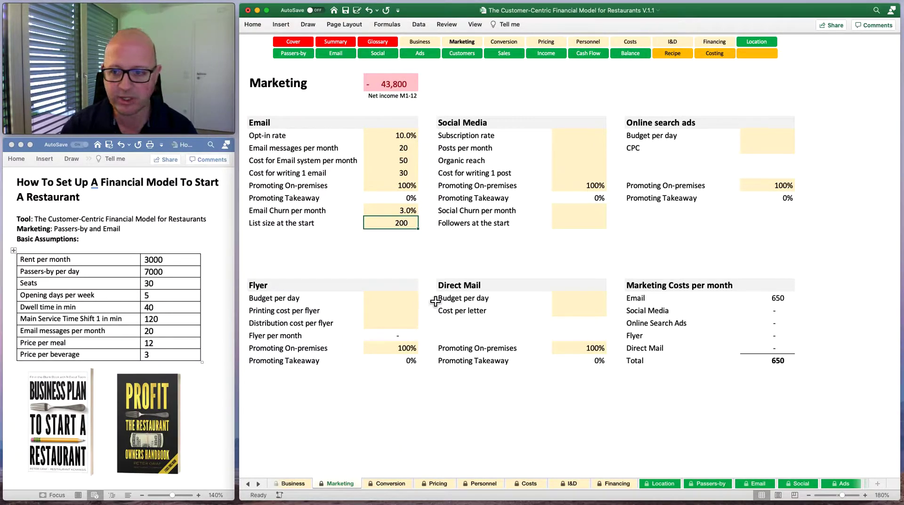
# Open the Conversion sheet and review the Doordash, Ubereats and Grubhub delivery app columns
pyautogui.click(390, 481)
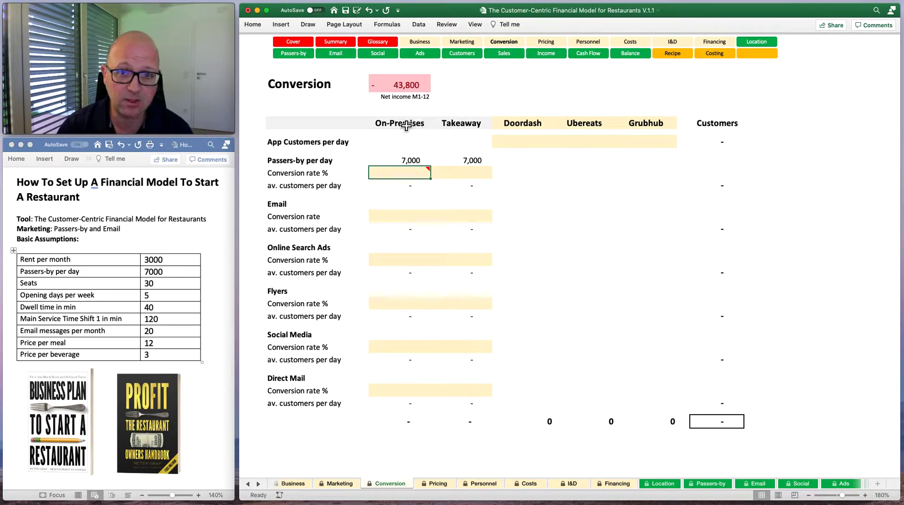
pyautogui.click(407, 141)
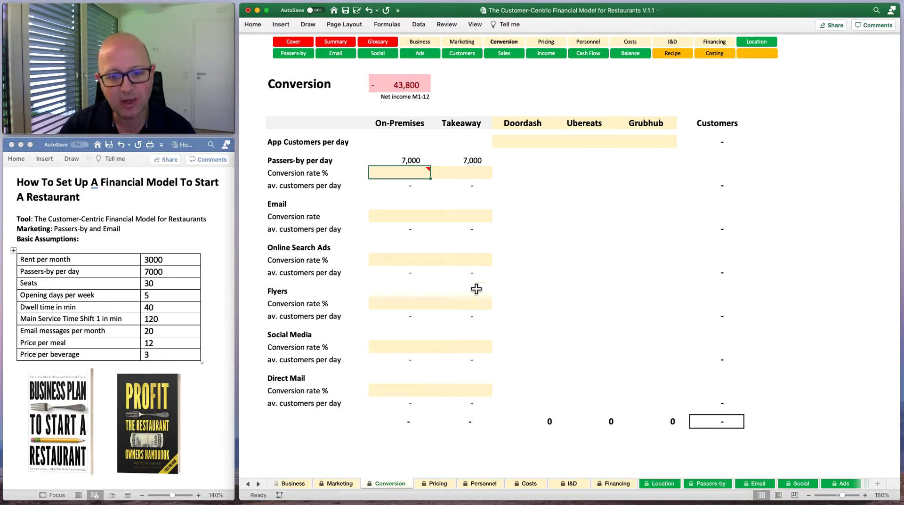
pyautogui.click(509, 123)
pyautogui.click(585, 123)
pyautogui.click(651, 124)
pyautogui.click(542, 128)
pyautogui.click(599, 126)
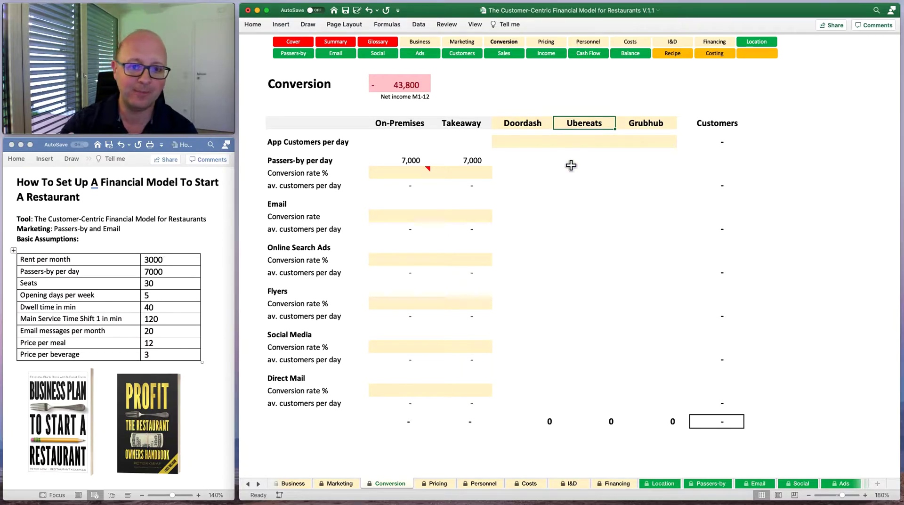
# Check the reference note for the passers-by conversion rate and set the On-Premises rate to 1%, leaving Takeaway empty
pyautogui.click(405, 172)
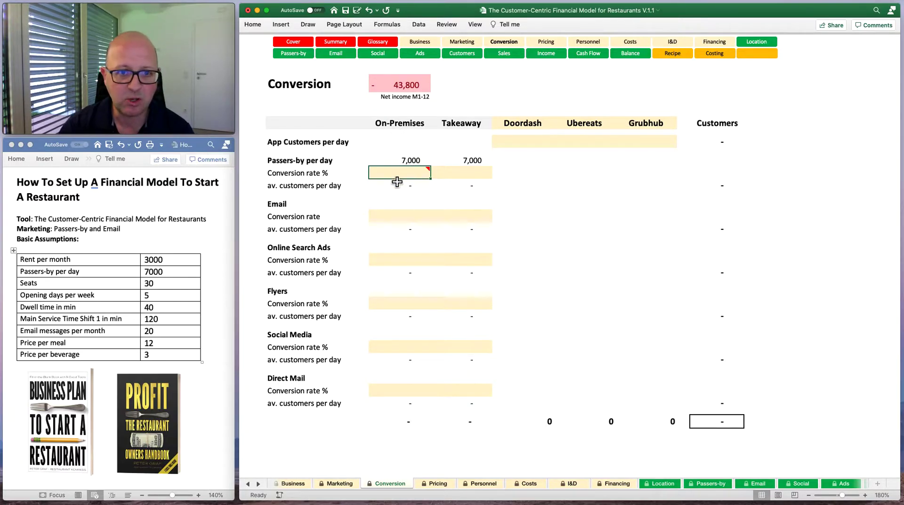
pyautogui.moveTo(397, 178)
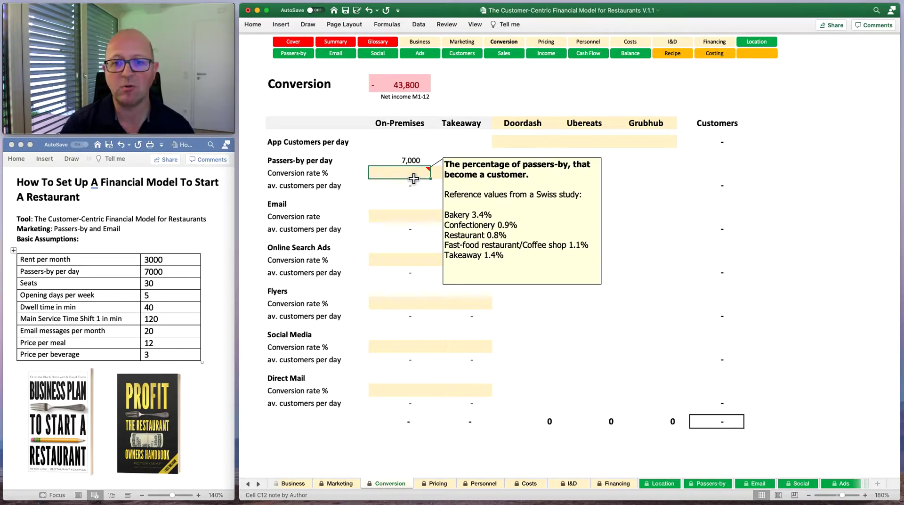
pyautogui.write('1')
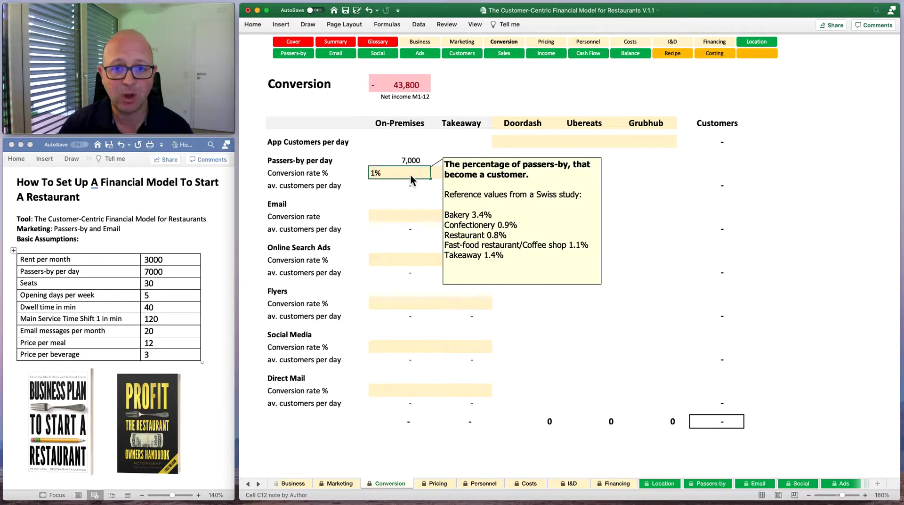
pyautogui.press('Return')
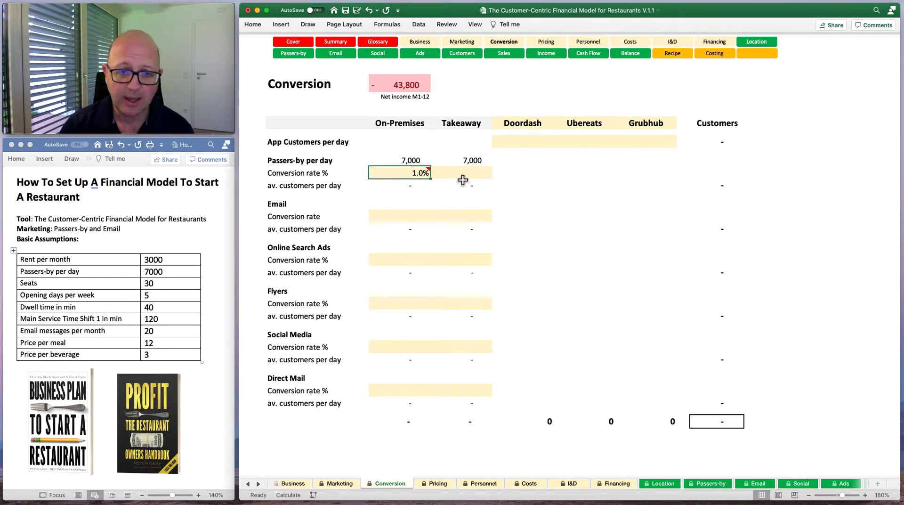
pyautogui.click(487, 174)
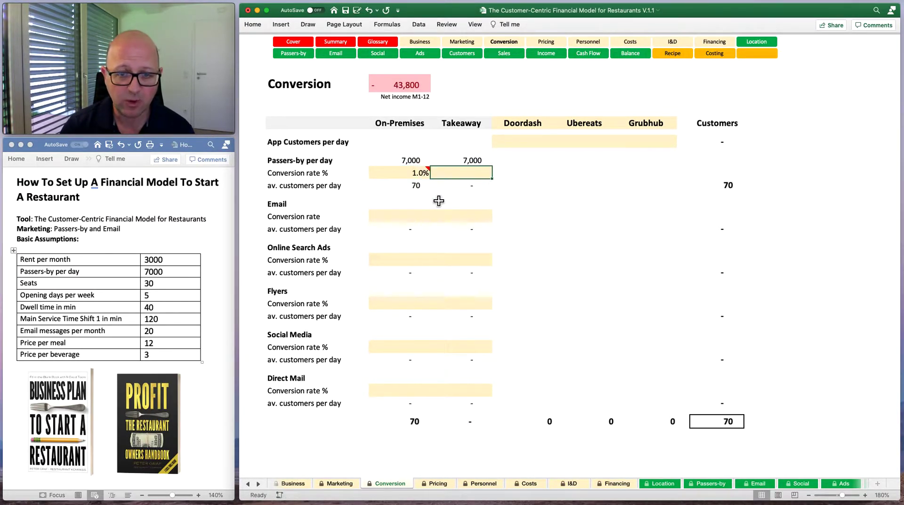
# Set the On-Premises Email conversion rate to 1%, leaving Online Search Ads, Flyers, Social Media and Direct Mail empty
pyautogui.click(411, 218)
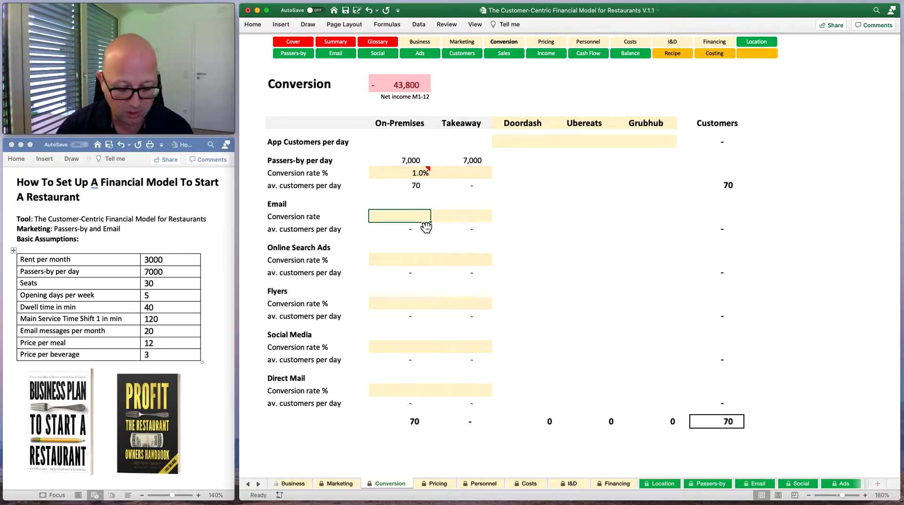
pyautogui.write('1')
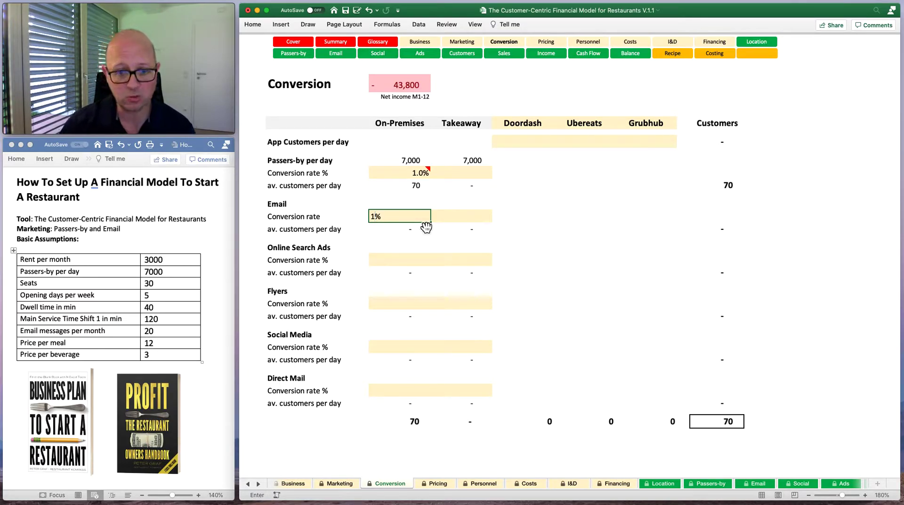
pyautogui.press('Return')
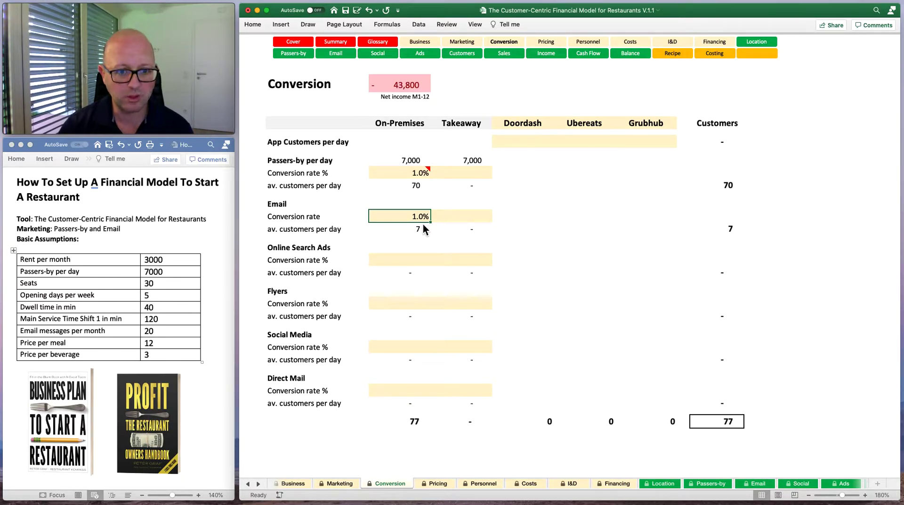
pyautogui.press('Down')
pyautogui.press('Down')
pyautogui.press('Down')
pyautogui.press('Down')
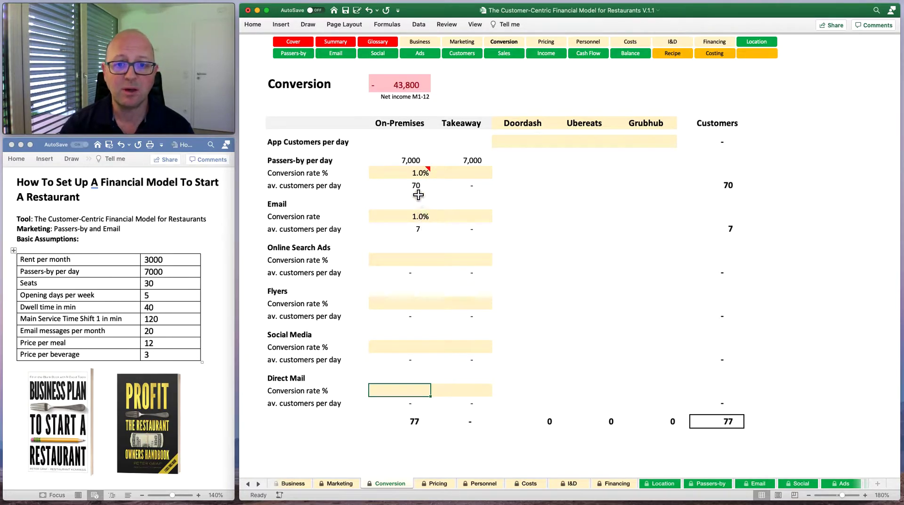
pyautogui.click(410, 176)
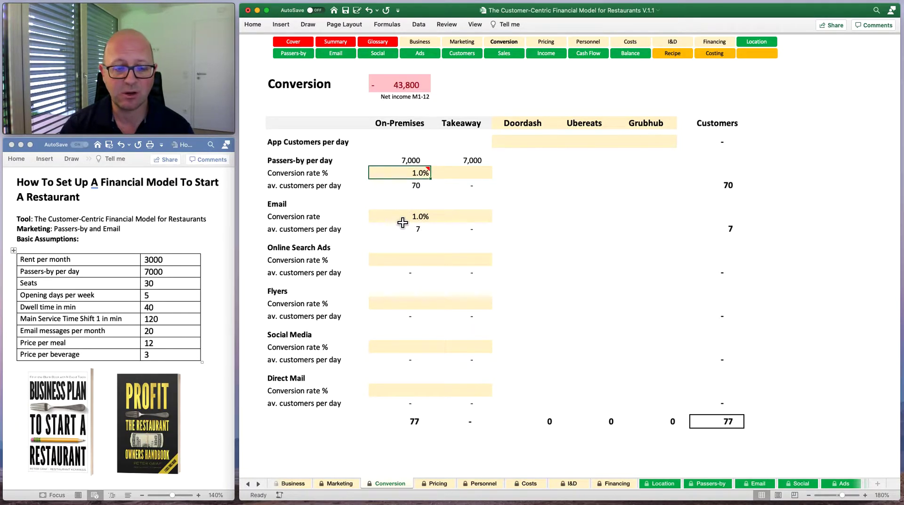
pyautogui.moveTo(382, 178)
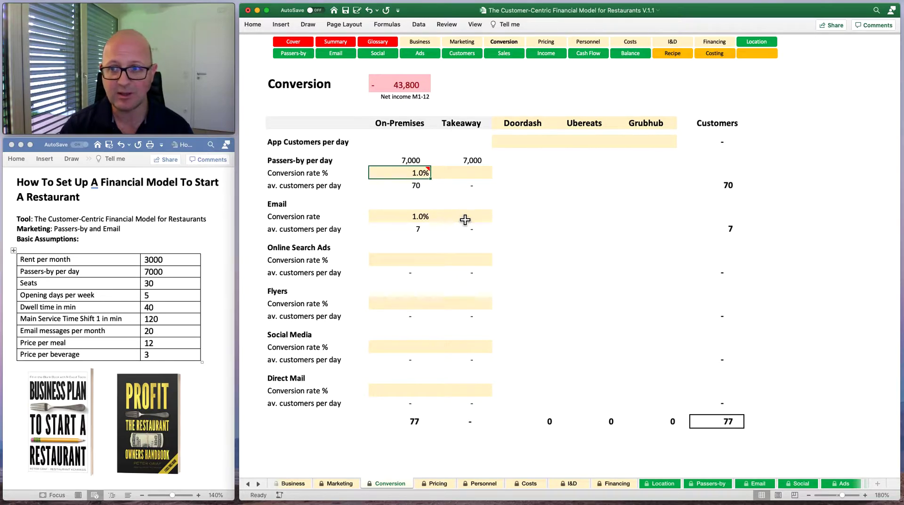
# Open the Pricing sheet
pyautogui.click(438, 484)
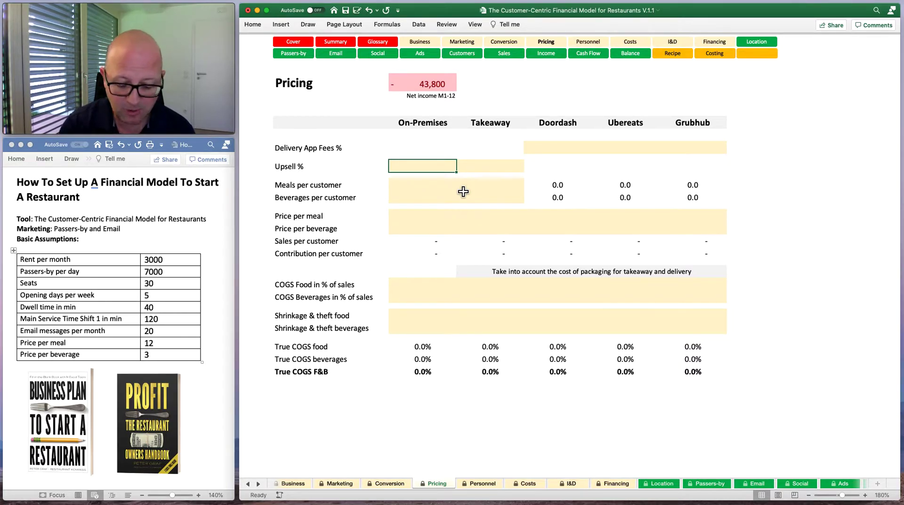
# Try an On-Premises Upsell of 20% and clear the cell again
pyautogui.write('20%')
pyautogui.press('Return')
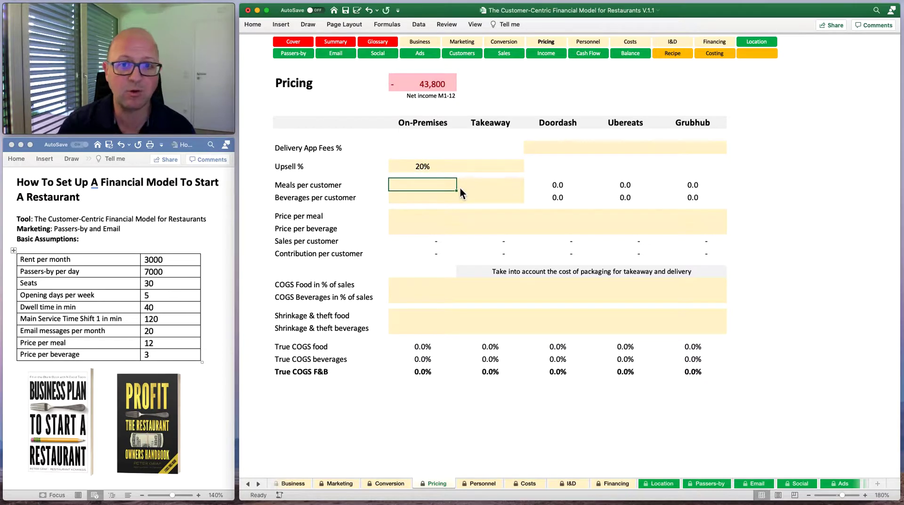
pyautogui.press('Up')
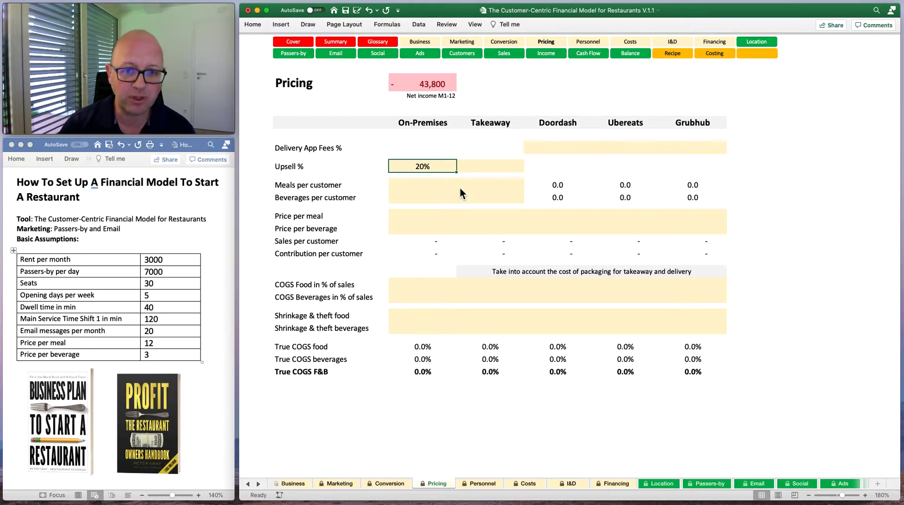
pyautogui.press('Delete')
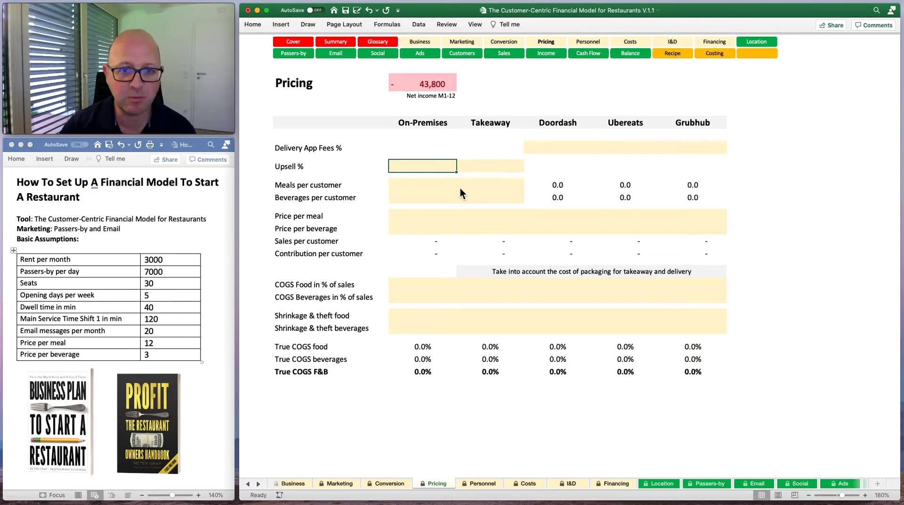
# Set On-Premises Meals per customer to 1 and Beverages per customer to 1, leaving Takeaway empty
pyautogui.press('Down')
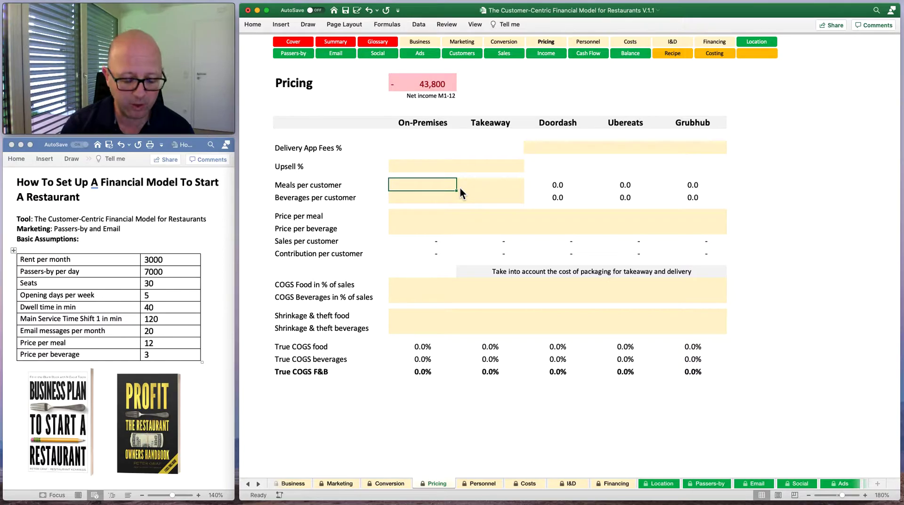
pyautogui.write('1')
pyautogui.press('Return')
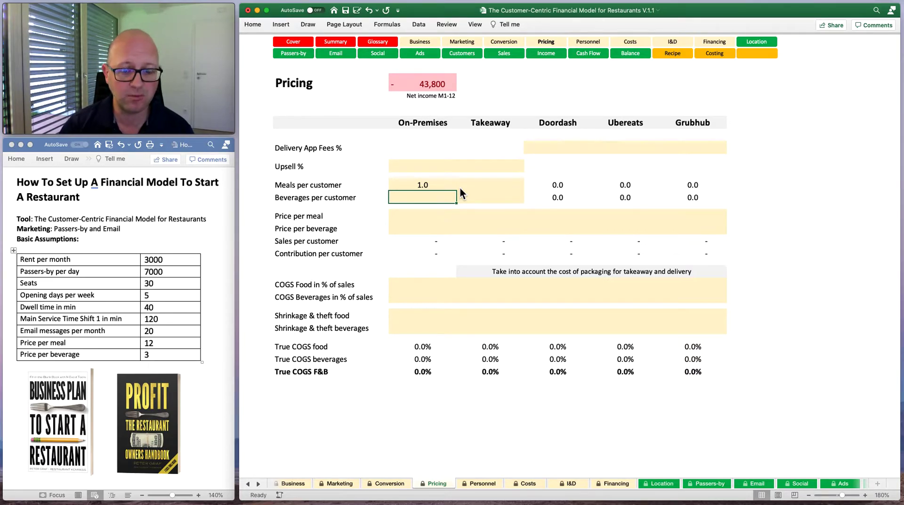
pyautogui.write('1')
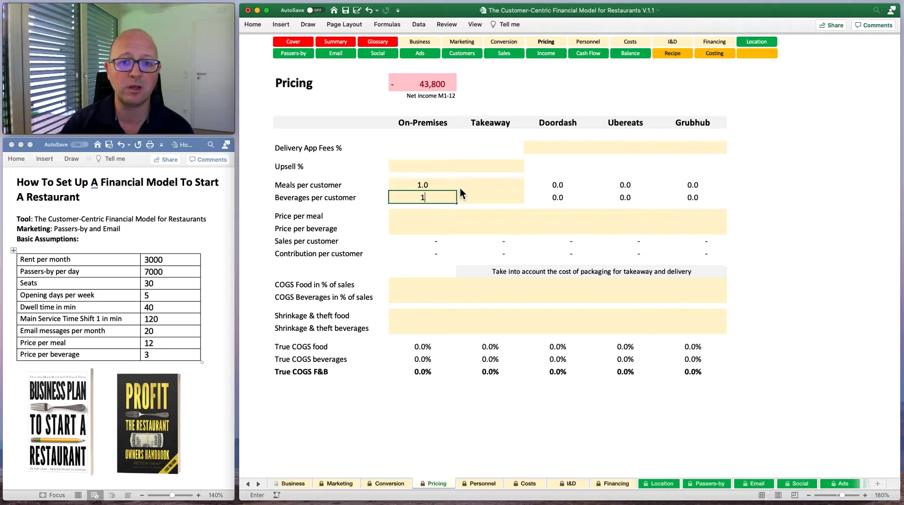
pyautogui.press('Return')
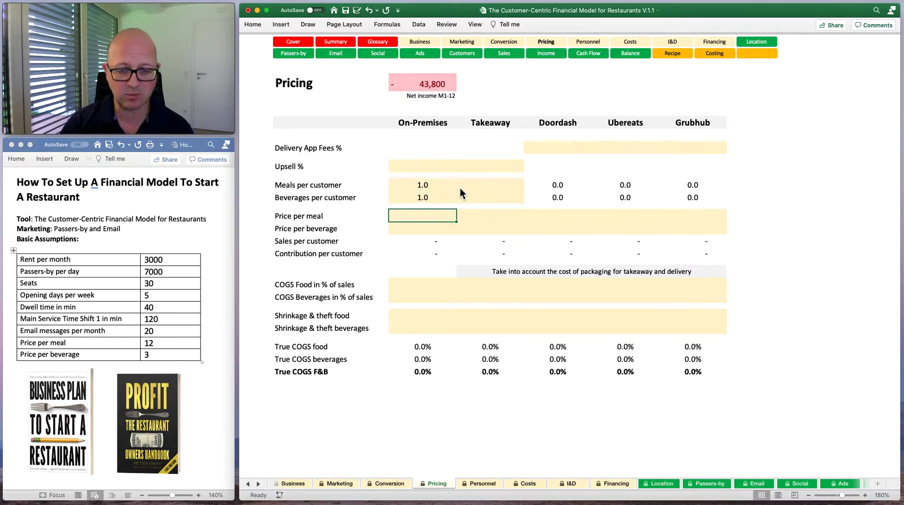
pyautogui.press('Up')
pyautogui.press('Down')
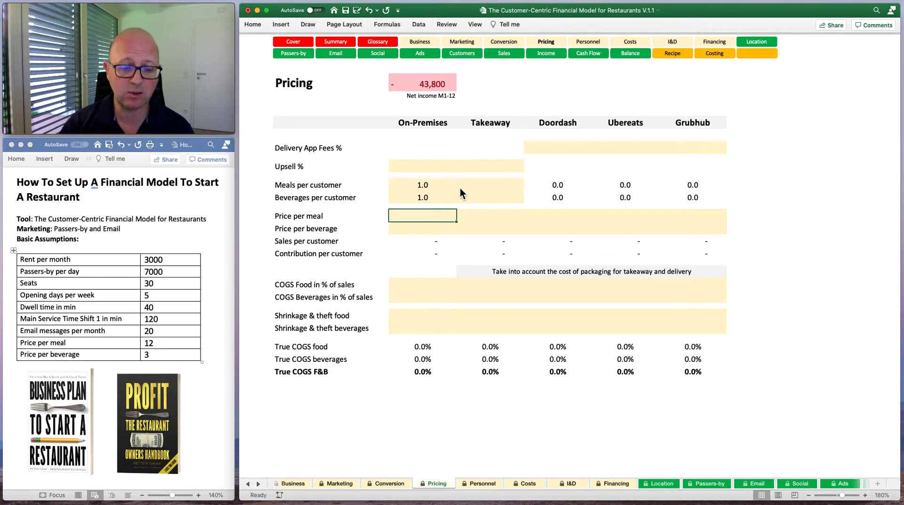
# Set the On-Premises Price per meal to 12 and Price per beverage to 3, following the basic assumptions
pyautogui.write('12')
pyautogui.press('Return')
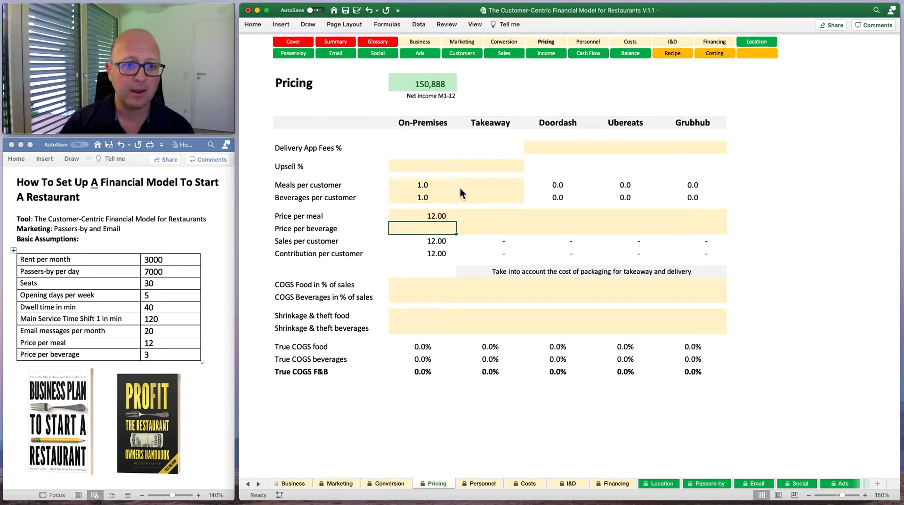
pyautogui.write('3')
pyautogui.press('Return')
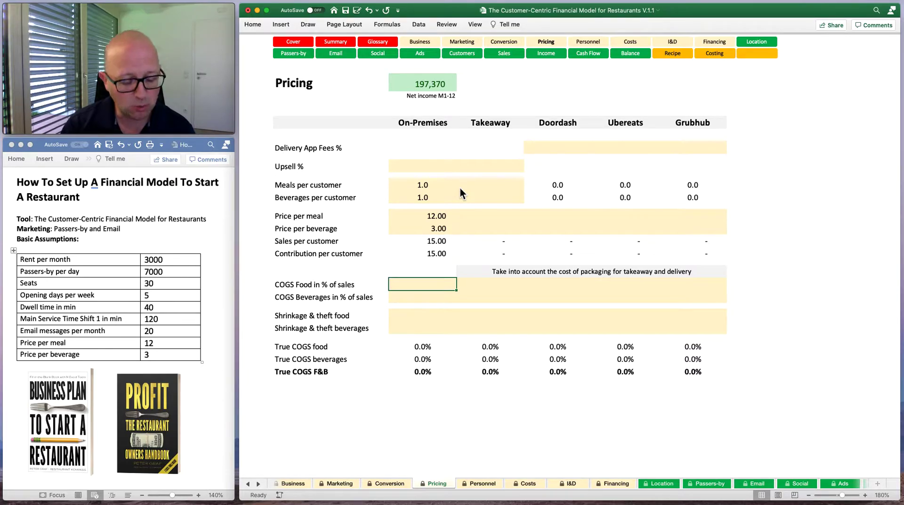
# Set On-Premises COGS Food in % of sales to 27% and COGS Beverages in % of sales to 17%
pyautogui.write('2')
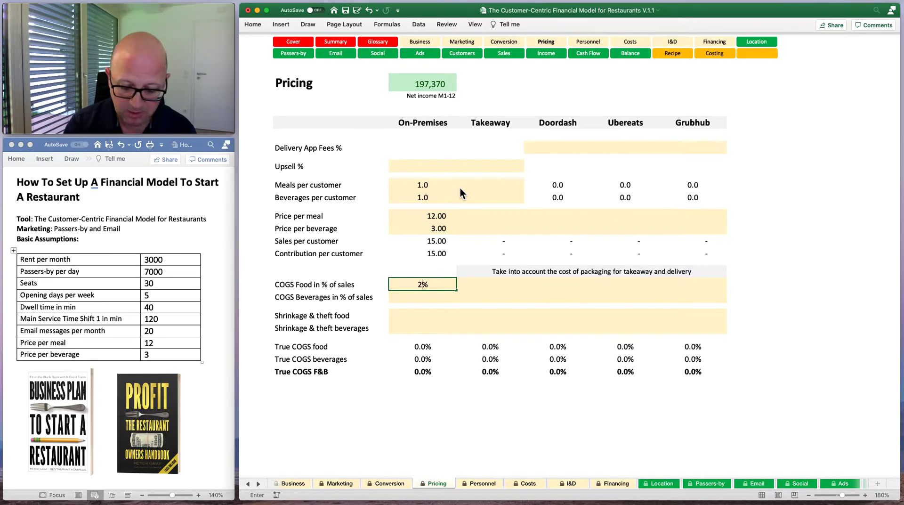
pyautogui.write('7')
pyautogui.press('Return')
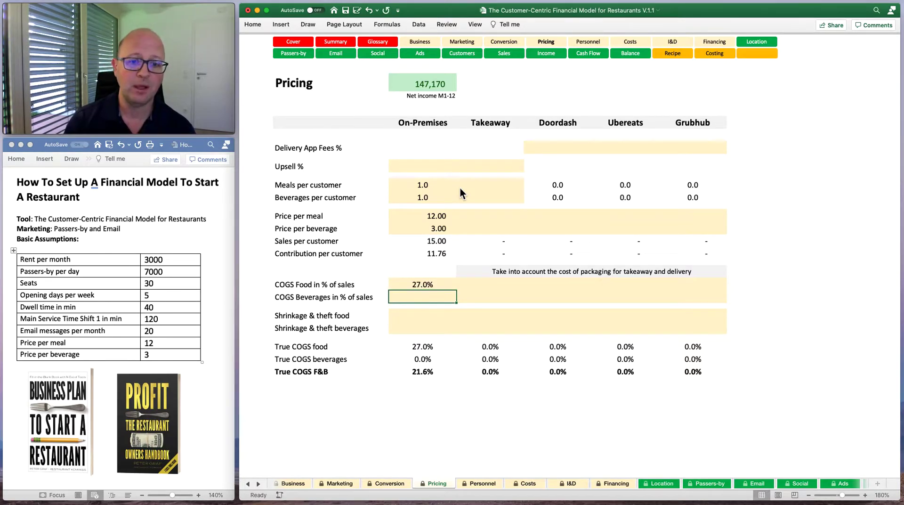
pyautogui.write('17')
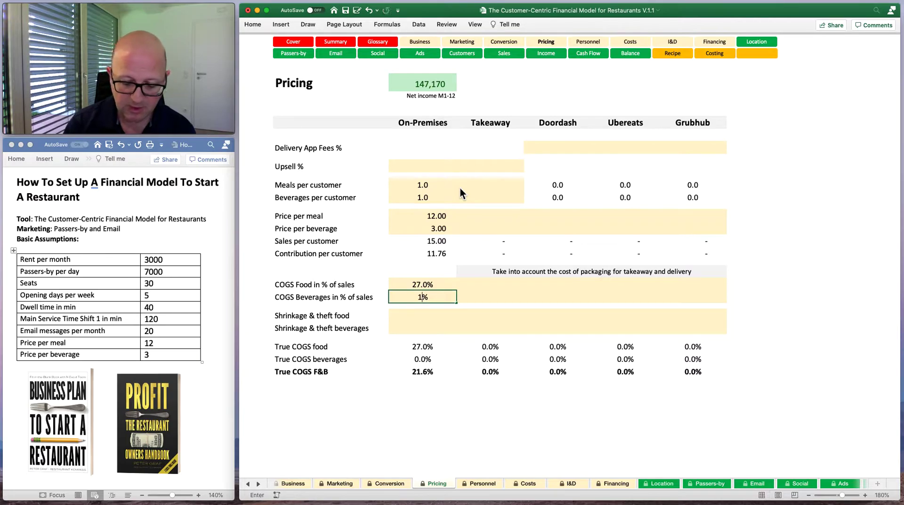
pyautogui.press('Return')
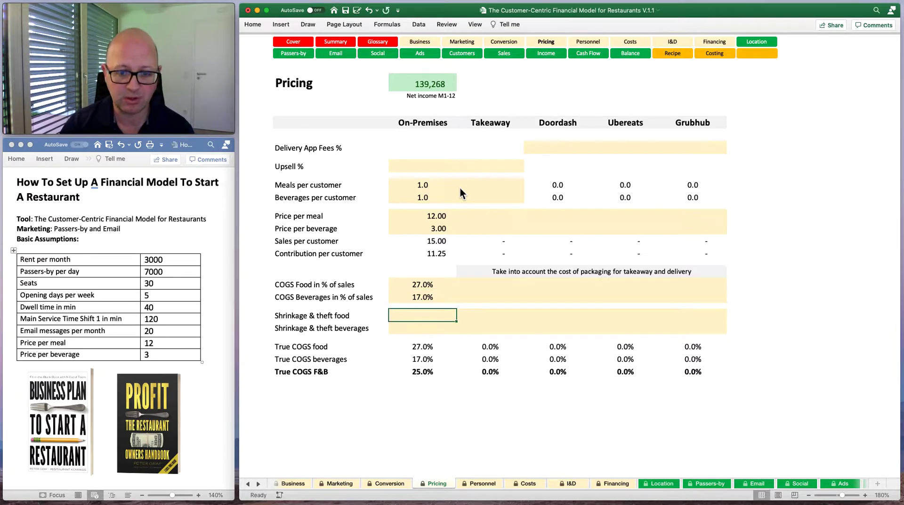
pyautogui.press('Up')
pyautogui.press('Up')
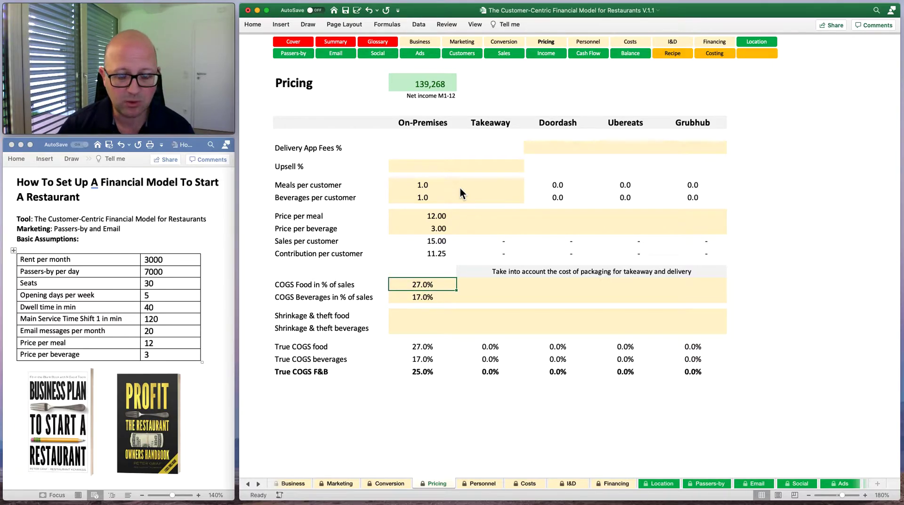
pyautogui.press('Down')
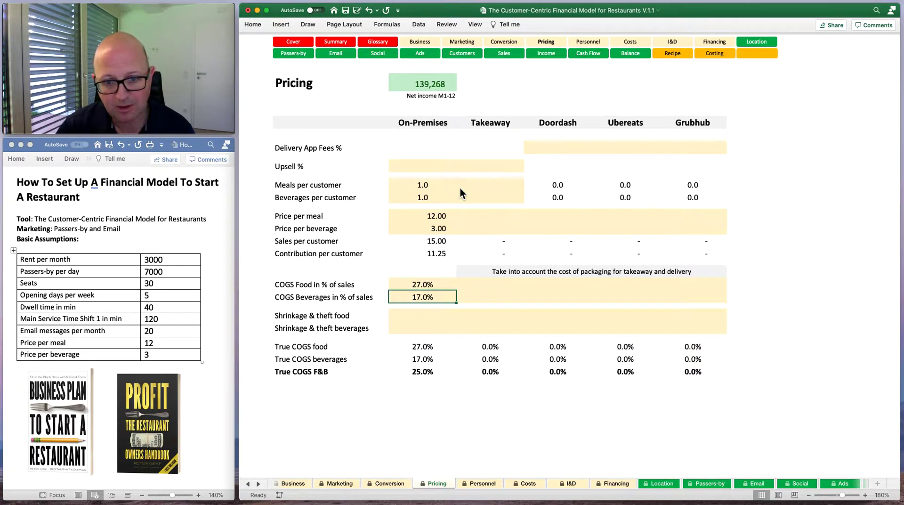
pyautogui.press('Down')
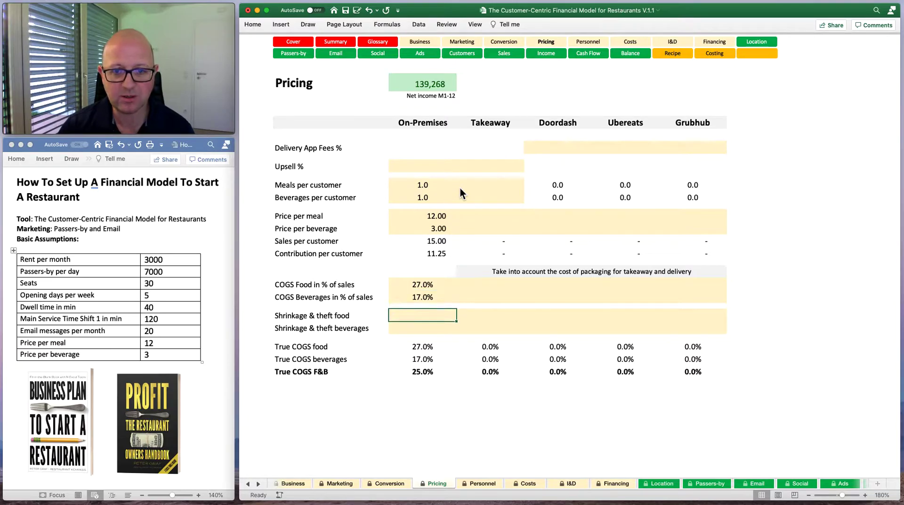
pyautogui.press('Up')
pyautogui.press('Down')
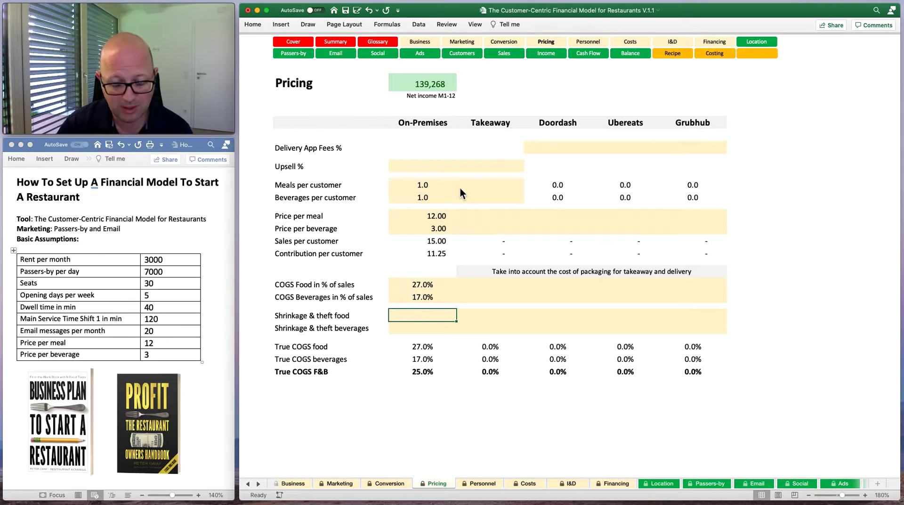
# Set On-Premises Shrinkage & theft to 10% for both food and beverages
pyautogui.write('10%')
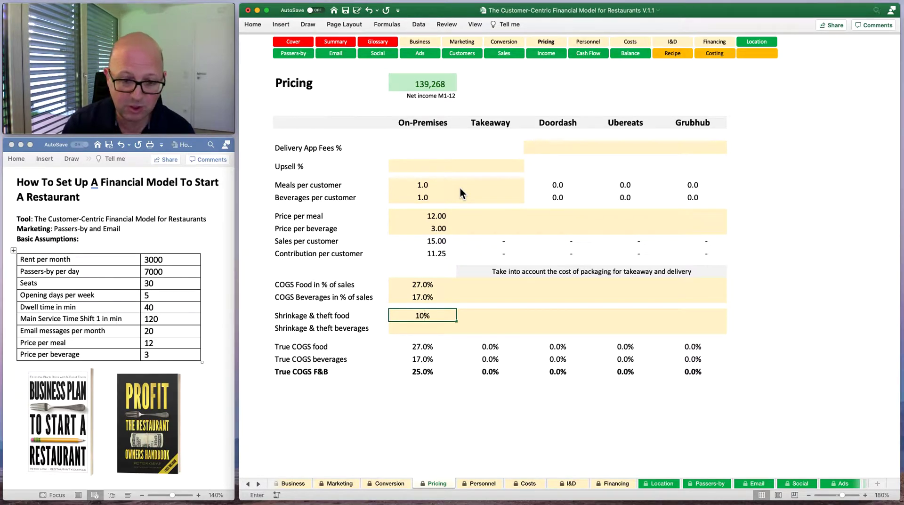
pyautogui.press('Return')
pyautogui.write('10')
pyautogui.press('Up')
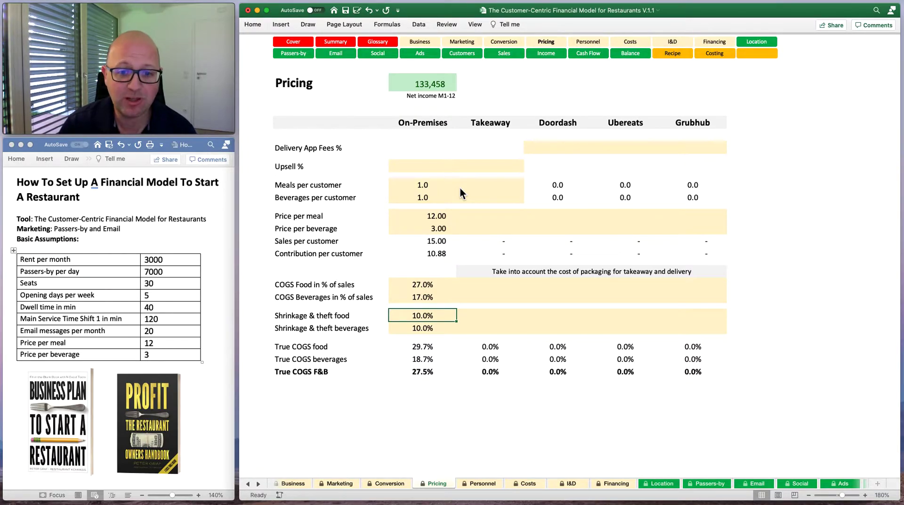
pyautogui.press('Down')
pyautogui.press('Down')
pyautogui.press('Up')
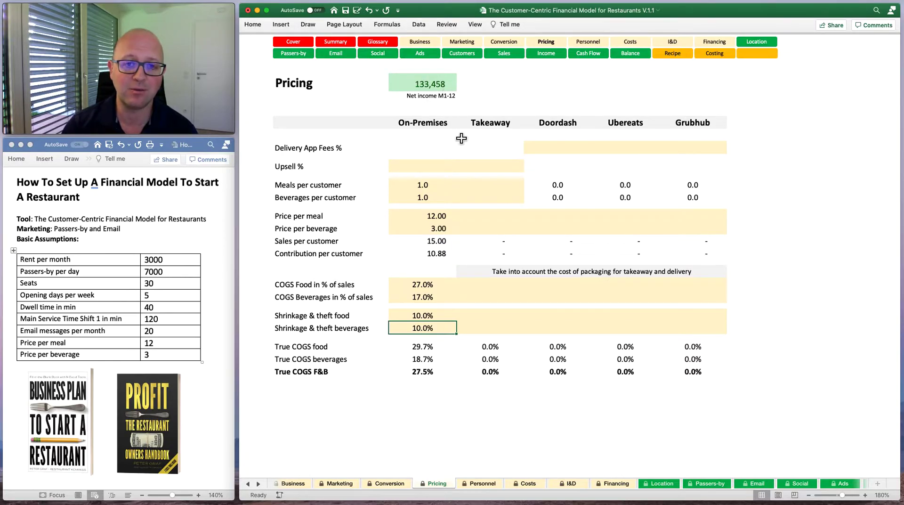
# Open the Personnel sheet and set Kitchen time/meal MST to 2.5 minutes
pyautogui.click(487, 484)
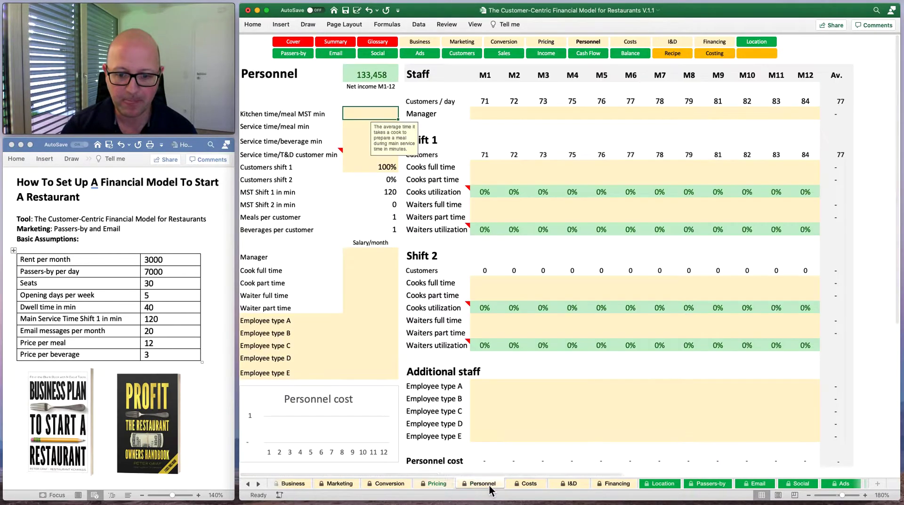
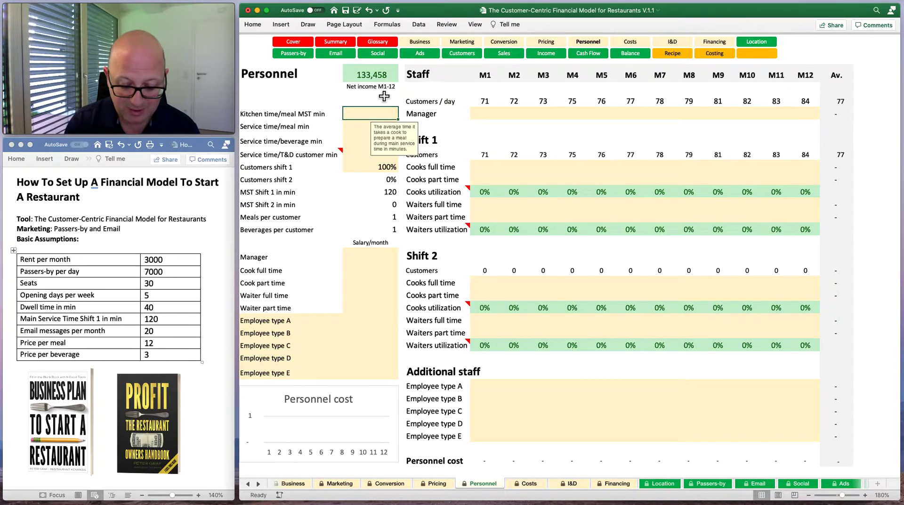
pyautogui.write('2.5')
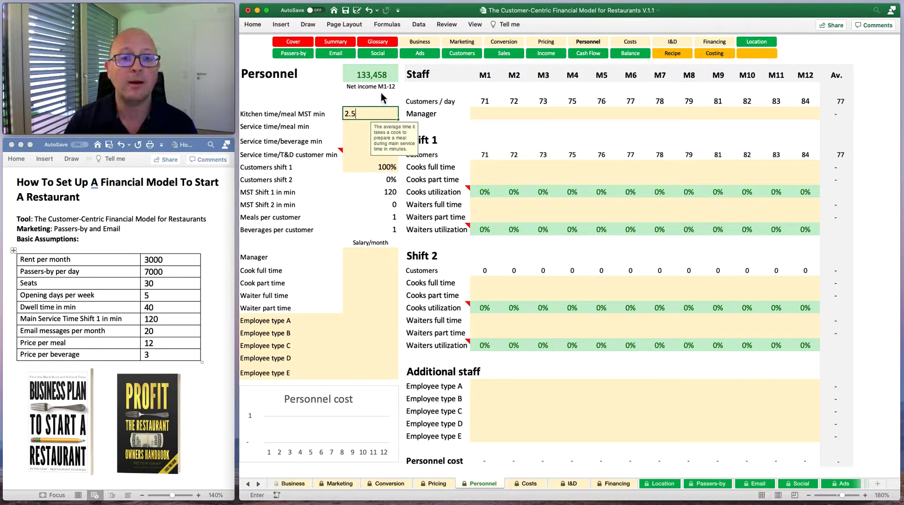
pyautogui.press('Return')
pyautogui.press('Up')
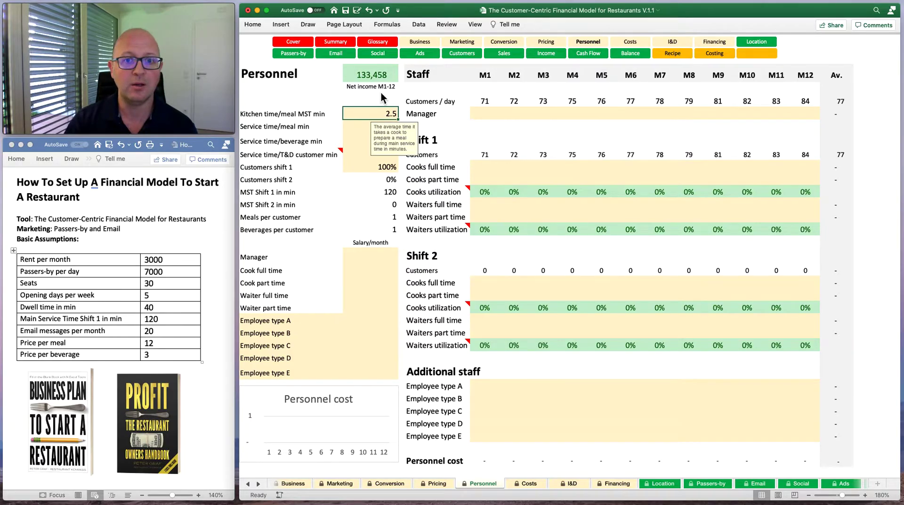
pyautogui.press('Down')
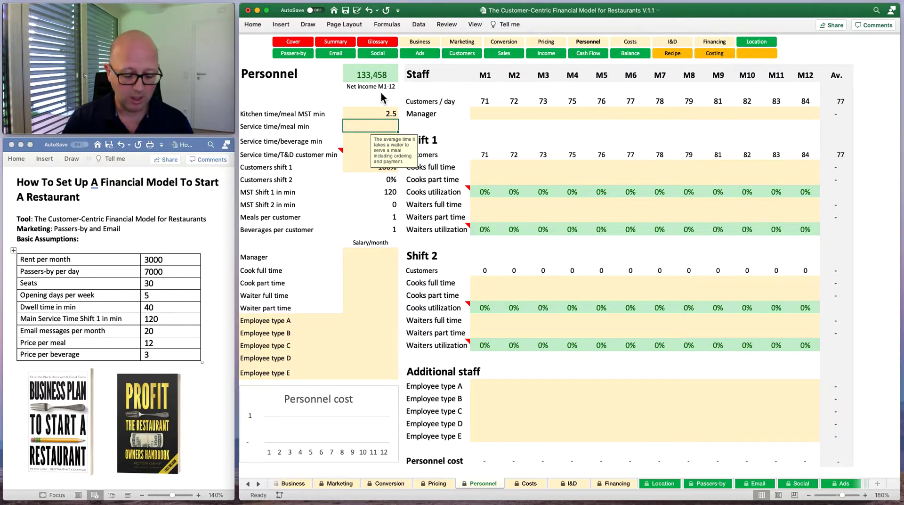
# Set Service time/meal to 3 minutes and Service time/beverage to 2 minutes, leaving Service time/T&D customer empty
pyautogui.write('3')
pyautogui.press('Return')
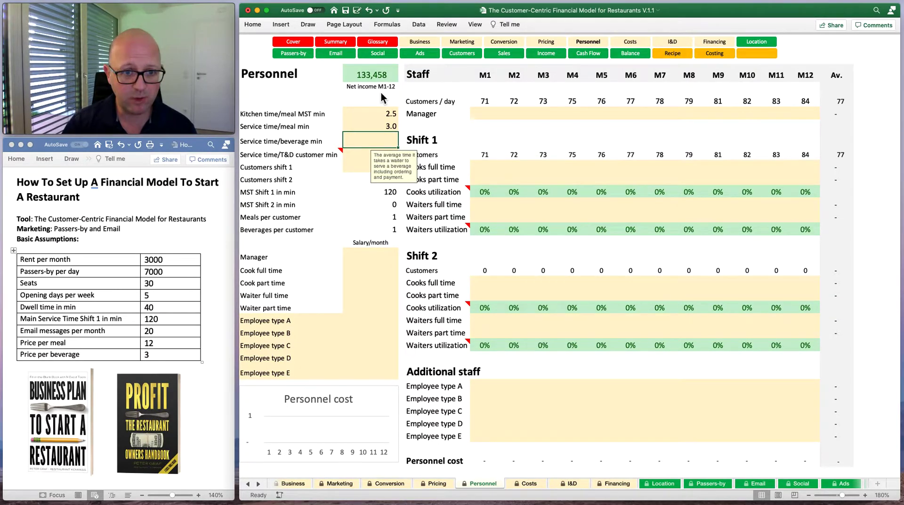
pyautogui.write('2')
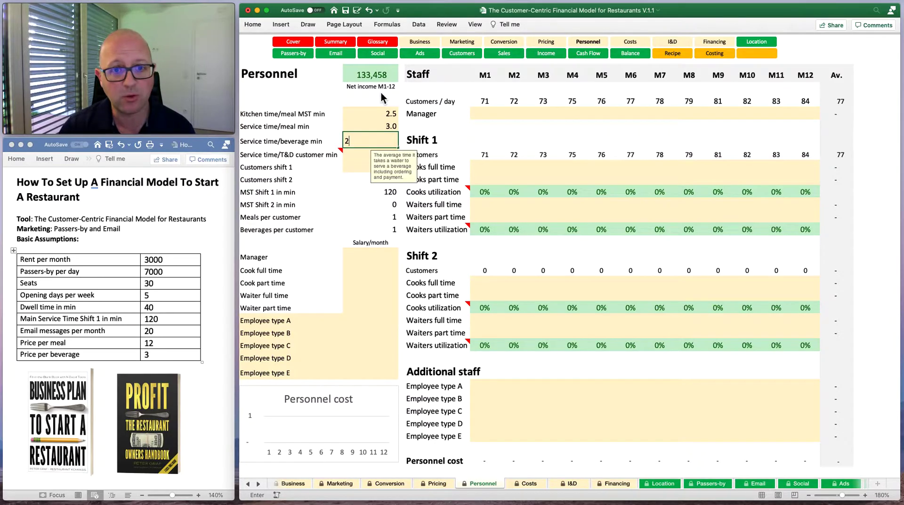
pyautogui.press('Return')
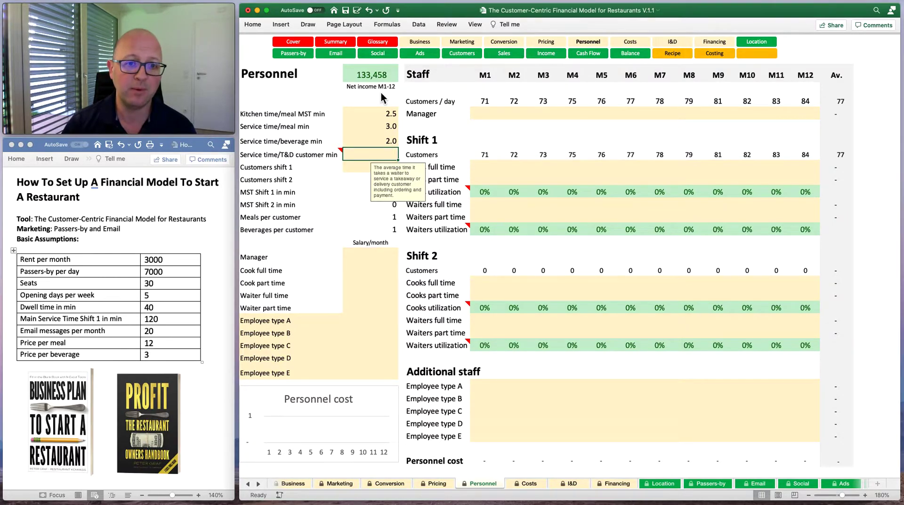
pyautogui.press('Down')
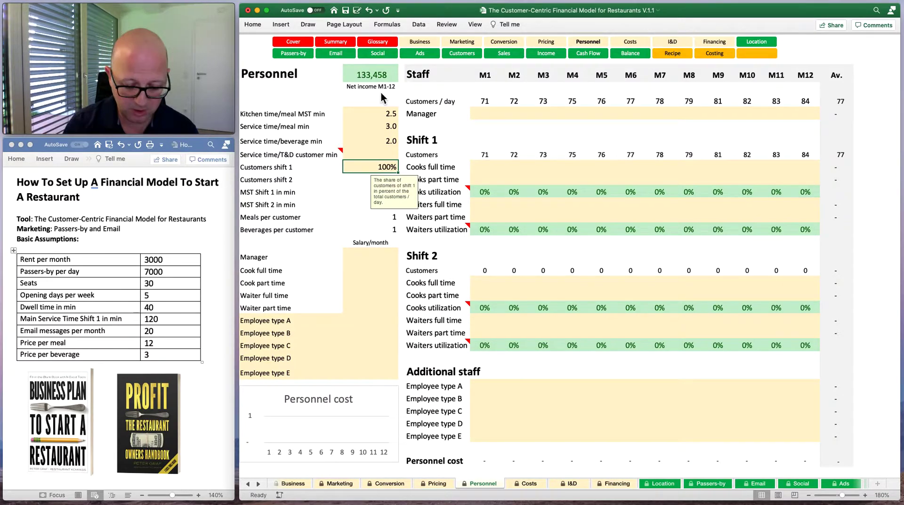
# Try a Customers shift 1 share of 50% and restore it to 100%
pyautogui.write('50')
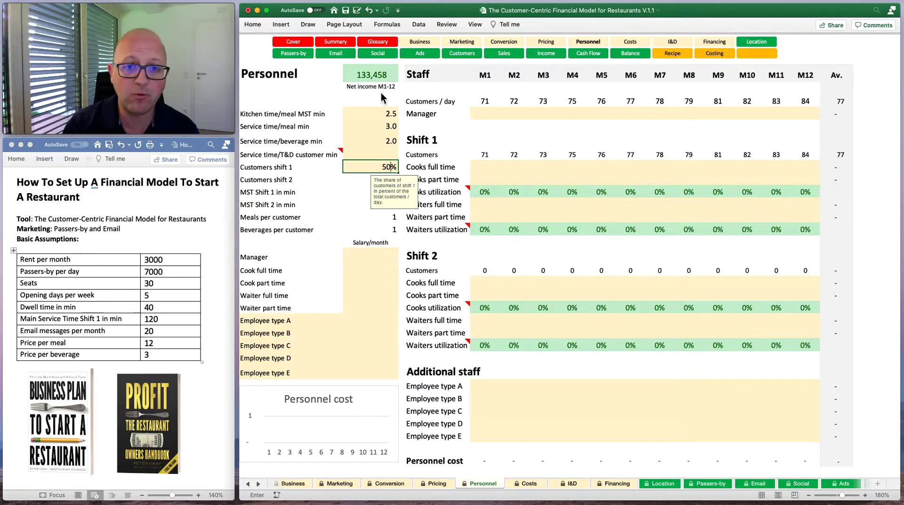
pyautogui.press('Return')
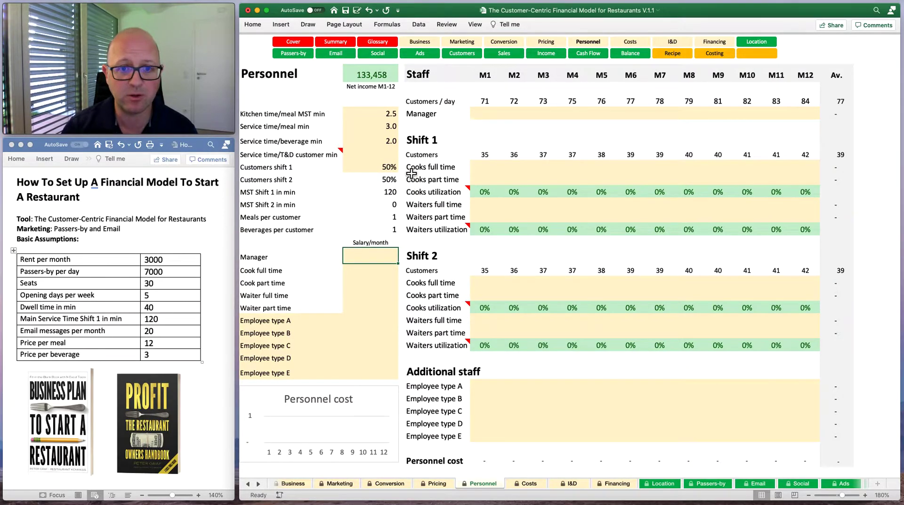
pyautogui.click(381, 171)
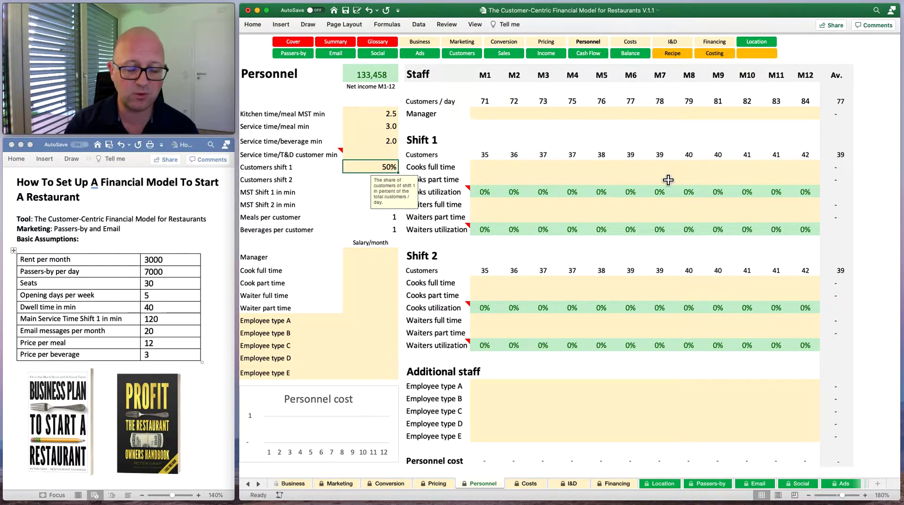
pyautogui.write('100')
pyautogui.press('Return')
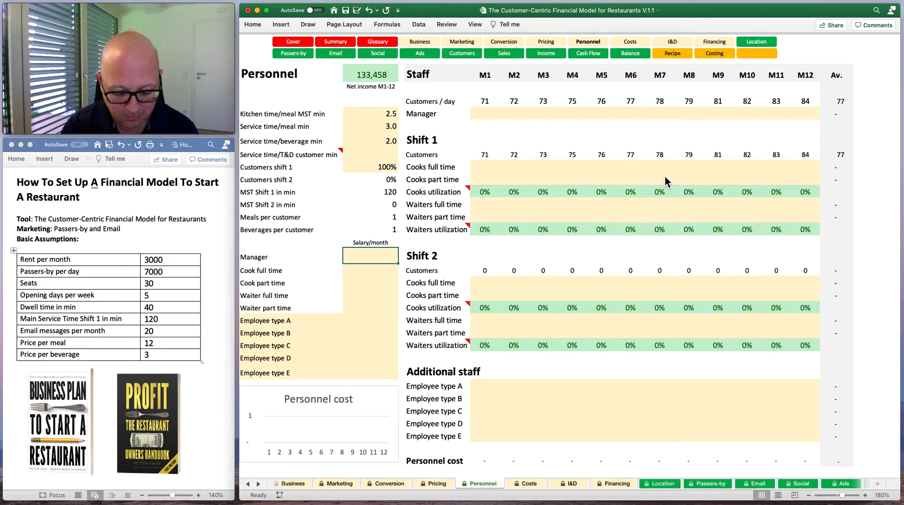
# Set the monthly salaries to 3,500 for the manager, 2,500 for a full-time cook and 1,300 for a part-time cook
pyautogui.write('3500')
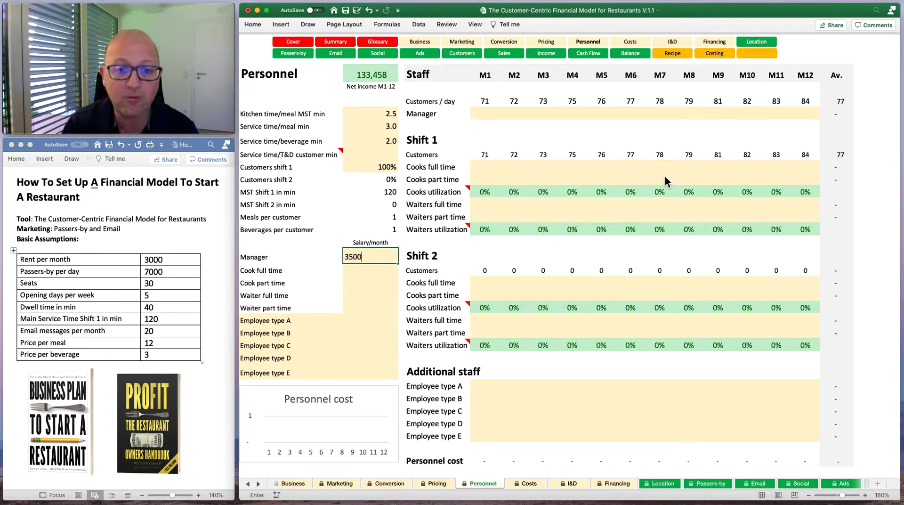
pyautogui.press('Return')
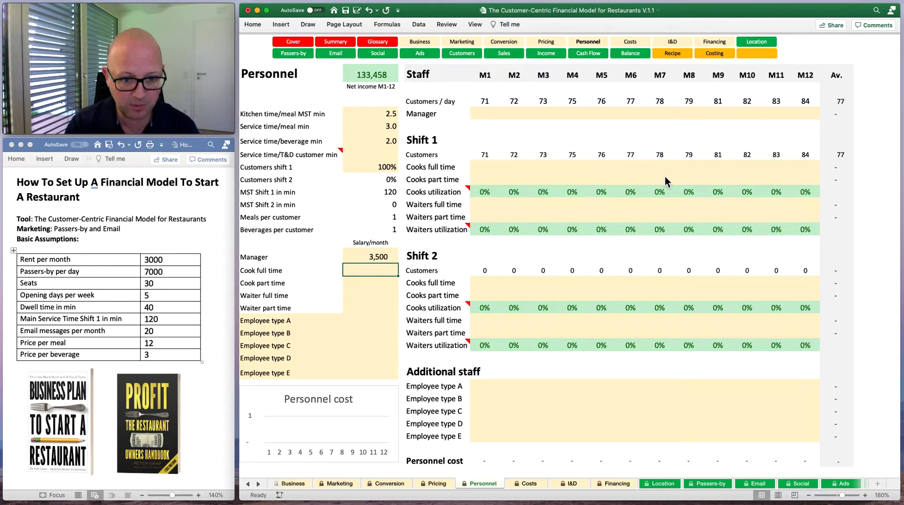
pyautogui.write('2')
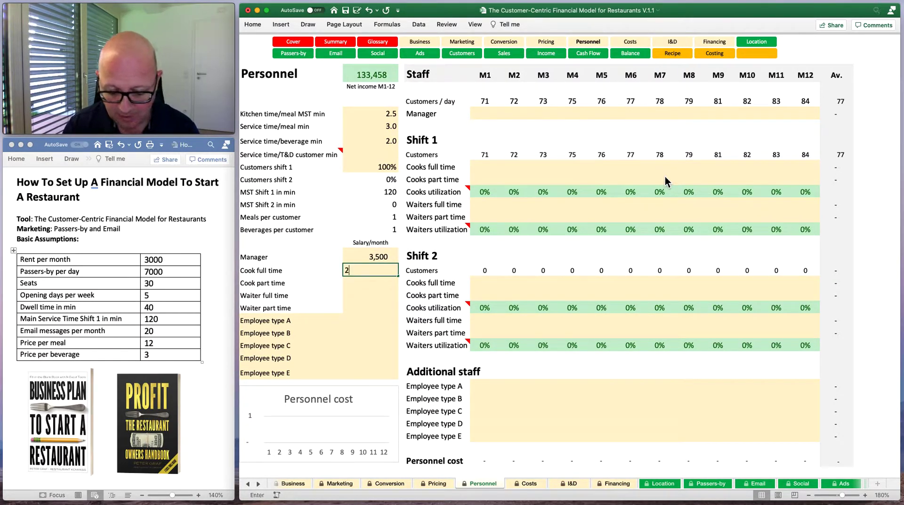
pyautogui.write(',500')
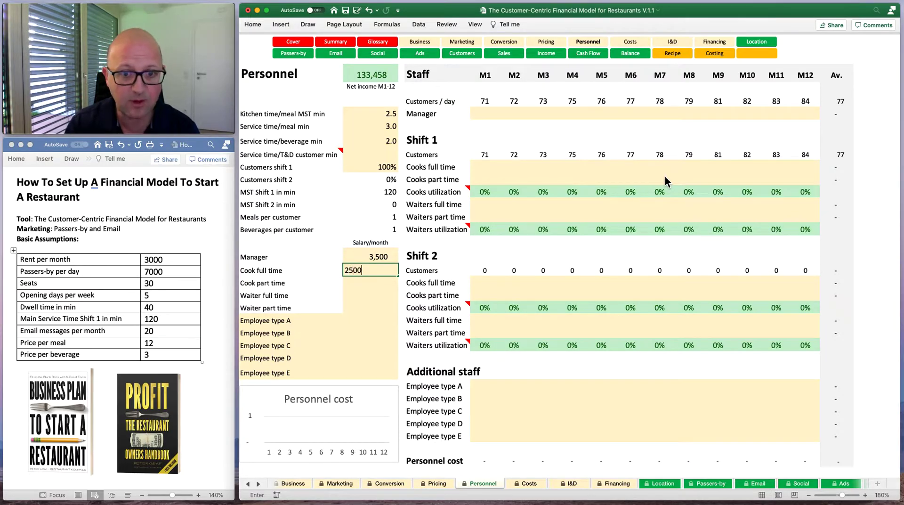
pyautogui.press('Return')
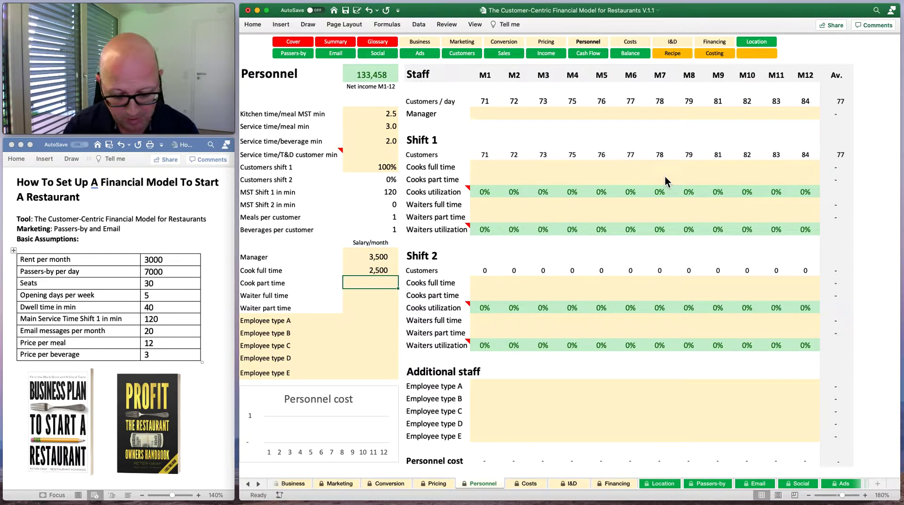
pyautogui.write('1300')
pyautogui.press('Return')
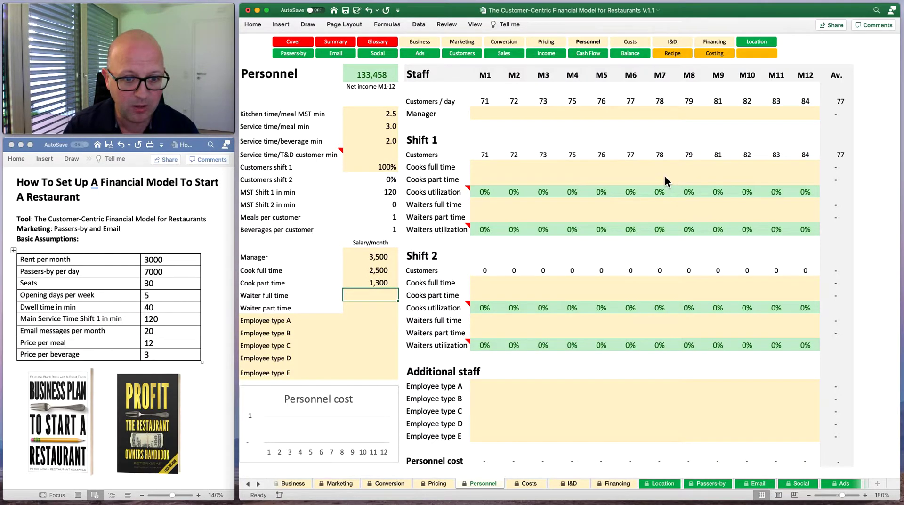
# Set the monthly salaries to 2,200 for a full-time waiter and 1,200 for a part-time waiter
pyautogui.write('2200')
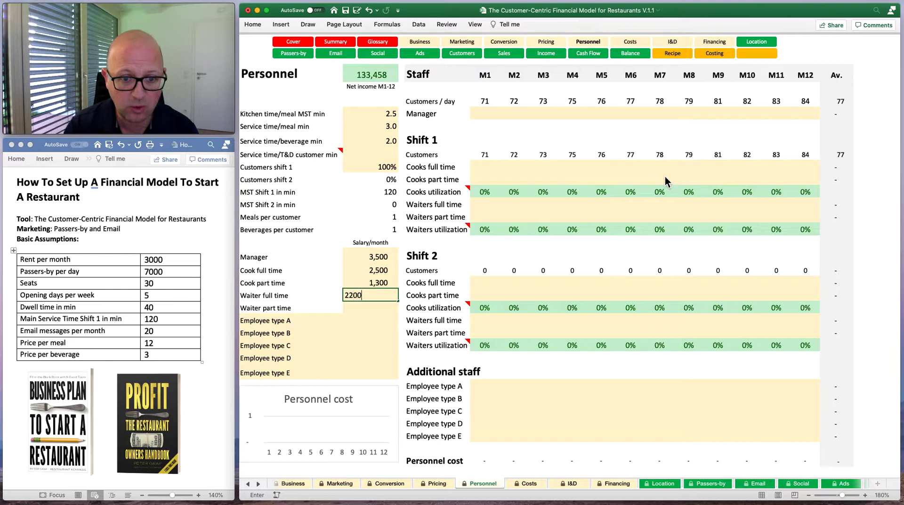
pyautogui.press('Return')
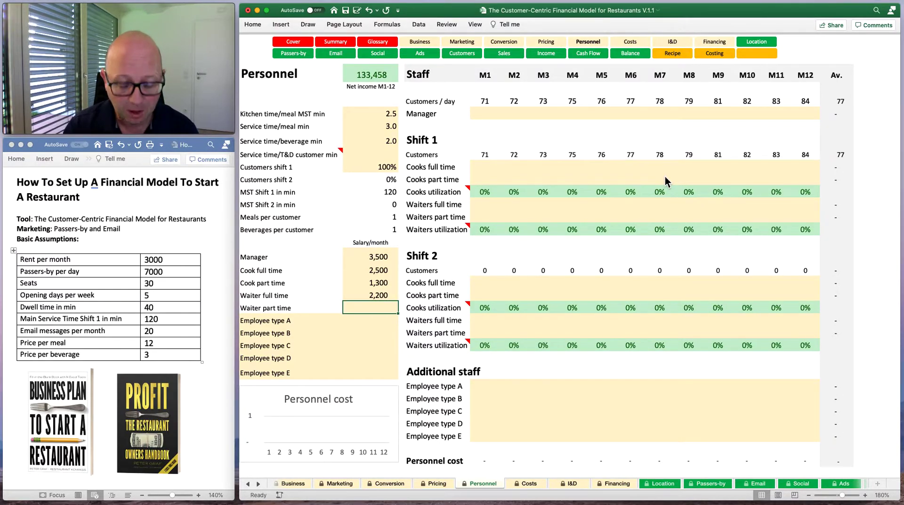
pyautogui.write('1,200')
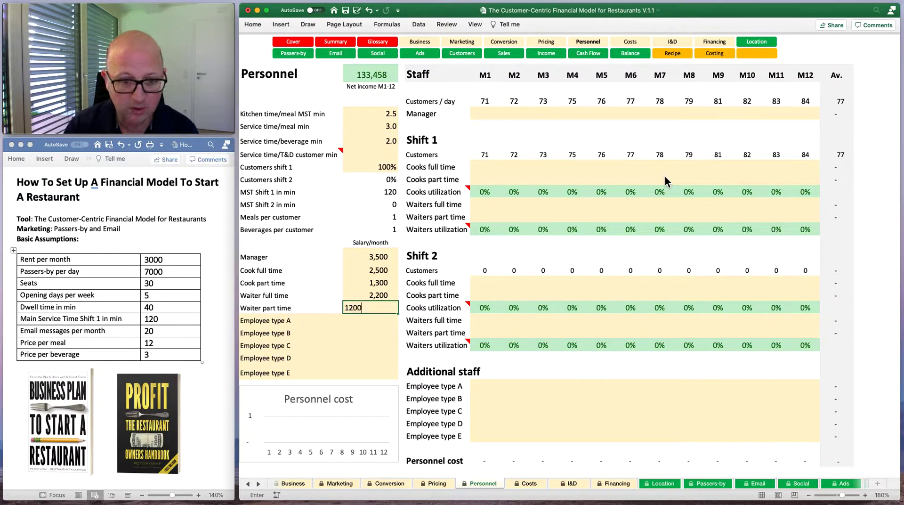
pyautogui.press('Return')
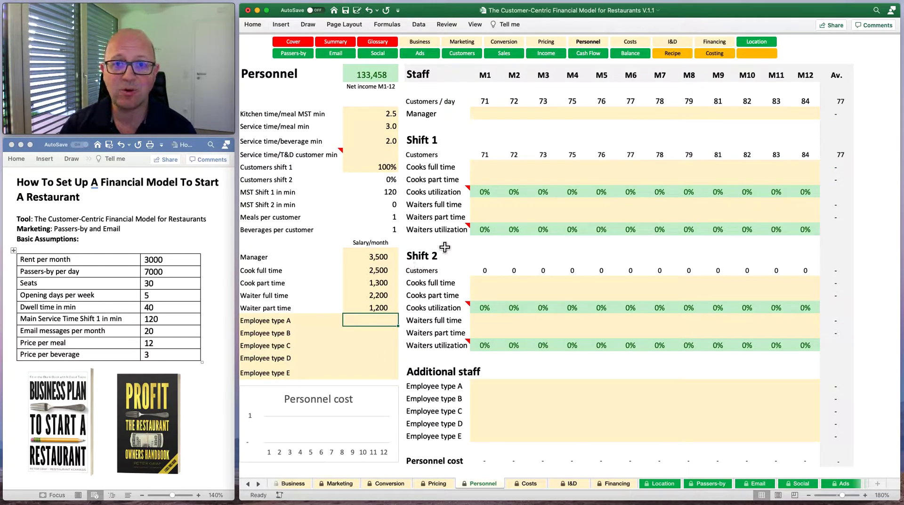
# Enter 1 manager for every month from M1 to M12 in the Staff table
pyautogui.click(488, 114)
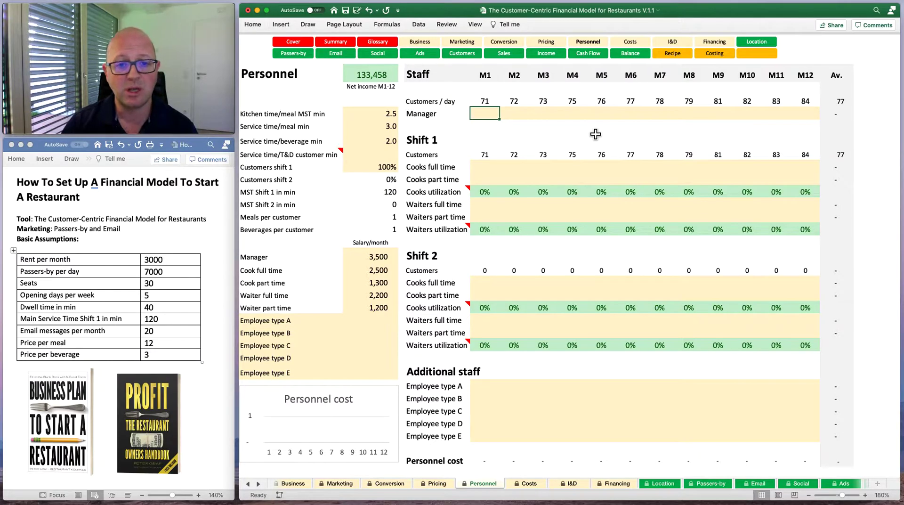
pyautogui.write('1')
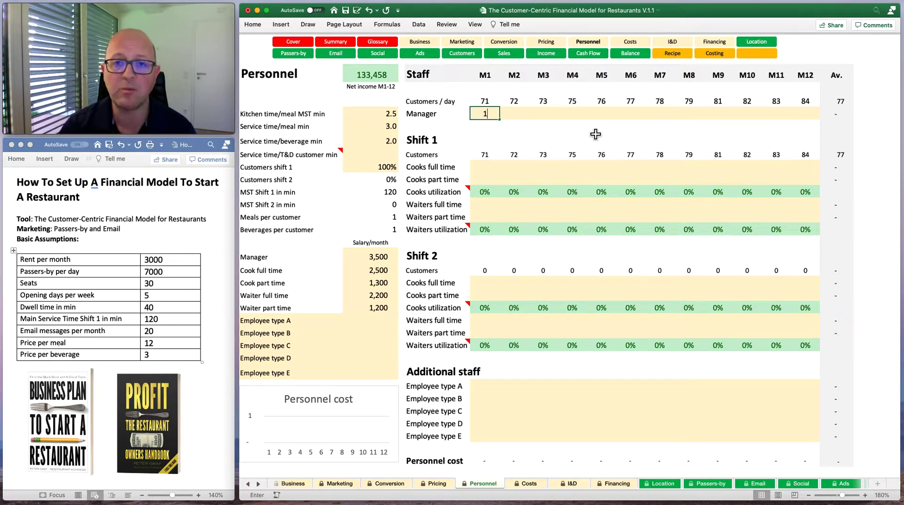
pyautogui.write('\t1\t1\t1\t1\t1\t1')
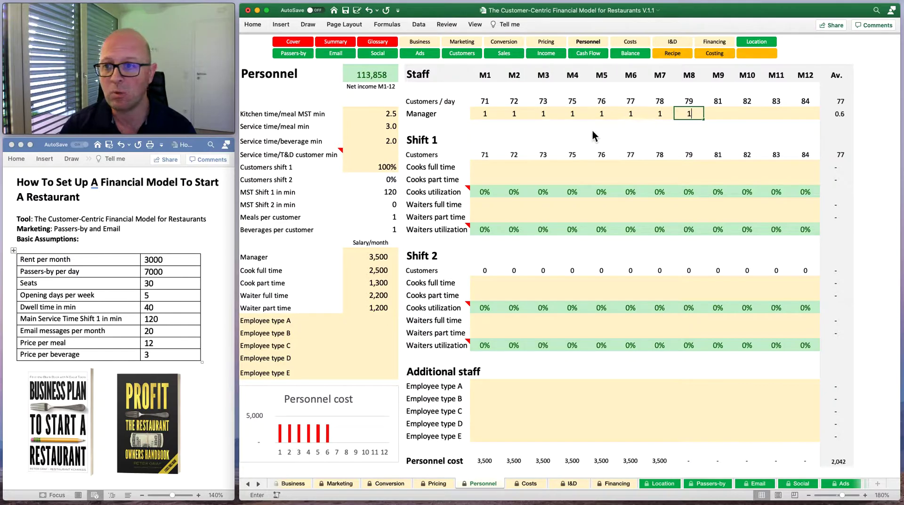
pyautogui.write('\t1\t1\t1\t1\t1')
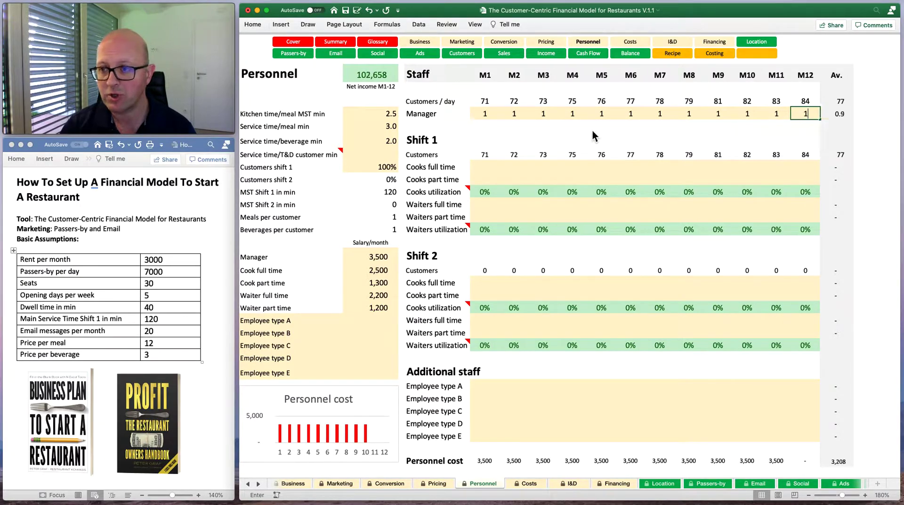
pyautogui.press('Return')
# Enter 1 full-time cook for M1 in Shift 1
pyautogui.press('Left')
pyautogui.press('Left')
pyautogui.press('Left')
pyautogui.press('Left')
pyautogui.press('Left')
pyautogui.press('Left')
pyautogui.press('Left')
pyautogui.press('Left')
pyautogui.press('Left')
pyautogui.press('Left')
pyautogui.press('Left')
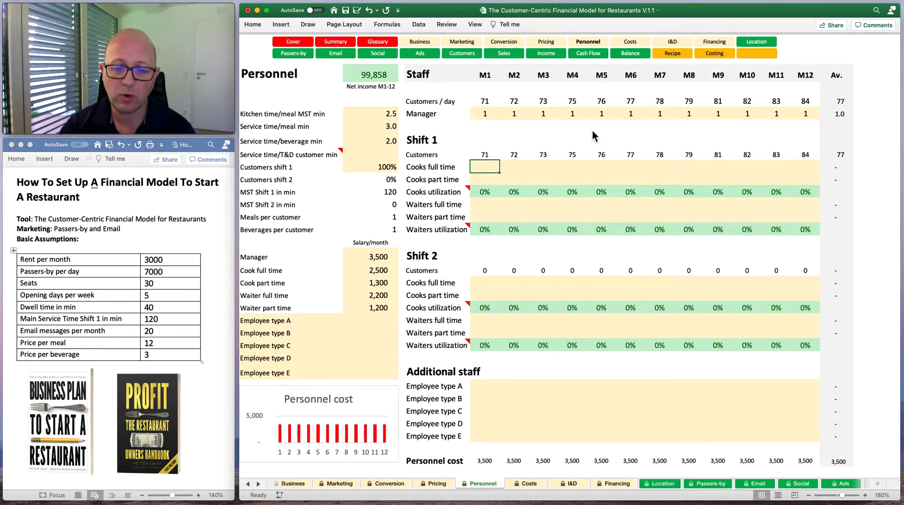
pyautogui.click(492, 173)
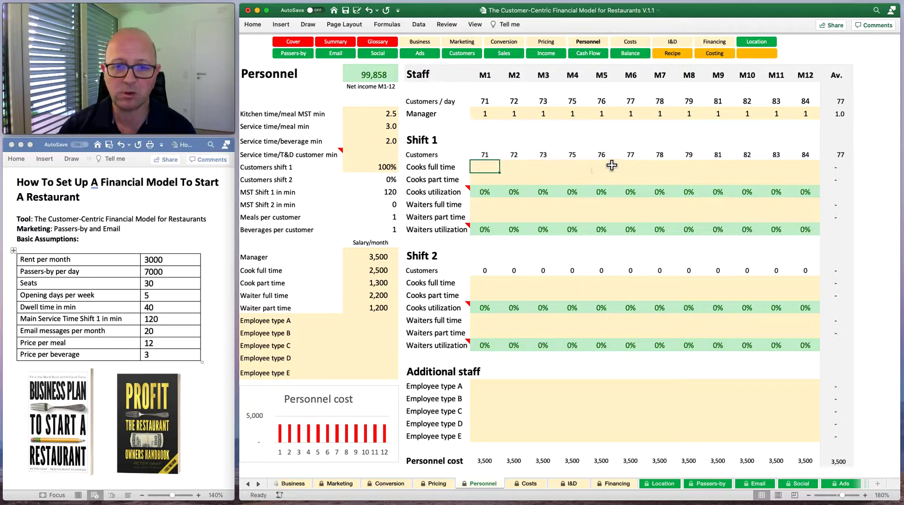
pyautogui.press('Up')
pyautogui.press('Down')
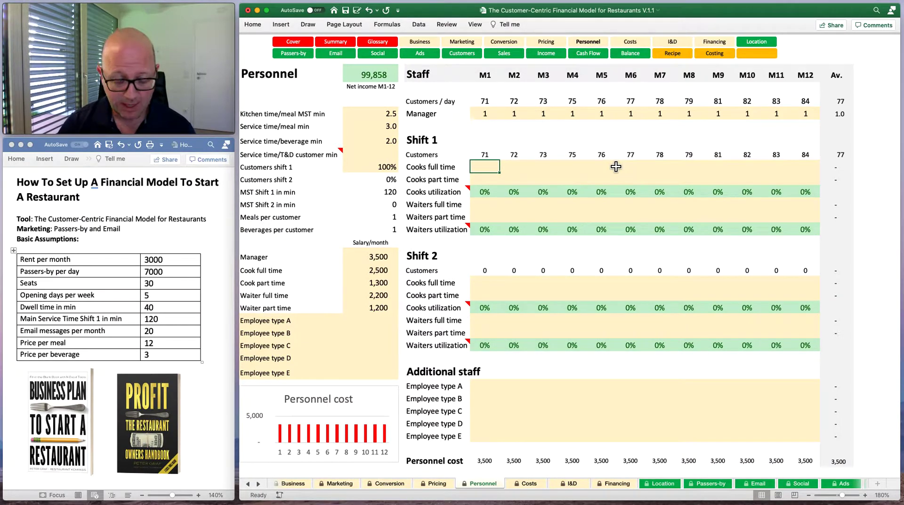
pyautogui.write('1')
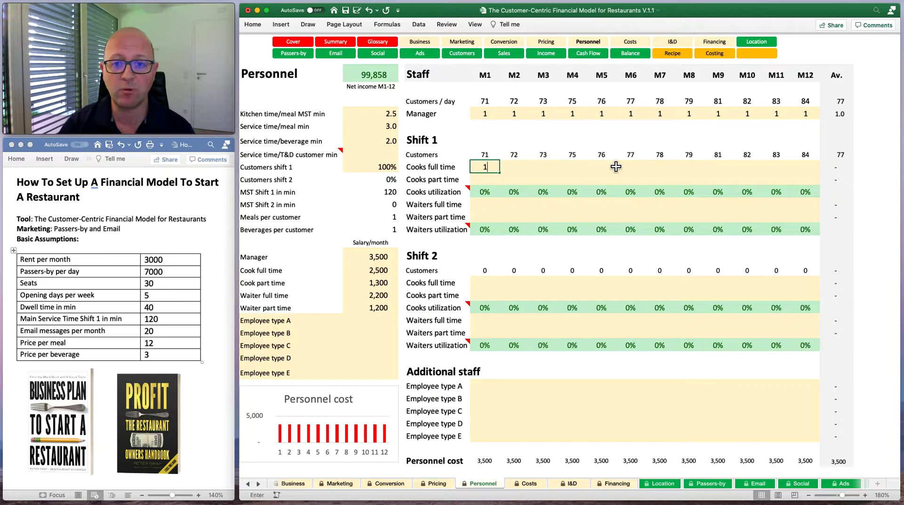
pyautogui.press('Tab')
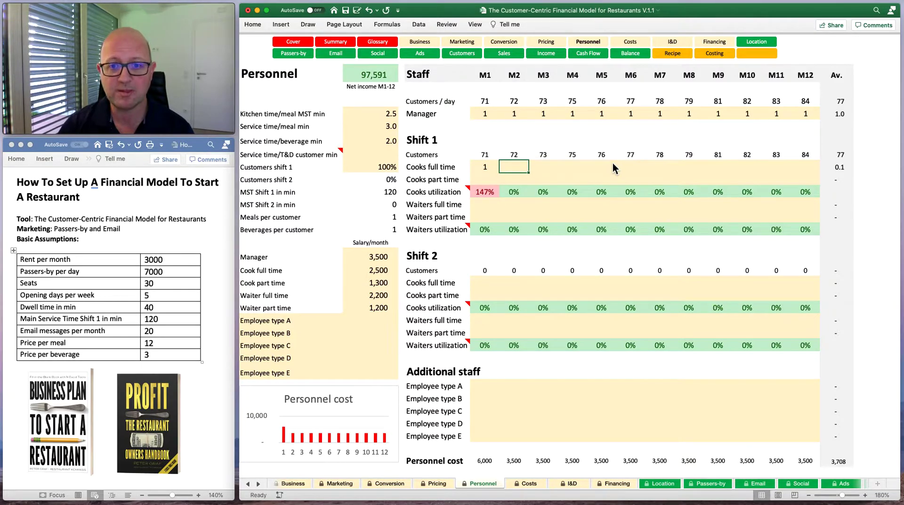
# Try 2 full-time cooks for M1 in Shift 1
pyautogui.hscroll(1, 494, 204)
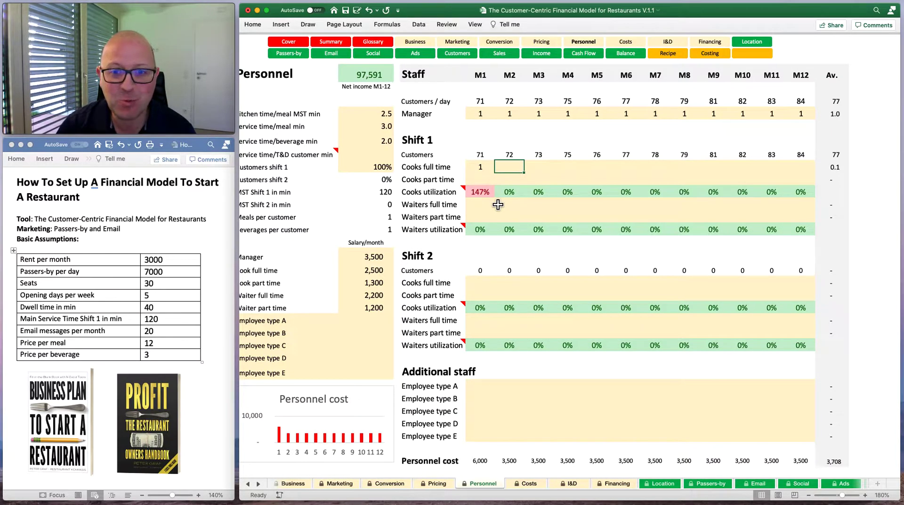
pyautogui.press('Left')
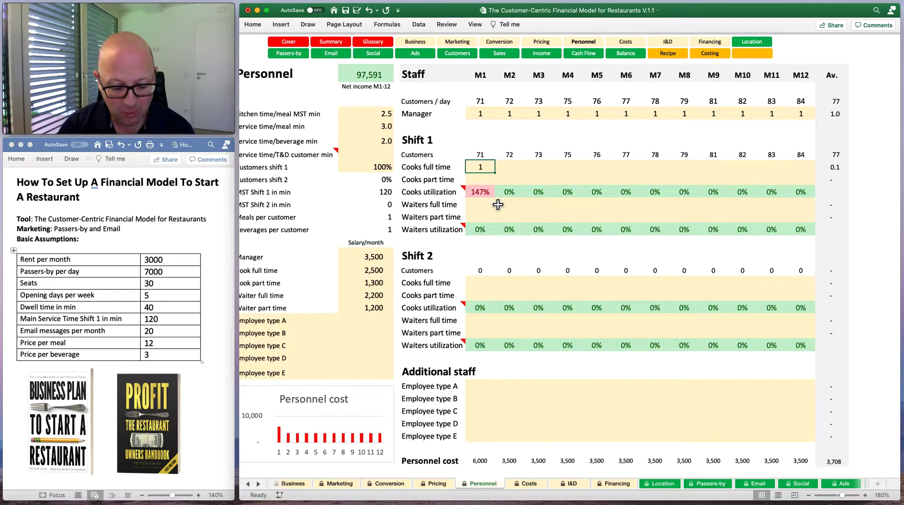
pyautogui.write('2')
pyautogui.press('Tab')
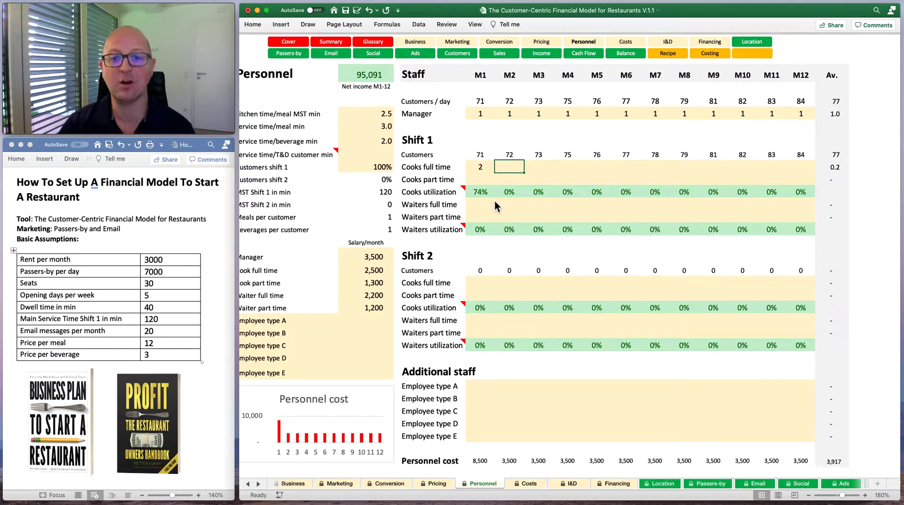
pyautogui.press('Left')
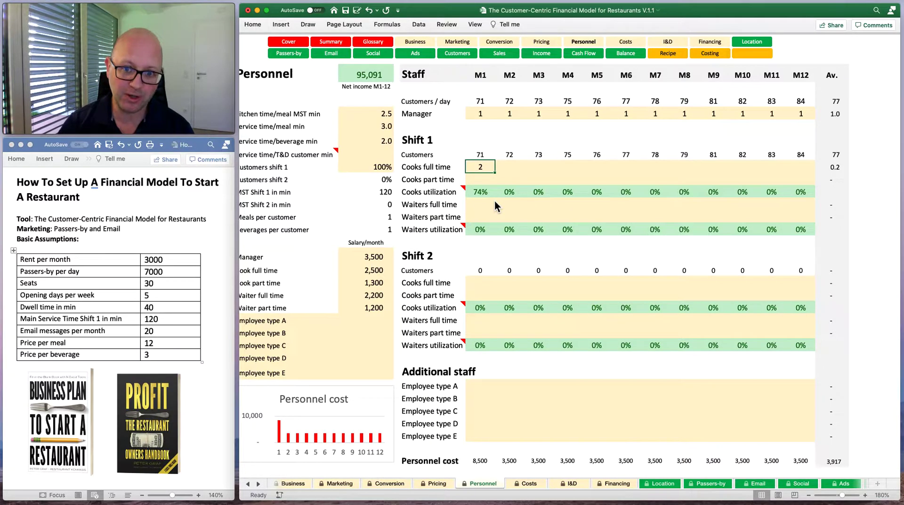
# Set M1 of Shift 1 to 1 full-time cook and 1 part-time cook
pyautogui.write('1')
pyautogui.press('Return')
pyautogui.write('1')
pyautogui.press('Tab')
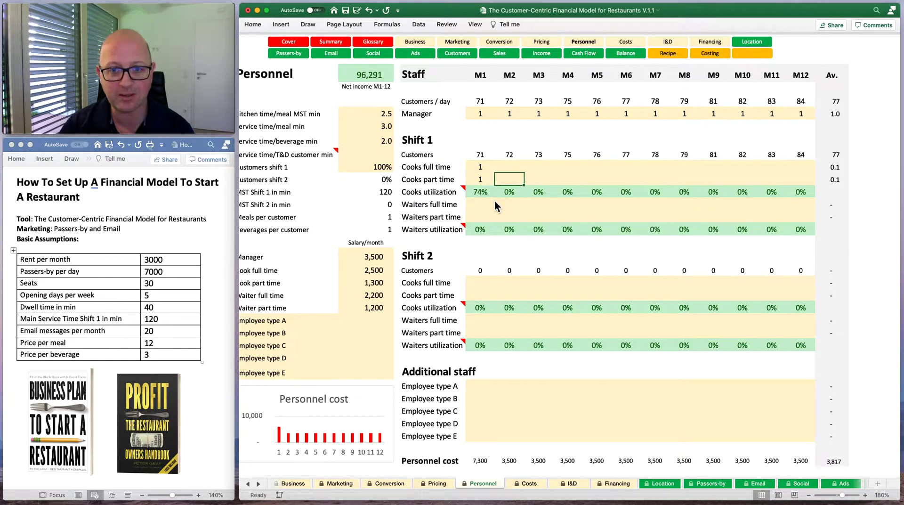
pyautogui.press('Left')
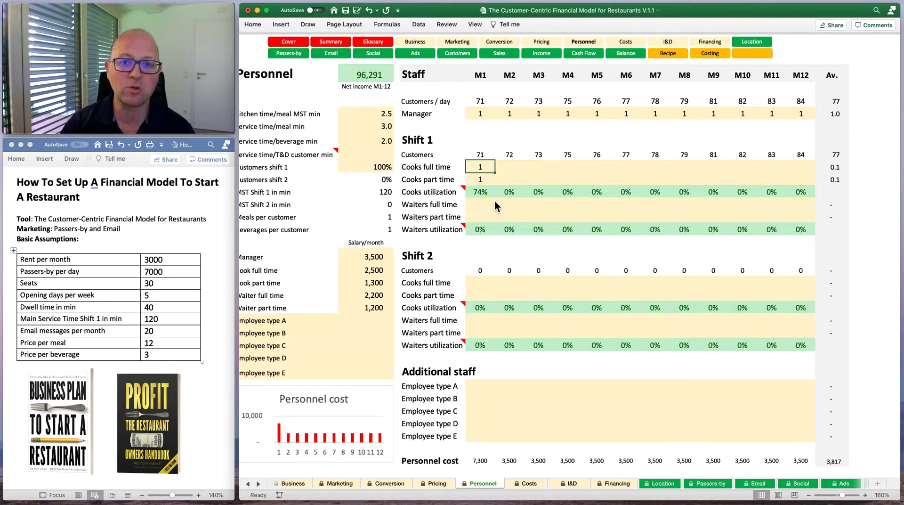
pyautogui.press('Up')
pyautogui.press('Down')
pyautogui.press('Up')
pyautogui.press('Down')
pyautogui.press('Up')
pyautogui.press('Down')
pyautogui.press('Up')
pyautogui.press('Down')
pyautogui.press('Up')
pyautogui.press('Right')
pyautogui.press('Left')
pyautogui.press('Right')
pyautogui.press('Left')
pyautogui.press('Down')
pyautogui.press('Up')
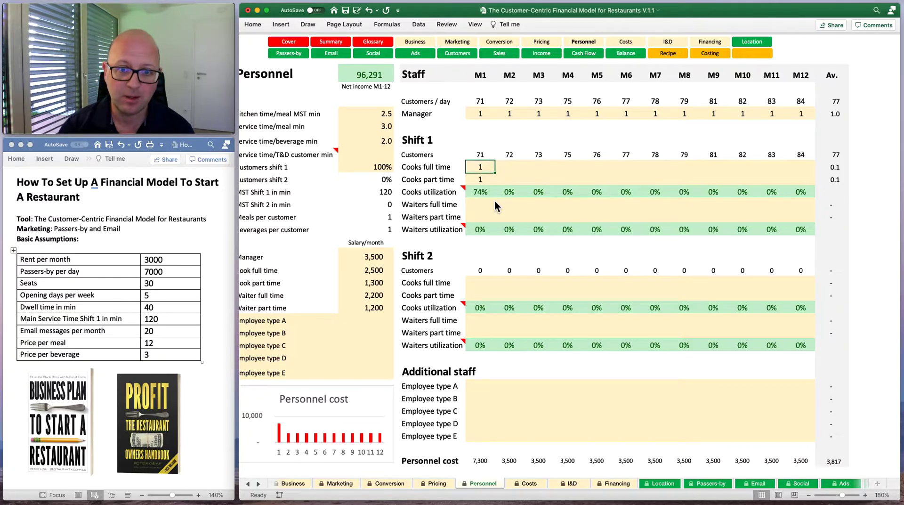
pyautogui.press('Right')
pyautogui.press('Left')
# Enter 1 full-time cook for each month from M2 to M12 in Shift 1
pyautogui.press('Right')
pyautogui.write('1')
pyautogui.press('Right')
pyautogui.press('1')
pyautogui.press('Right')
pyautogui.press('1')
pyautogui.press('Right')
pyautogui.press('1')
pyautogui.press('Right')
pyautogui.press('1')
pyautogui.press('Right')
pyautogui.press('1')
pyautogui.press('Right')
pyautogui.press('1')
pyautogui.press('Right')
pyautogui.press('1')
pyautogui.press('Right')
pyautogui.press('1')
pyautogui.press('Right')
pyautogui.write('1')
pyautogui.press('Right')
pyautogui.write('1')
pyautogui.press('Return')
# Enter 1 part-time cook for each month from M12 back to M2 in Shift 1
pyautogui.write('1')
pyautogui.press('Left')
pyautogui.write('1')
pyautogui.press('Left')
pyautogui.press('1')
pyautogui.press('Left')
pyautogui.press('1')
pyautogui.press('Left')
pyautogui.press('1')
pyautogui.press('Left')
pyautogui.press('1')
pyautogui.press('Left')
pyautogui.press('1')
pyautogui.press('Left')
pyautogui.press('1')
pyautogui.press('Left')
pyautogui.press('1')
pyautogui.press('Left')
pyautogui.press('1')
pyautogui.press('Left')
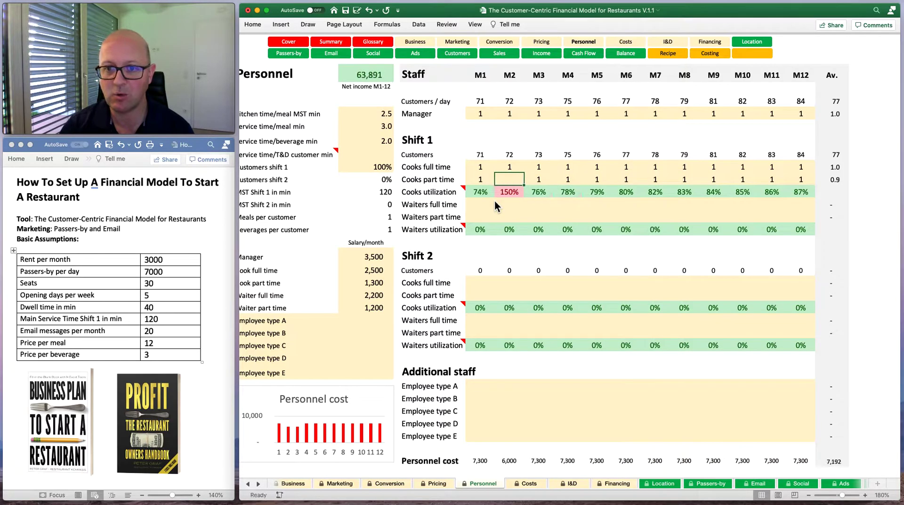
pyautogui.write('1')
pyautogui.press('Right')
pyautogui.press('Right')
pyautogui.press('Right')
pyautogui.press('Right')
pyautogui.press('Right')
pyautogui.press('Right')
pyautogui.press('Right')
pyautogui.press('Right')
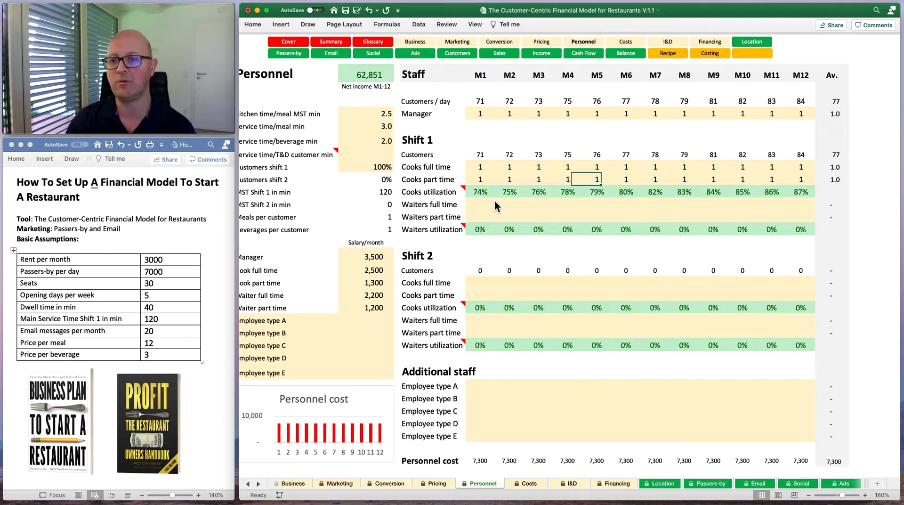
pyautogui.press('Left')
pyautogui.press('Left')
pyautogui.press('Left')
pyautogui.press('Left')
pyautogui.press('Left')
pyautogui.press('Left')
pyautogui.press('Left')
pyautogui.press('Left')
pyautogui.press('Left')
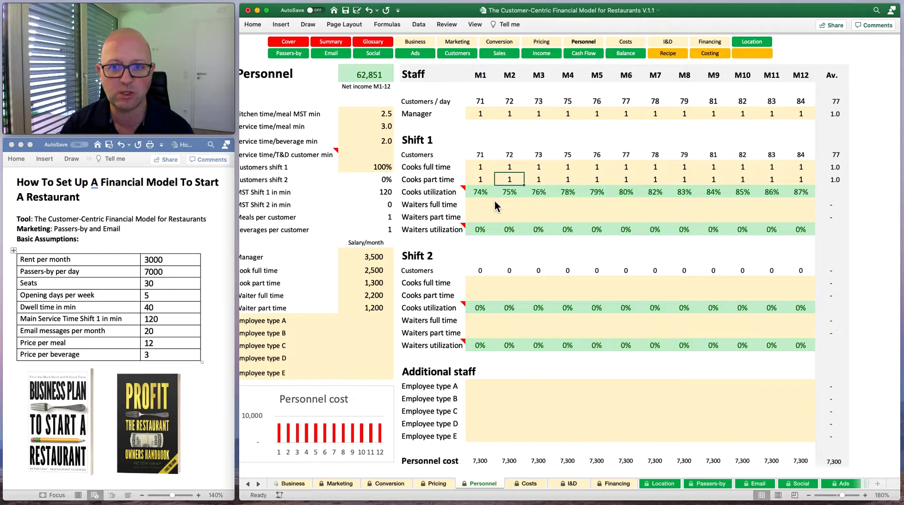
pyautogui.press('Up')
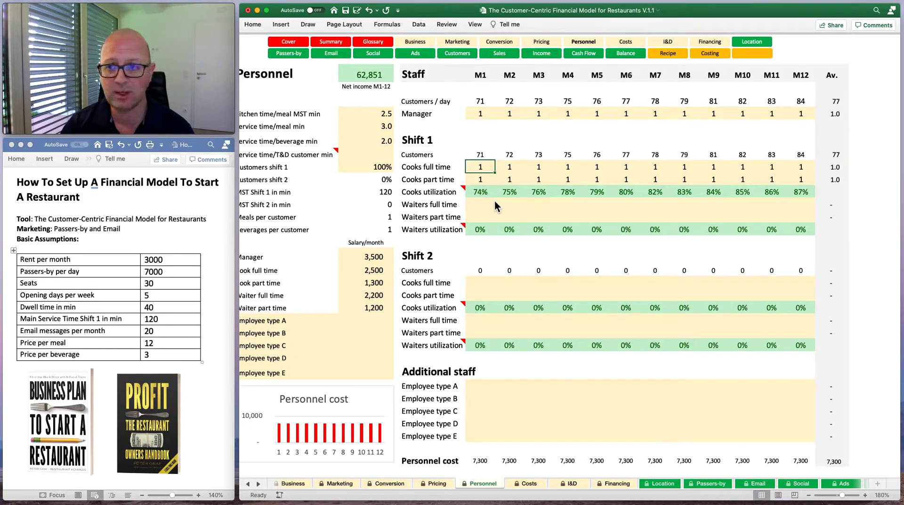
pyautogui.press('Up')
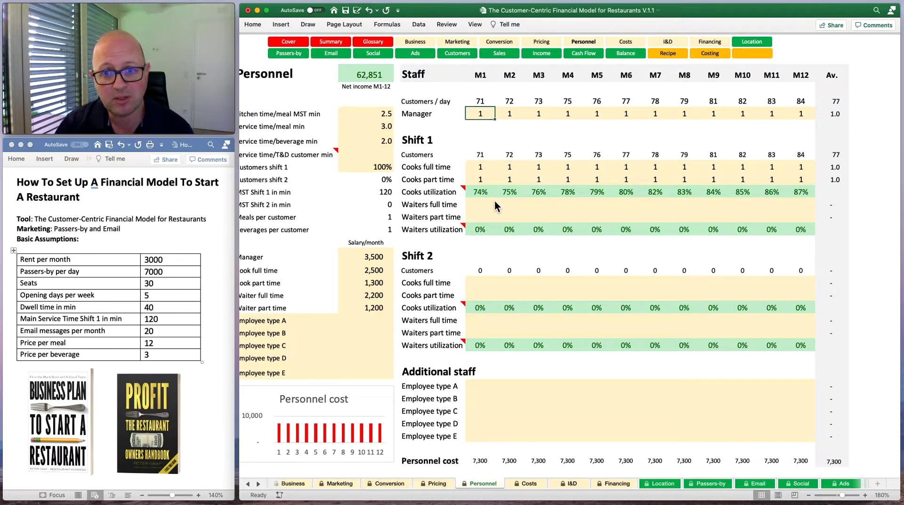
# Try 1 full-time waiter for M1 in Shift 1
pyautogui.press('Down')
pyautogui.press('Down')
pyautogui.press('Down')
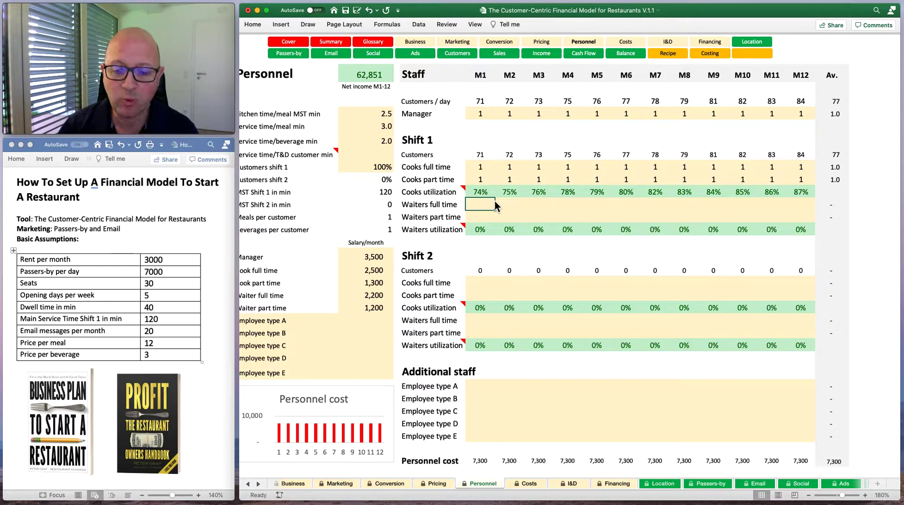
pyautogui.write('1')
pyautogui.press('Tab')
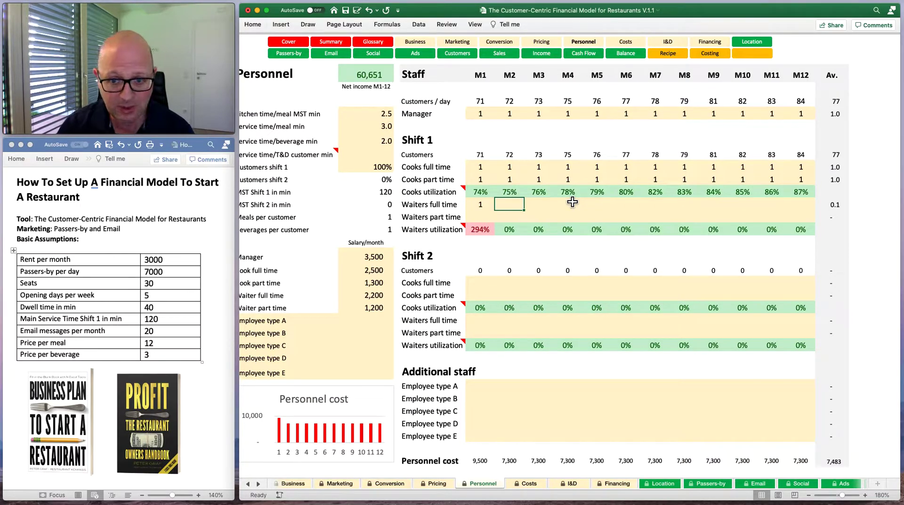
# Set the Shift 1 full-time waiters for M1 to 3
pyautogui.press('Left')
pyautogui.write('3')
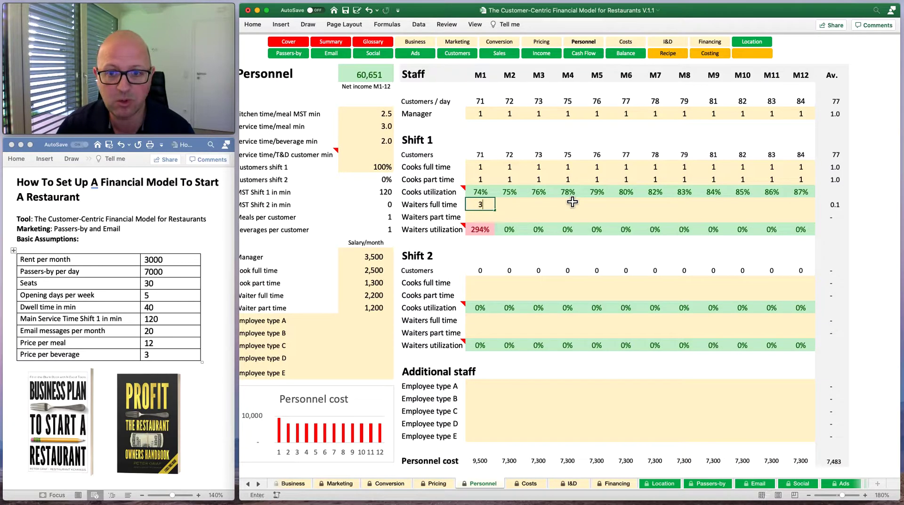
pyautogui.press('Right')
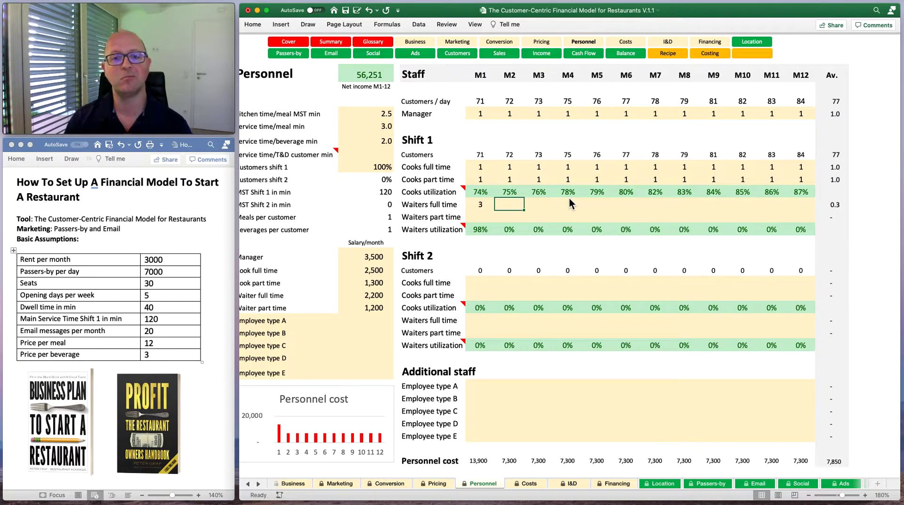
# Set the Shift 1 full-time waiters for M1 to 2
pyautogui.press('Left')
pyautogui.write('2')
pyautogui.press('Return')
# Enter 1 part-time waiter for each month from M1 to M12 in Shift 1
pyautogui.write('1')
pyautogui.press('Right')
pyautogui.press('1')
pyautogui.press('Right')
pyautogui.press('1')
pyautogui.press('Right')
pyautogui.press('1')
pyautogui.press('Right')
pyautogui.press('1')
pyautogui.press('Right')
pyautogui.press('1')
pyautogui.press('Right')
pyautogui.press('1')
pyautogui.press('Right')
pyautogui.press('1')
pyautogui.press('Right')
pyautogui.press('1')
pyautogui.press('Right')
pyautogui.press('1')
pyautogui.press('Right')
pyautogui.press('1')
pyautogui.press('Right')
pyautogui.press('1')
# Try 1 full-time waiter for each month from M12 back to M2 in Shift 1
pyautogui.press('Up')
pyautogui.press('1')
pyautogui.press('Left')
pyautogui.press('1')
pyautogui.press('Left')
pyautogui.press('1')
pyautogui.press('Left')
pyautogui.press('1')
pyautogui.press('Left')
pyautogui.press('1')
pyautogui.press('Left')
pyautogui.press('1')
pyautogui.press('Left')
pyautogui.press('1')
pyautogui.press('Left')
pyautogui.press('1')
pyautogui.press('Left')
pyautogui.press('1')
pyautogui.press('Left')
pyautogui.press('1')
pyautogui.press('Left')
pyautogui.press('1')
# Set the Shift 1 full-time waiters to 2 for each month from M2 to M12
pyautogui.press('Down')
pyautogui.press('Down')
pyautogui.press('Down')
pyautogui.press('Up')
pyautogui.press('Up')
pyautogui.press('Up')
pyautogui.write('2')
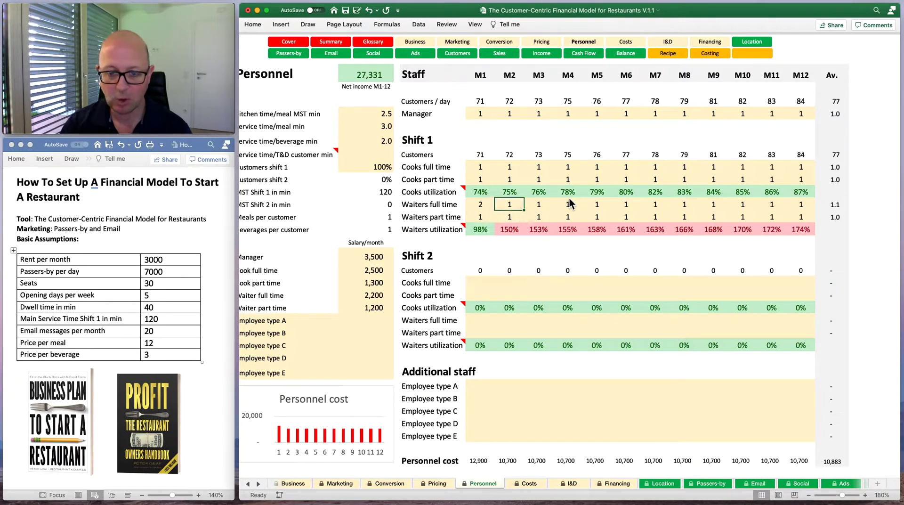
pyautogui.press('Right')
pyautogui.press('2')
pyautogui.press('Right')
pyautogui.press('2')
pyautogui.press('Right')
pyautogui.press('2')
pyautogui.press('Right')
pyautogui.press('2')
pyautogui.press('Right')
pyautogui.press('2')
pyautogui.press('Right')
pyautogui.press('2')
pyautogui.press('Right')
pyautogui.press('2')
pyautogui.press('Right')
pyautogui.press('2')
pyautogui.press('Right')
pyautogui.press('2')
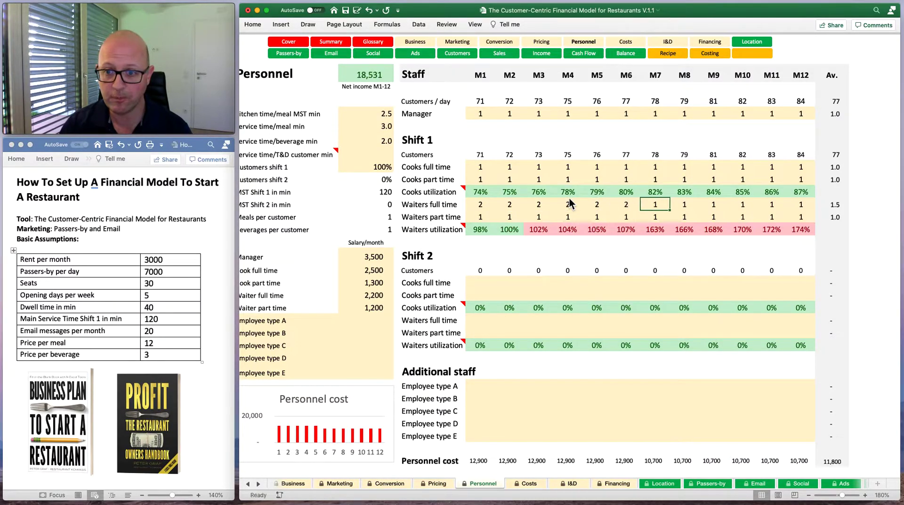
pyautogui.press('Right')
pyautogui.write('2')
pyautogui.press('Left')
# Examine the Shift 1 waiters utilization across the months against the full-time and part-time waiter numbers
pyautogui.press('Left')
pyautogui.press('Left')
pyautogui.press('Left')
pyautogui.press('Left')
pyautogui.press('Left')
pyautogui.press('Left')
pyautogui.press('Left')
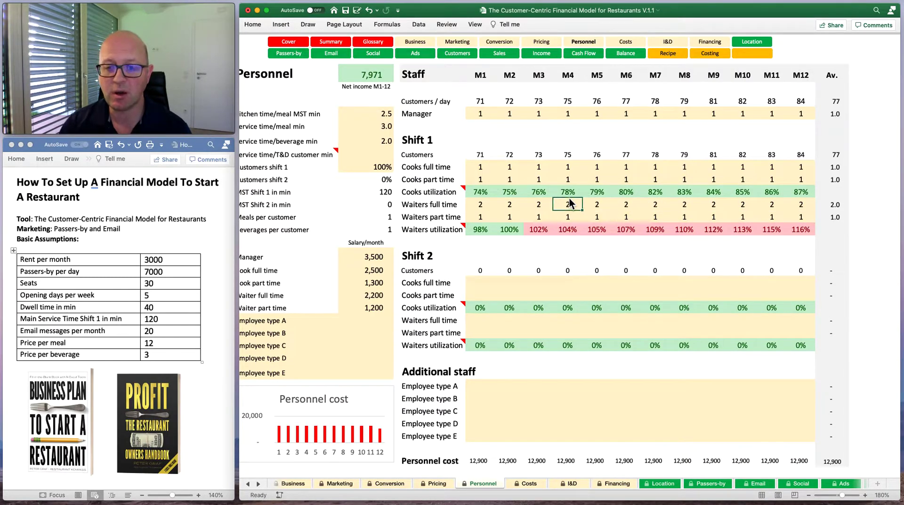
pyautogui.press('Down')
pyautogui.press('Down')
pyautogui.press('Up')
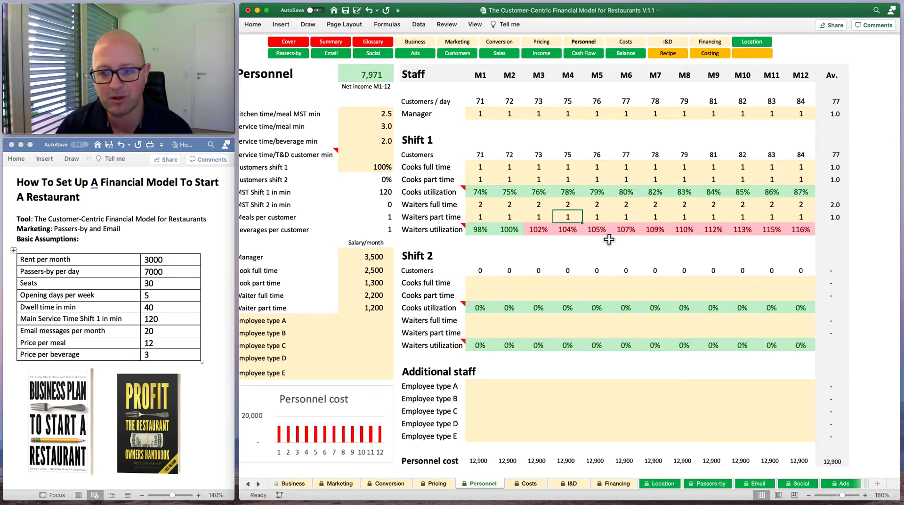
# Set the service time per meal to 2.5 minutes
pyautogui.hscroll(-1, 370, 134)
pyautogui.click(393, 129)
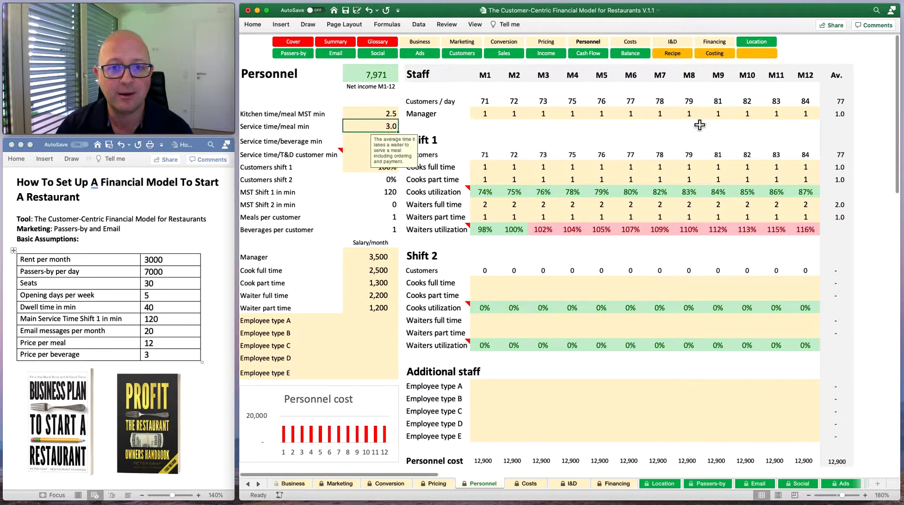
pyautogui.write('2.5')
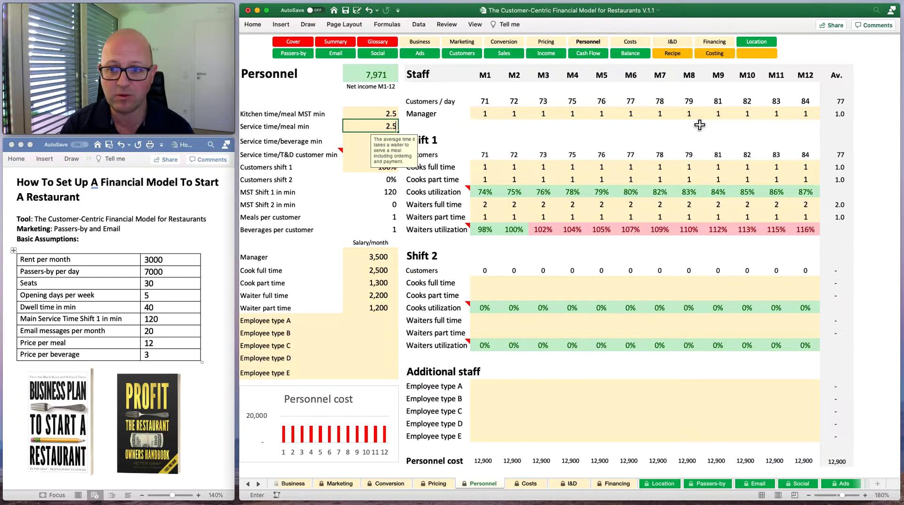
# Try a service time per meal of 2.5 minutes on the Personnel sheet, and set it back to 3 minutes
pyautogui.press('Return')
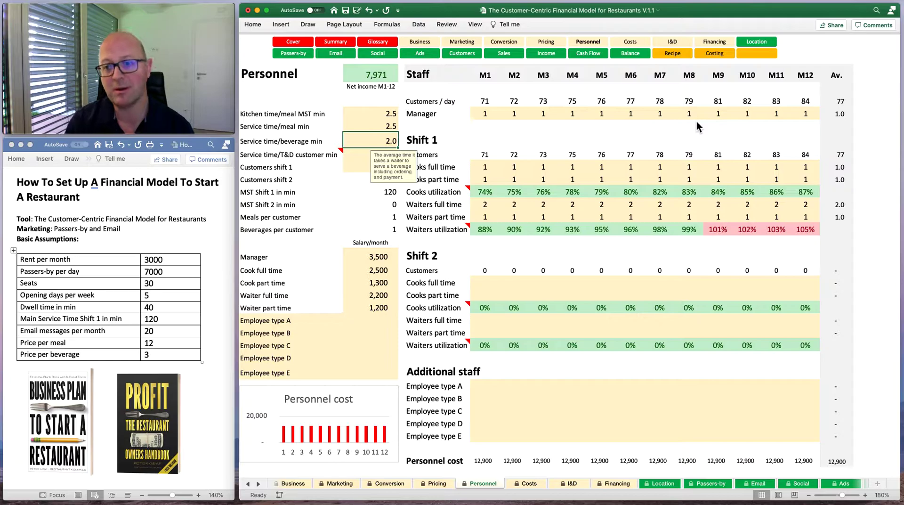
pyautogui.press('Up')
pyautogui.write('3')
pyautogui.press('Return')
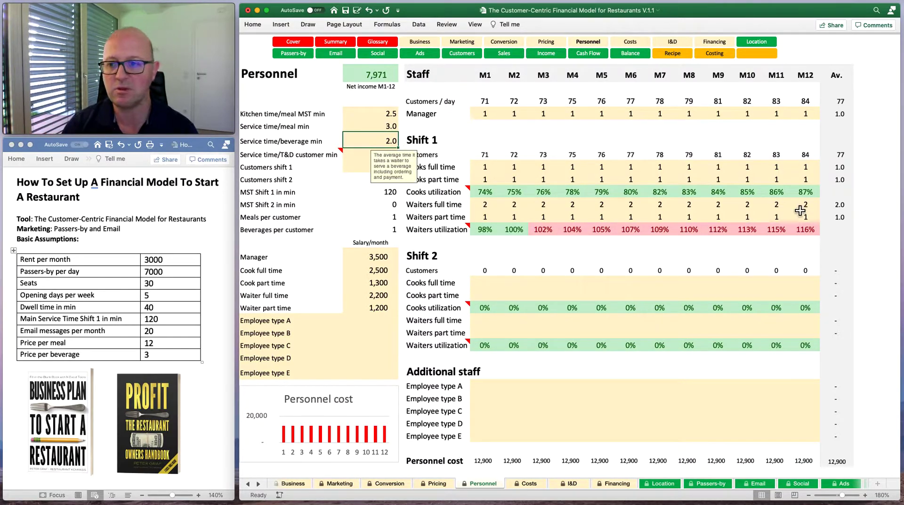
# Examine the staffing and utilization tables on the Personnel sheet for months M1 to M36, including the Shift 2 section
pyautogui.scroll(-1, 656, 340)
pyautogui.scroll(1, 657, 340)
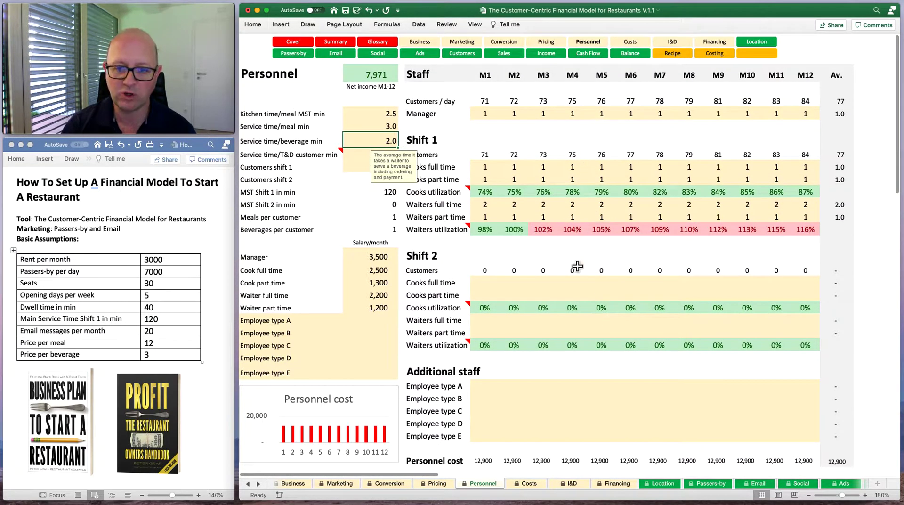
pyautogui.hscroll(5, 578, 266)
pyautogui.hscroll(8, 577, 267)
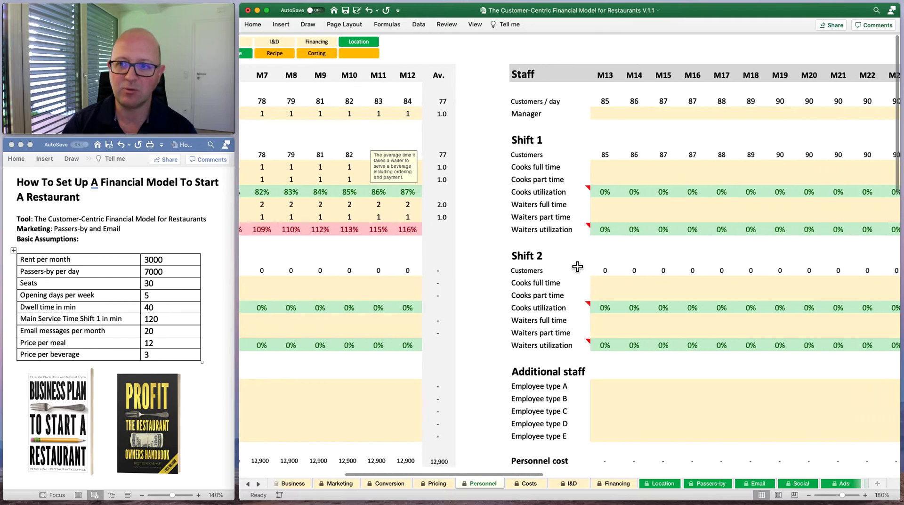
pyautogui.hscroll(11, 577, 266)
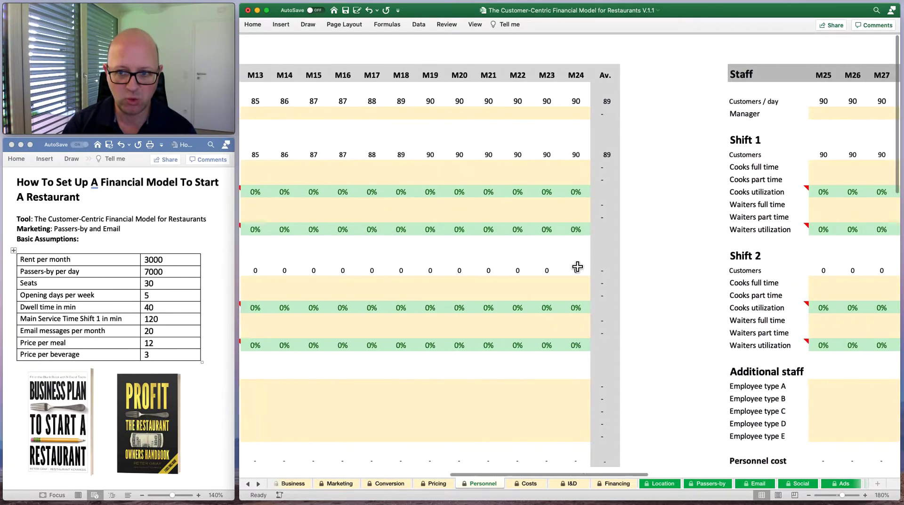
pyautogui.hscroll(-10, 577, 266)
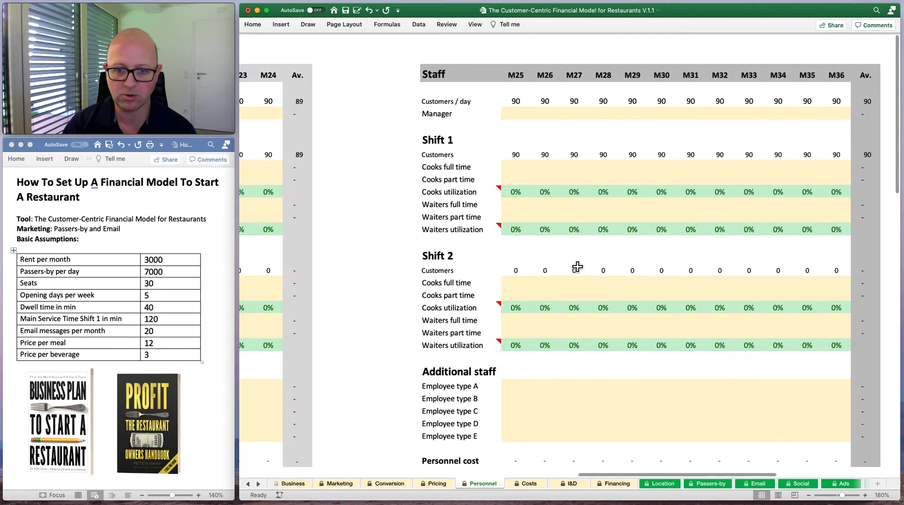
pyautogui.hscroll(-12, 577, 266)
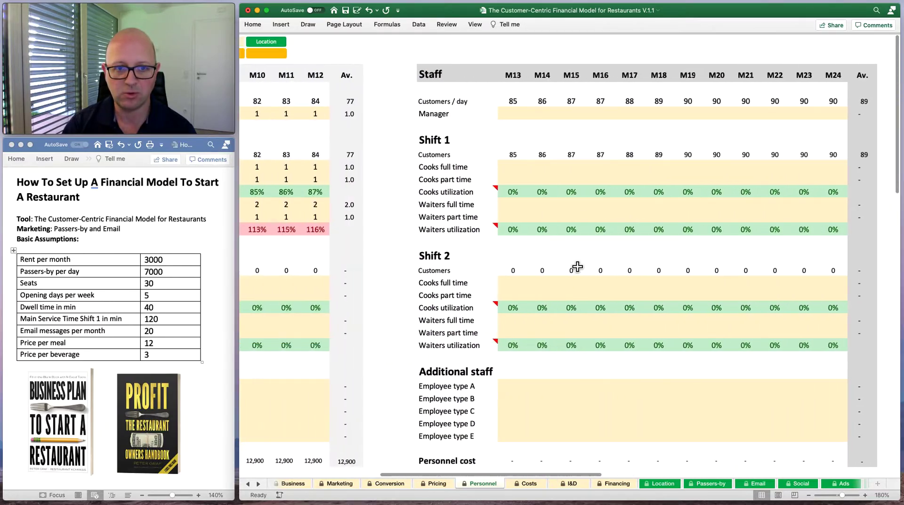
pyautogui.hscroll(-10, 577, 266)
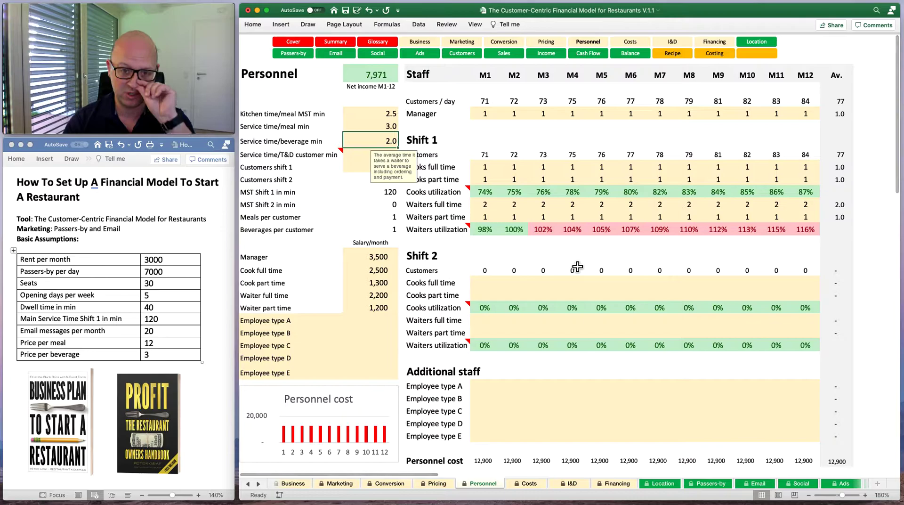
pyautogui.click(487, 285)
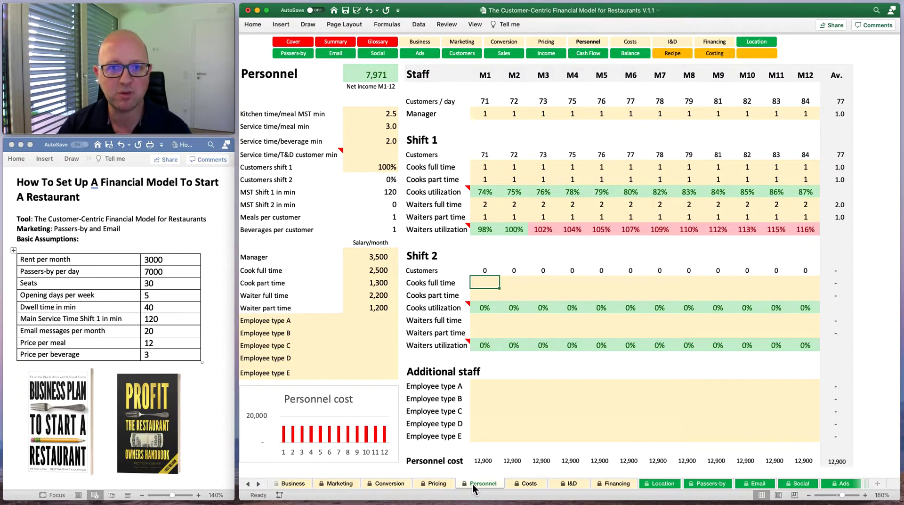
# On the Costs sheet, set the sales paid by debit and credit card to 80% and the processing fee to 3%
pyautogui.click(528, 483)
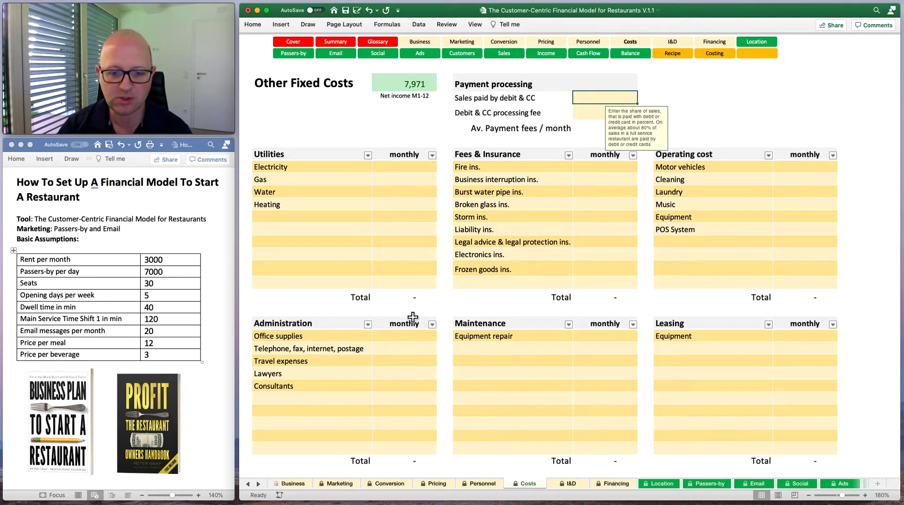
pyautogui.click(392, 168)
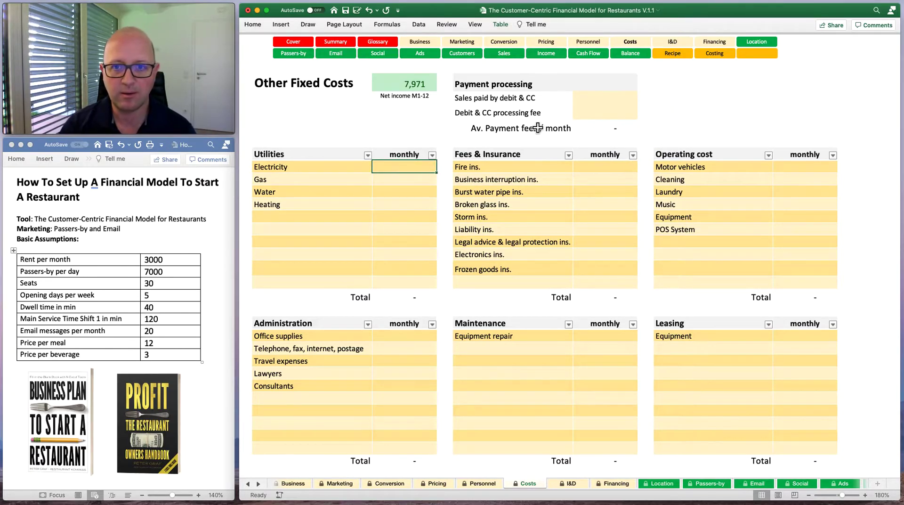
pyautogui.click(606, 98)
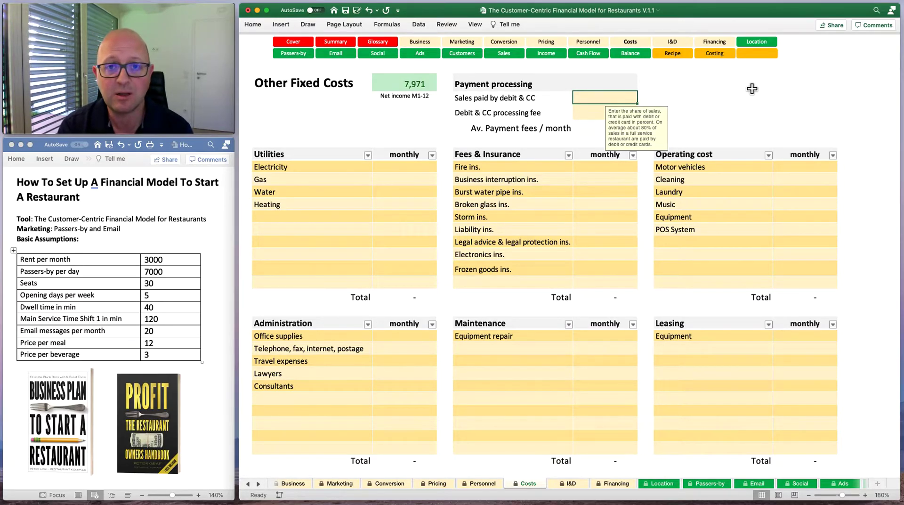
pyautogui.write('80')
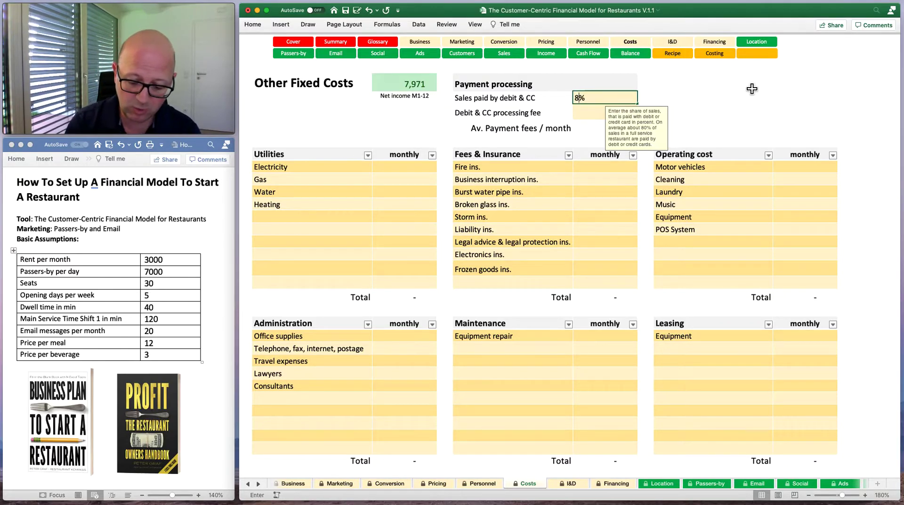
pyautogui.press('Return')
pyautogui.press('Up')
pyautogui.press('Down')
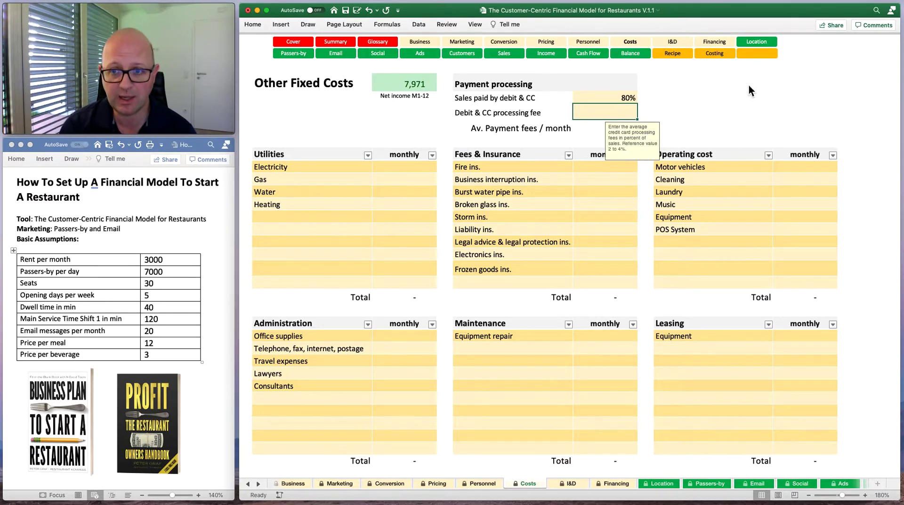
pyautogui.write('3')
pyautogui.press('Return')
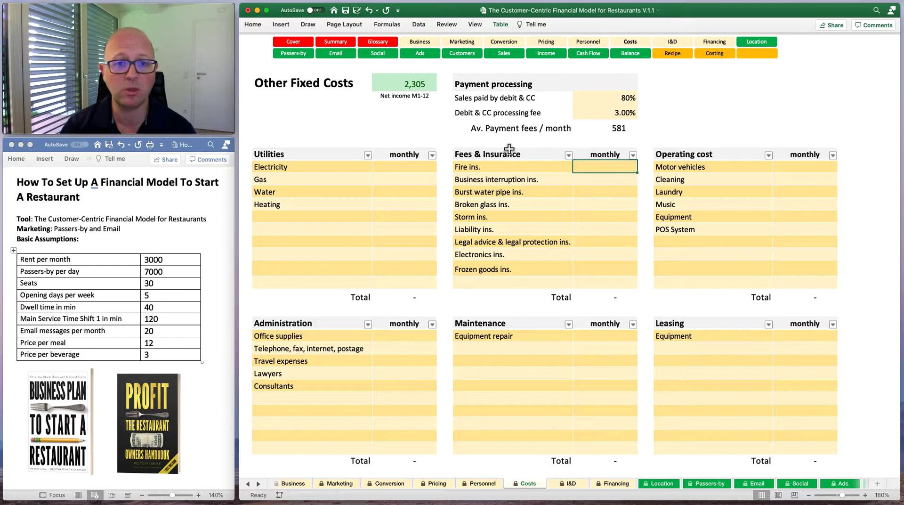
# Enter monthly utility costs of 200 each for electricity, gas, water and heating
pyautogui.click(414, 169)
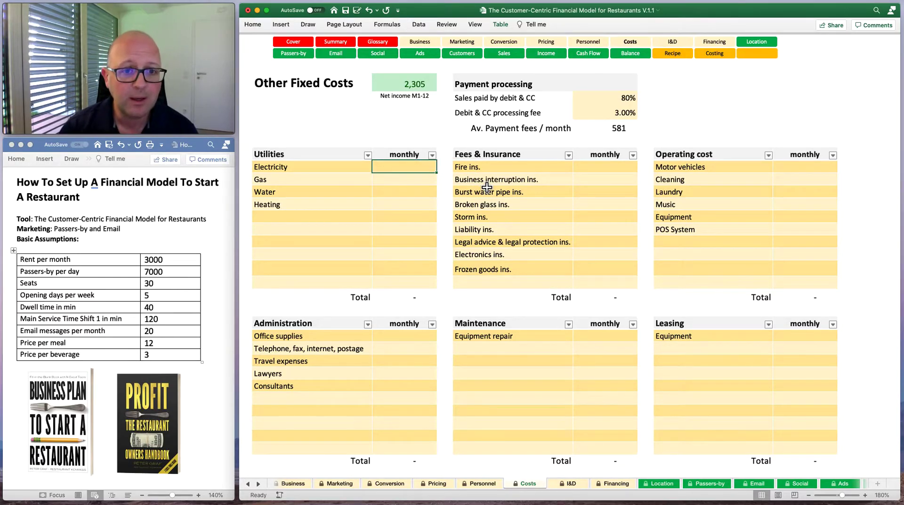
pyautogui.write('1')
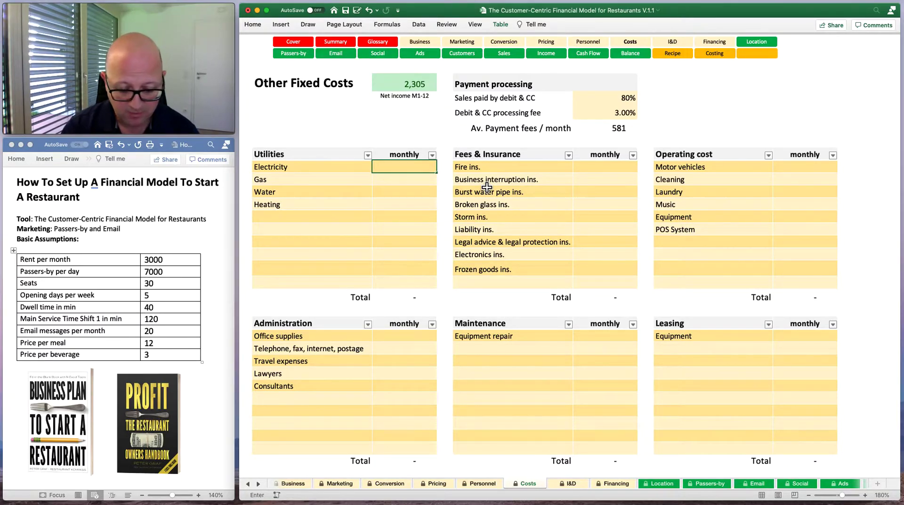
pyautogui.write('200')
pyautogui.press('Return')
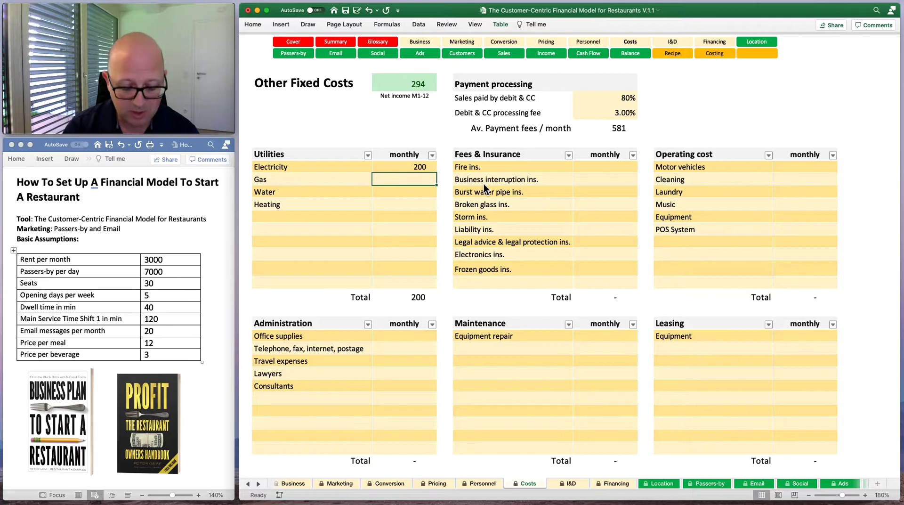
pyautogui.write('200')
pyautogui.press('Return')
pyautogui.write('200')
pyautogui.press('Return')
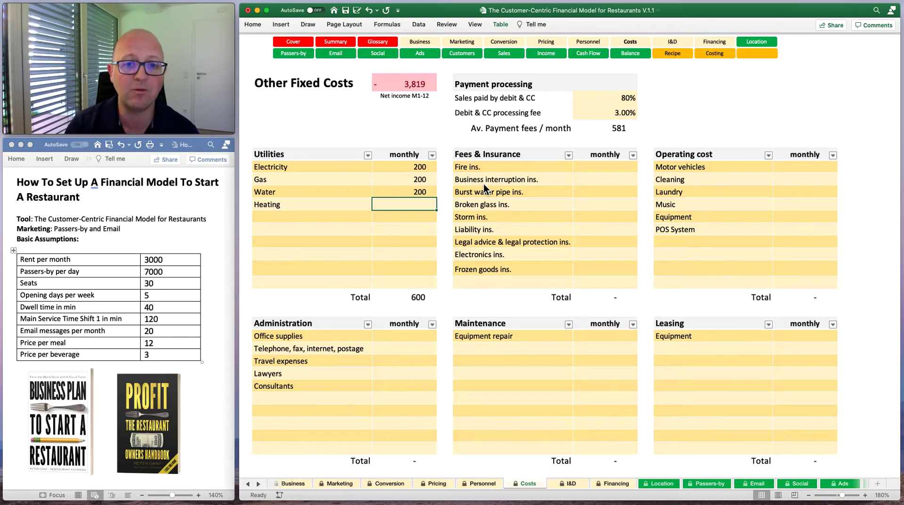
pyautogui.write('200')
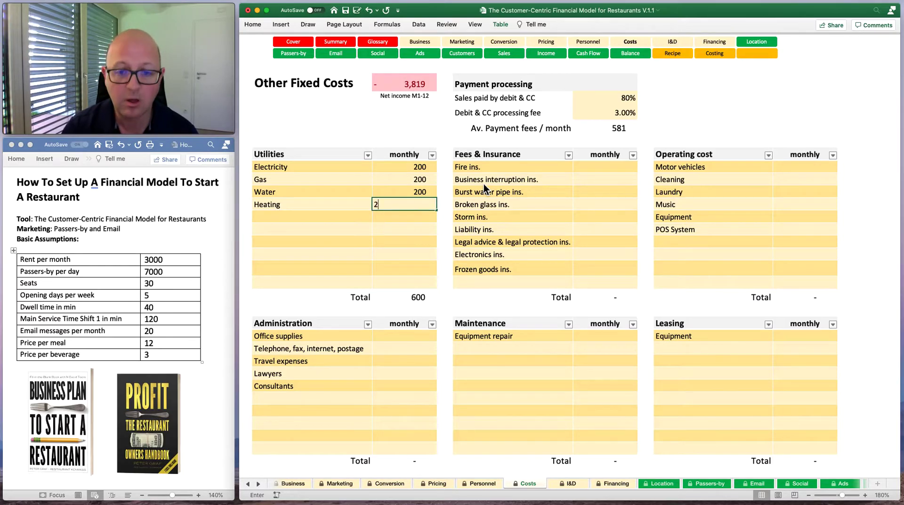
pyautogui.press('Tab')
# Enter monthly costs of 100 each for fire, business interruption, burst water pipe and broken glass insurance
pyautogui.press('Tab')
pyautogui.press('Tab')
pyautogui.press('Up')
pyautogui.press('Up')
pyautogui.press('Up')
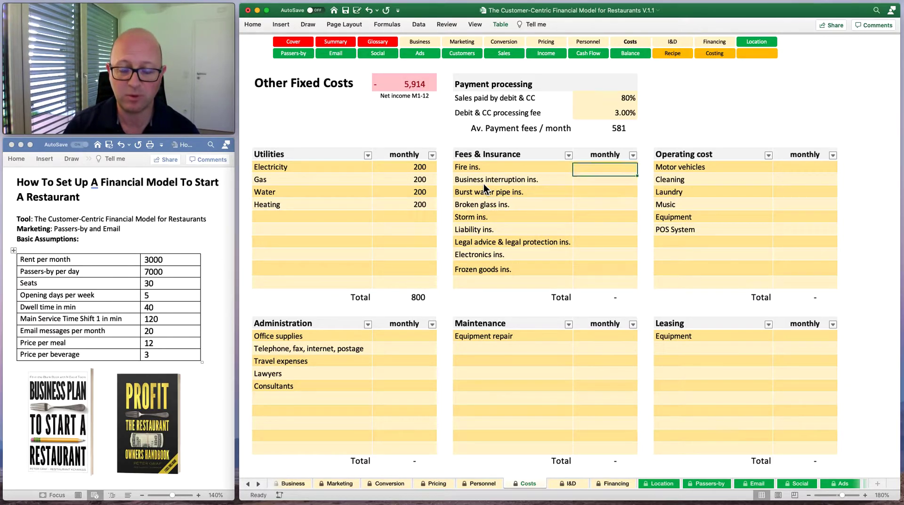
pyautogui.write('100')
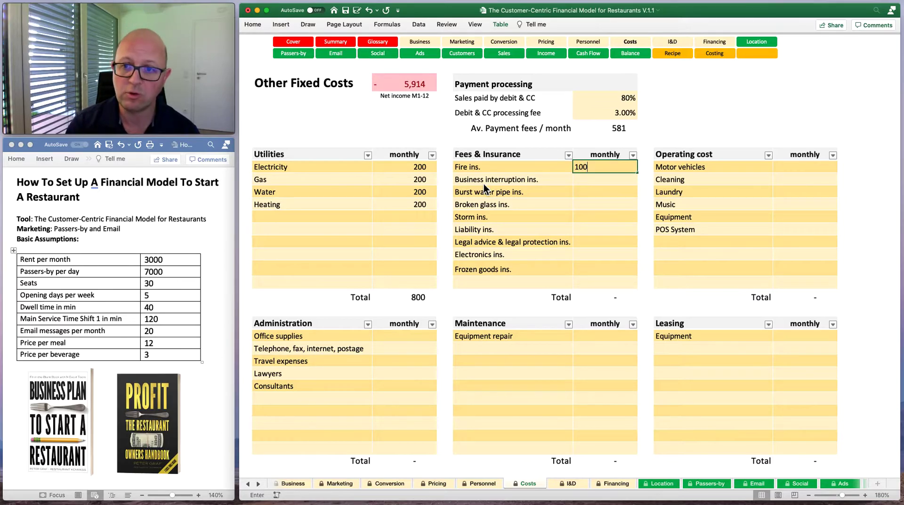
pyautogui.press('Return')
pyautogui.write('100')
pyautogui.press('Return')
pyautogui.write('100')
pyautogui.press('Return')
pyautogui.write('100')
pyautogui.press('Return')
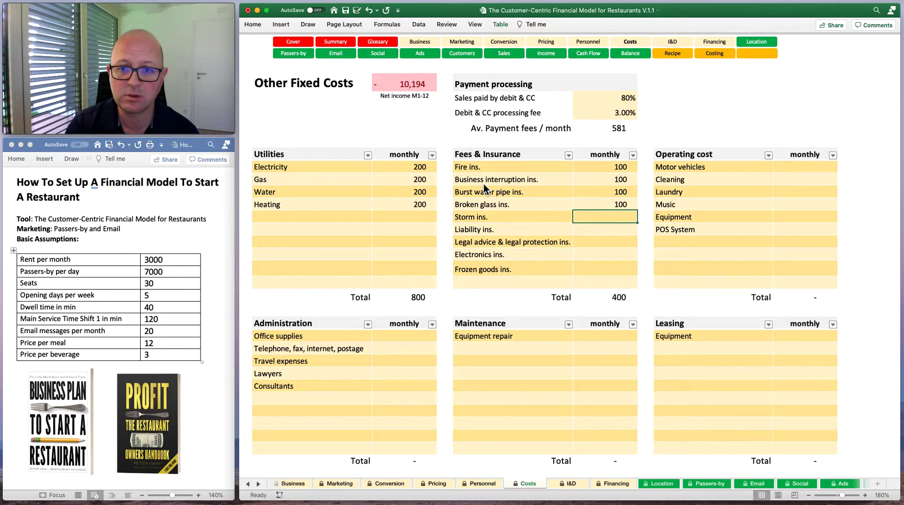
# Enter monthly costs of 50 each for storm, liability, legal protection and electronics insurance, and 20 for frozen goods insurance
pyautogui.write('50')
pyautogui.press('Return')
pyautogui.write('50')
pyautogui.press('Return')
pyautogui.write('50')
pyautogui.press('Return')
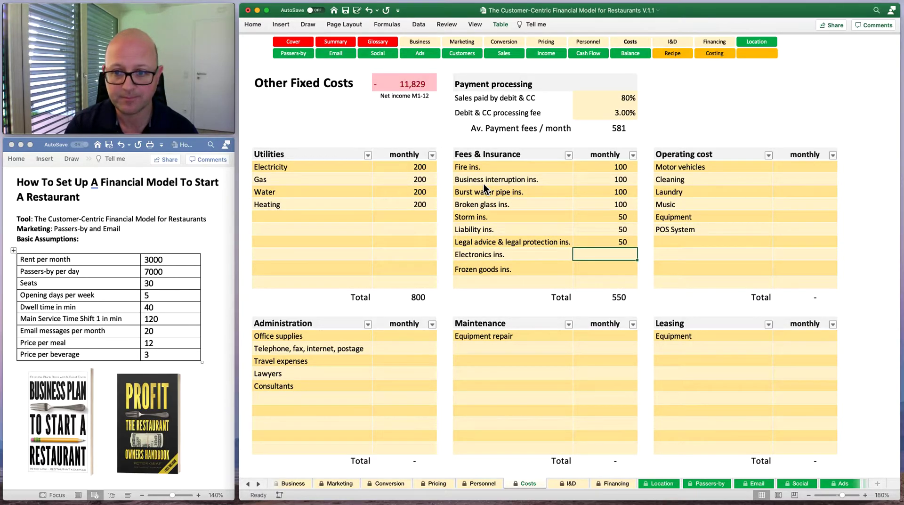
pyautogui.write('50')
pyautogui.press('Return')
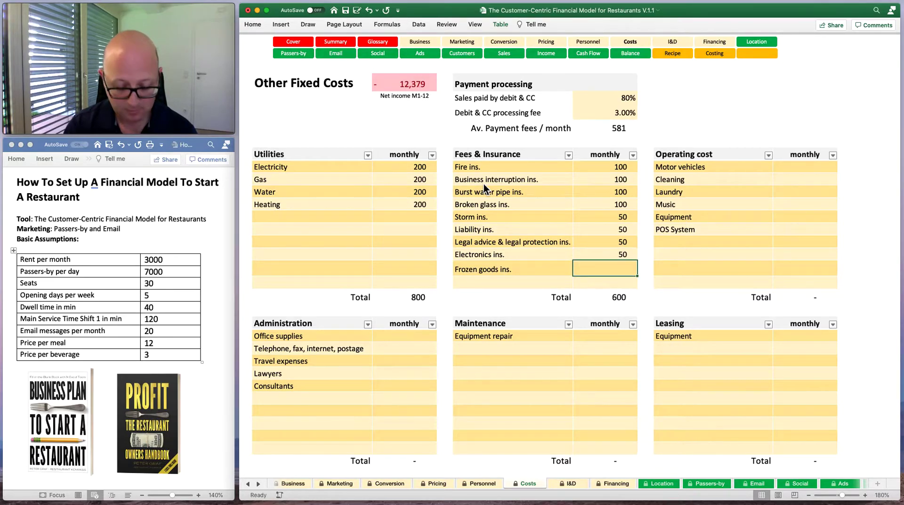
pyautogui.write('20')
pyautogui.press('Return')
pyautogui.click(824, 172)
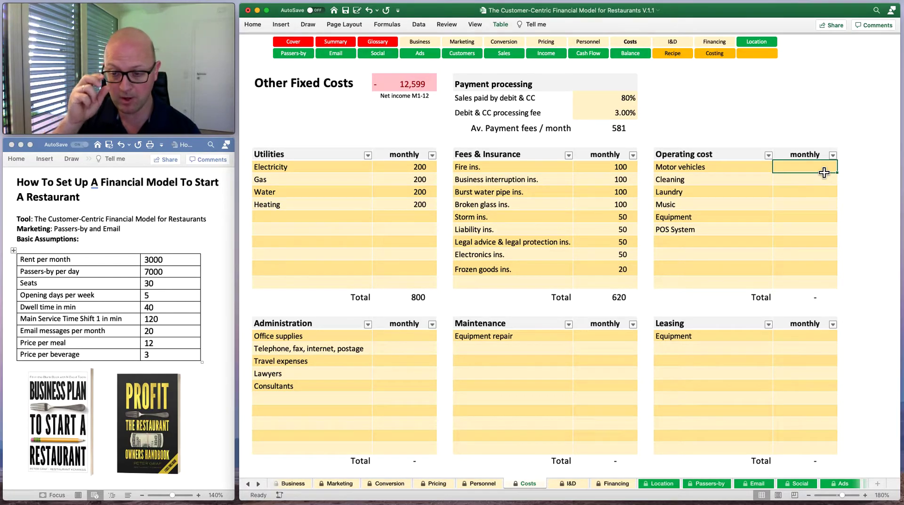
pyautogui.click(690, 241)
pyautogui.write('asdf')
pyautogui.press('BackSpace')
pyautogui.press('BackSpace')
pyautogui.press('BackSpace')
pyautogui.press('BackSpace')
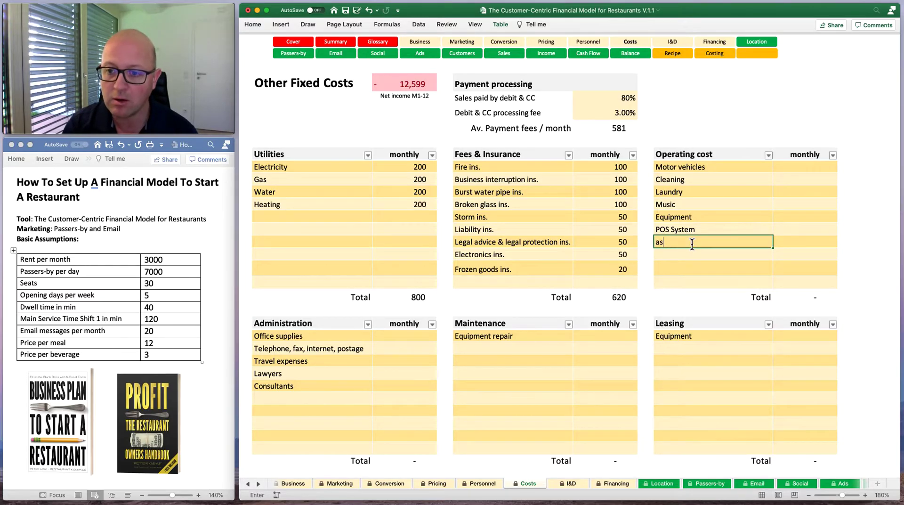
pyautogui.press('Return')
# Enter monthly operating costs of 100 for motor vehicles and 300 for cleaning
pyautogui.click(813, 170)
pyautogui.write('100')
pyautogui.press('Return')
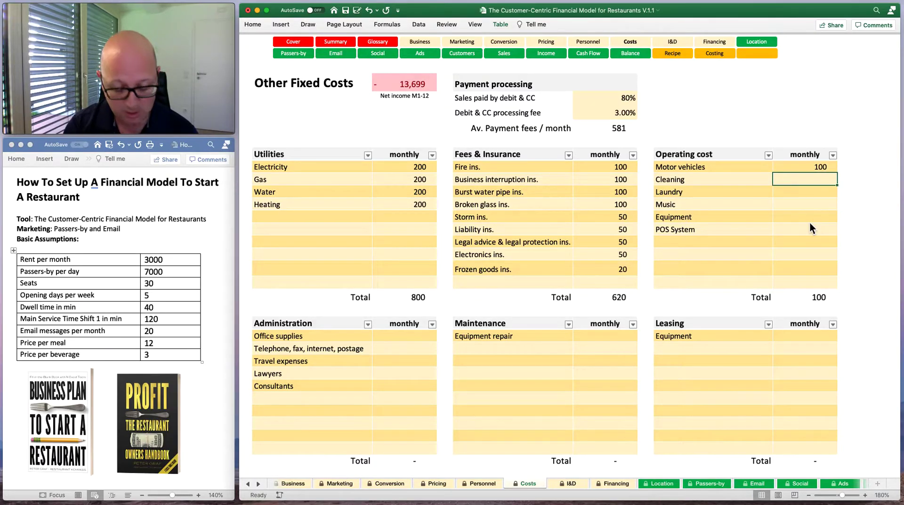
pyautogui.write('100')
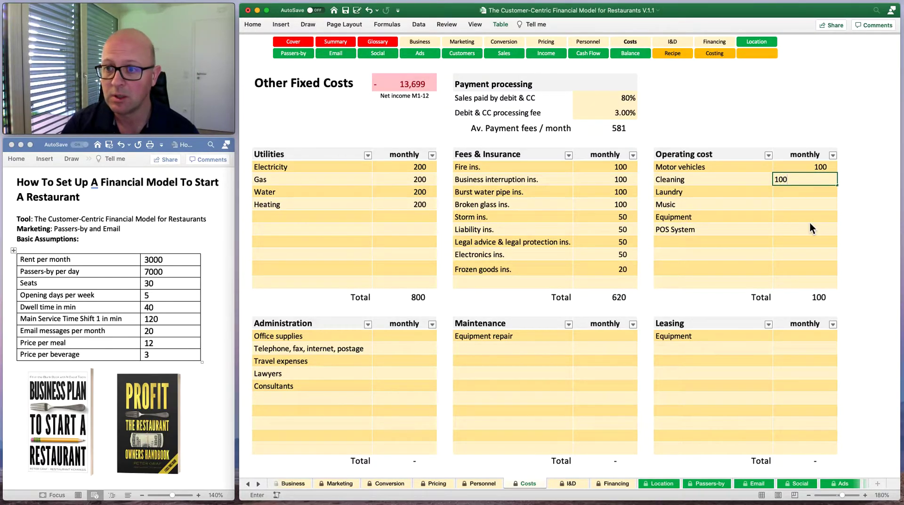
pyautogui.press('BackSpace')
pyautogui.press('BackSpace')
pyautogui.press('BackSpace')
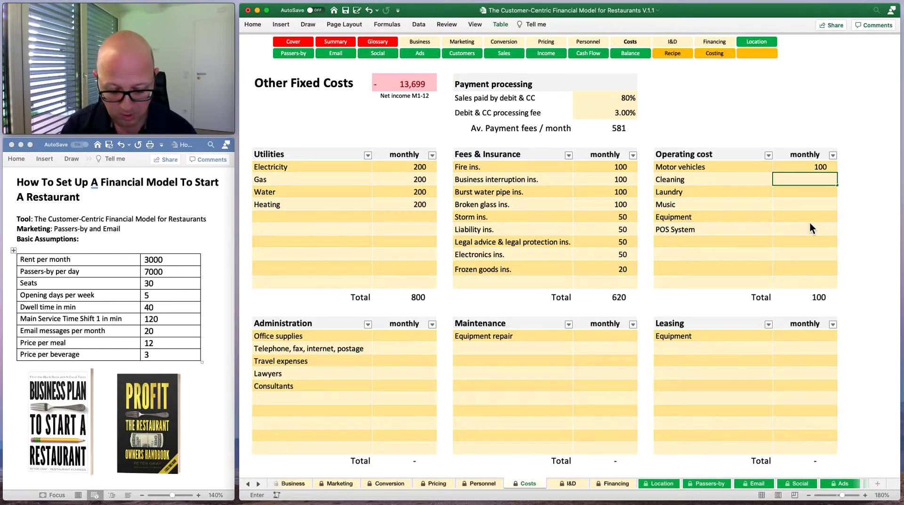
pyautogui.write('300')
pyautogui.press('Return')
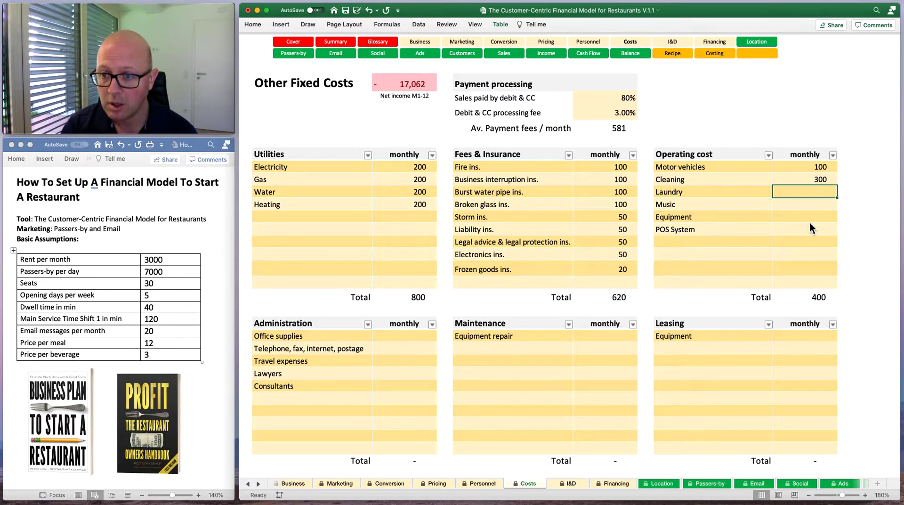
# Enter monthly operating costs of 100 each for laundry, music, equipment and the POS system
pyautogui.write('20')
pyautogui.press('Return')
pyautogui.press('Up')
pyautogui.write('100')
pyautogui.press('Return')
pyautogui.write('100')
pyautogui.press('Return')
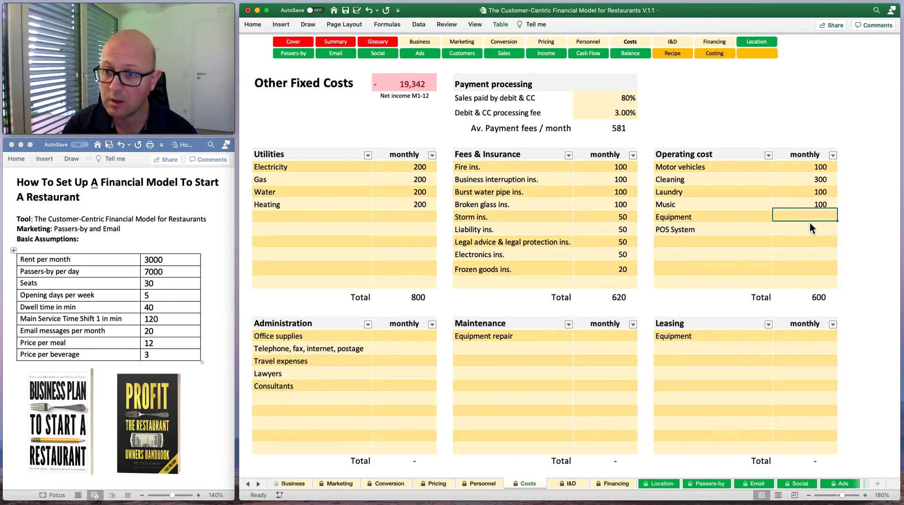
pyautogui.write('100')
pyautogui.press('Return')
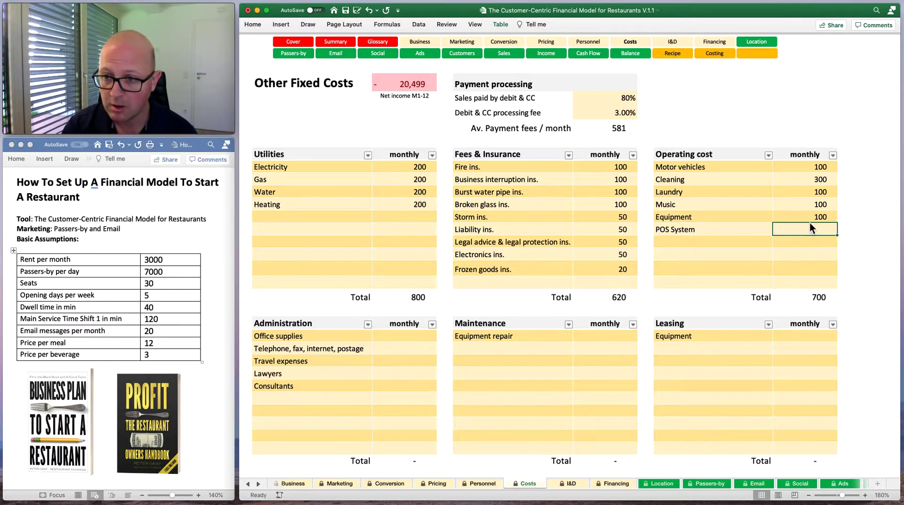
pyautogui.write('100')
pyautogui.press('Return')
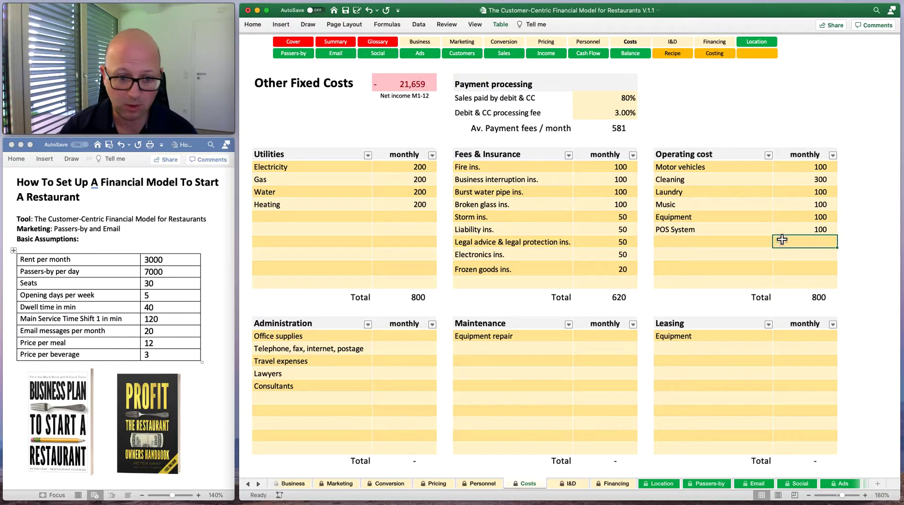
# Enter monthly administration costs of 100 each for office supplies, telephone/fax/internet/postage, travel expenses, lawyers and consultants
pyautogui.click(415, 340)
pyautogui.write('10')
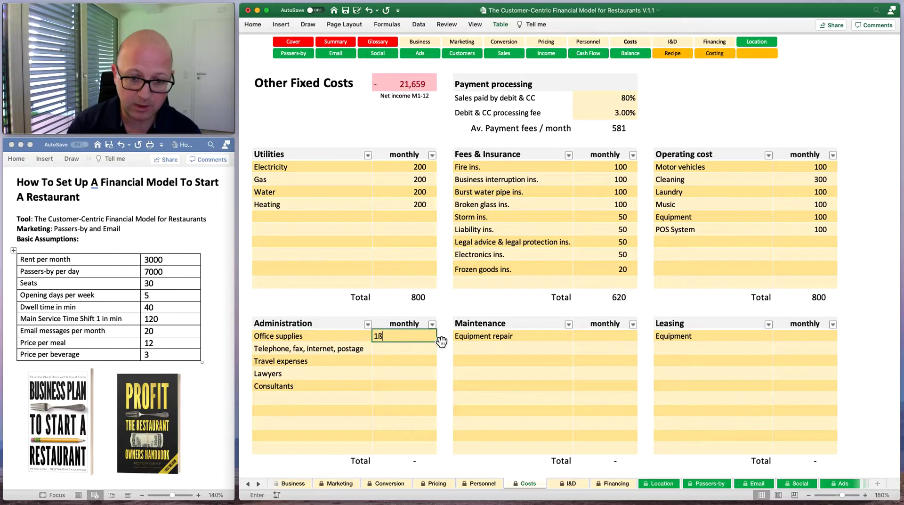
pyautogui.write('0')
pyautogui.press('Return')
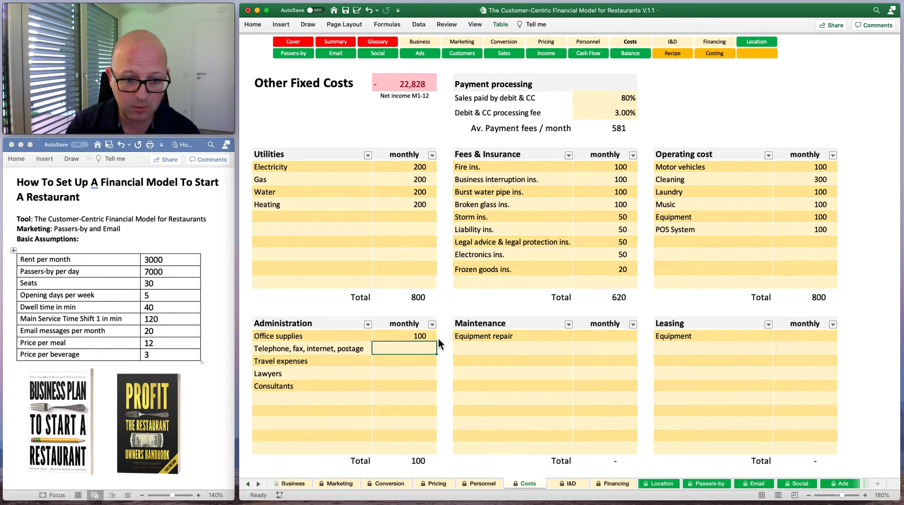
pyautogui.write('100')
pyautogui.press('Return')
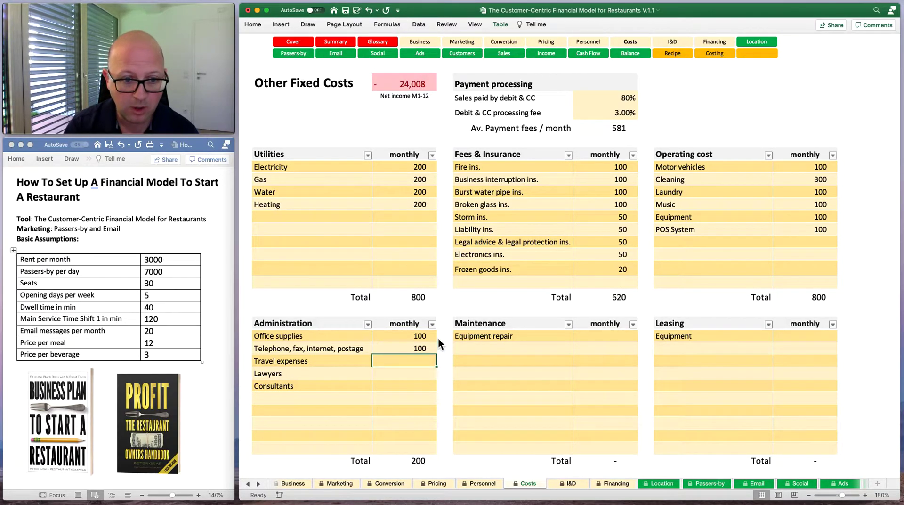
pyautogui.write('100')
pyautogui.press('Return')
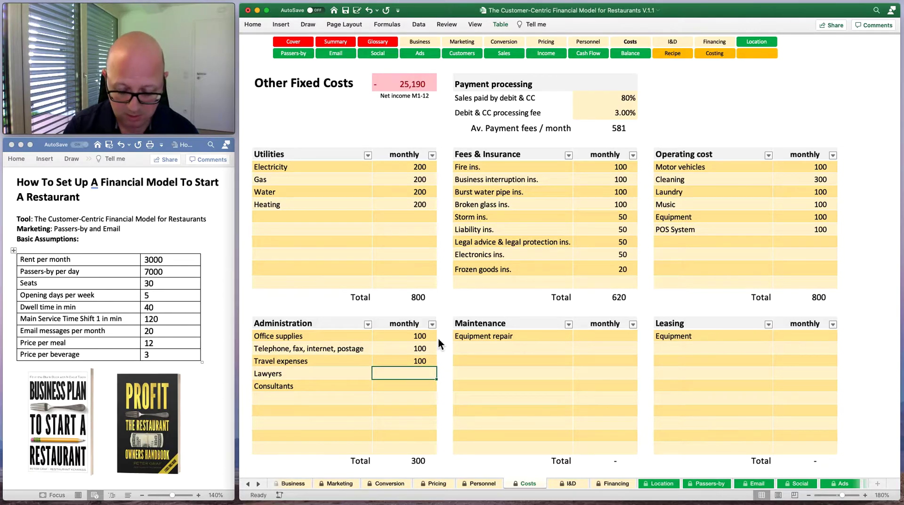
pyautogui.write('100')
pyautogui.press('Return')
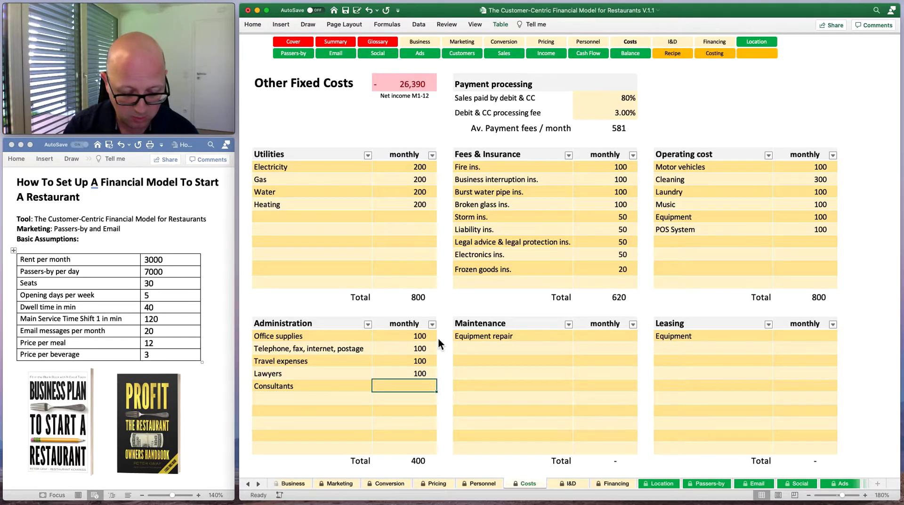
pyautogui.write('100')
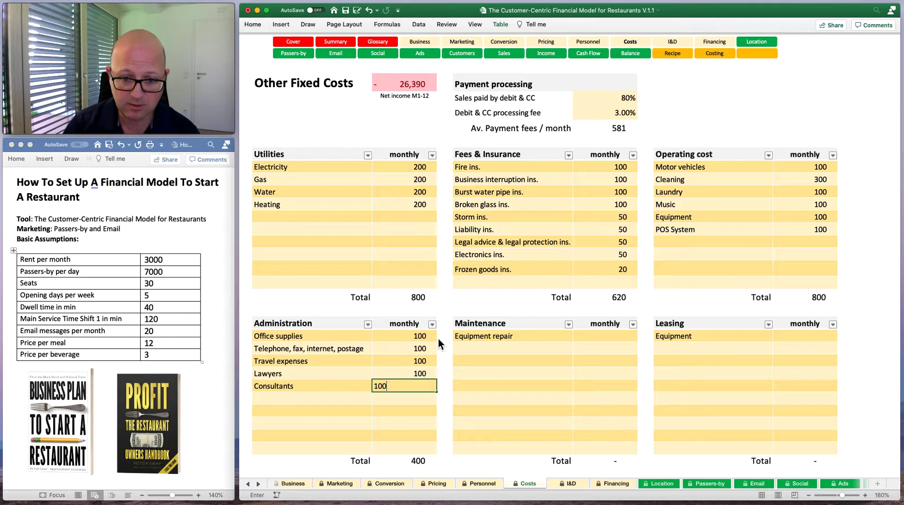
# Enter monthly costs of 200 for equipment repair under Maintenance and 200 for equipment under Leasing
pyautogui.press('Right')
pyautogui.press('Right')
pyautogui.press('Right')
pyautogui.press('Up')
pyautogui.press('Up')
pyautogui.press('Up')
pyautogui.press('Up')
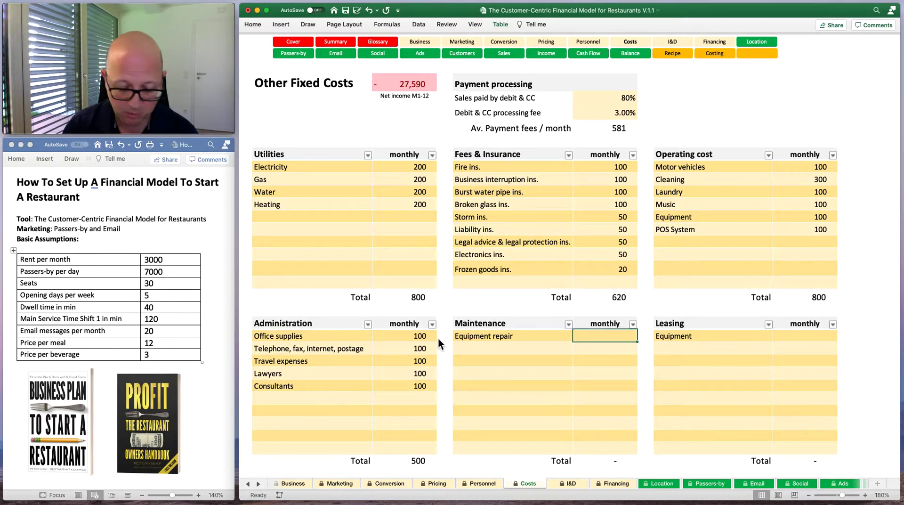
pyautogui.write('200')
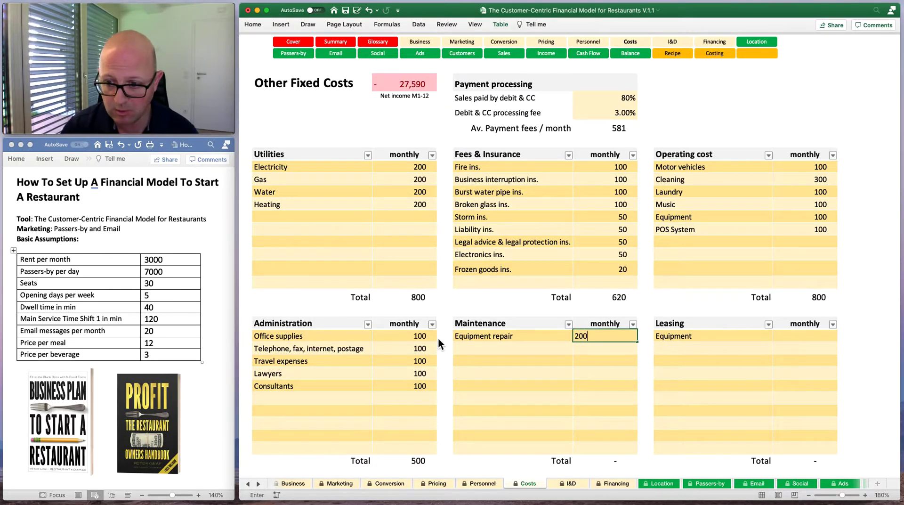
pyautogui.press('Right')
pyautogui.press('Right')
pyautogui.press('Right')
pyautogui.write('200')
pyautogui.press('Return')
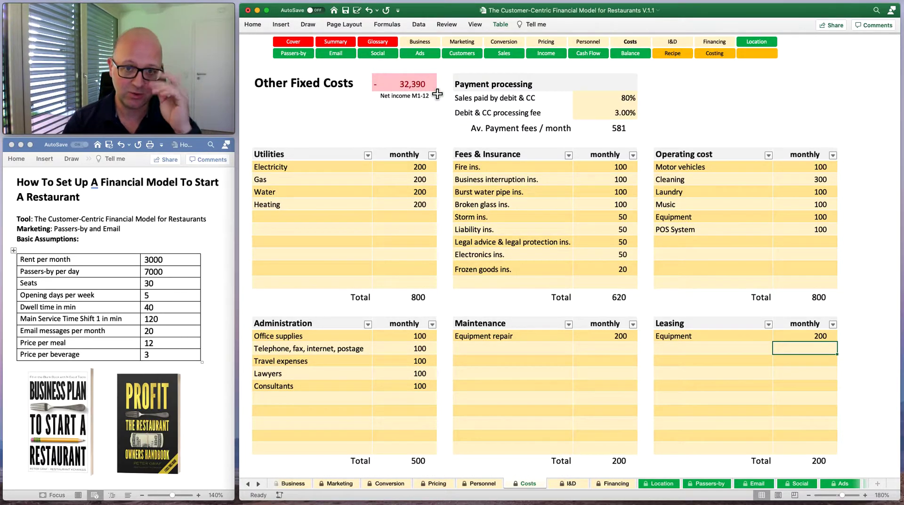
# Add Equipment as the first capital expense on the I&D sheet, with a price of 150,000
pyautogui.click(572, 486)
pyautogui.click(530, 485)
pyautogui.click(563, 483)
pyautogui.click(529, 485)
pyautogui.click(571, 485)
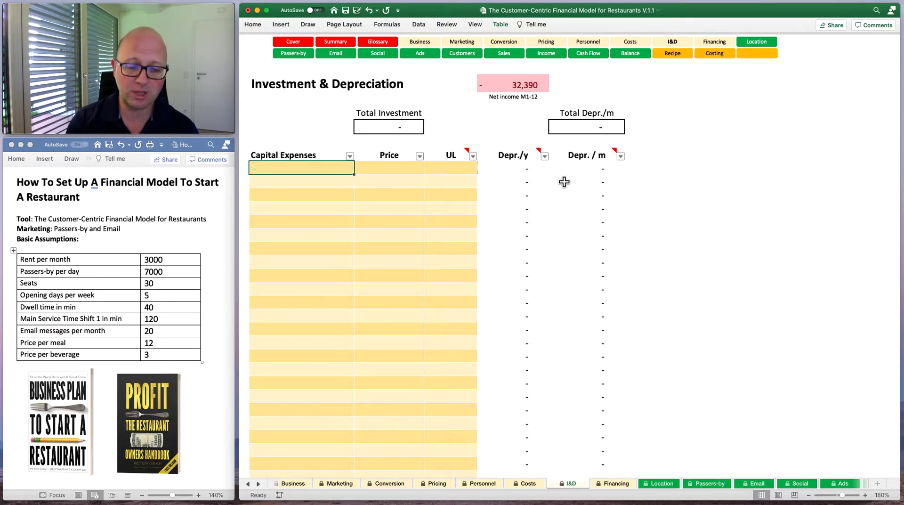
pyautogui.write('E')
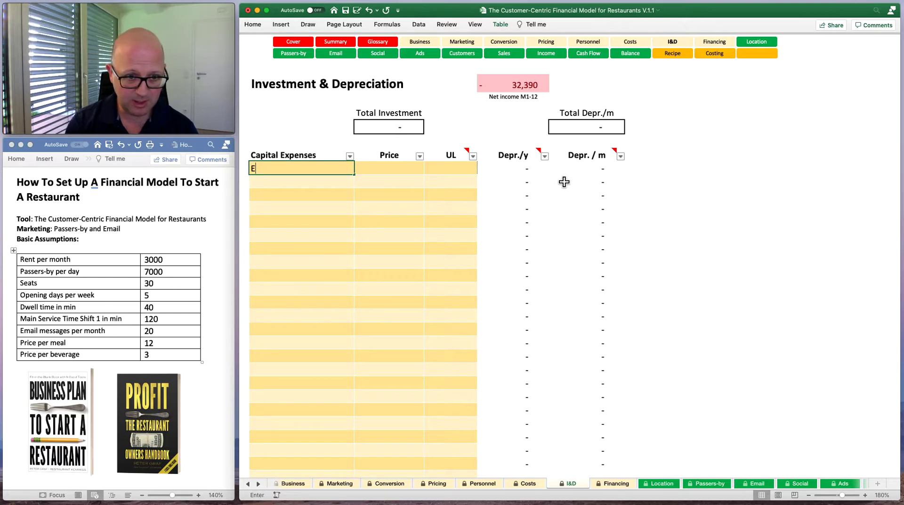
pyautogui.write('quip')
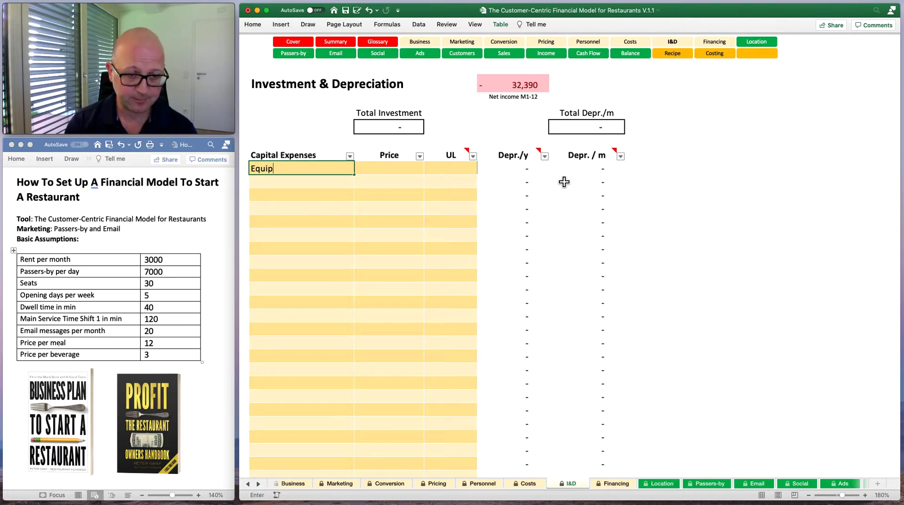
pyautogui.write('ment')
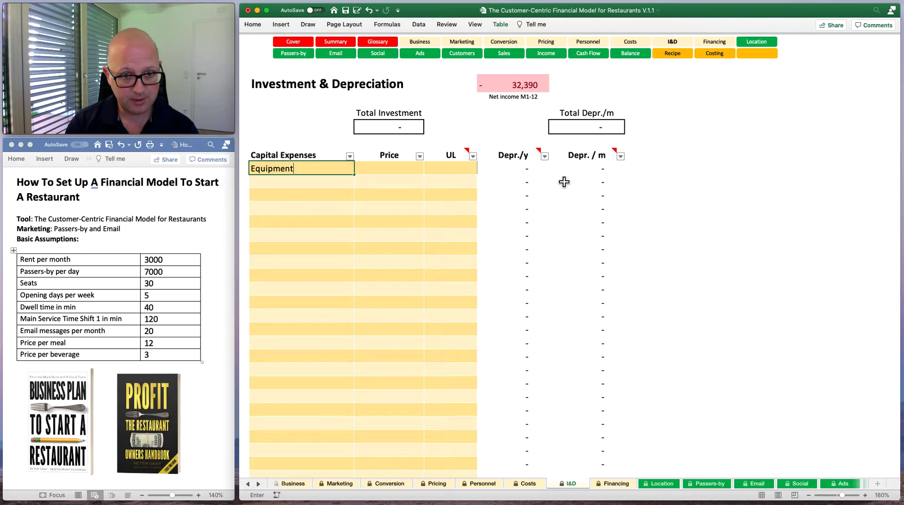
pyautogui.press('Tab')
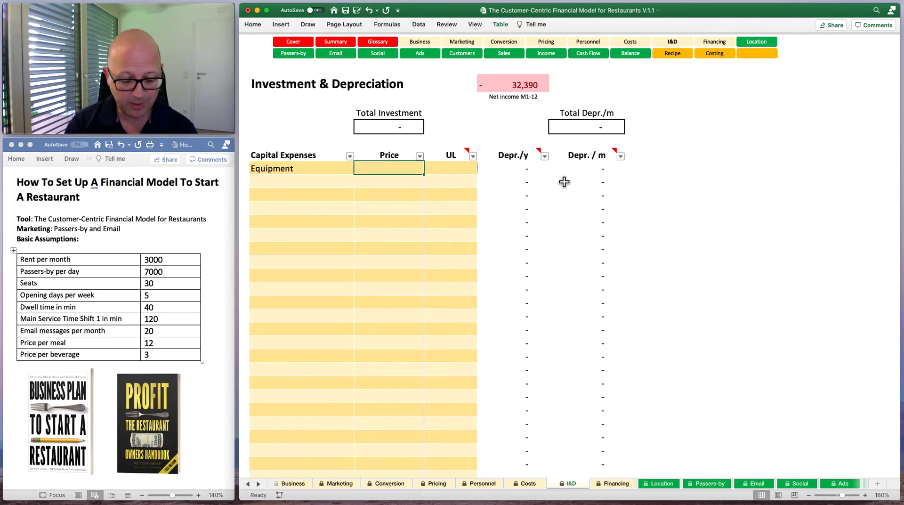
pyautogui.write('150')
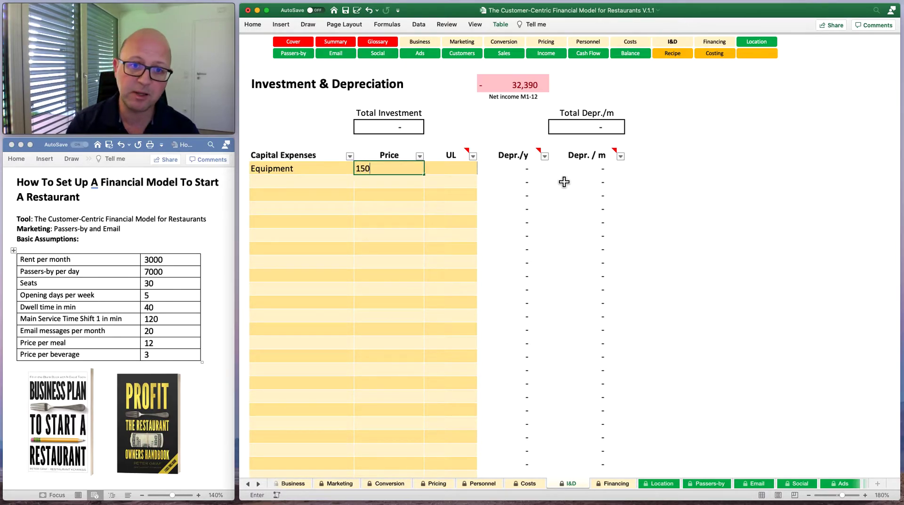
pyautogui.write(',0000')
pyautogui.press('Tab')
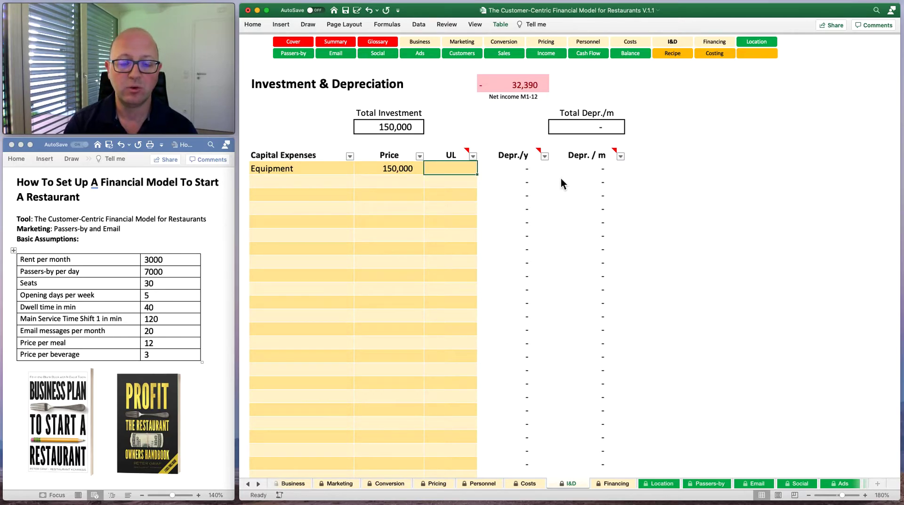
# List Fridge and Oven as further capital expenses below Equipment
pyautogui.press('Left')
pyautogui.press('Left')
pyautogui.press('Down')
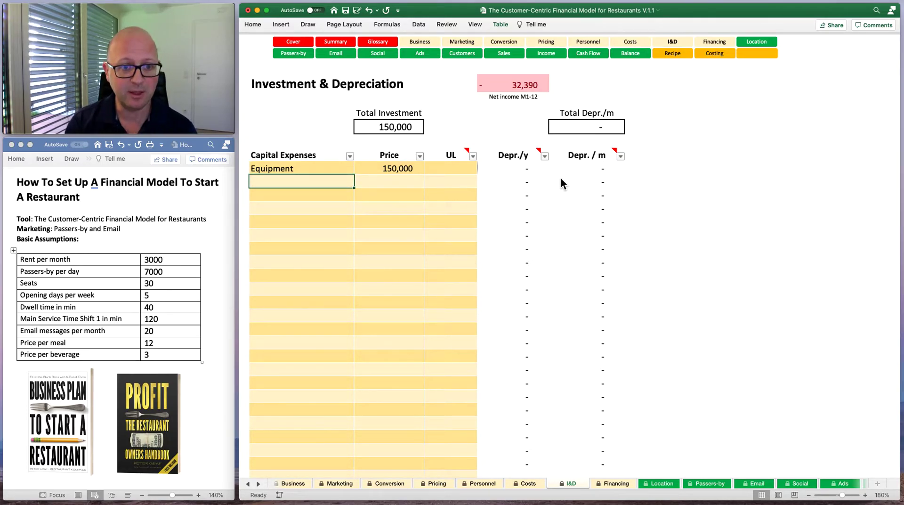
pyautogui.write('Fridge')
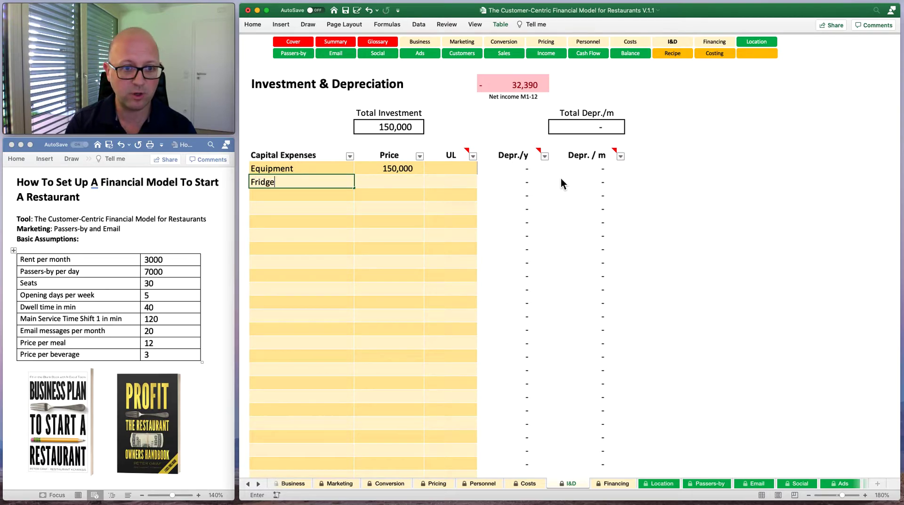
pyautogui.press('Return')
pyautogui.write('Oven')
pyautogui.press('Return')
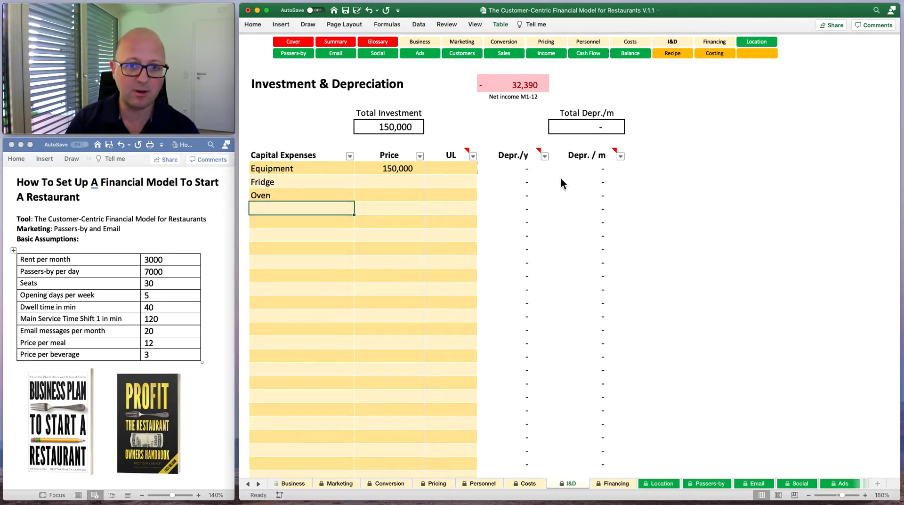
# Check what the UL column stands for and set the useful life of Equipment to 7
pyautogui.press('Right')
pyautogui.press('Right')
pyautogui.press('Up')
pyautogui.press('Up')
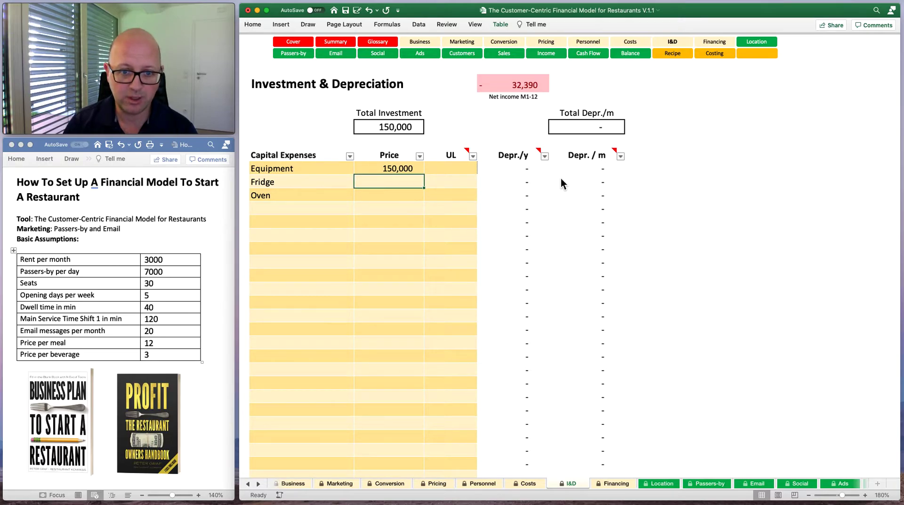
pyautogui.press('Up')
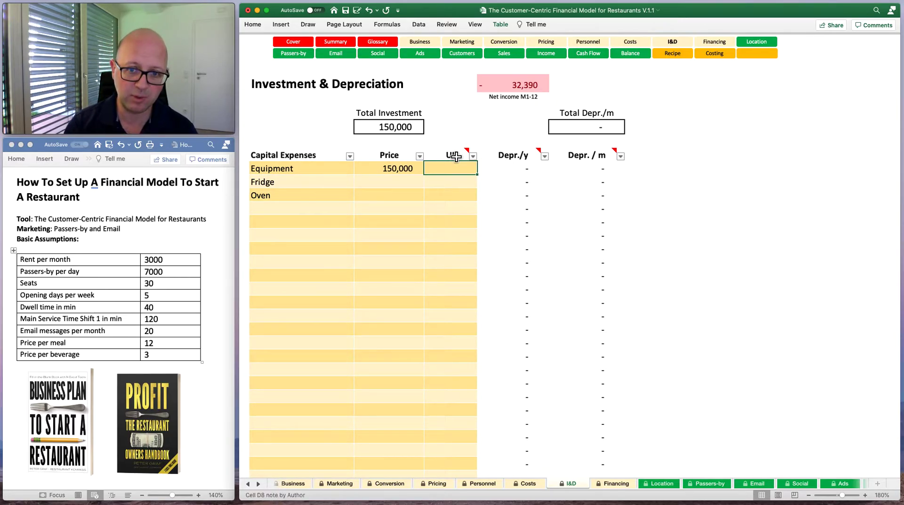
pyautogui.moveTo(455, 157)
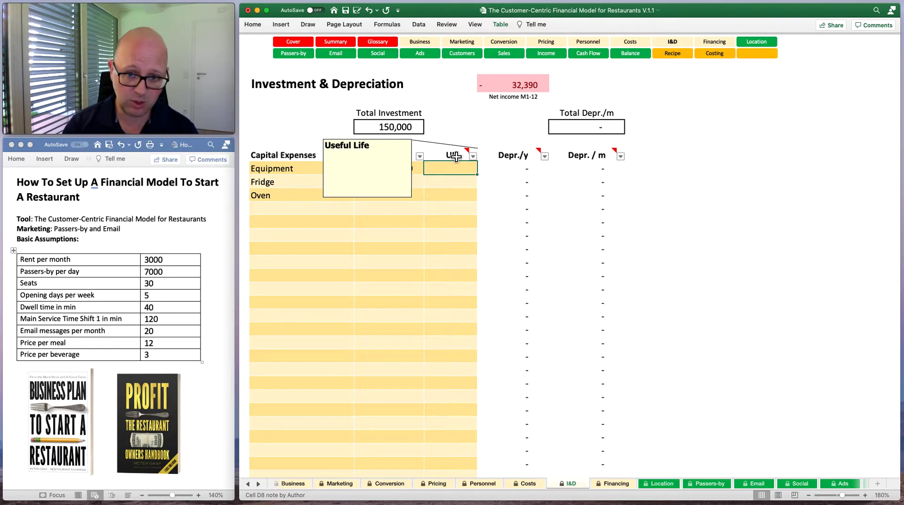
pyautogui.click(455, 186)
pyautogui.click(459, 168)
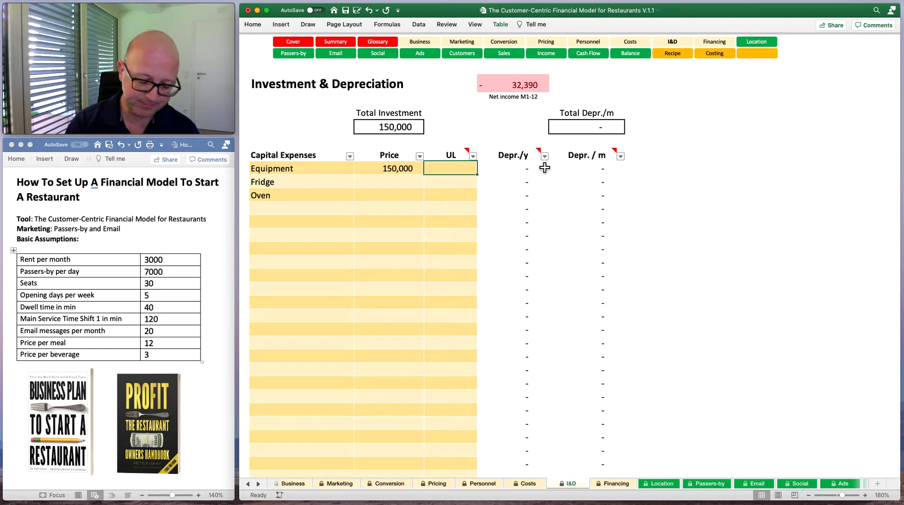
pyautogui.write('7')
pyautogui.press('Return')
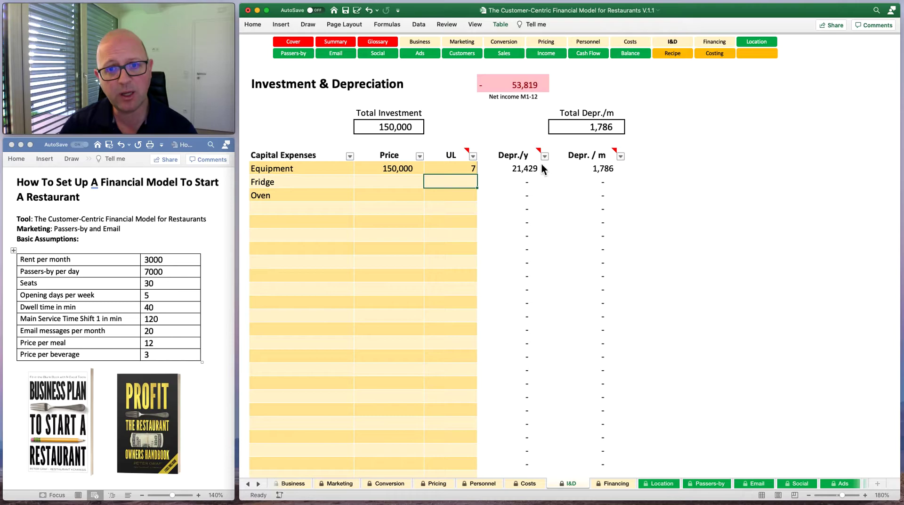
pyautogui.press('Up')
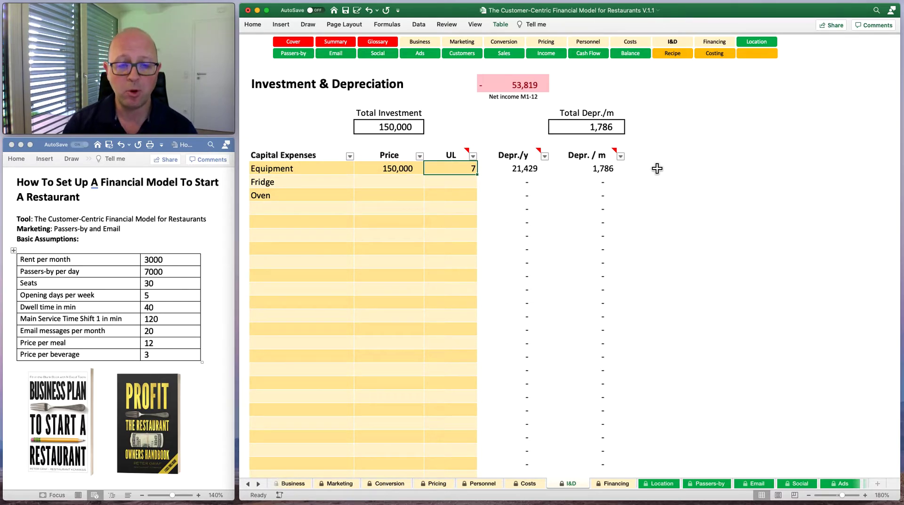
# Enter 50,000 cash equity and a 150,000 loan on the Financing sheet
pyautogui.click(609, 484)
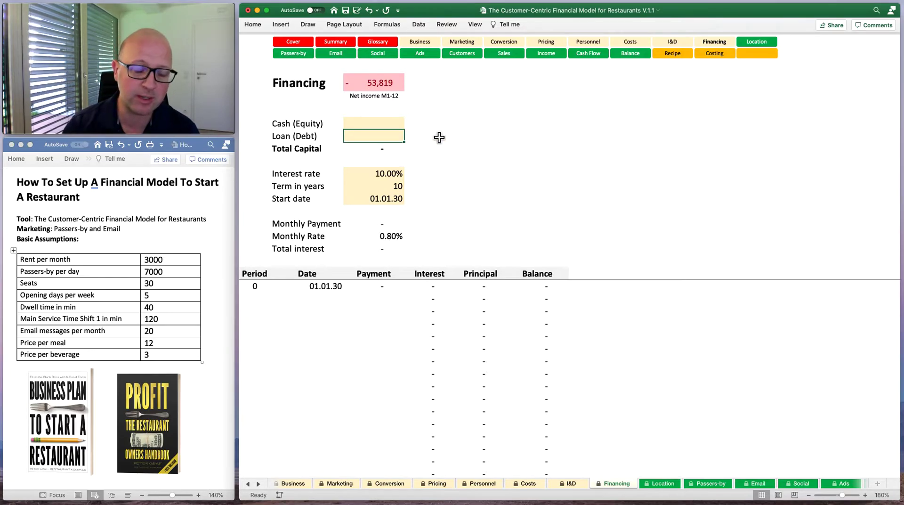
pyautogui.click(362, 125)
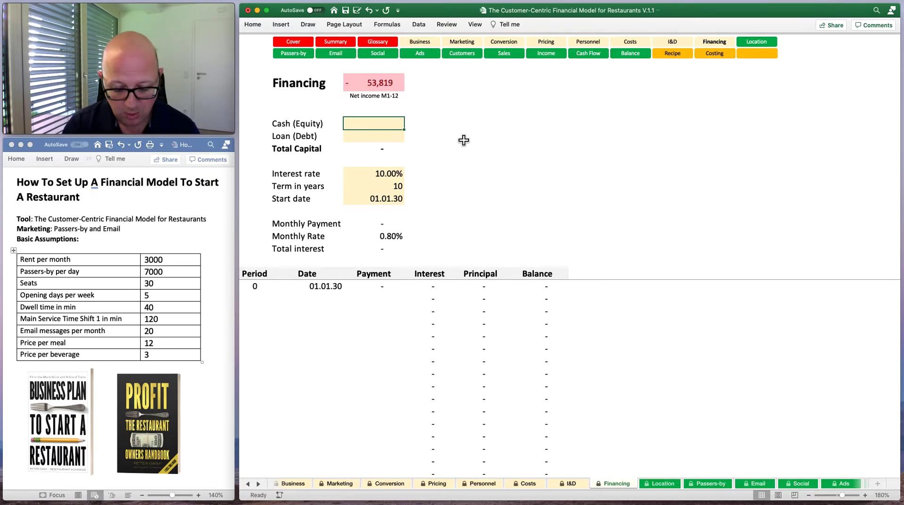
pyautogui.write('50000')
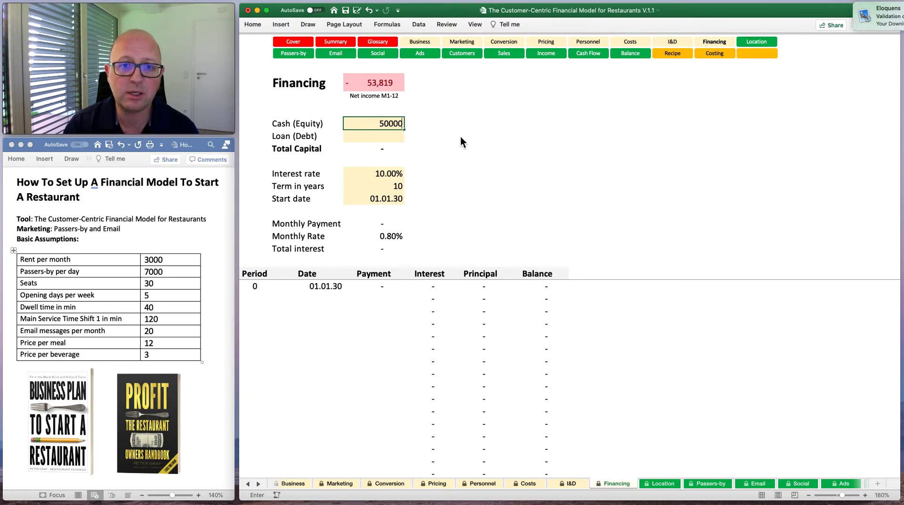
pyautogui.press('Return')
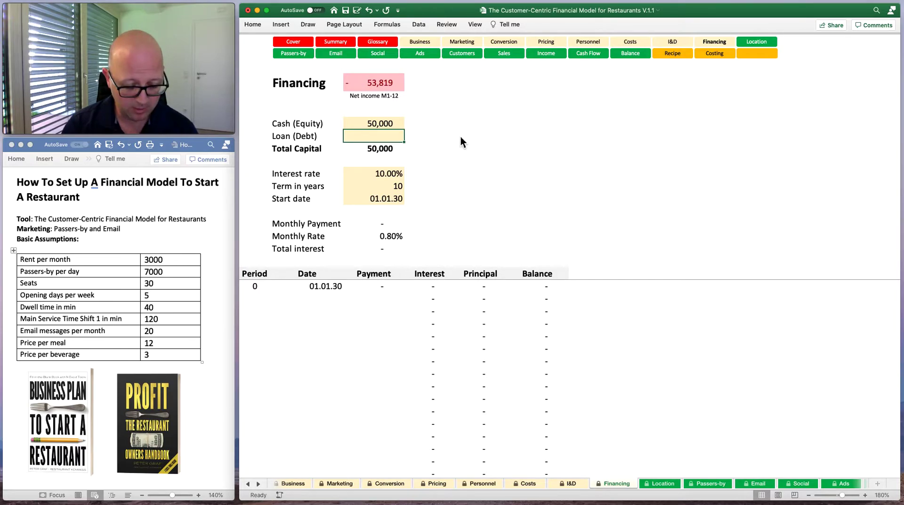
pyautogui.write('150000')
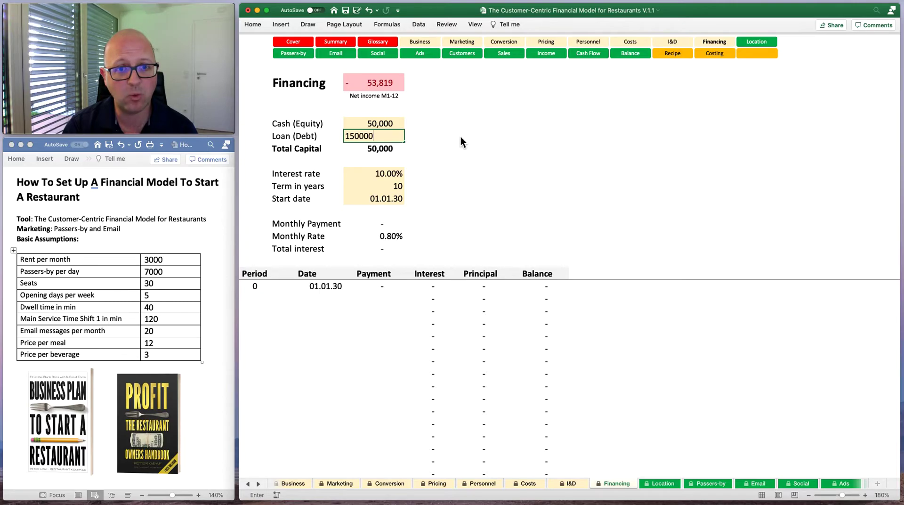
pyautogui.press('Return')
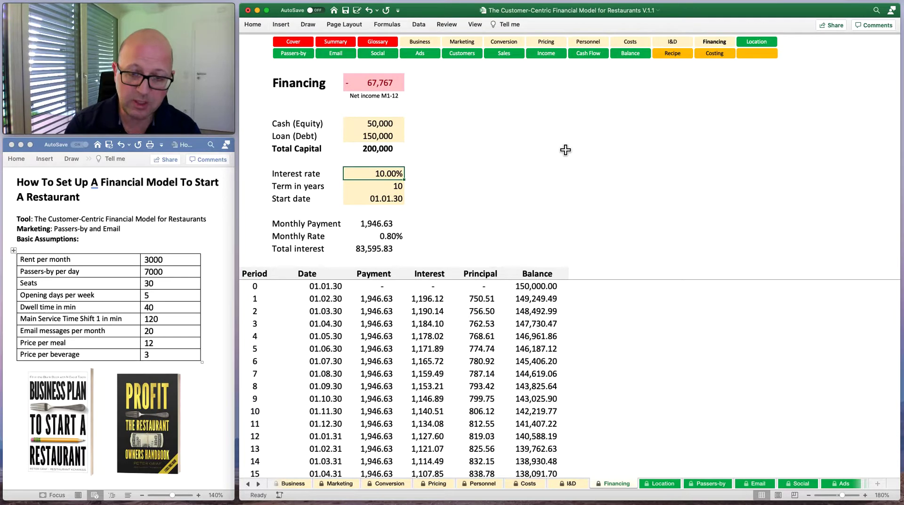
# Set the loan's interest rate to 8% and its term to 8 years
pyautogui.write('8')
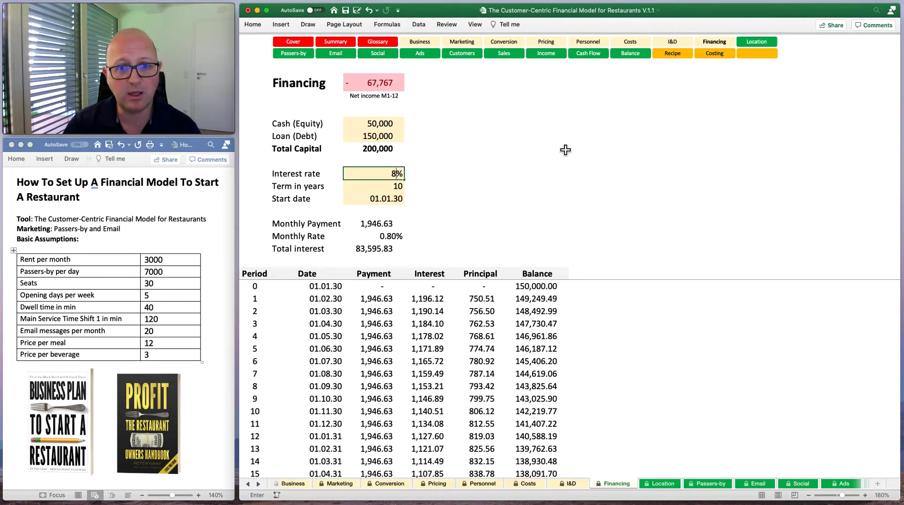
pyautogui.press('Return')
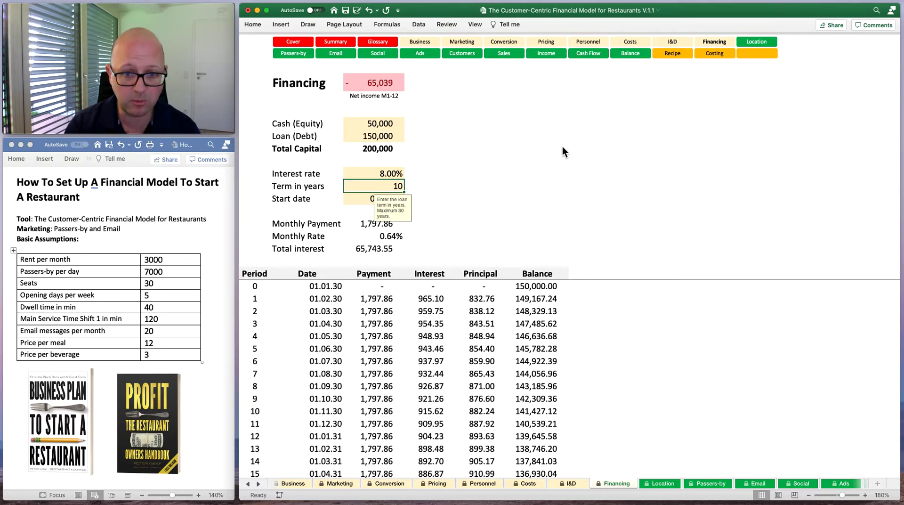
pyautogui.write('8')
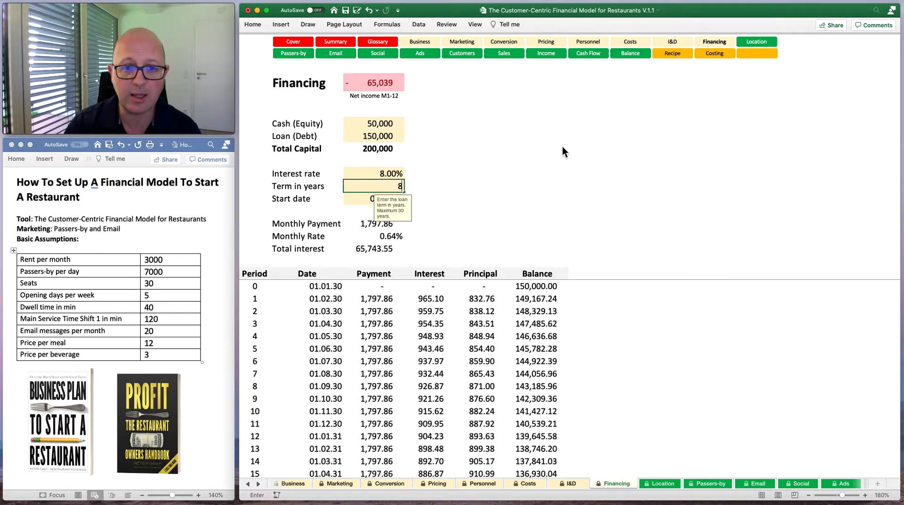
pyautogui.press('Return')
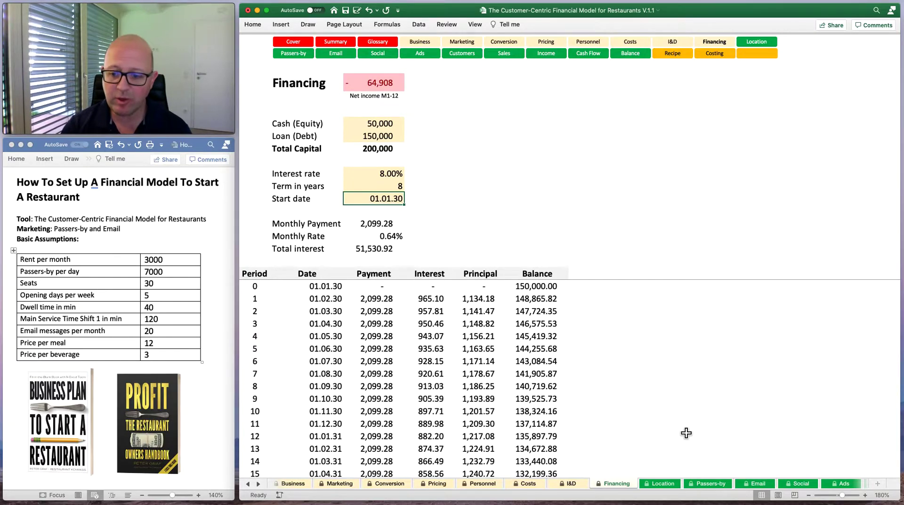
# Review the planned site's figures on the Location Comparison sheet and the customers, contribution and ROI on the Passers-by sheet
pyautogui.click(660, 486)
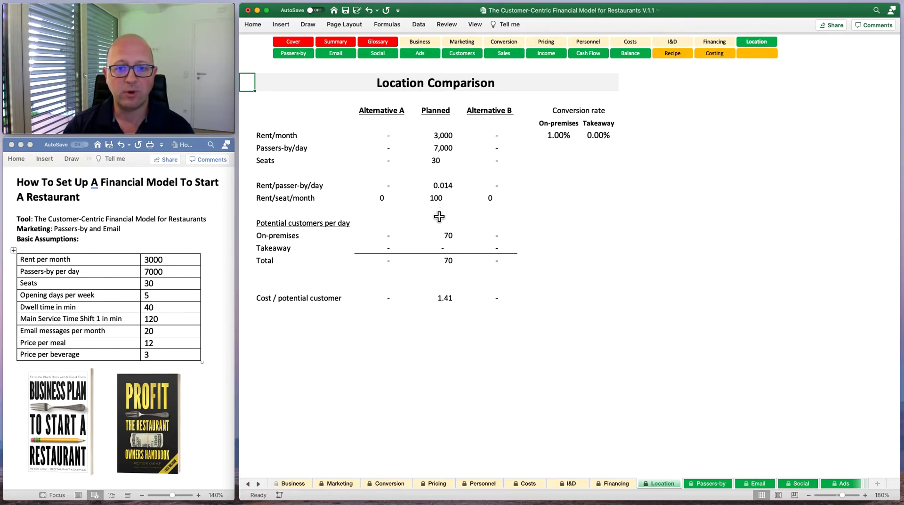
pyautogui.click(262, 485)
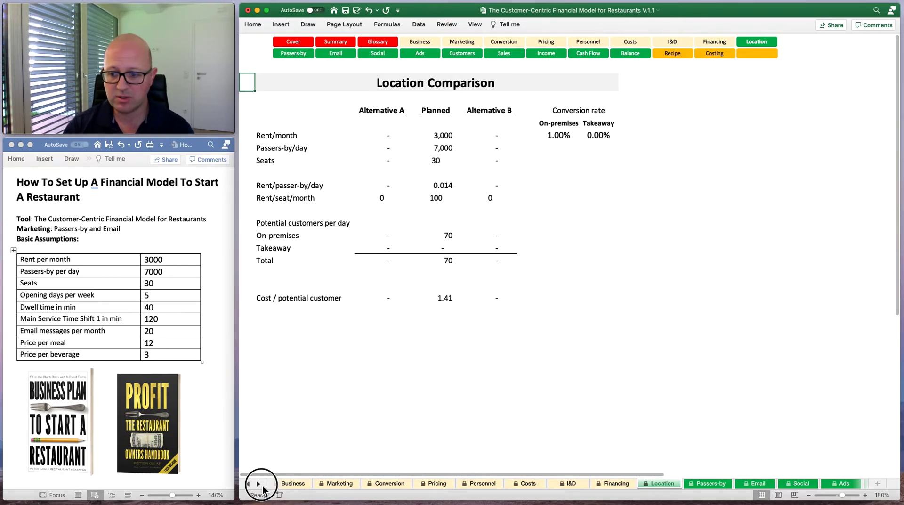
pyautogui.click(262, 485)
pyautogui.click(261, 485)
pyautogui.click(262, 485)
pyautogui.click(262, 485)
pyautogui.click(262, 485)
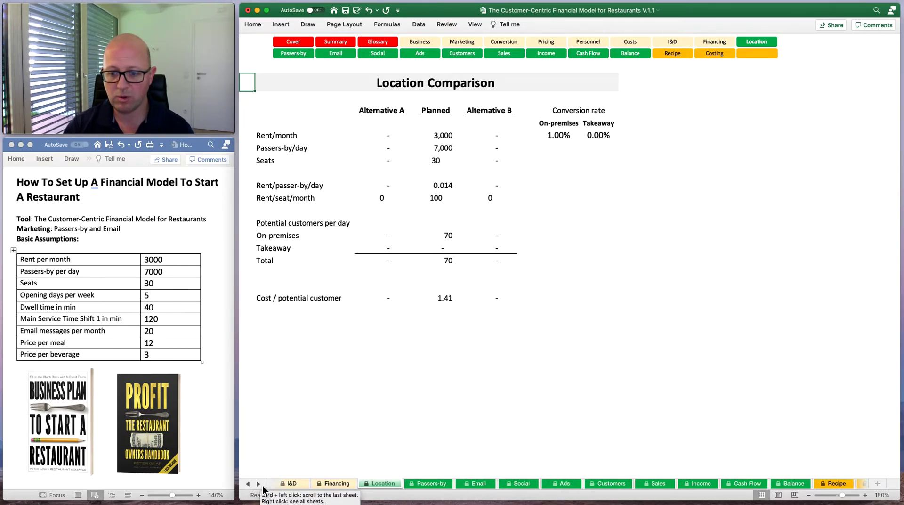
pyautogui.click(430, 483)
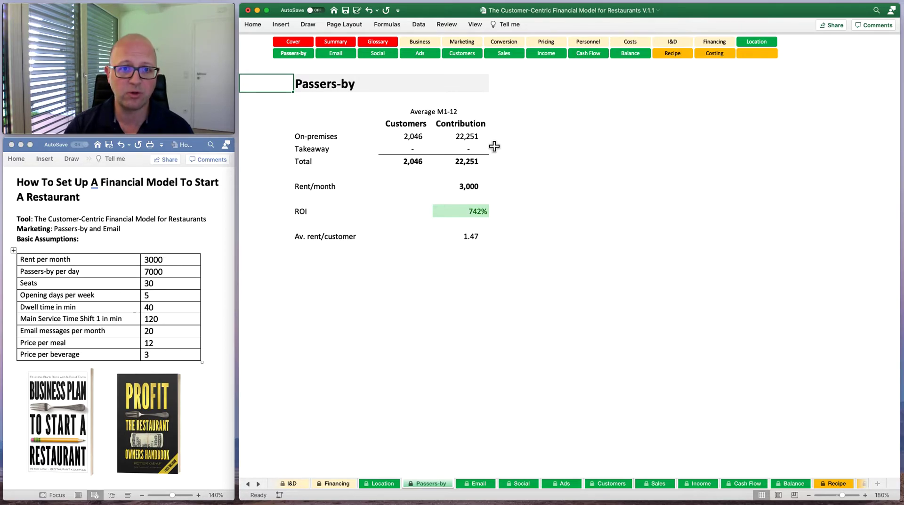
# Examine the Email sheet's list growth, won customers, cost per customer, contribution and ROI across the projected months
pyautogui.click(258, 484)
pyautogui.click(439, 485)
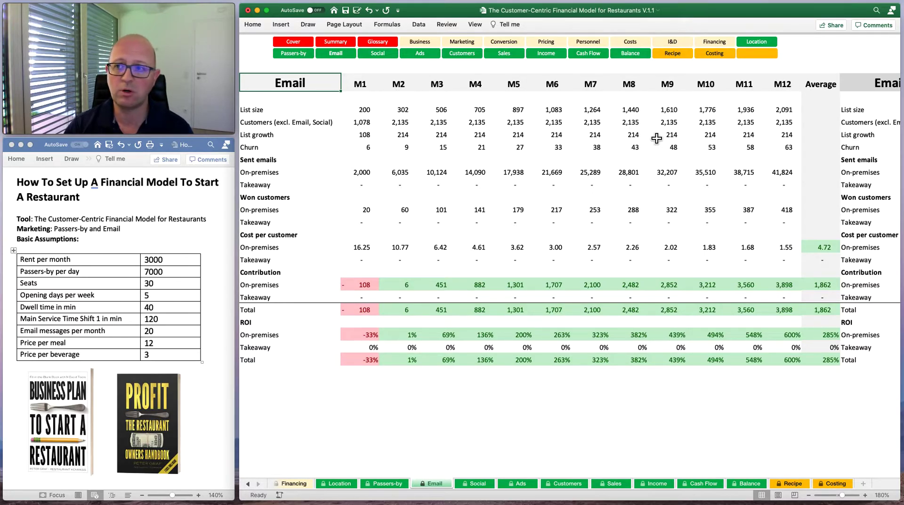
pyautogui.hscroll(6, 654, 138)
pyautogui.hscroll(3, 654, 138)
pyautogui.hscroll(-10, 650, 141)
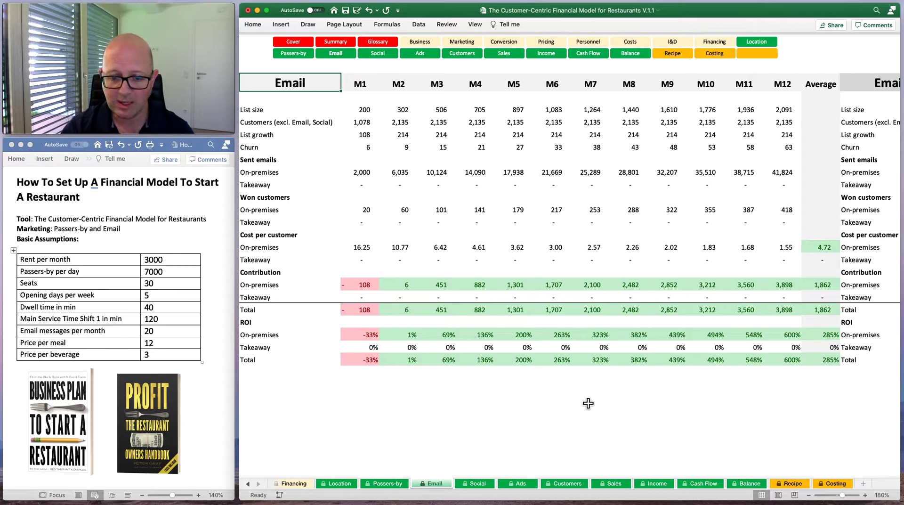
# Check the Social and Ads sheets, and examine on-premises customers, lost sales and occupancy on the Customers sheet through M24
pyautogui.click(480, 485)
pyautogui.click(520, 484)
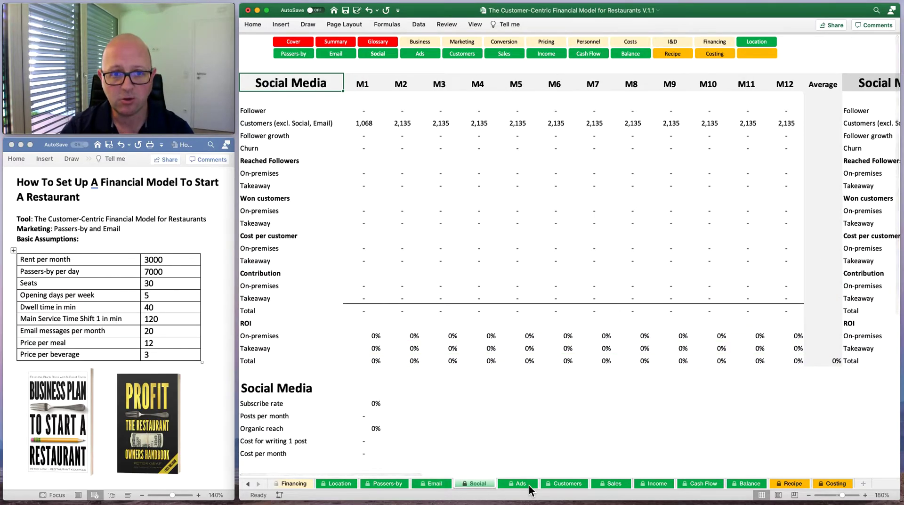
pyautogui.click(550, 485)
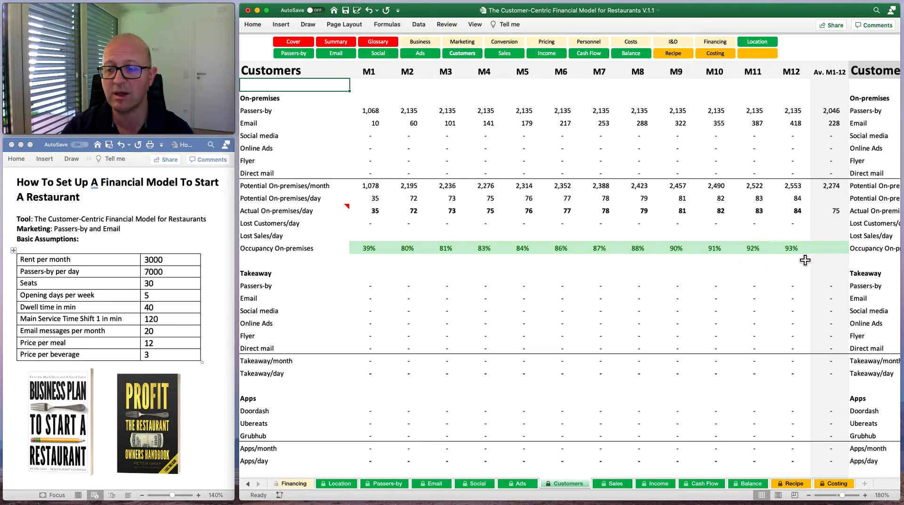
pyautogui.hscroll(3, 717, 285)
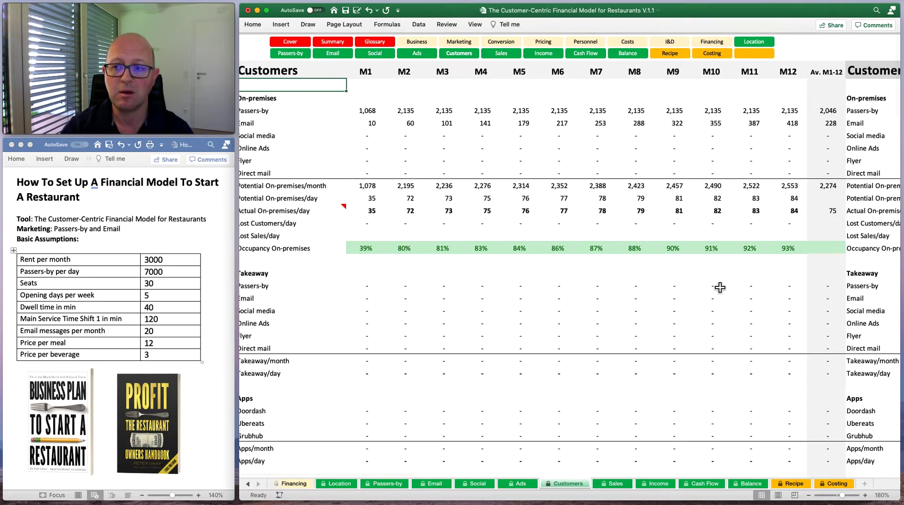
pyautogui.hscroll(12, 719, 287)
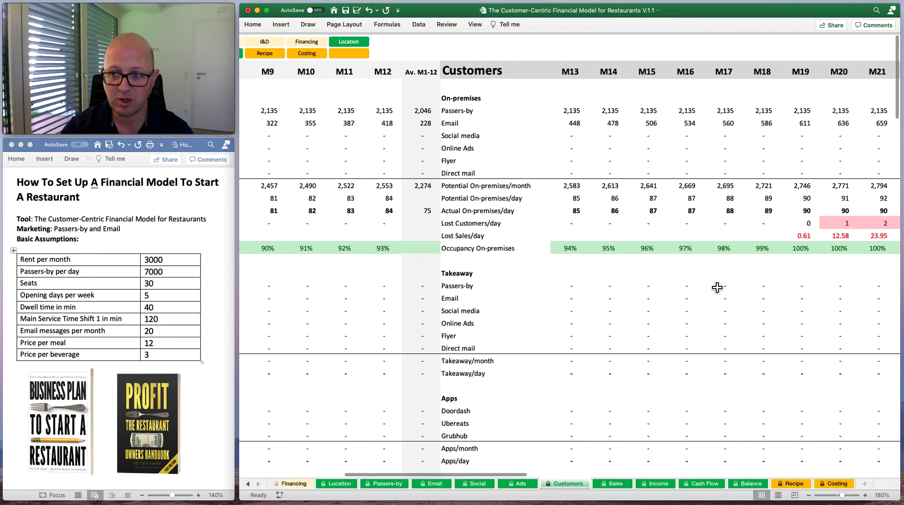
pyautogui.hscroll(5, 717, 287)
pyautogui.hscroll(-7, 717, 287)
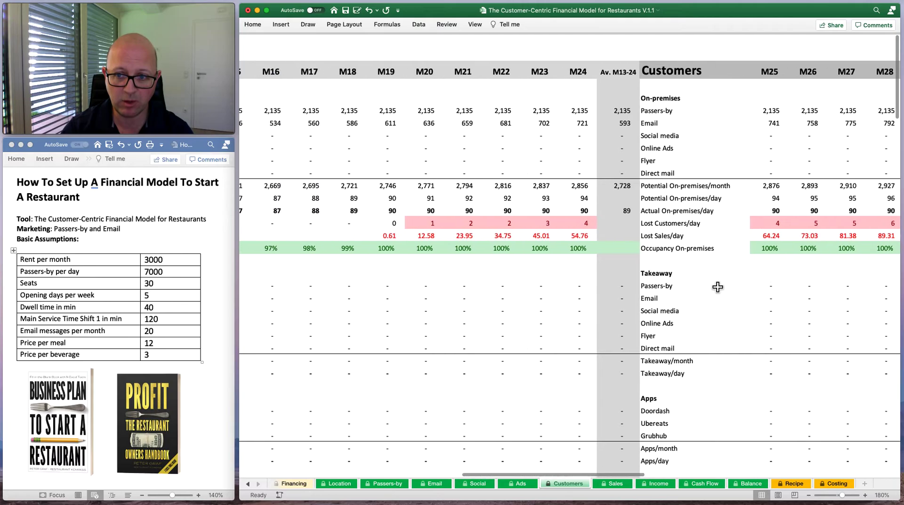
pyautogui.hscroll(6, 717, 287)
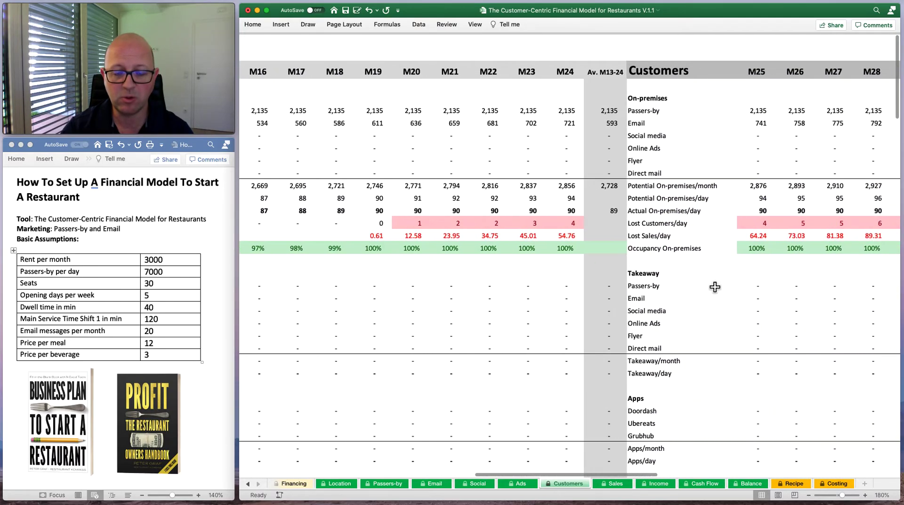
pyautogui.hscroll(-3, 717, 287)
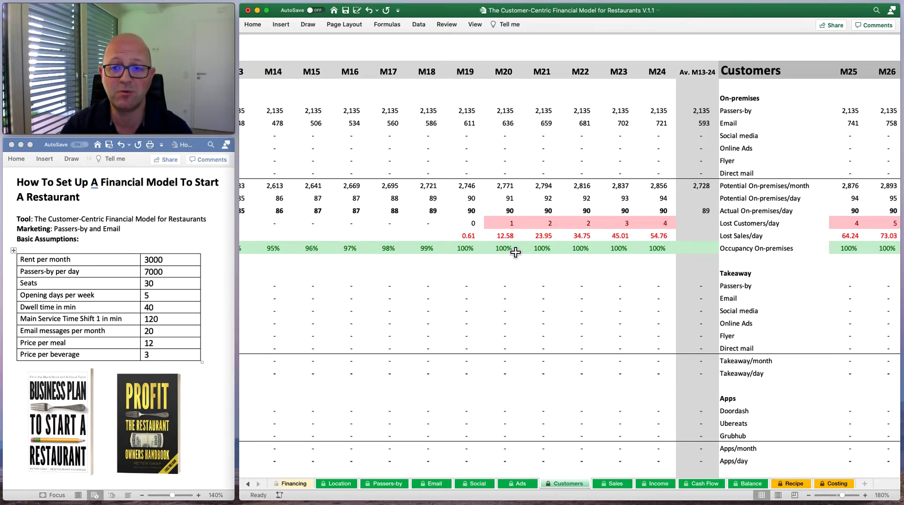
pyautogui.hscroll(2, 535, 258)
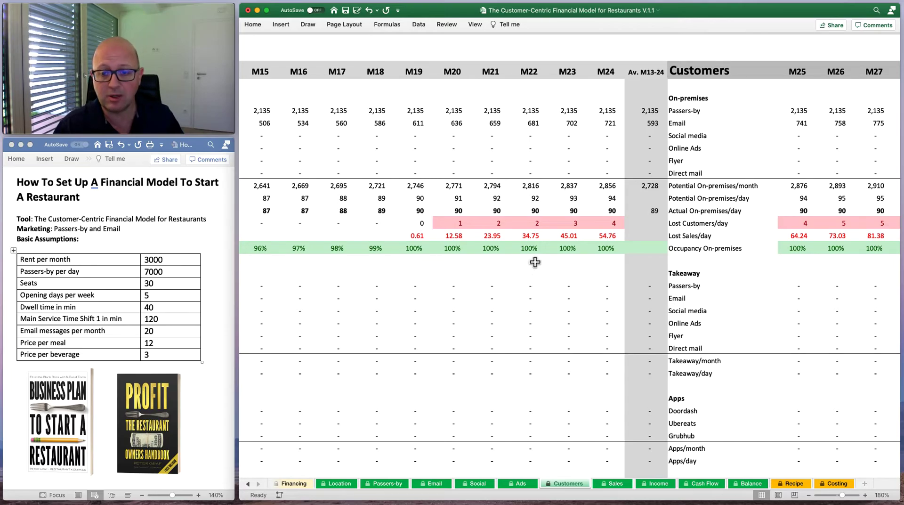
# Compare lost customers, lost sales and occupancy between the second and third years, M13 to M36, on the Customers sheet
pyautogui.hscroll(5, 539, 266)
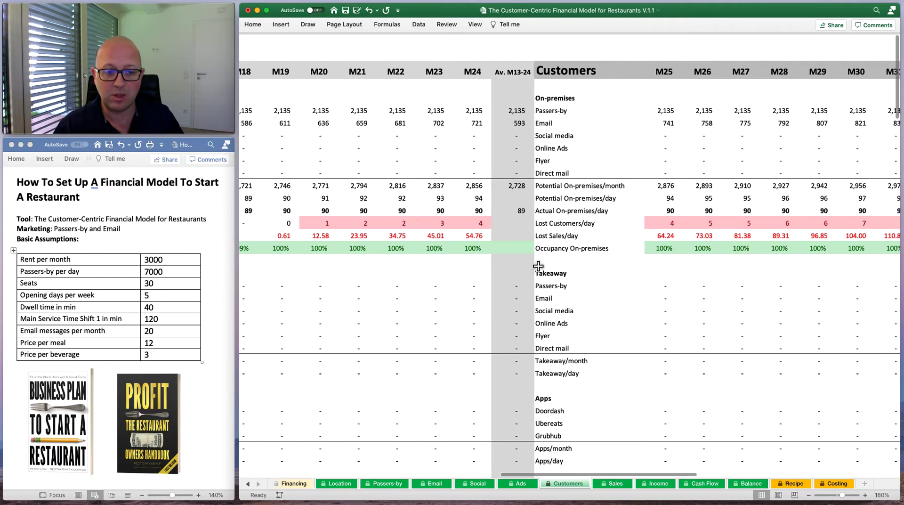
pyautogui.hscroll(-7, 403, 263)
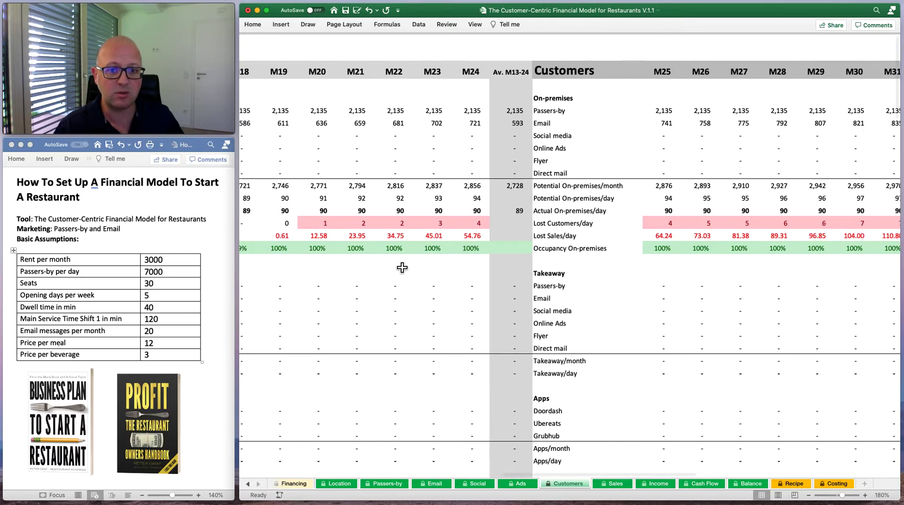
pyautogui.hscroll(-10, 402, 267)
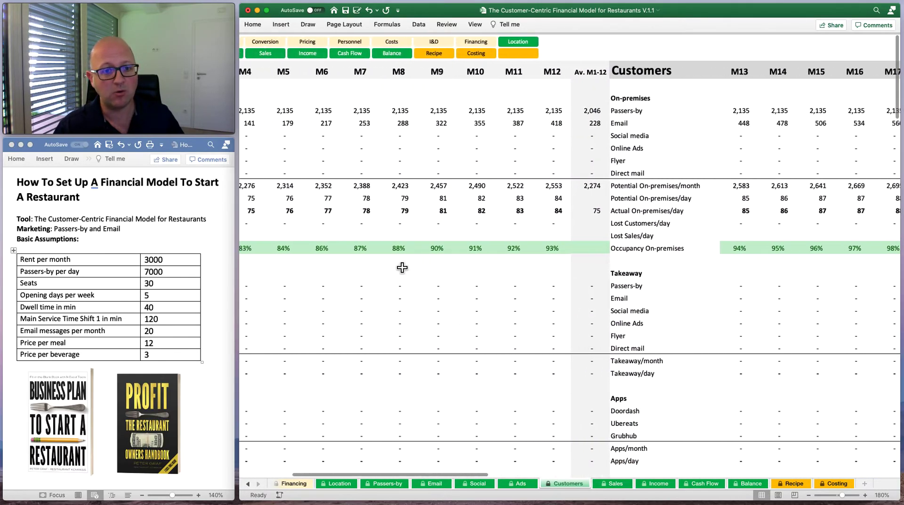
pyautogui.hscroll(5, 402, 268)
pyautogui.hscroll(15, 402, 267)
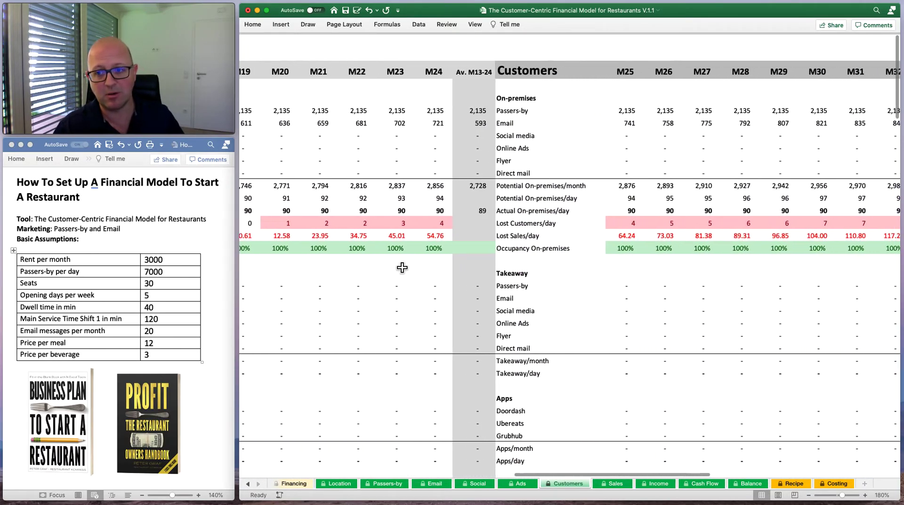
pyautogui.hscroll(1, 403, 267)
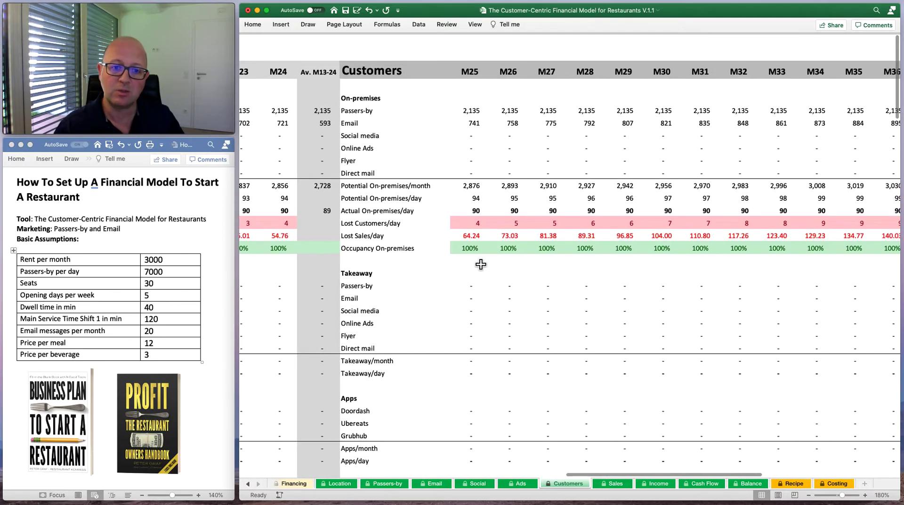
pyautogui.hscroll(10, 480, 264)
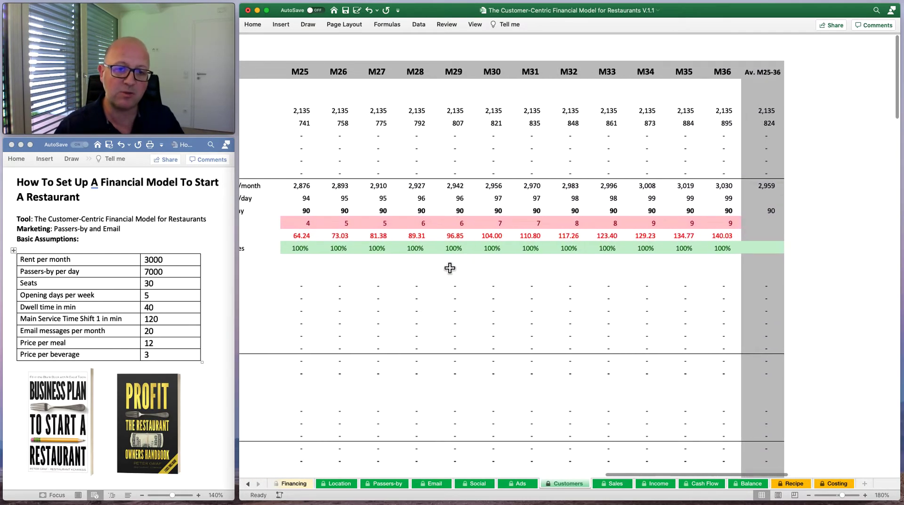
pyautogui.hscroll(-9, 381, 250)
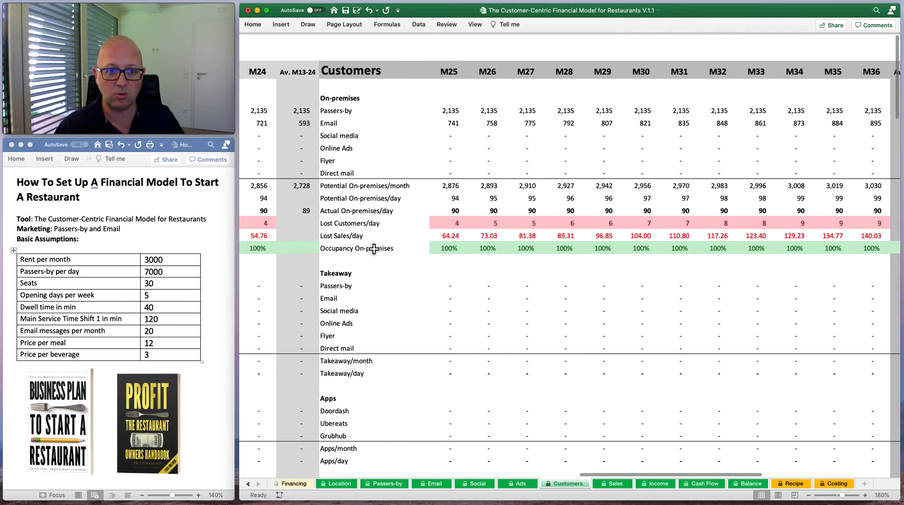
pyautogui.hscroll(-6, 374, 249)
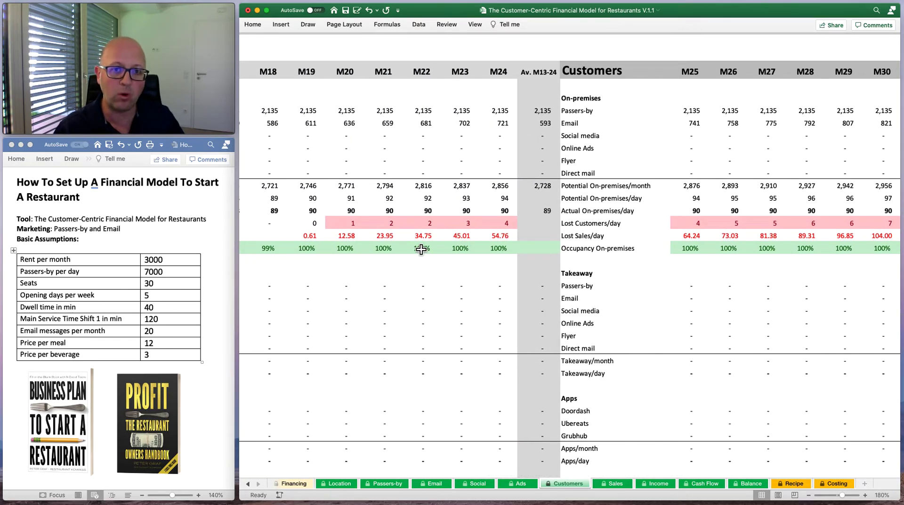
pyautogui.hscroll(-6, 424, 252)
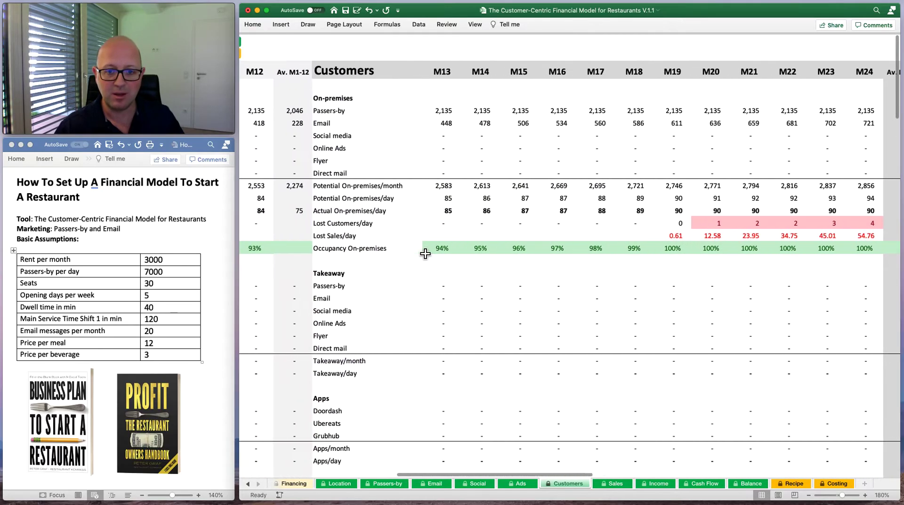
pyautogui.hscroll(-10, 425, 253)
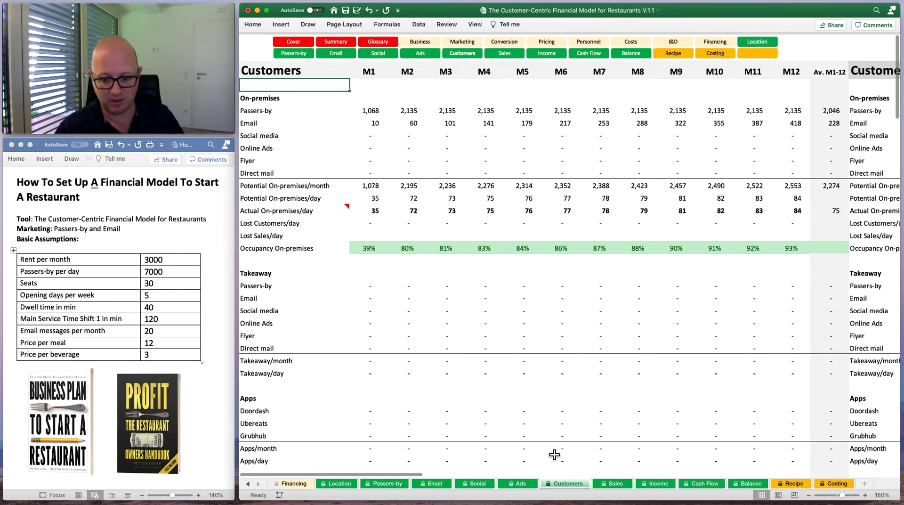
# Review the Sales sheet's sales and COGS, and compare expenses, EBITDA and net income between years one and two on the Income sheet
pyautogui.click(612, 483)
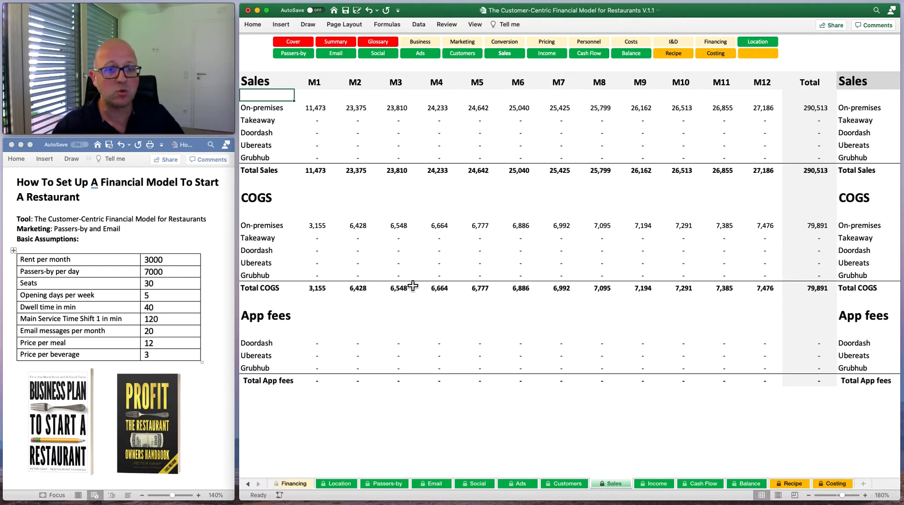
pyautogui.click(655, 483)
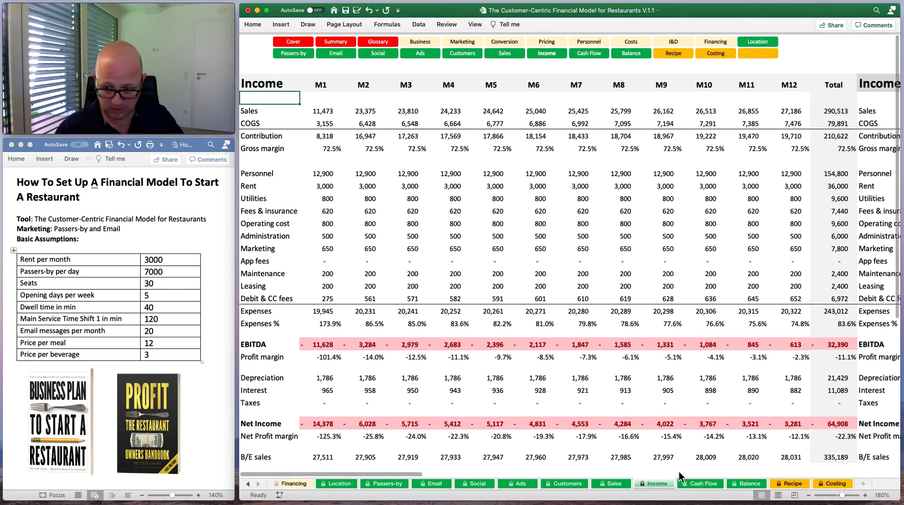
pyautogui.hscroll(10, 664, 450)
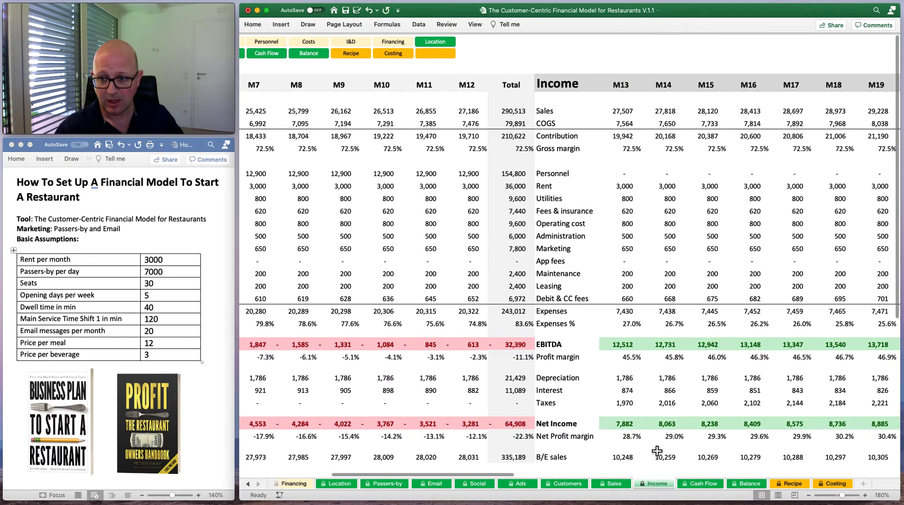
pyautogui.hscroll(5, 657, 450)
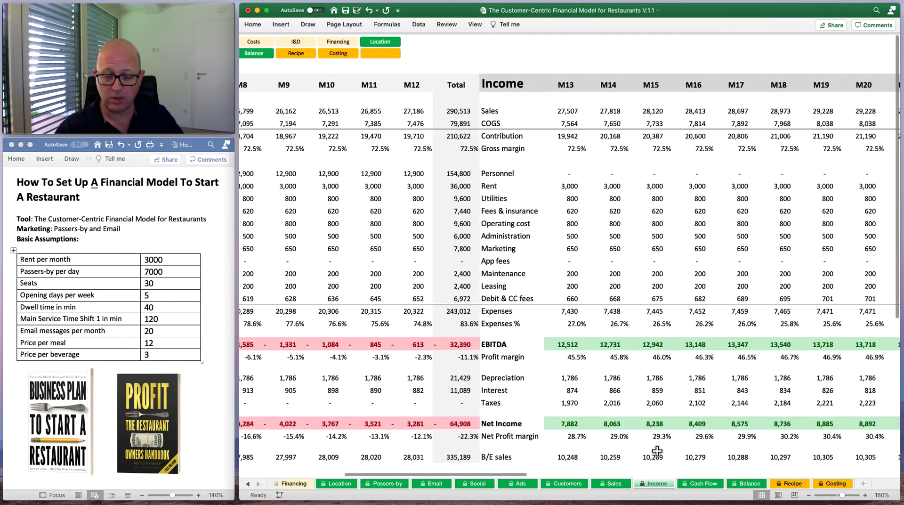
pyautogui.hscroll(-5, 657, 450)
pyautogui.hscroll(10, 657, 450)
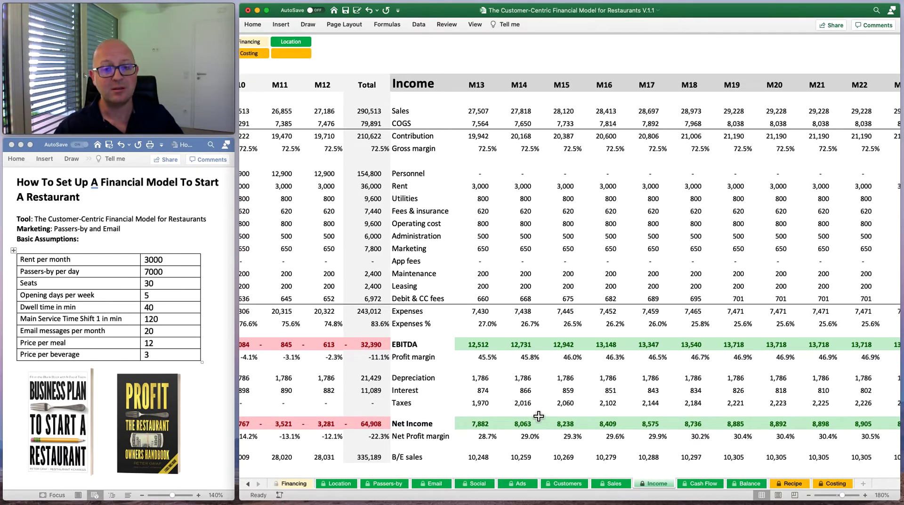
pyautogui.hscroll(-2, 540, 414)
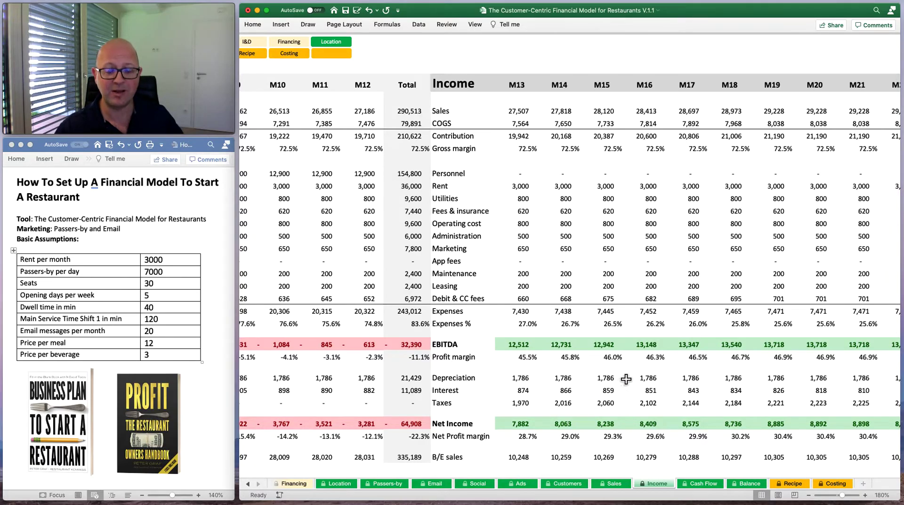
pyautogui.hscroll(-6, 623, 383)
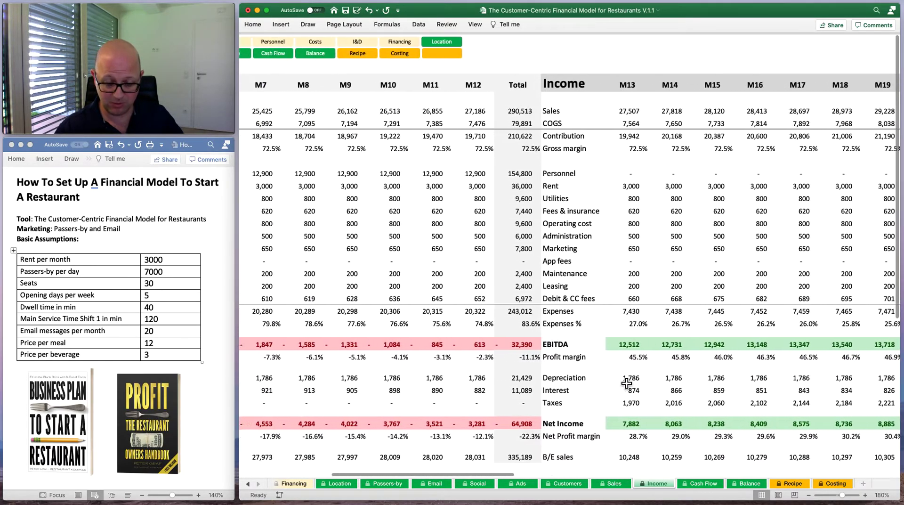
pyautogui.hscroll(8, 626, 382)
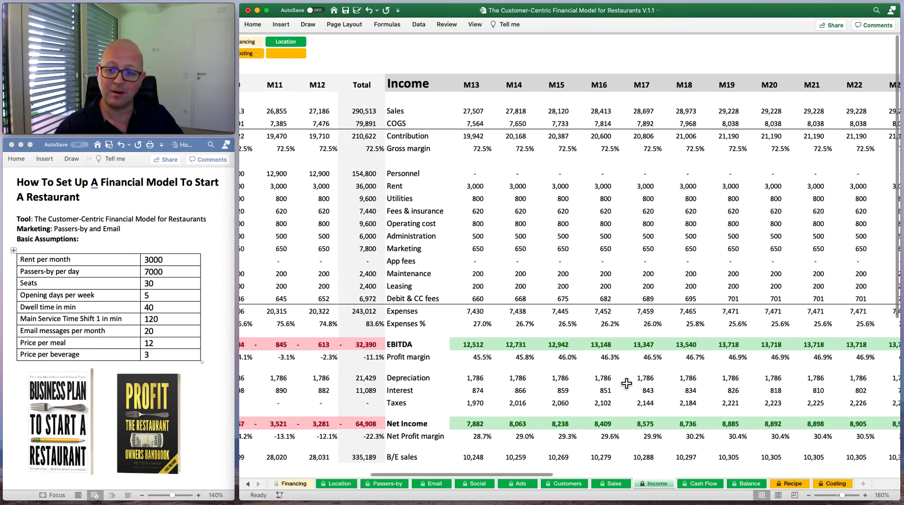
pyautogui.hscroll(-12, 628, 382)
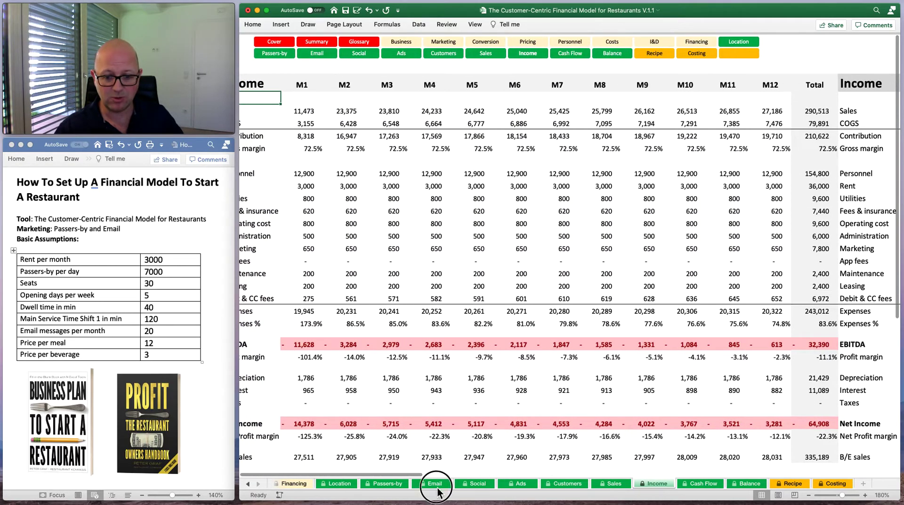
# Examine the Email sheet's list size, sent emails, won customers and ROI across the first and second years
pyautogui.click(436, 484)
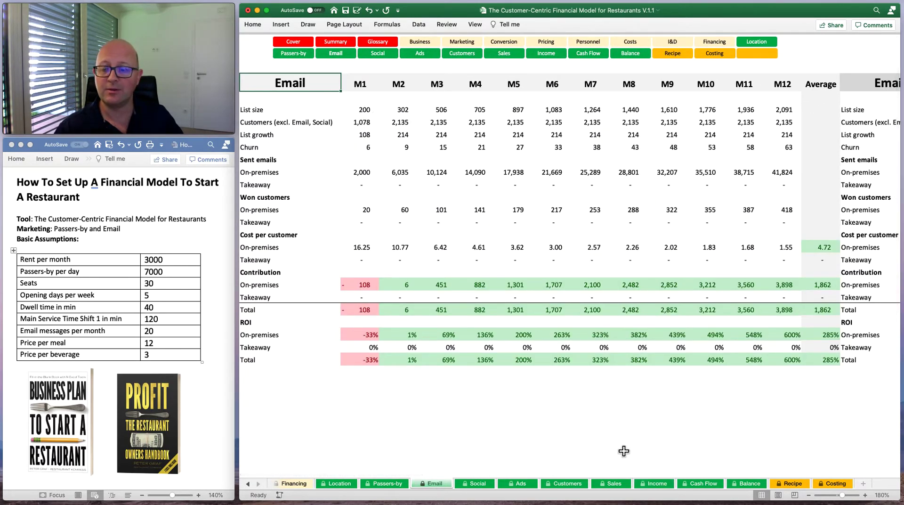
pyautogui.hscroll(10, 672, 426)
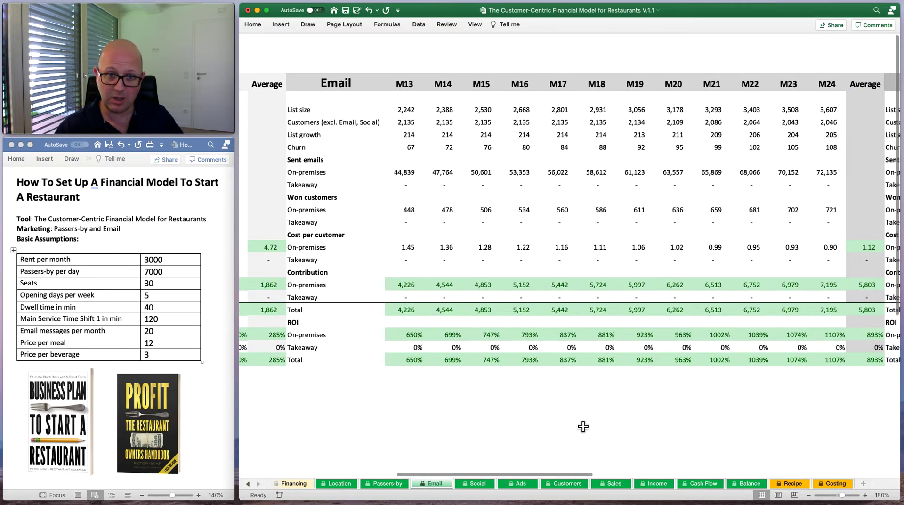
pyautogui.hscroll(3, 584, 426)
pyautogui.hscroll(-3, 584, 426)
pyautogui.hscroll(-15, 583, 426)
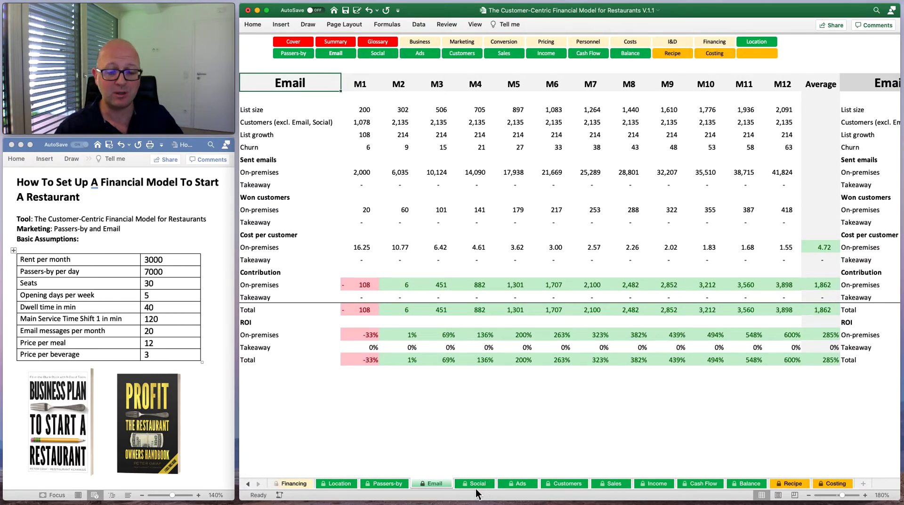
# Check daily on-premises customers on the Customers sheet against the staffing and utilization rows on the Personnel sheet
pyautogui.click(566, 483)
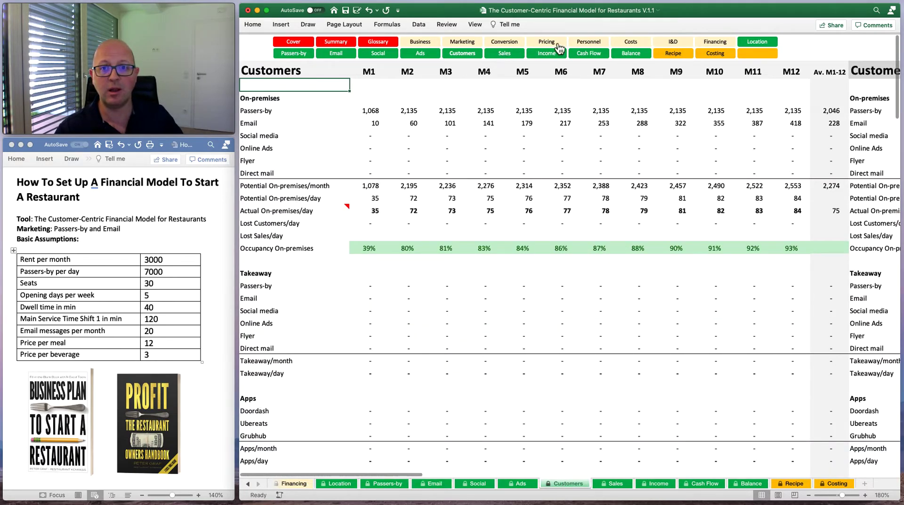
pyautogui.click(588, 42)
pyautogui.hscroll(10, 541, 228)
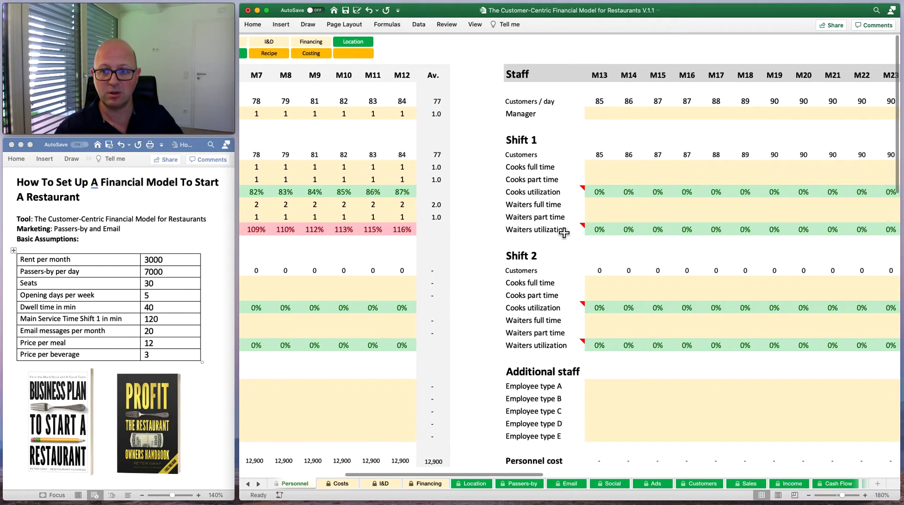
pyautogui.hscroll(10, 564, 232)
pyautogui.hscroll(-15, 564, 232)
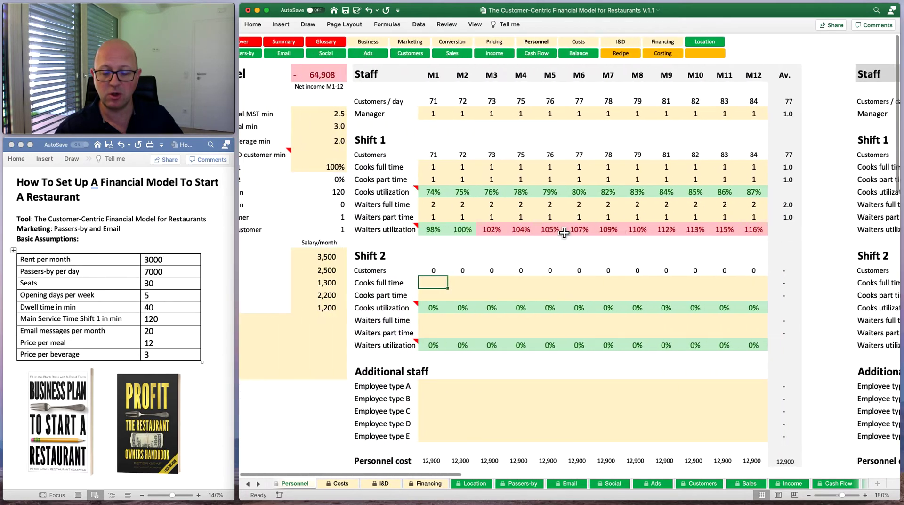
pyautogui.hscroll(-2, 565, 244)
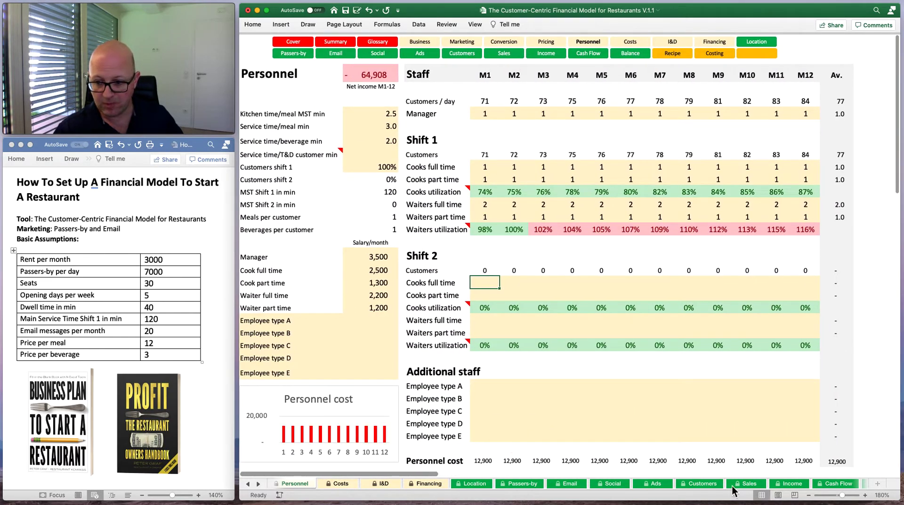
# Review the first-year figures, M1 to M12, on the Income, Cash Flow and Balance sheets
pyautogui.click(794, 484)
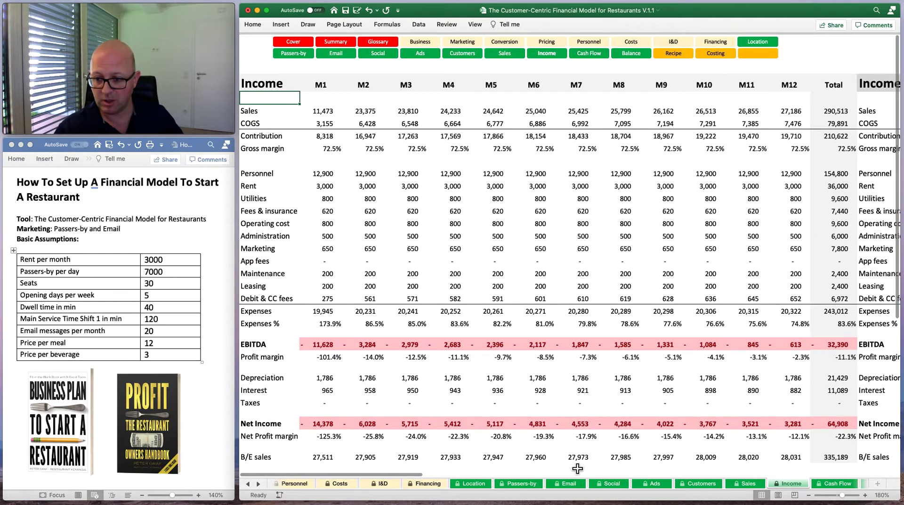
pyautogui.click(594, 56)
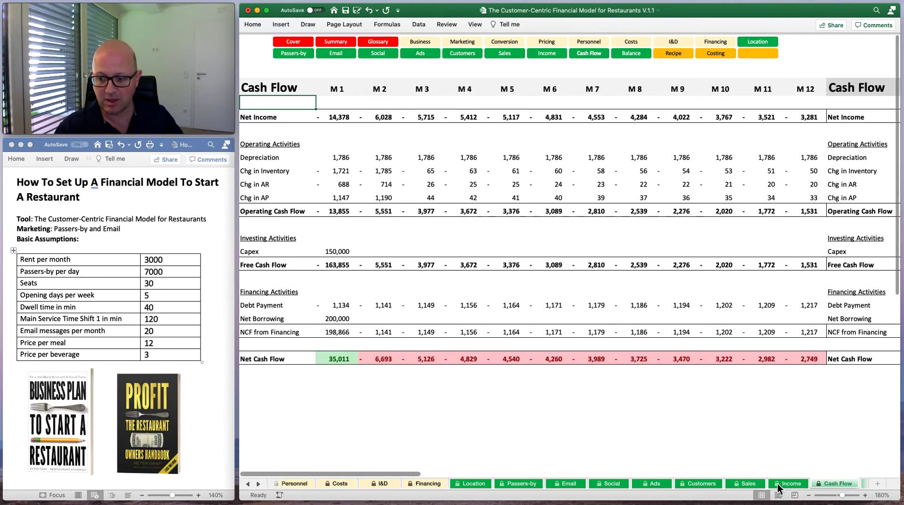
pyautogui.click(631, 54)
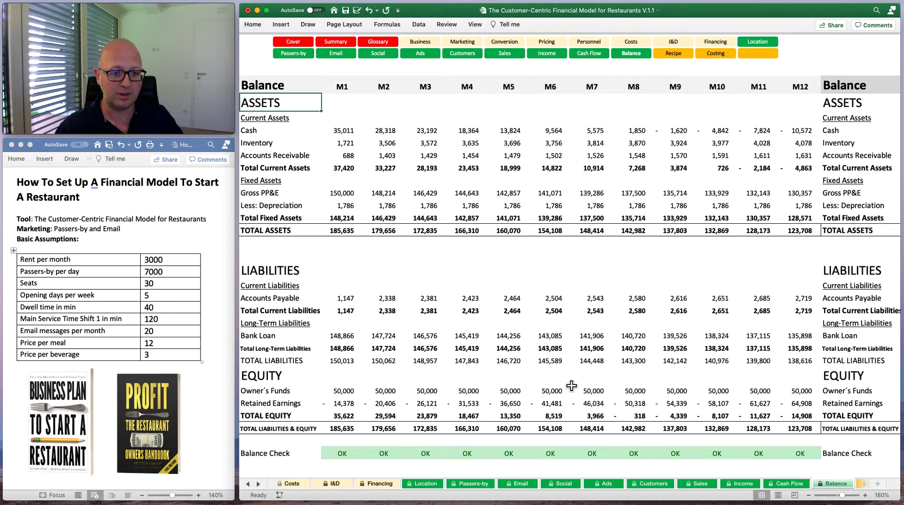
pyautogui.click(295, 255)
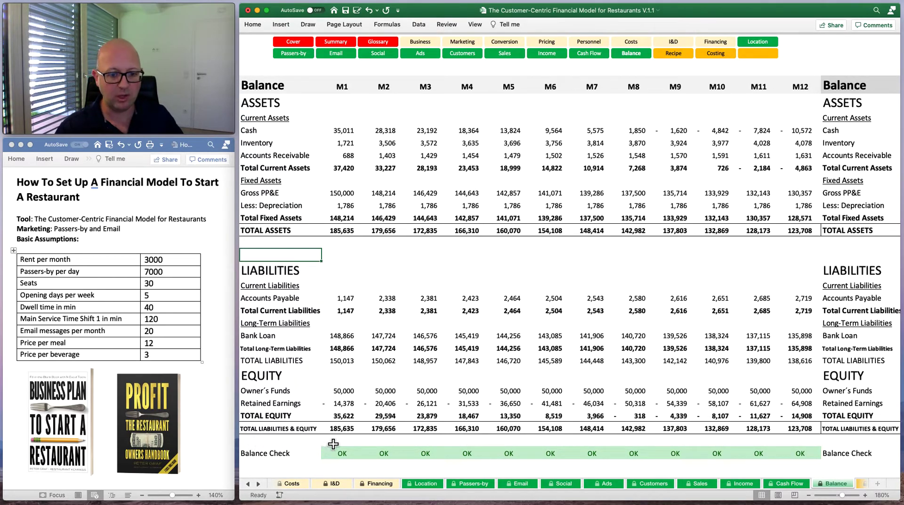
# Compare total assets with total liabilities and equity for M1 on the Balance sheet
pyautogui.click(354, 429)
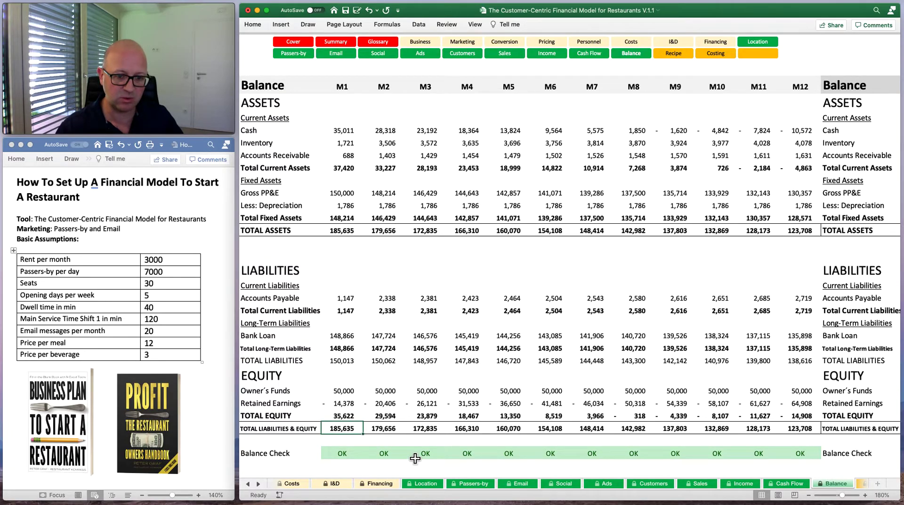
pyautogui.click(350, 230)
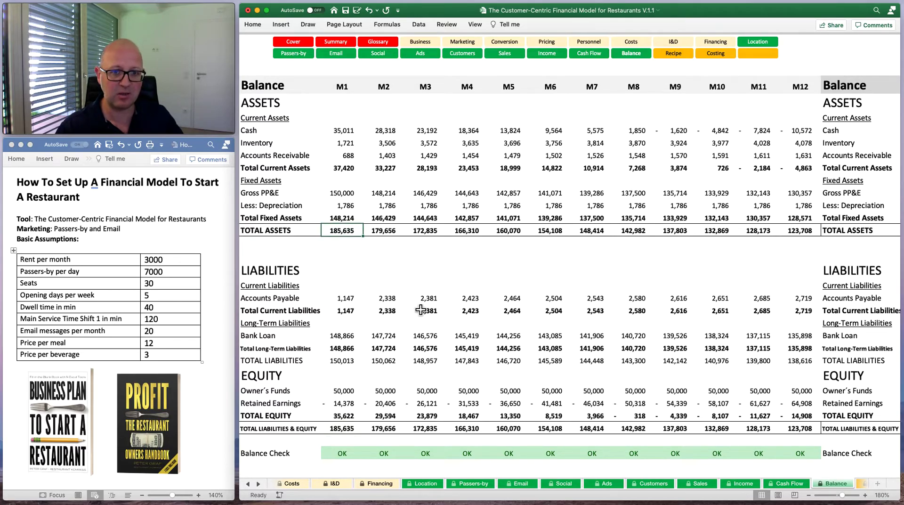
pyautogui.click(356, 429)
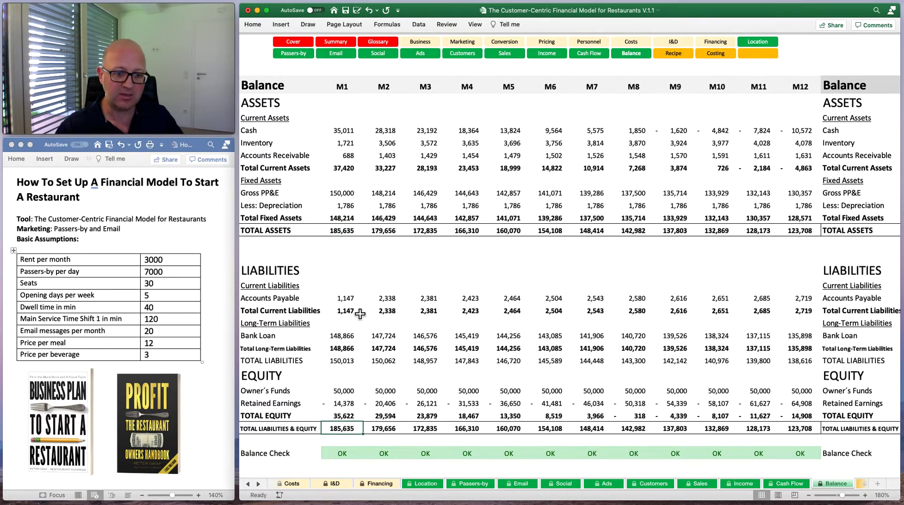
pyautogui.click(350, 235)
pyautogui.click(352, 429)
pyautogui.click(342, 279)
pyautogui.click(341, 231)
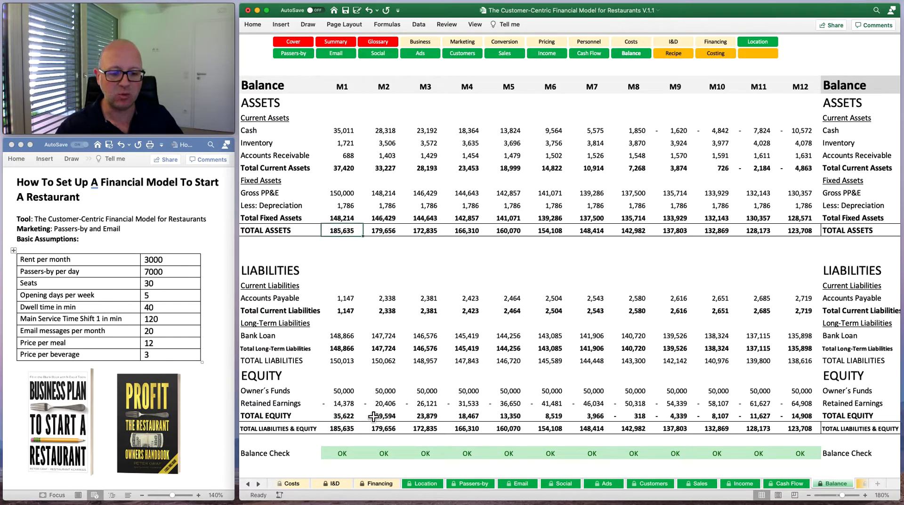
# Verify the Balance Check row for M1 and M2 against the total assets and total liabilities and equity rows
pyautogui.click(343, 454)
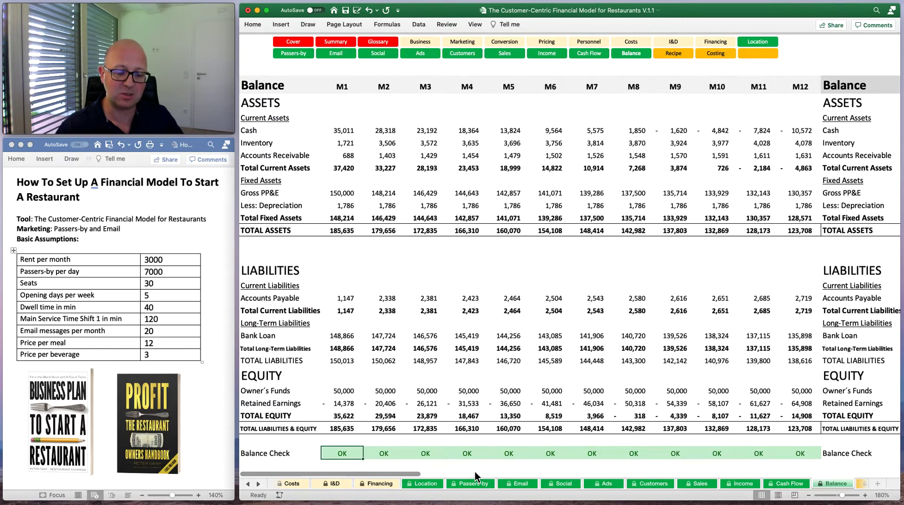
pyautogui.click(337, 232)
pyautogui.click(351, 429)
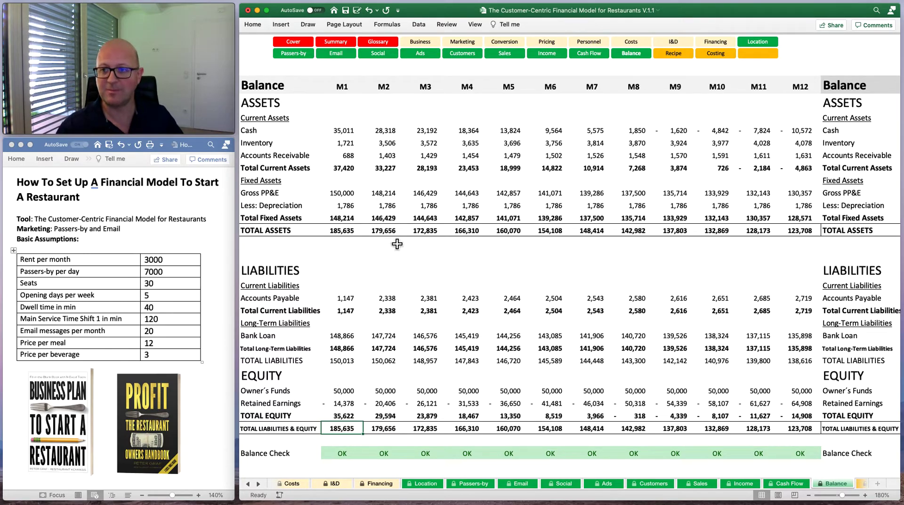
pyautogui.click(342, 452)
pyautogui.click(398, 456)
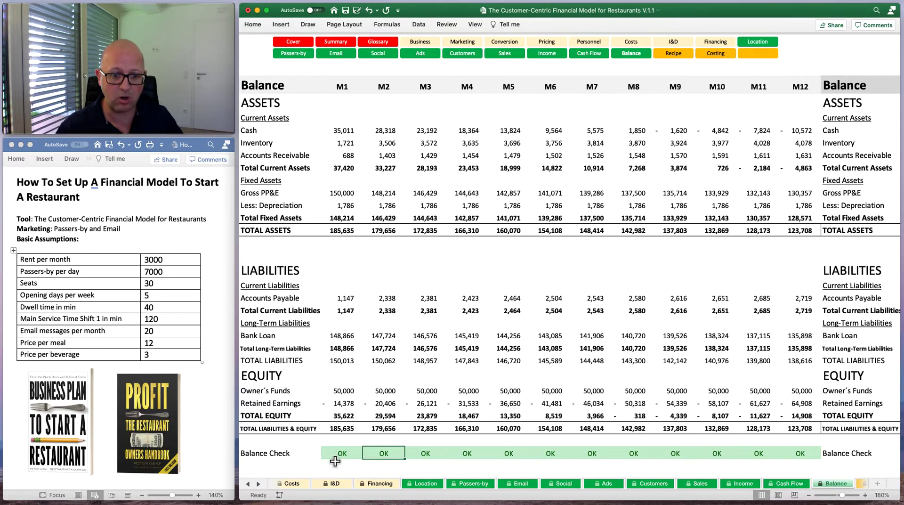
pyautogui.click(356, 455)
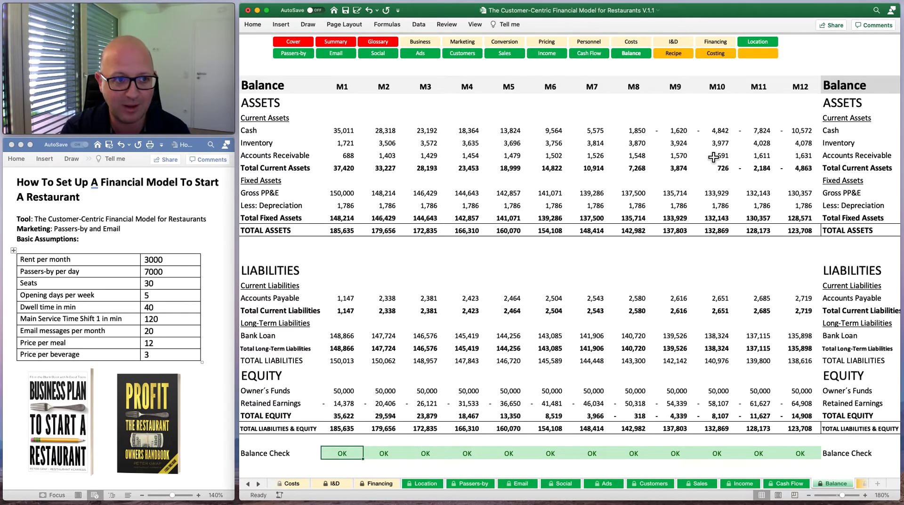
# Go back to the input sheets and review the assumptions on the Business and Marketing sheets
pyautogui.click(250, 485)
pyautogui.click(250, 485)
pyautogui.click(249, 485)
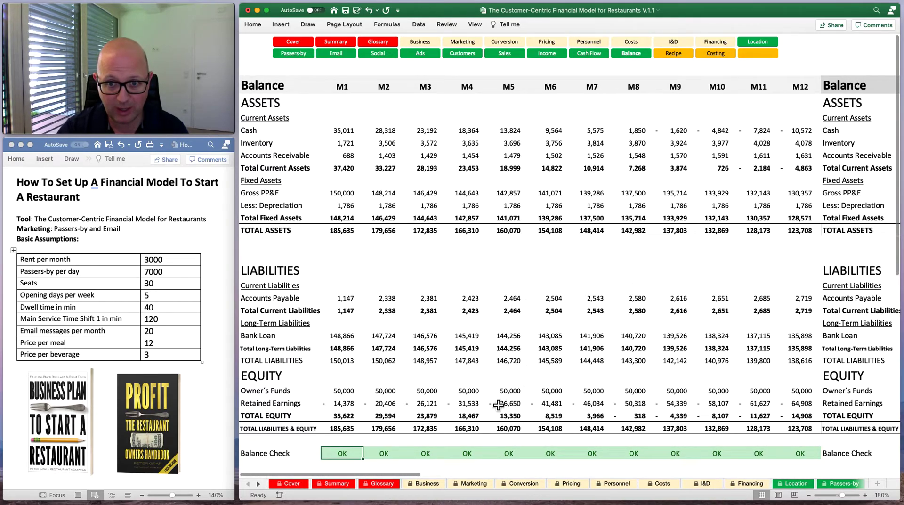
pyautogui.click(427, 484)
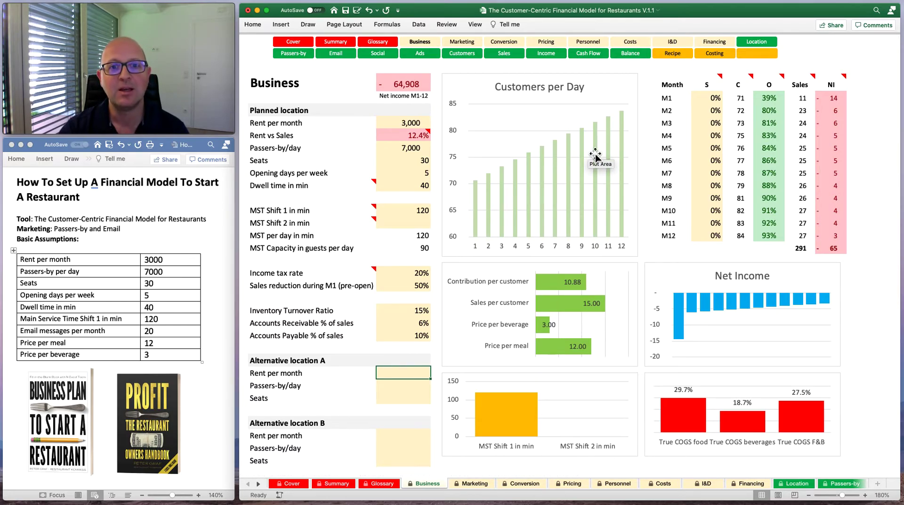
pyautogui.moveTo(593, 153)
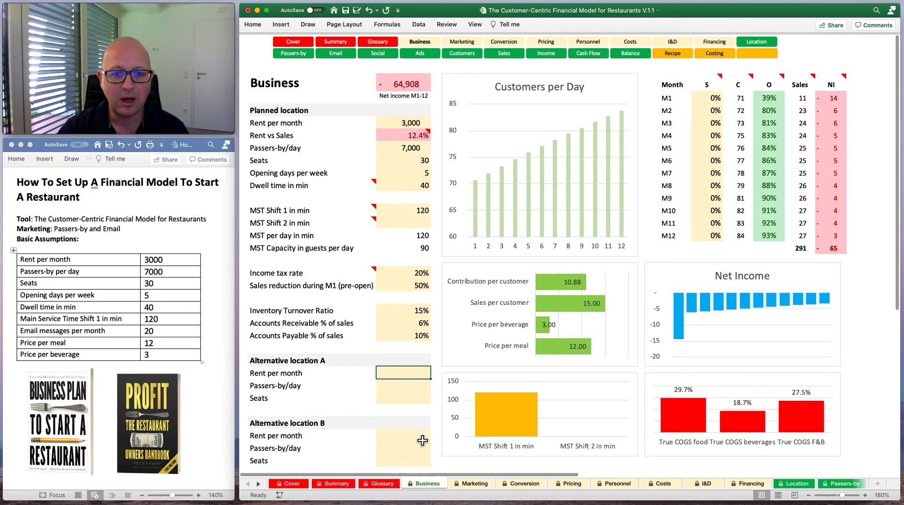
pyautogui.click(473, 485)
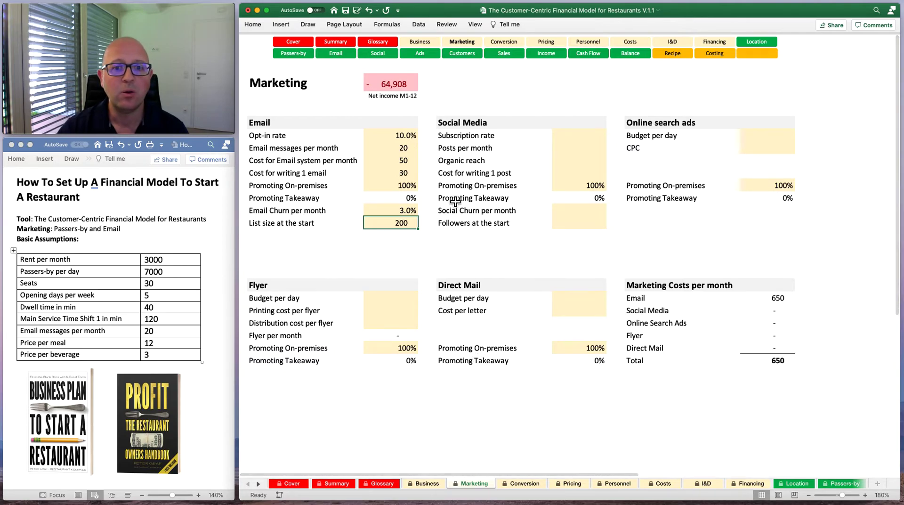
# Set the on-premises email conversion rate to 1.1% on the Conversion sheet and view the note on the passers-by conversion rate
pyautogui.click(523, 484)
pyautogui.click(417, 216)
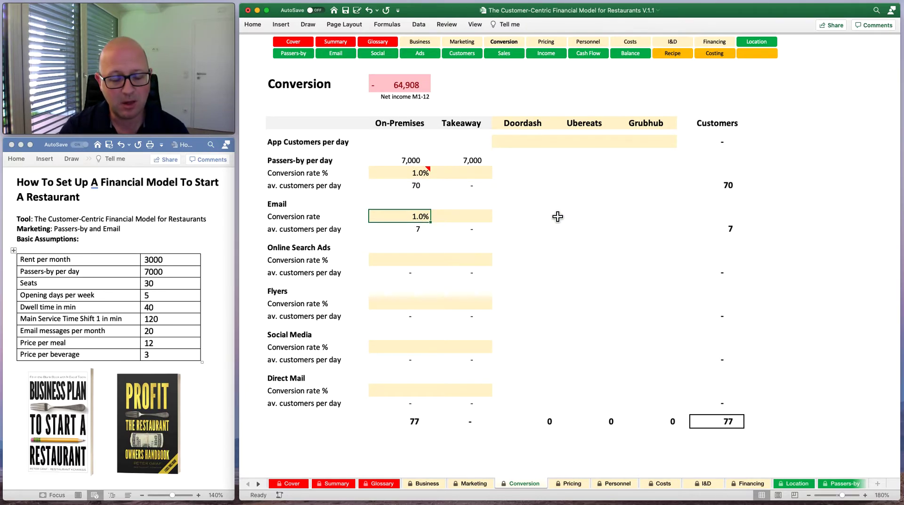
pyautogui.write('1.1')
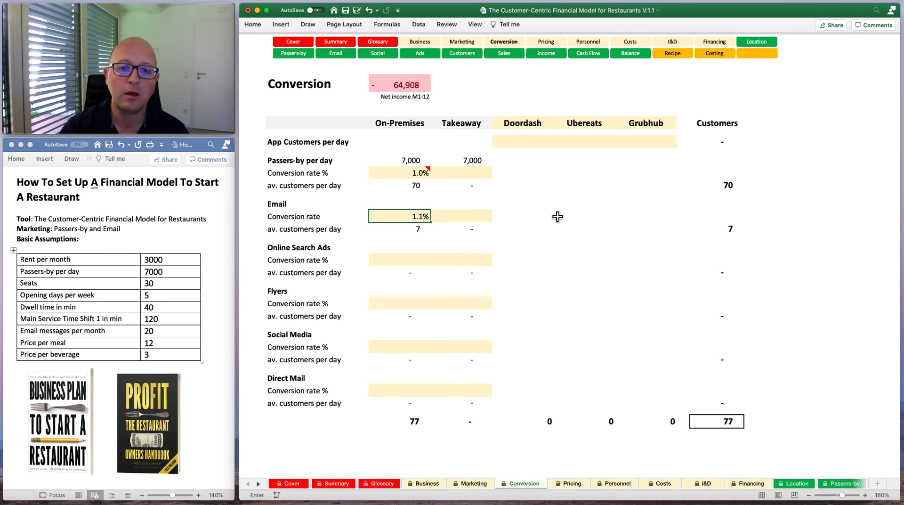
pyautogui.press('Return')
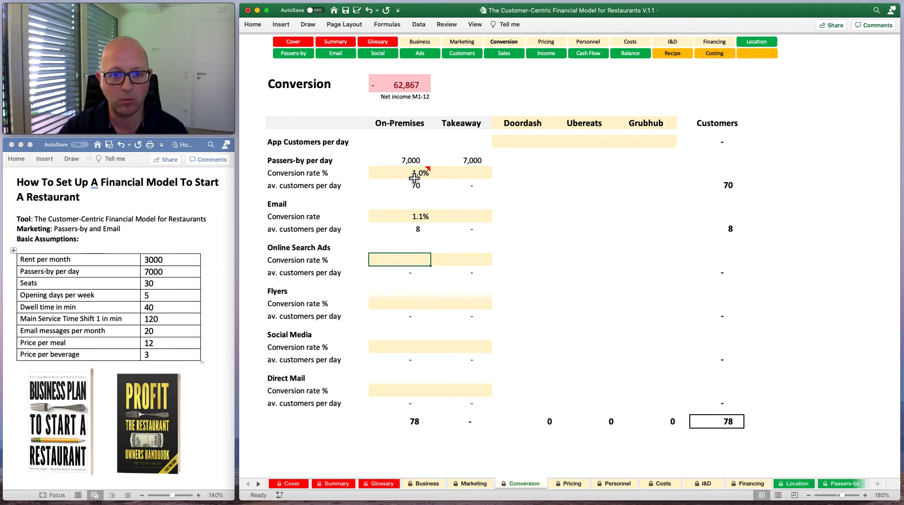
pyautogui.moveTo(416, 175)
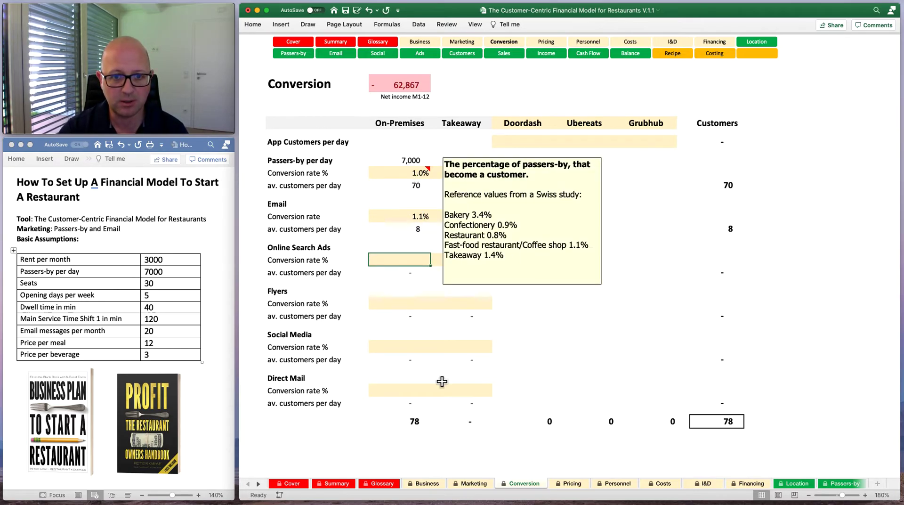
# Set the on-premises COGS to 25% of sales for food and 15% for beverages on the Pricing sheet
pyautogui.click(568, 485)
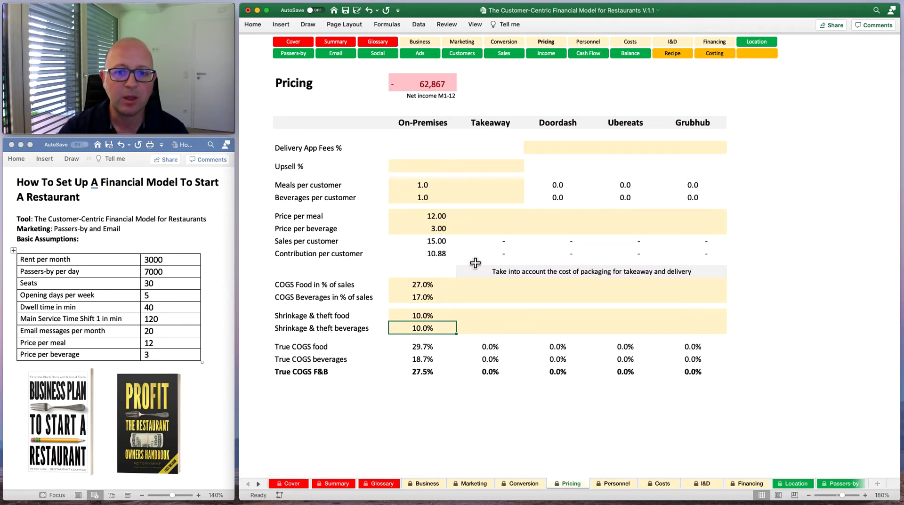
pyautogui.click(425, 284)
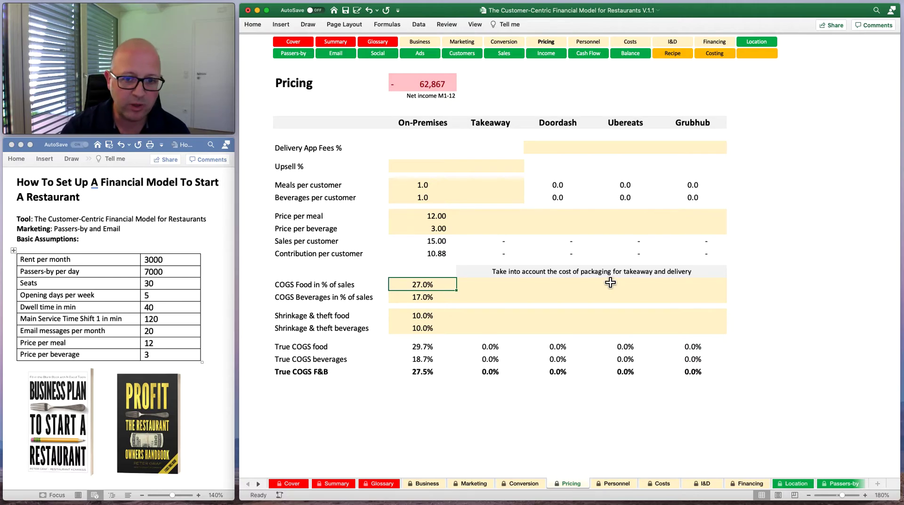
pyautogui.write('25')
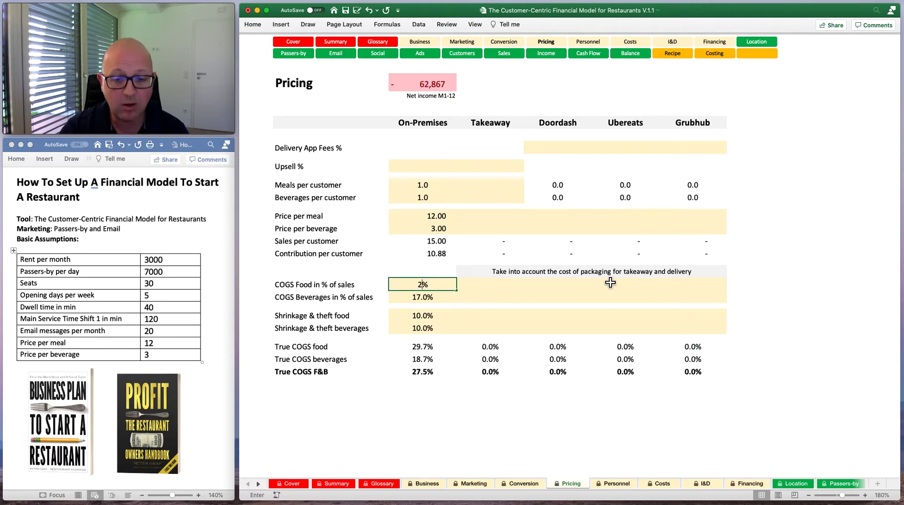
pyautogui.press('Return')
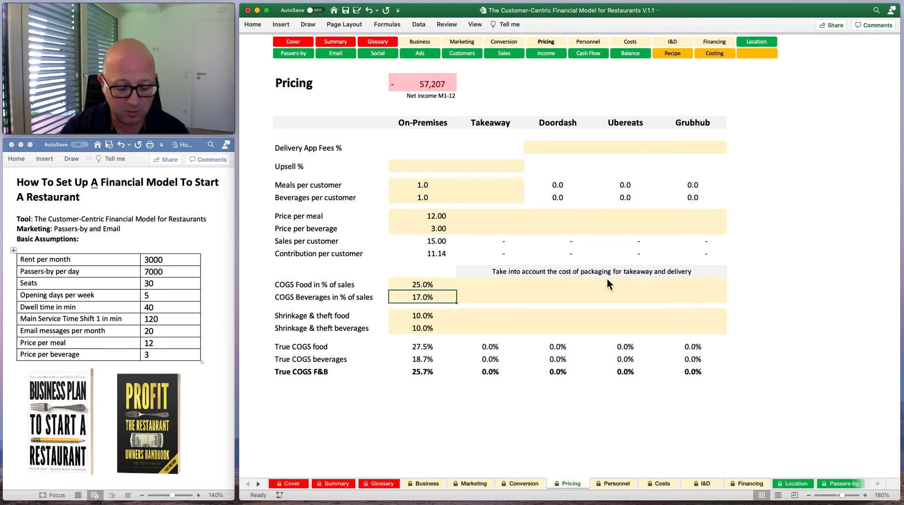
pyautogui.write('15')
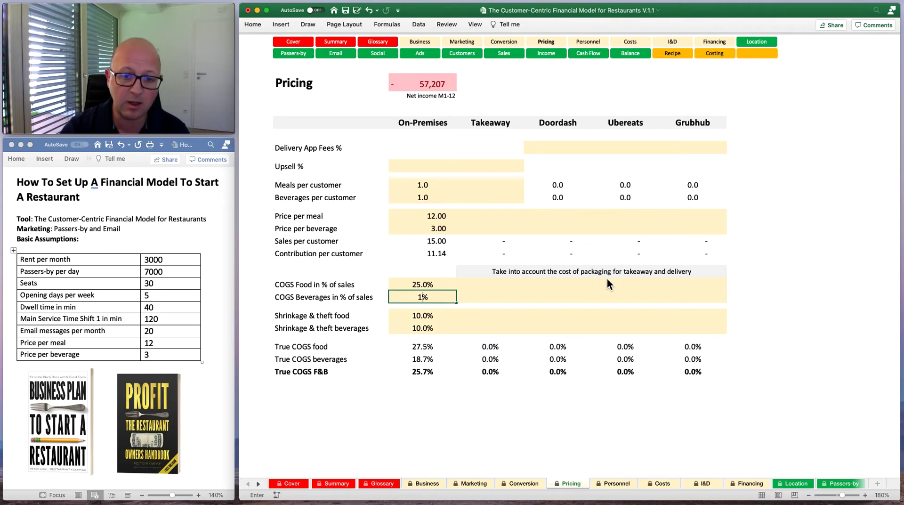
pyautogui.press('Return')
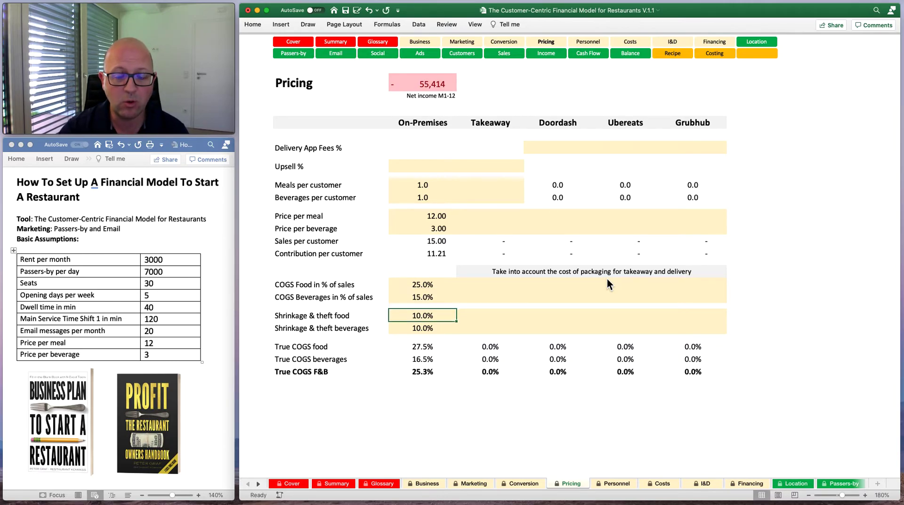
pyautogui.press('Up')
pyautogui.press('Up')
pyautogui.press('Down')
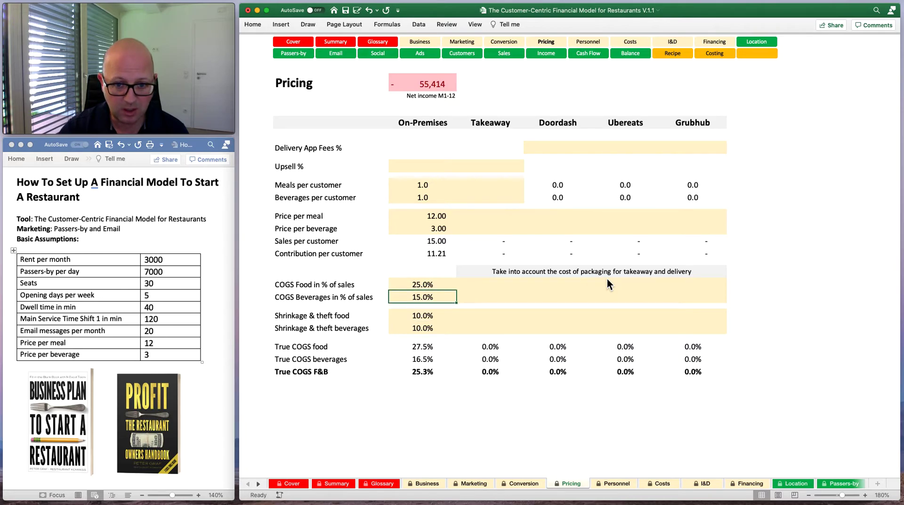
pyautogui.press('Down')
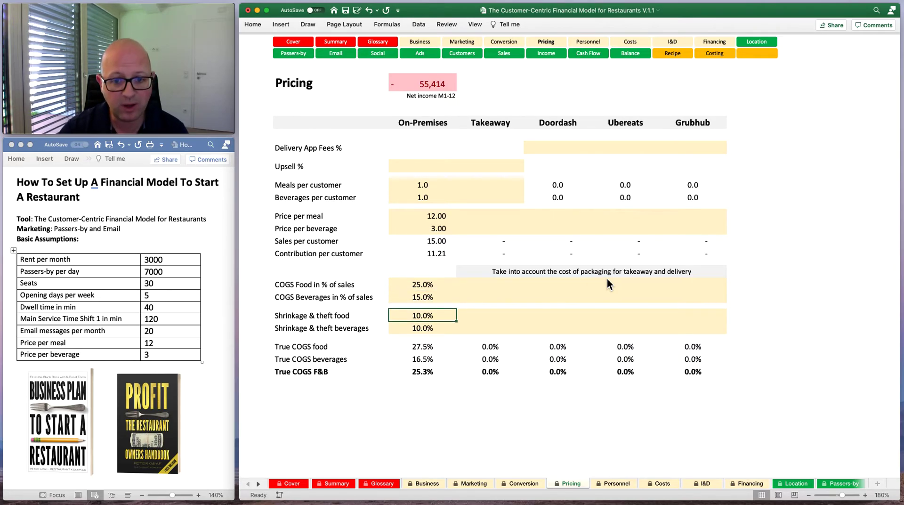
# Set the on-premises shrinkage and theft rates to 5% for both food and beverages on the Pricing sheet
pyautogui.write('5')
pyautogui.press('Return')
pyautogui.write('5')
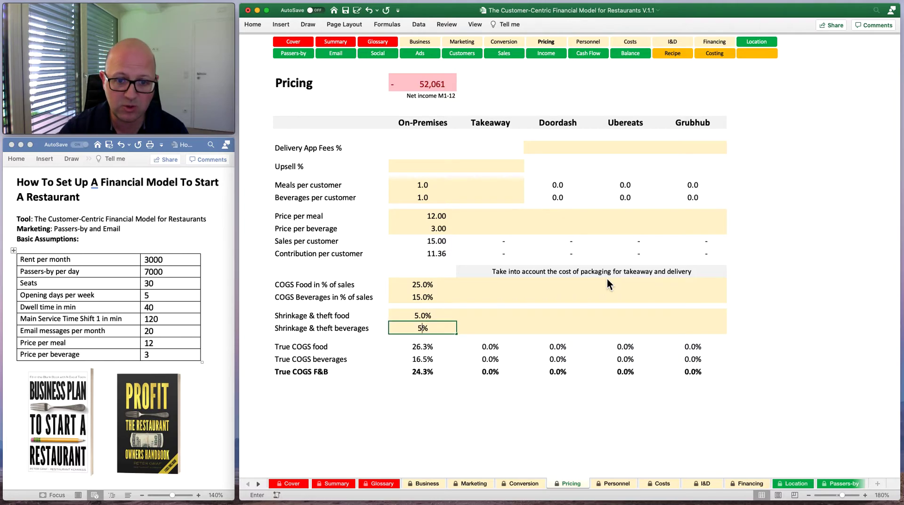
pyautogui.press('Return')
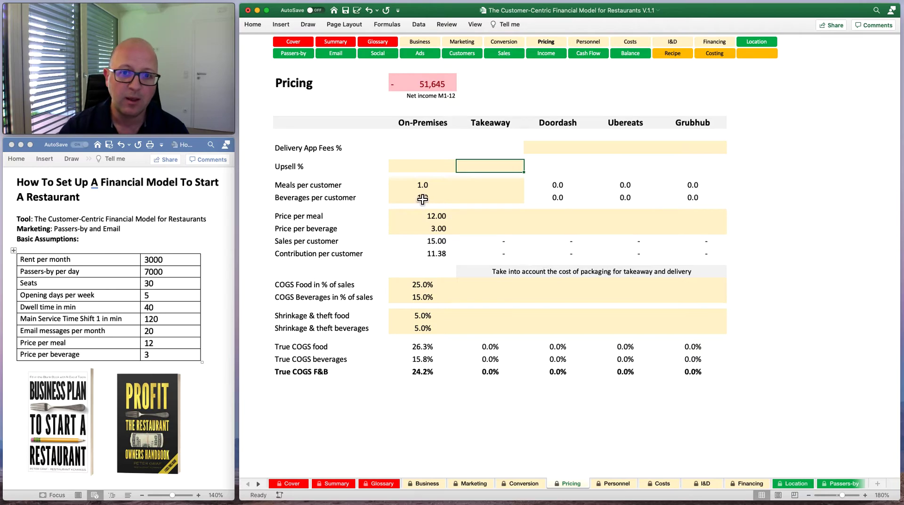
# Set the on-premises upsell rate to 25% on the Pricing sheet
pyautogui.click(405, 168)
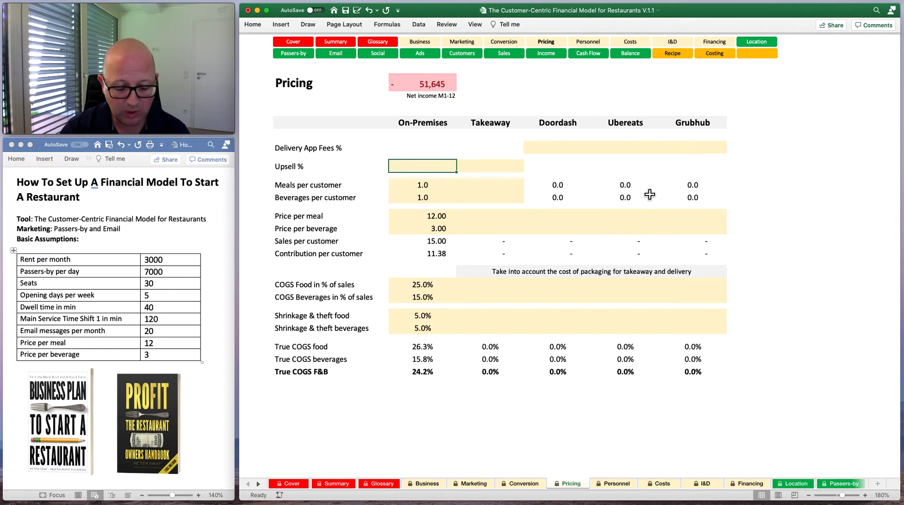
pyautogui.write('25')
pyautogui.press('Return')
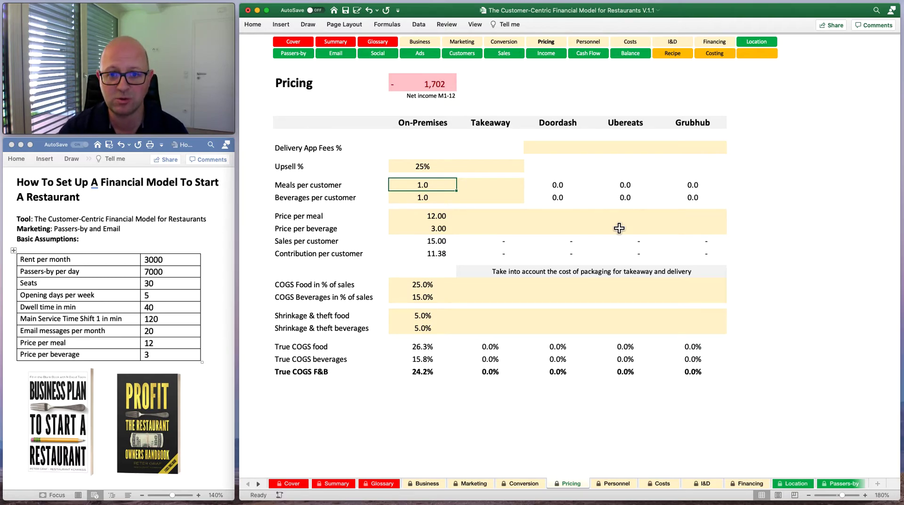
pyautogui.click(419, 202)
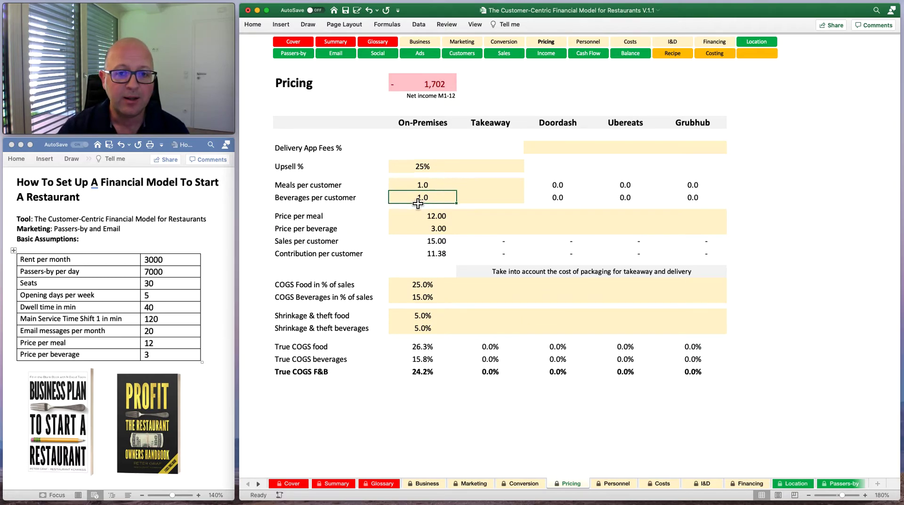
# Set the waiter service time to 2 minutes per meal and 1.5 minutes per beverage on the Personnel sheet
pyautogui.click(616, 483)
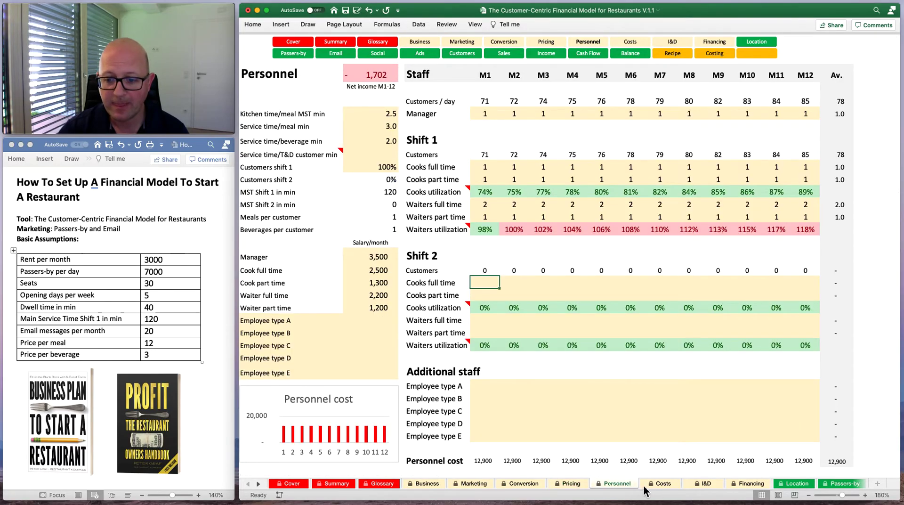
pyautogui.hscroll(1, 400, 340)
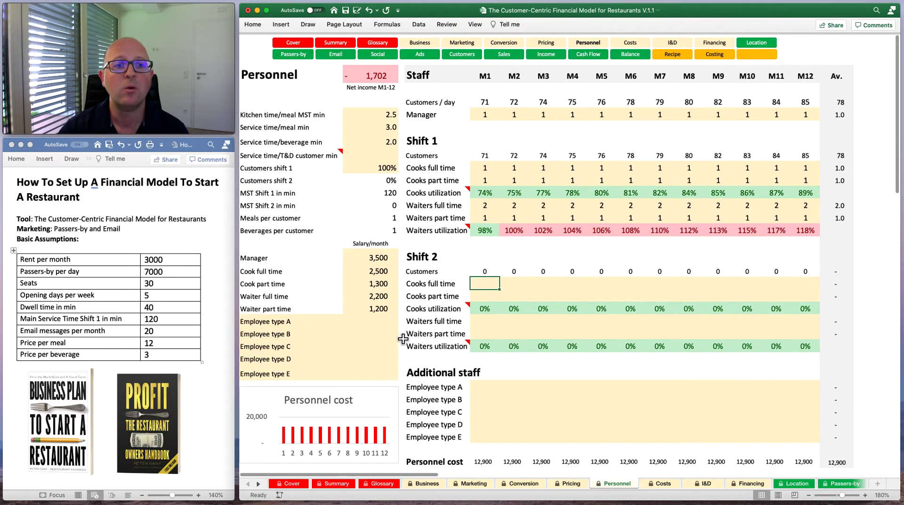
pyautogui.click(371, 116)
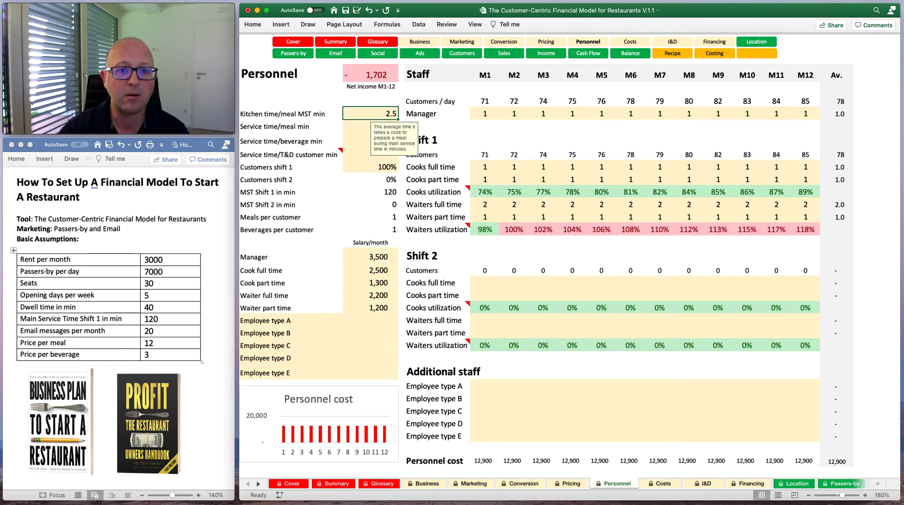
pyautogui.click(354, 131)
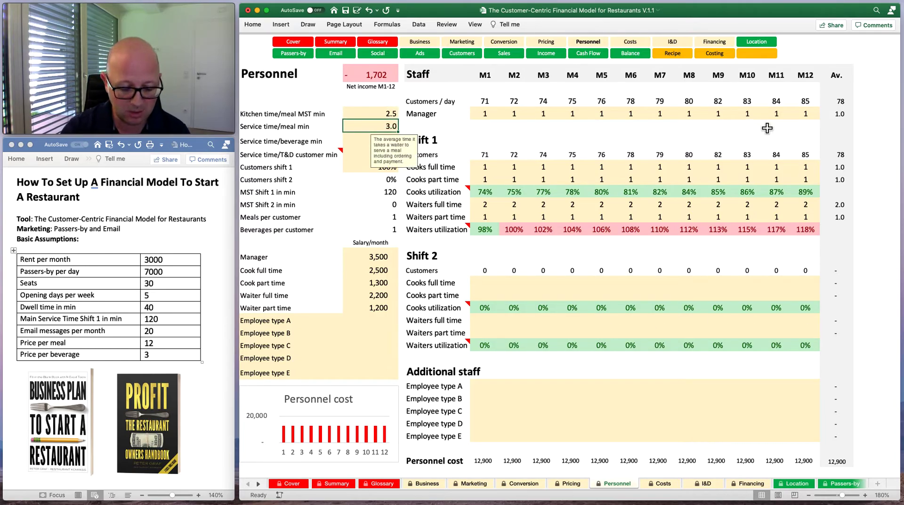
pyautogui.write('2')
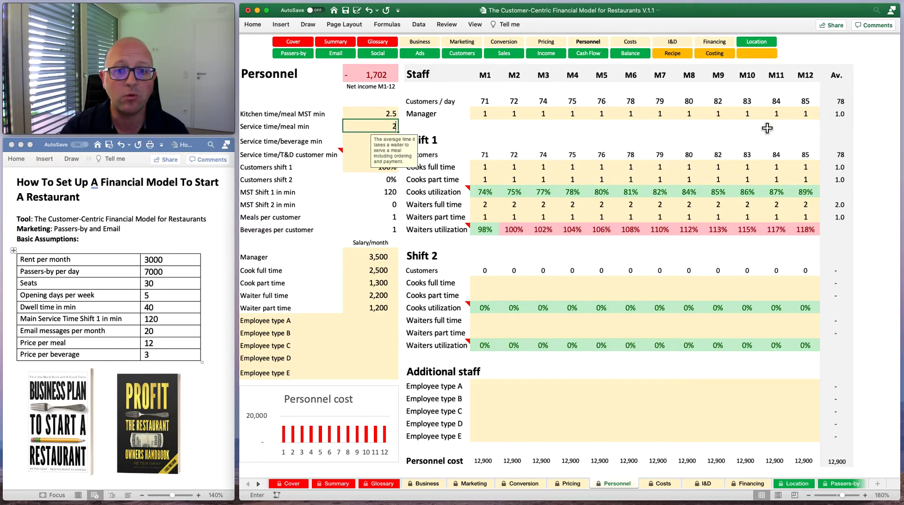
pyautogui.press('Return')
pyautogui.write('1.5')
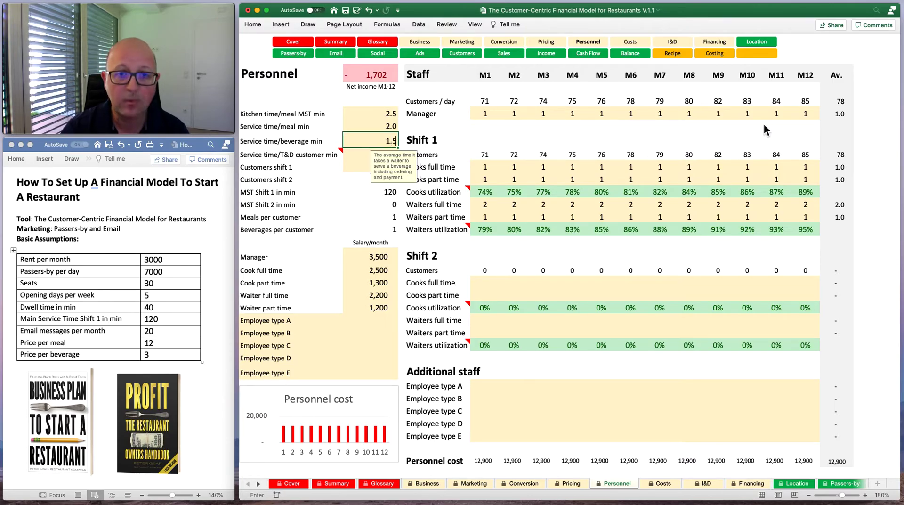
pyautogui.press('Return')
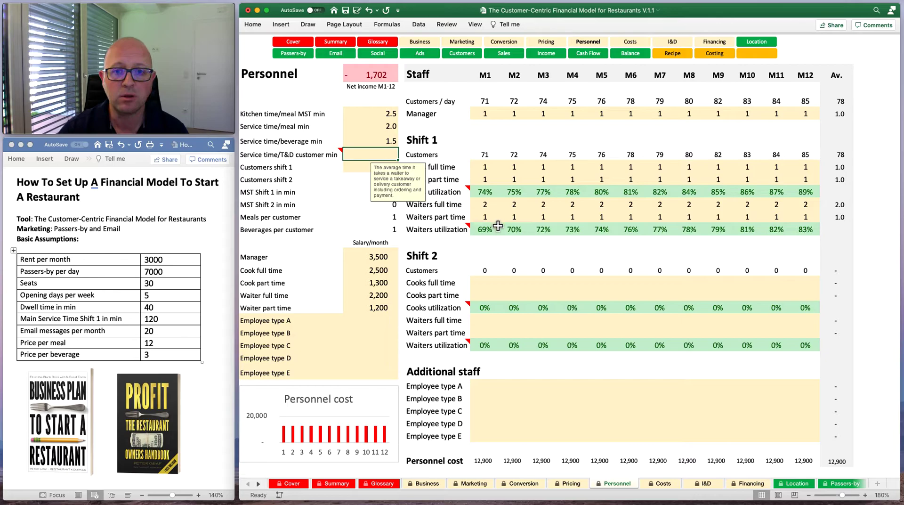
# Clear the part-time waiters of Shift 1 for all months from M1 to M12
pyautogui.click(516, 215)
pyautogui.click(485, 217)
pyautogui.press('Delete')
pyautogui.press('Right')
pyautogui.press('Delete')
pyautogui.press('Right')
pyautogui.press('Delete')
pyautogui.press('Right')
pyautogui.press('Delete')
pyautogui.press('Right')
pyautogui.press('Delete')
pyautogui.press('Right')
pyautogui.press('Delete')
pyautogui.press('Right')
pyautogui.press('Delete')
pyautogui.press('Right')
pyautogui.press('Delete')
pyautogui.press('Right')
pyautogui.press('Delete')
pyautogui.press('Right')
pyautogui.press('Delete')
pyautogui.press('Right')
pyautogui.press('Delete')
pyautogui.press('Right')
pyautogui.press('Delete')
pyautogui.press('Left')
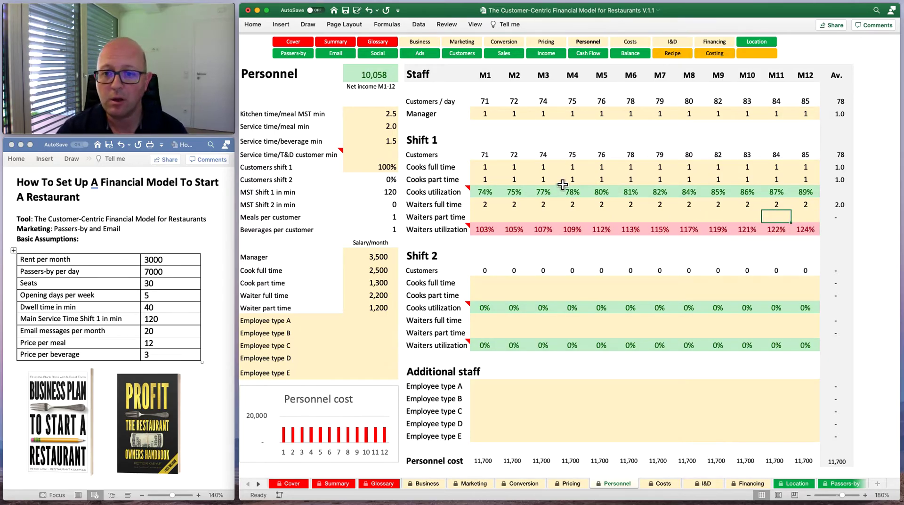
# Try removing the Shift 1 part-time cook in M1, and restore the count to 1
pyautogui.click(375, 117)
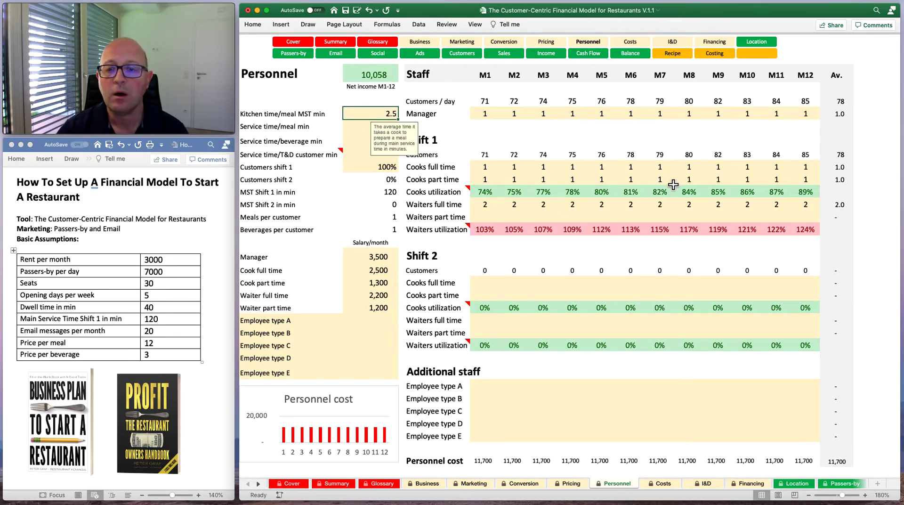
pyautogui.click(493, 182)
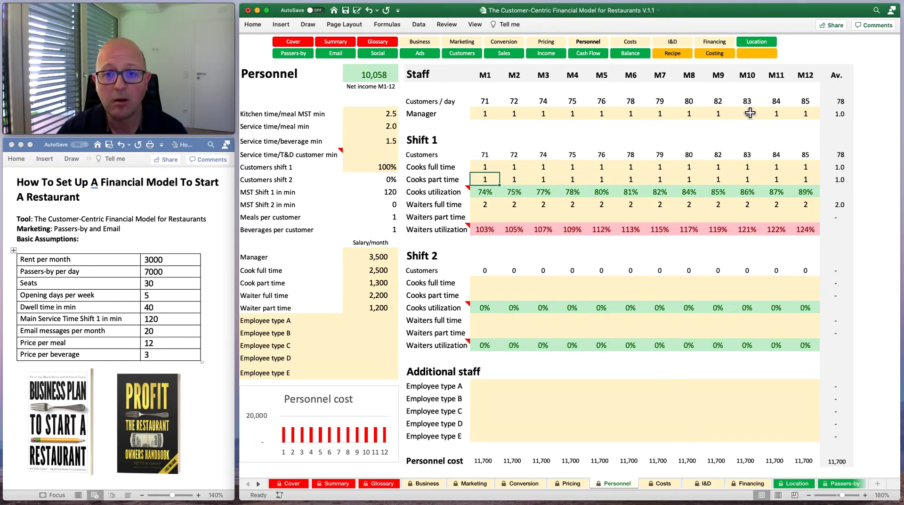
pyautogui.press('Delete')
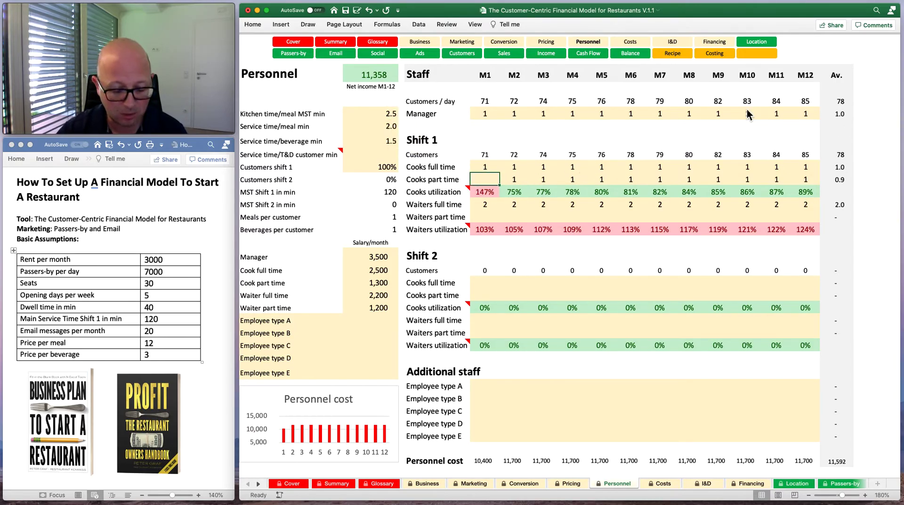
pyautogui.write('1')
pyautogui.press('Tab')
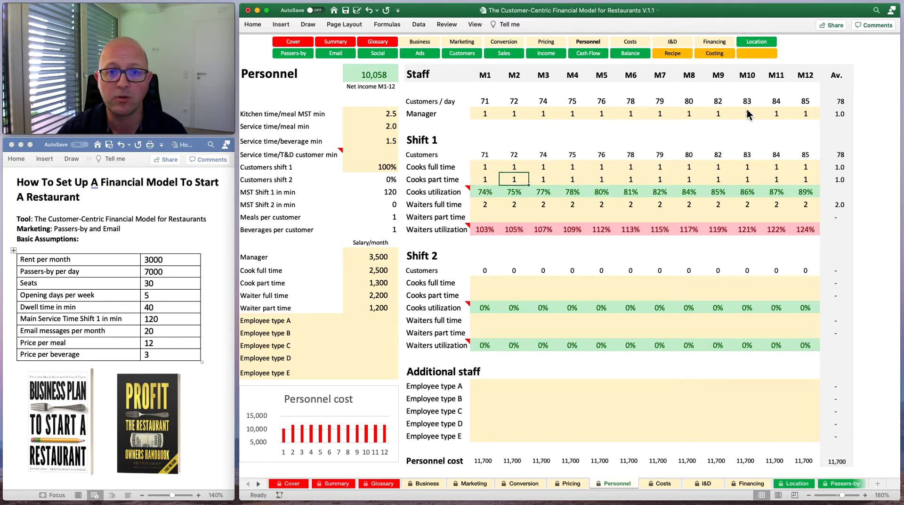
# Review the monthly sales, EBITDA and net income on the Income sheet
pyautogui.hscroll(4, 571, 312)
pyautogui.hscroll(-4, 571, 315)
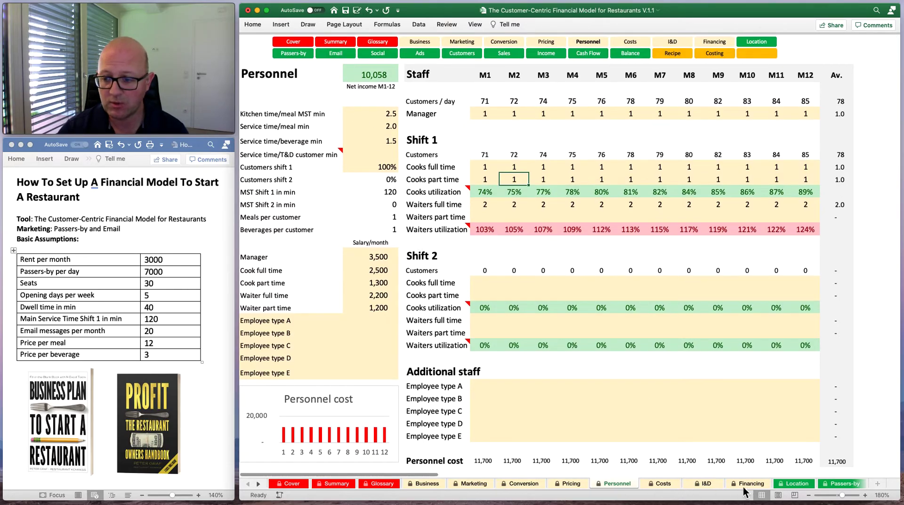
pyautogui.click(259, 484)
pyautogui.click(258, 484)
pyautogui.click(259, 484)
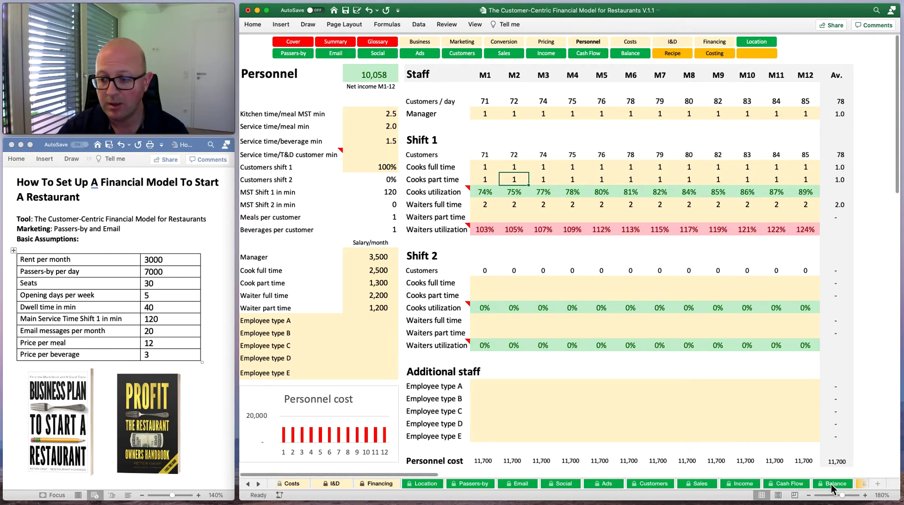
pyautogui.click(739, 483)
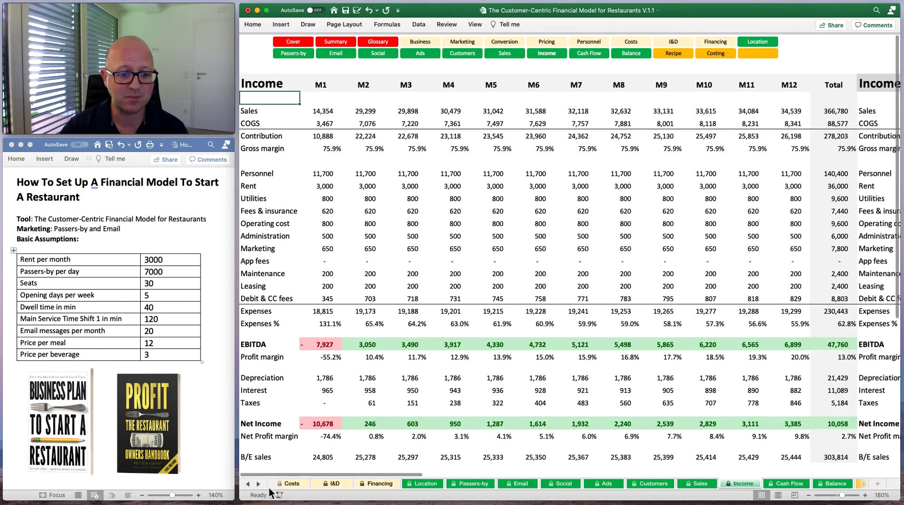
# Set the planned location's rent to 2,500 per month and its passers-by to 8,000 per day on the Business sheet
pyautogui.click(249, 483)
pyautogui.click(248, 484)
pyautogui.click(249, 484)
pyautogui.click(248, 484)
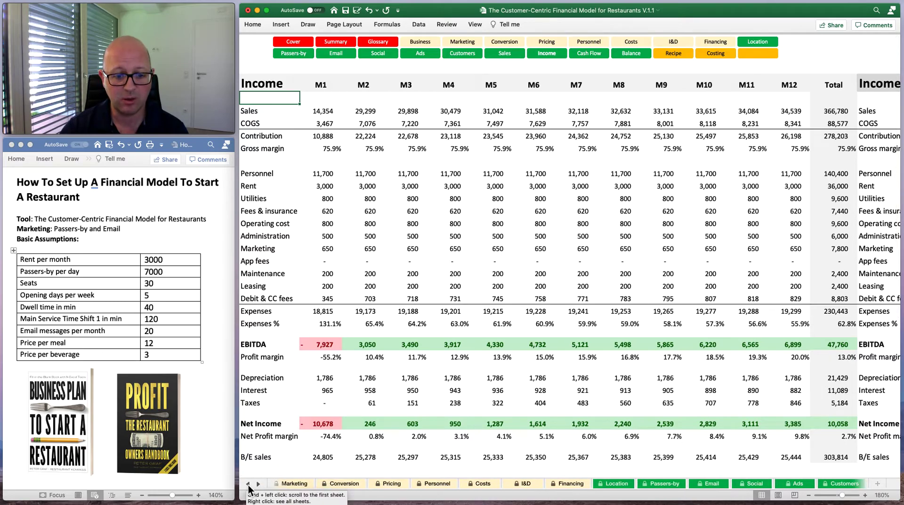
pyautogui.click(248, 484)
pyautogui.click(248, 484)
pyautogui.click(248, 484)
pyautogui.click(248, 484)
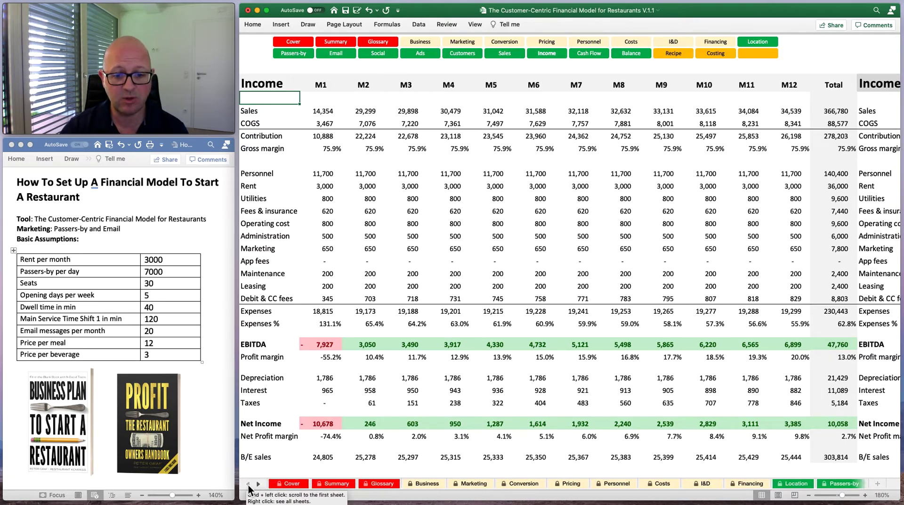
pyautogui.click(426, 483)
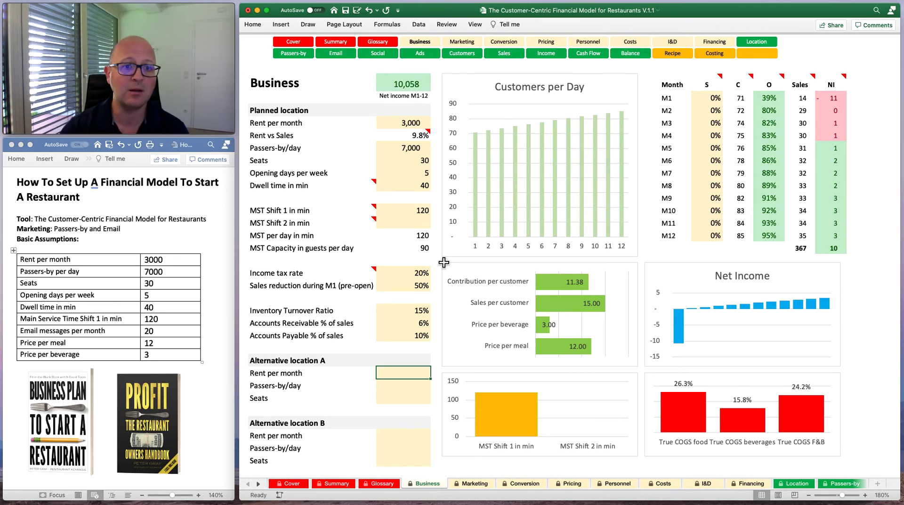
pyautogui.click(404, 124)
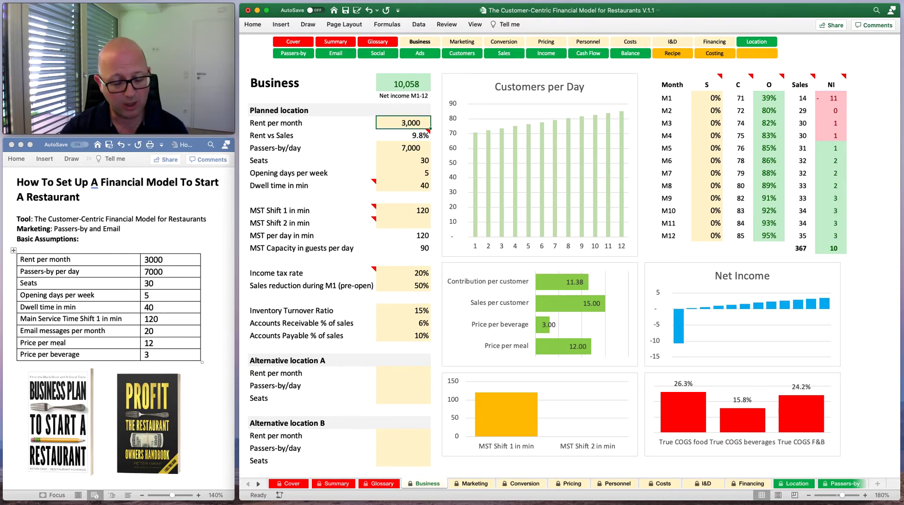
pyautogui.write('2500')
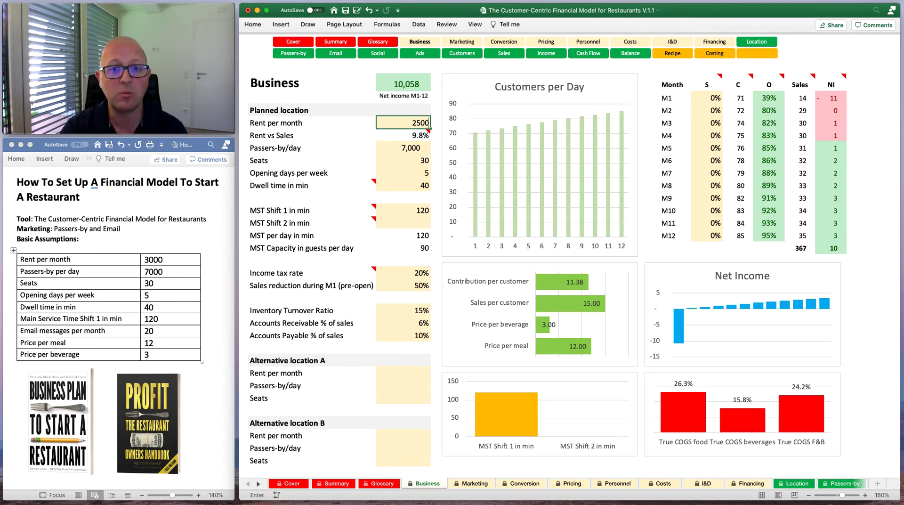
pyautogui.press('Return')
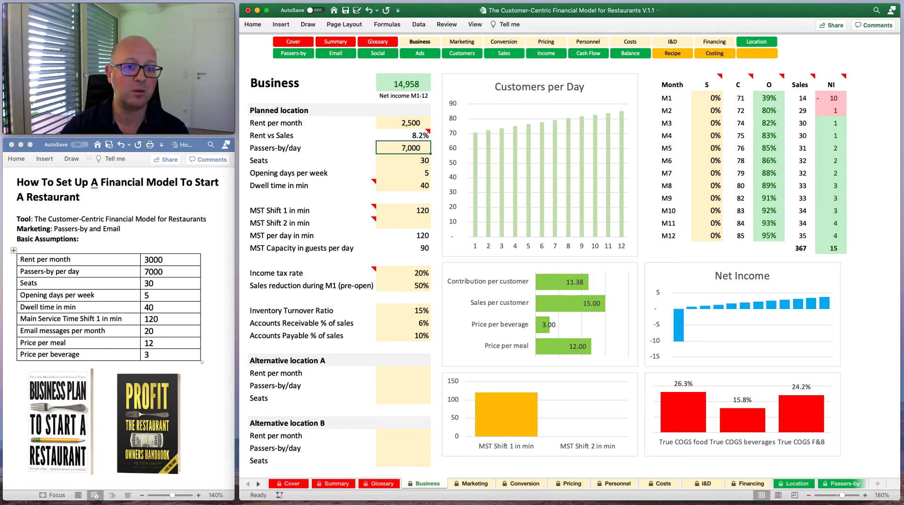
pyautogui.write('8,')
pyautogui.write('000')
pyautogui.press('Return')
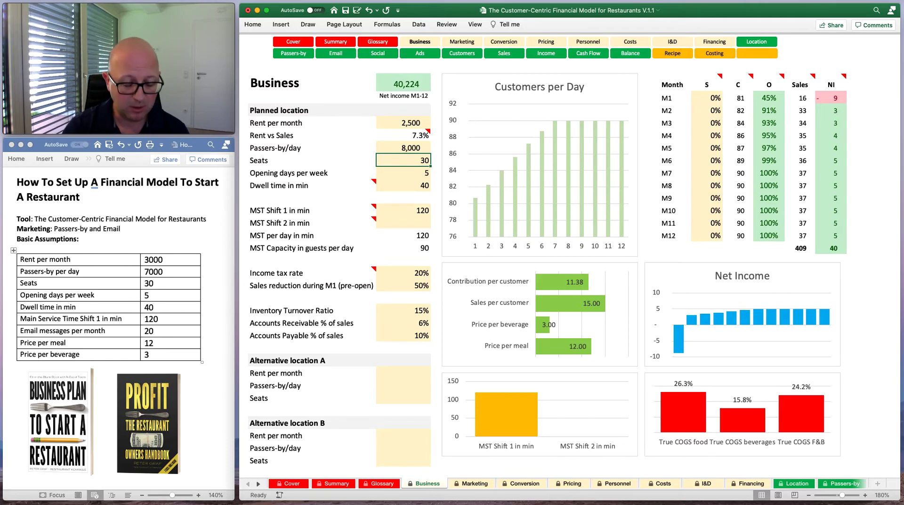
# Test the planned location with 35 seats and with 12 seats to compare the effect on net income
pyautogui.write('35')
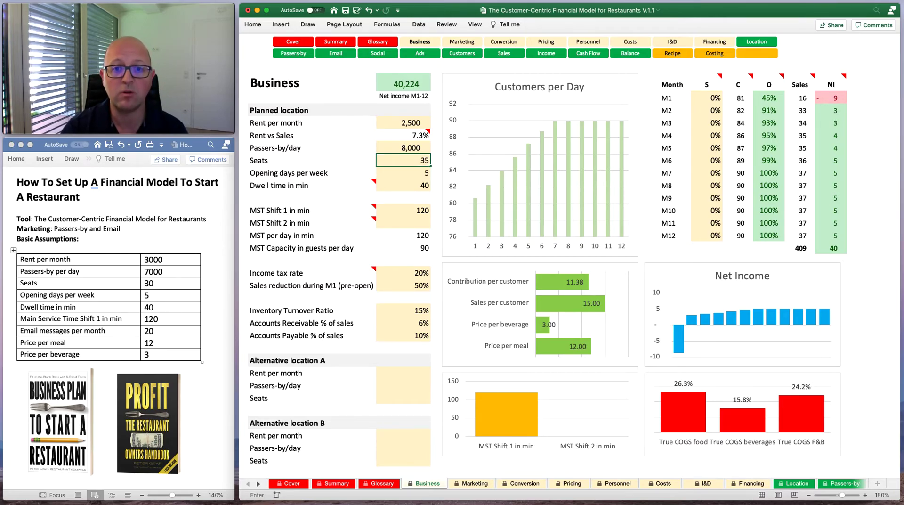
pyautogui.press('Return')
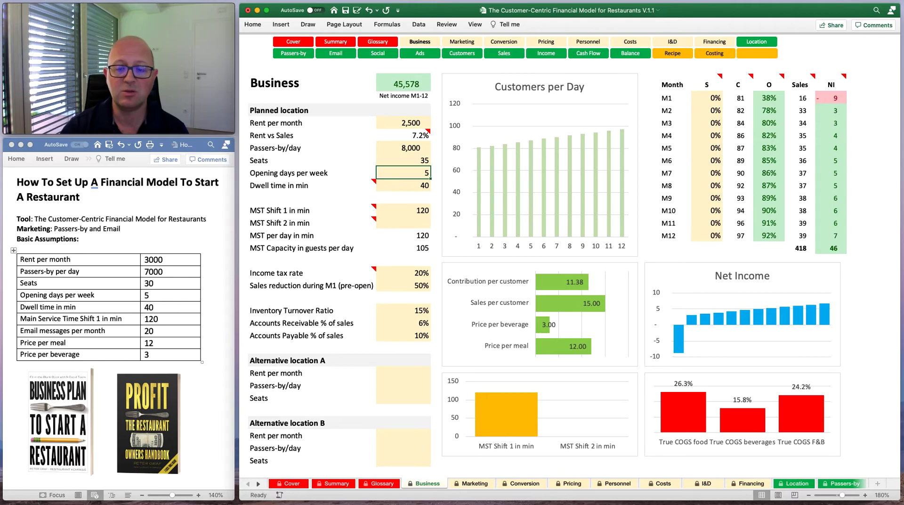
pyautogui.click(402, 161)
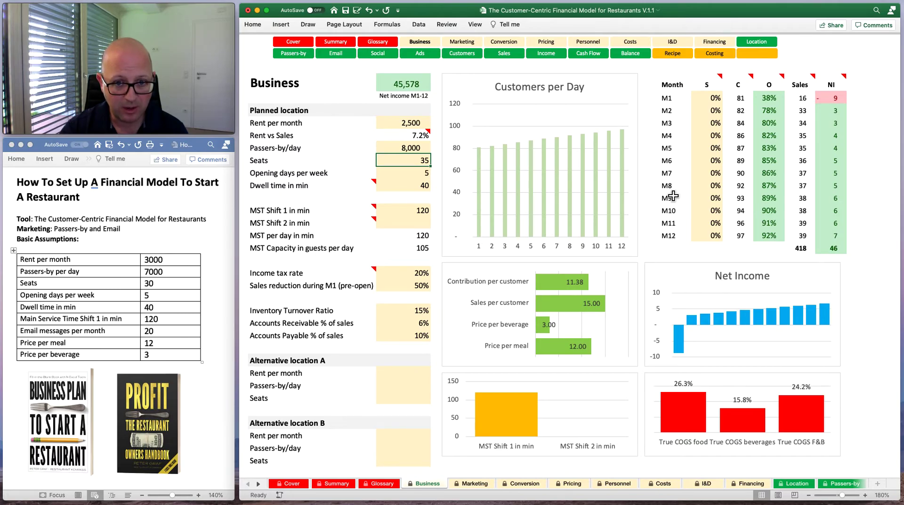
pyautogui.write('12')
pyautogui.press('Return')
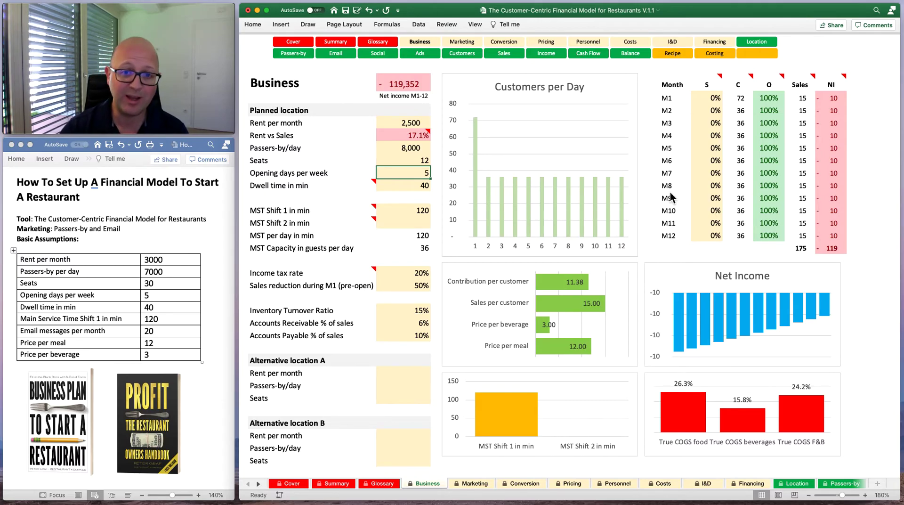
# Set the planned location's seats to 20 and check the monthly occupancy column
pyautogui.click(396, 161)
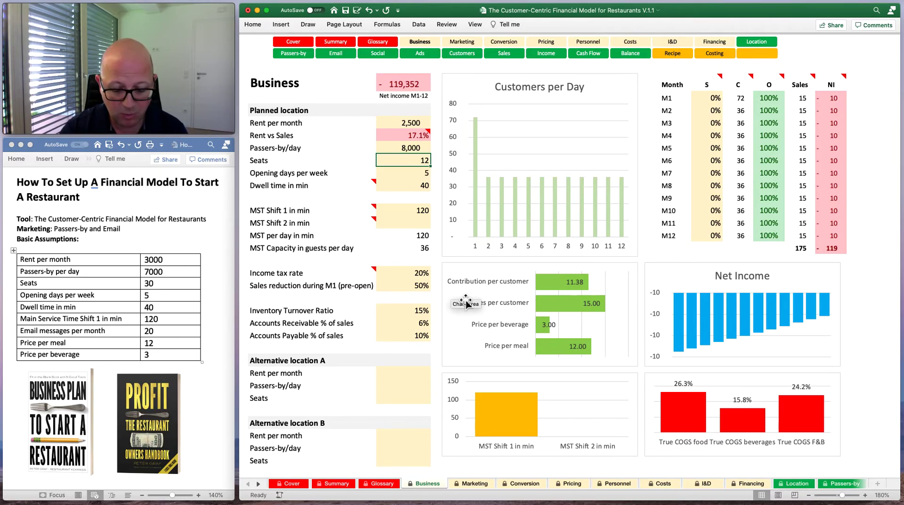
pyautogui.write('20')
pyautogui.press('Return')
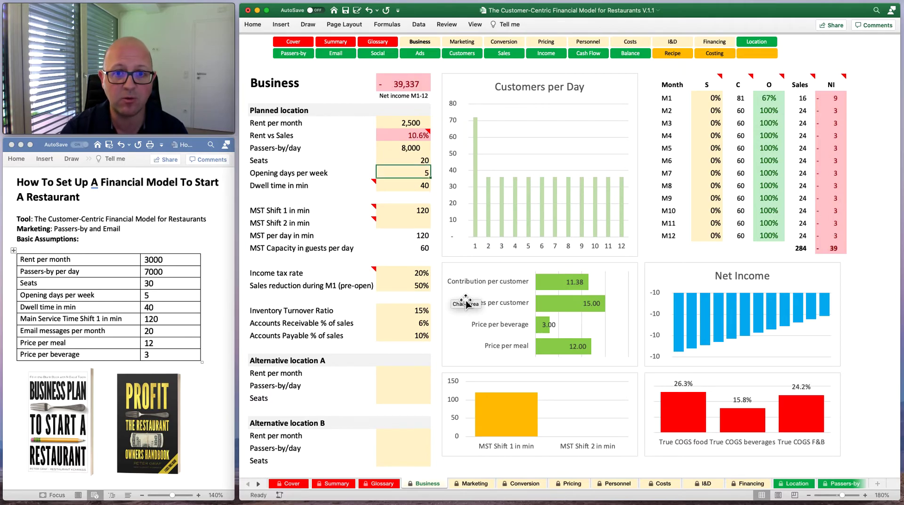
pyautogui.press('Up')
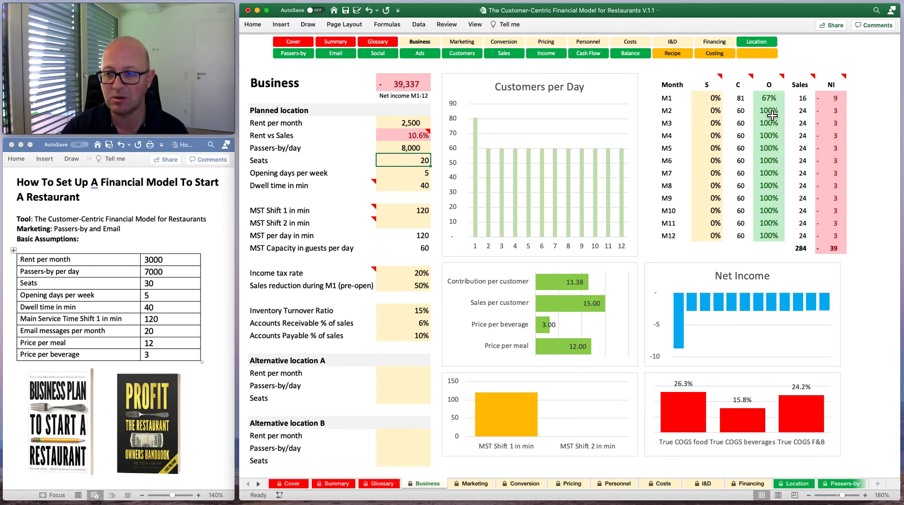
pyautogui.moveTo(779, 89)
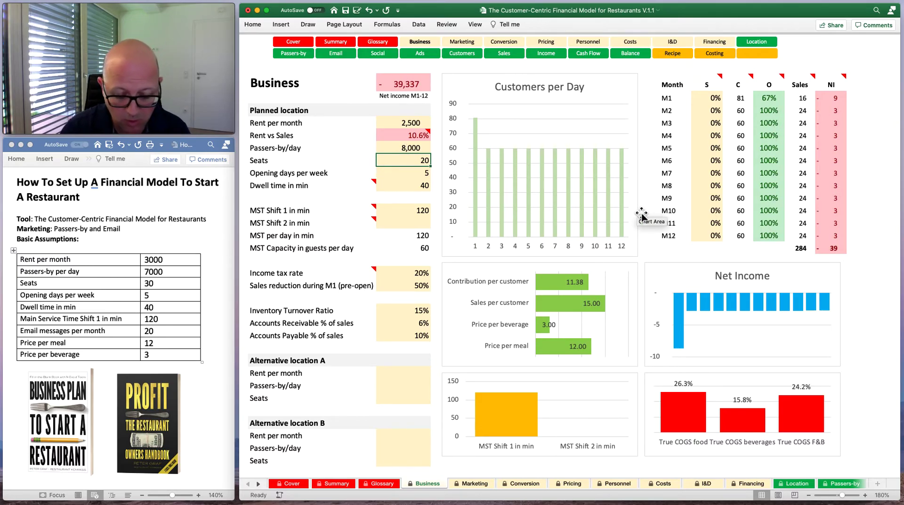
# Test the planned location with 30 seats and set its seats to 40 to compare the effect on net income
pyautogui.press('Return')
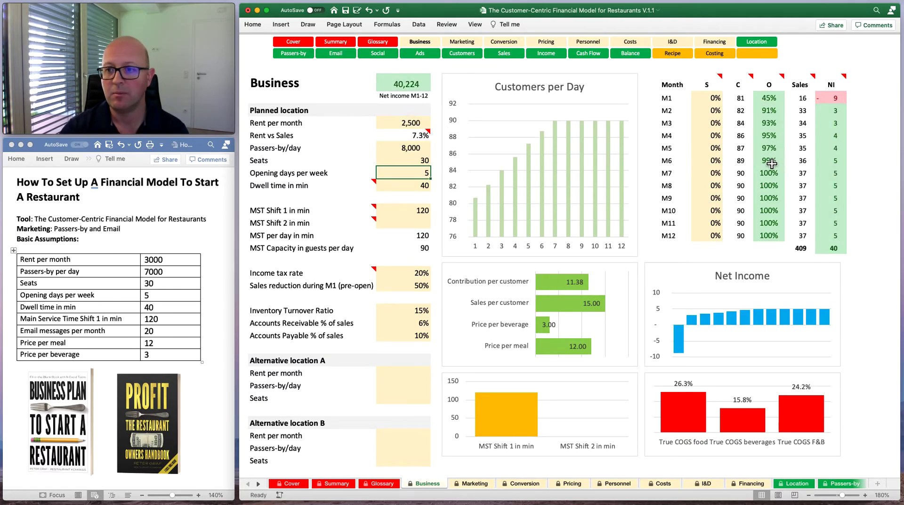
pyautogui.click(413, 161)
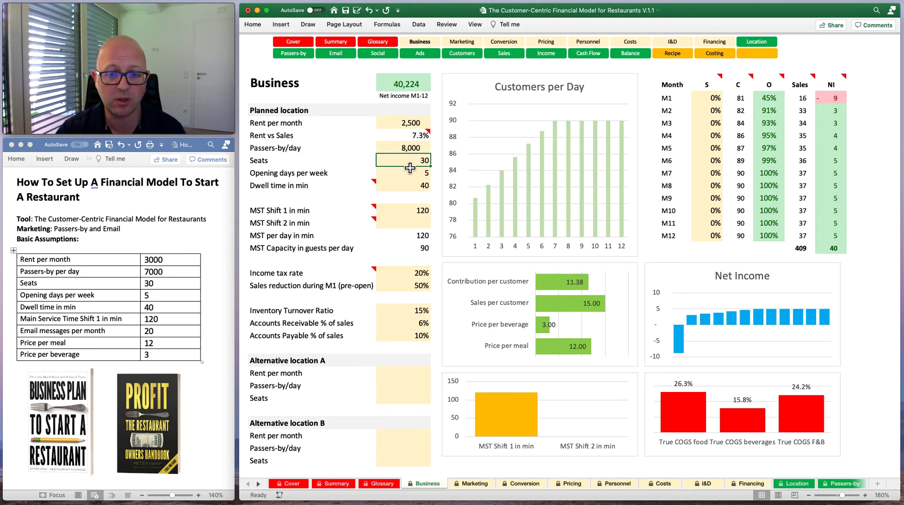
pyautogui.write('40')
pyautogui.press('Return')
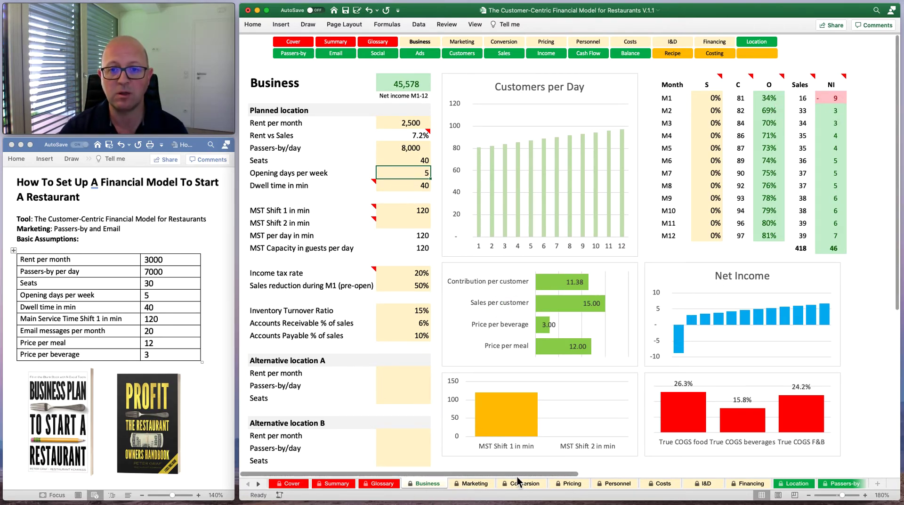
# Set the takeaway conversion rates for passers-by and for email to 1% each on the Conversion sheet
pyautogui.click(472, 483)
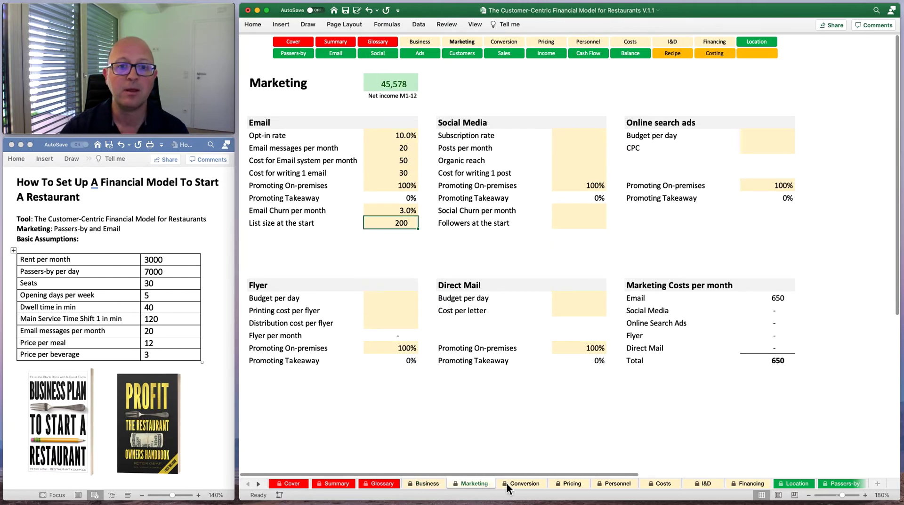
pyautogui.click(507, 485)
pyautogui.click(472, 178)
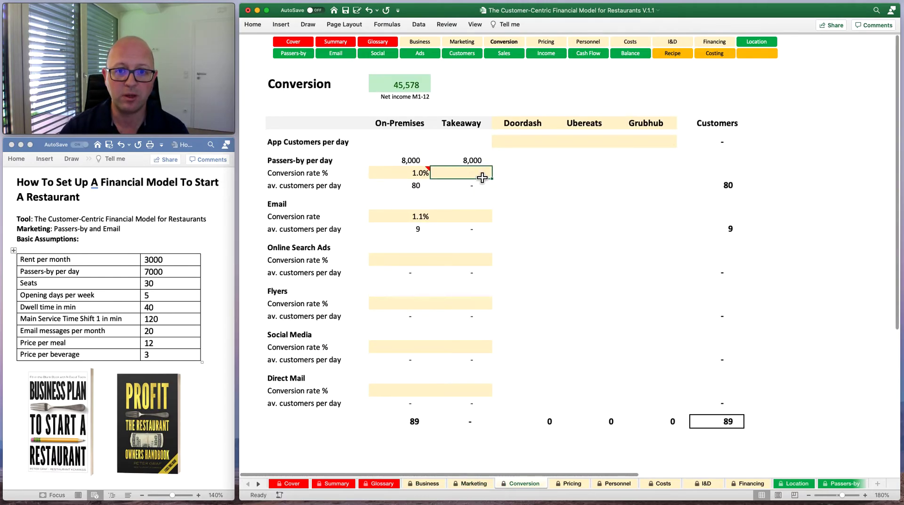
pyautogui.write('1%')
pyautogui.press('Return')
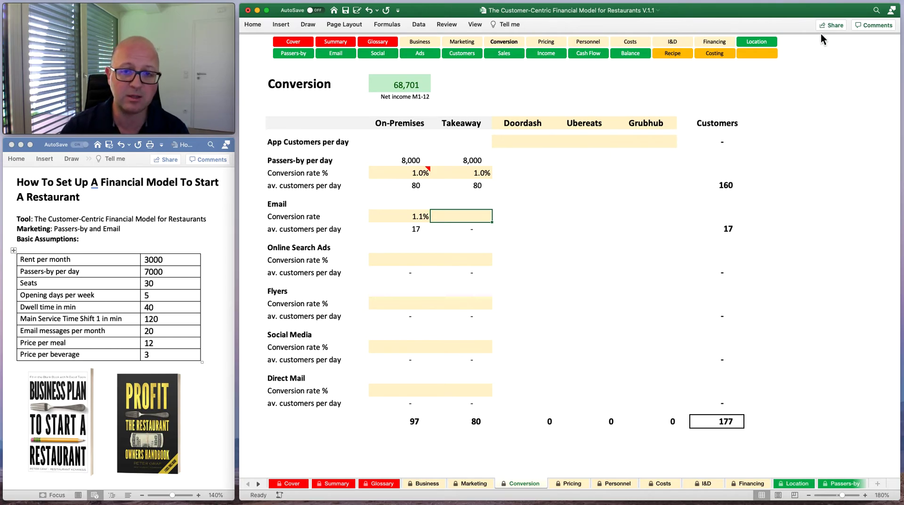
pyautogui.click(482, 174)
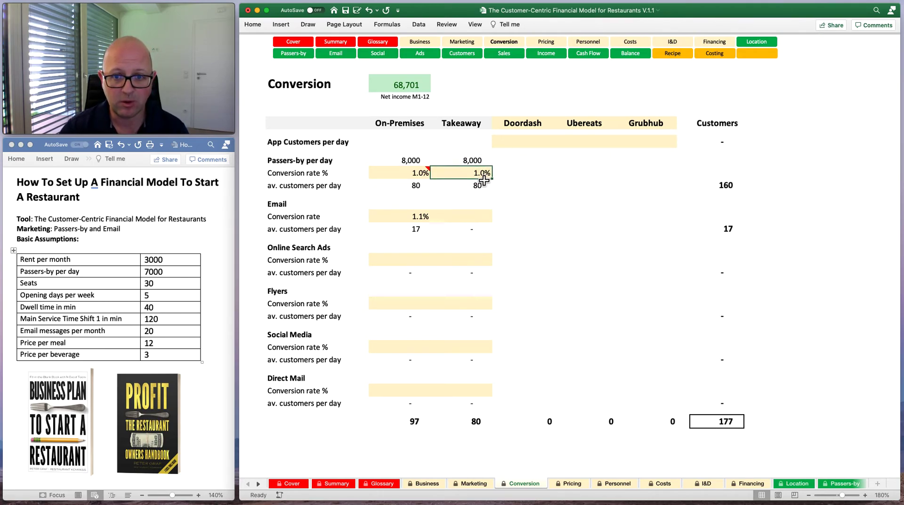
pyautogui.click(468, 216)
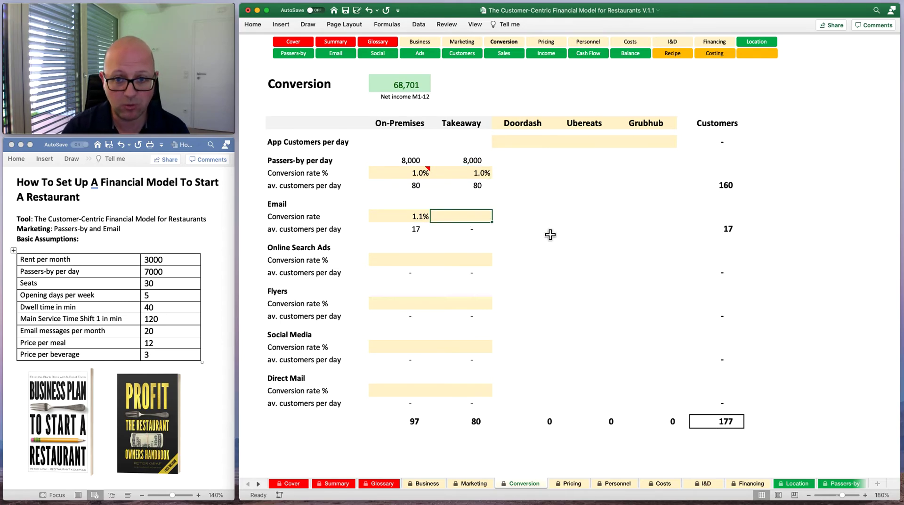
pyautogui.write('1')
pyautogui.press('Return')
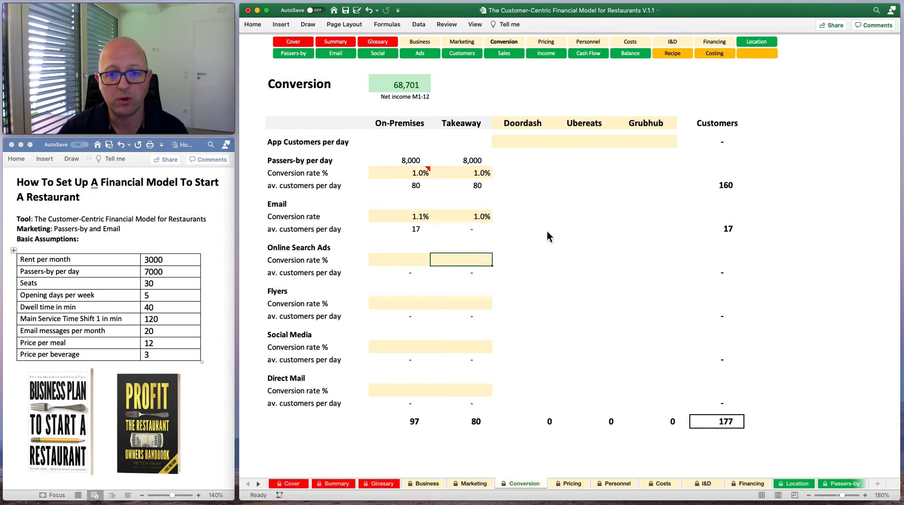
pyautogui.click(484, 219)
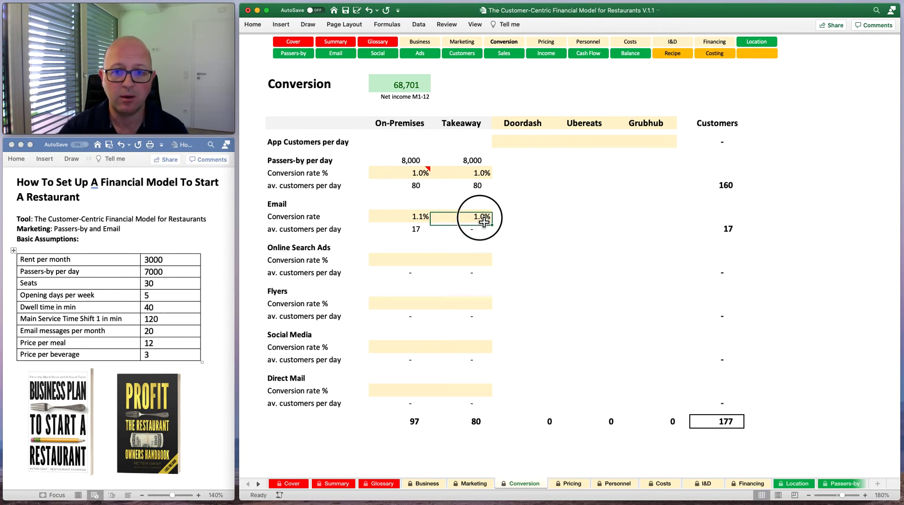
# Set takeaway to 1.5 meals and 0.5 beverages per customer on the Pricing sheet
pyautogui.click(566, 483)
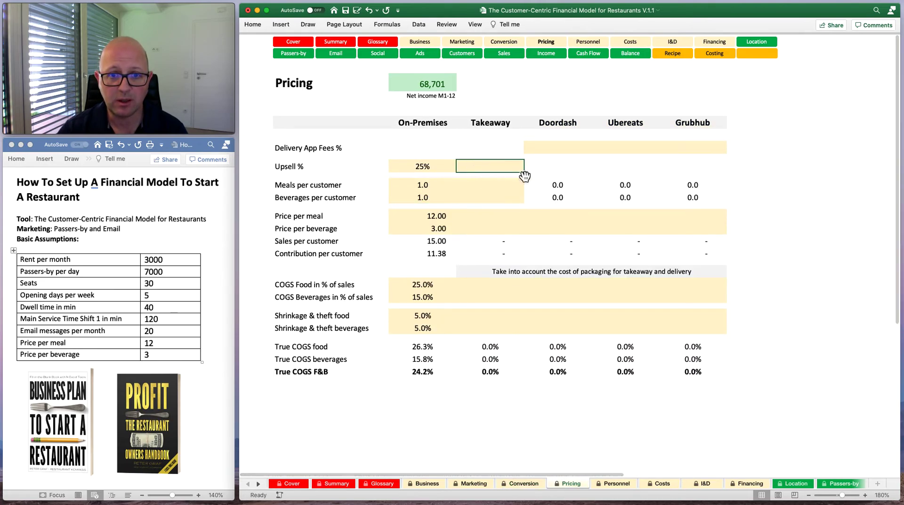
pyautogui.press('Down')
pyautogui.press('Down')
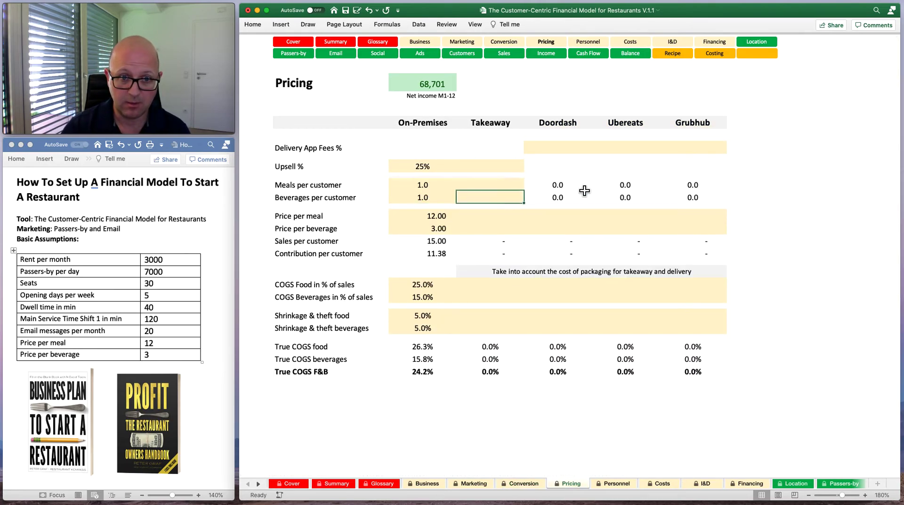
pyautogui.press('Up')
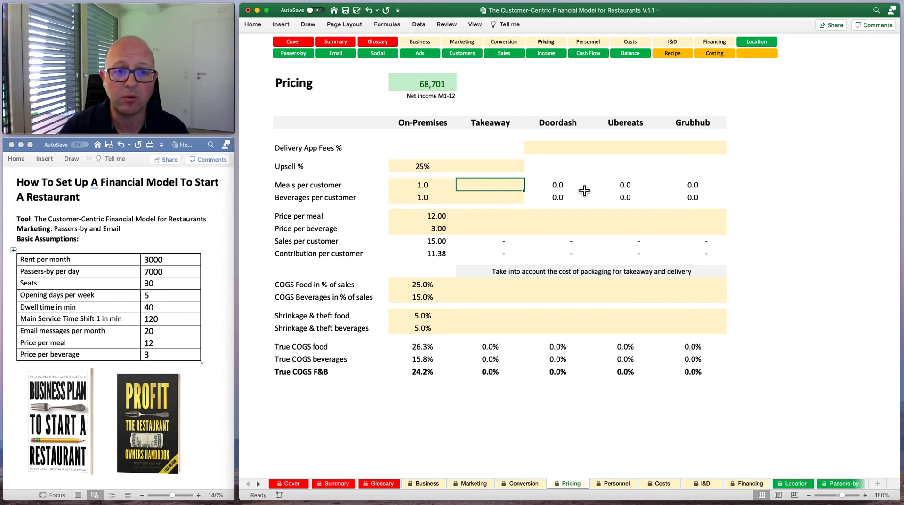
pyautogui.write('1.5')
pyautogui.press('Return')
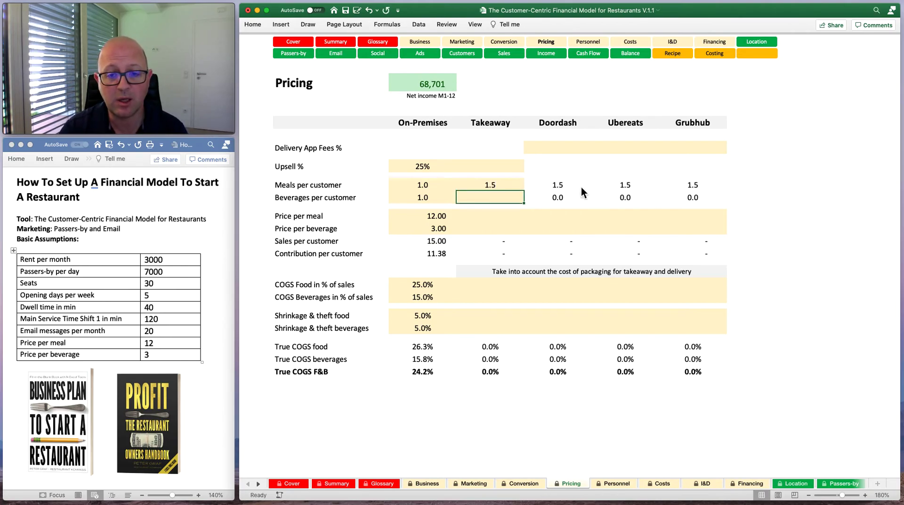
pyautogui.write('0.5')
pyautogui.press('Return')
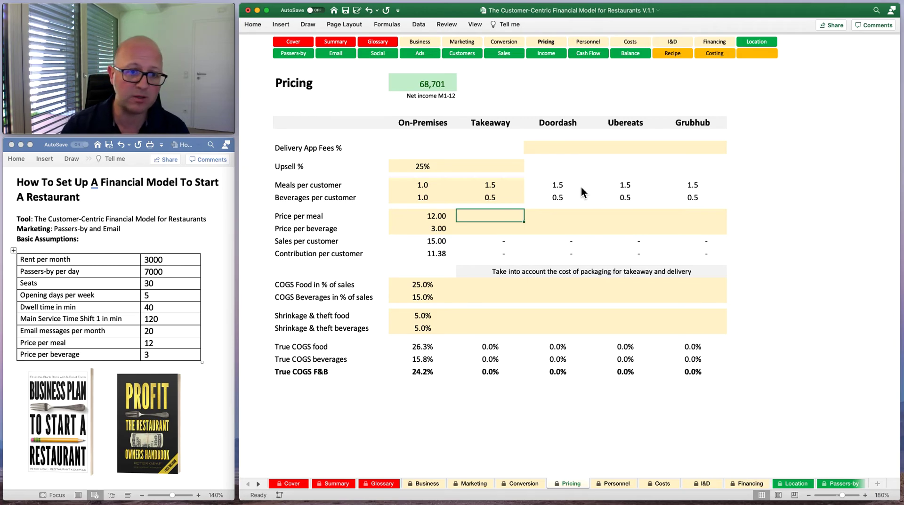
# Set the takeaway price per meal to 11 and price per beverage to 2.50
pyautogui.press('Up')
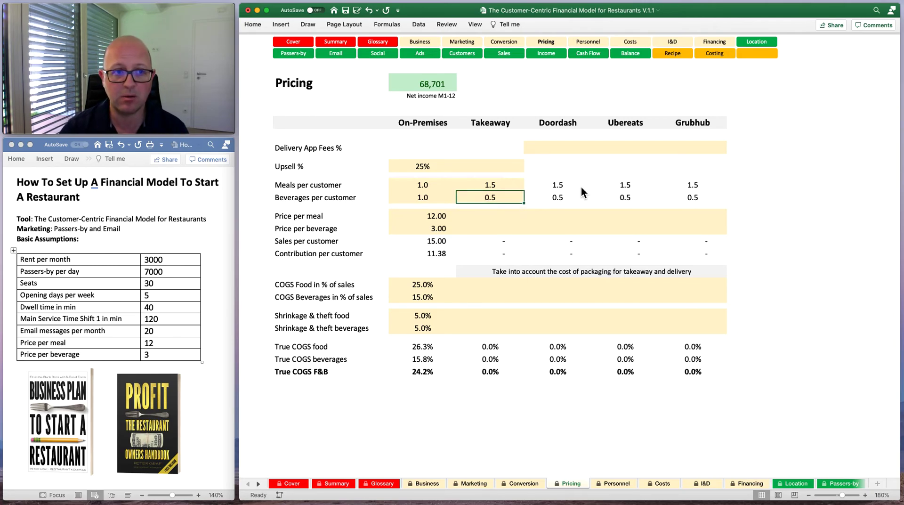
pyautogui.press('Down')
pyautogui.press('Up')
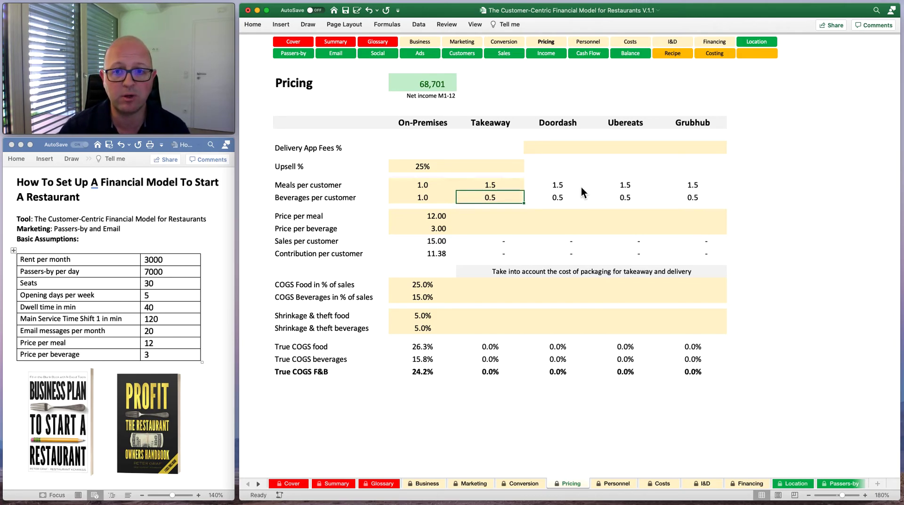
pyautogui.press('Down')
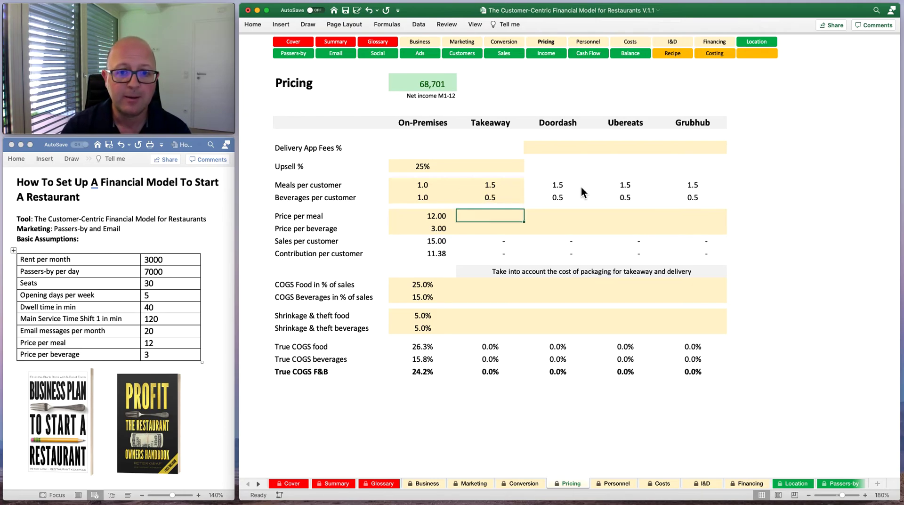
pyautogui.write('11')
pyautogui.press('Return')
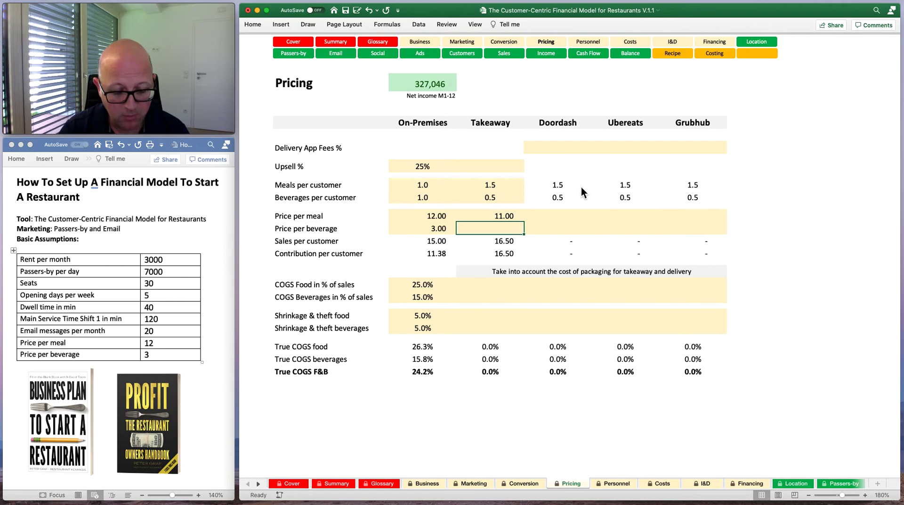
pyautogui.write('2.5')
pyautogui.press('Return')
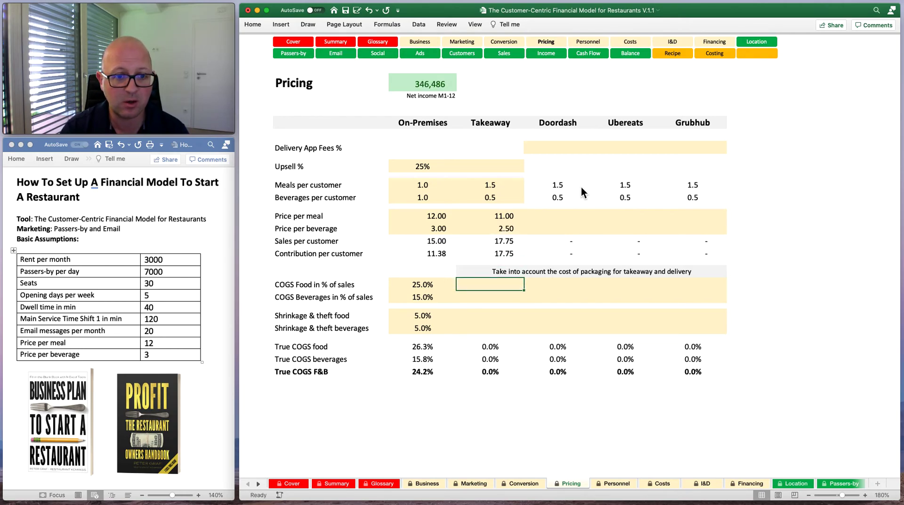
# Set the takeaway COGS to 27% of sales for food and 17% for beverages
pyautogui.write('27')
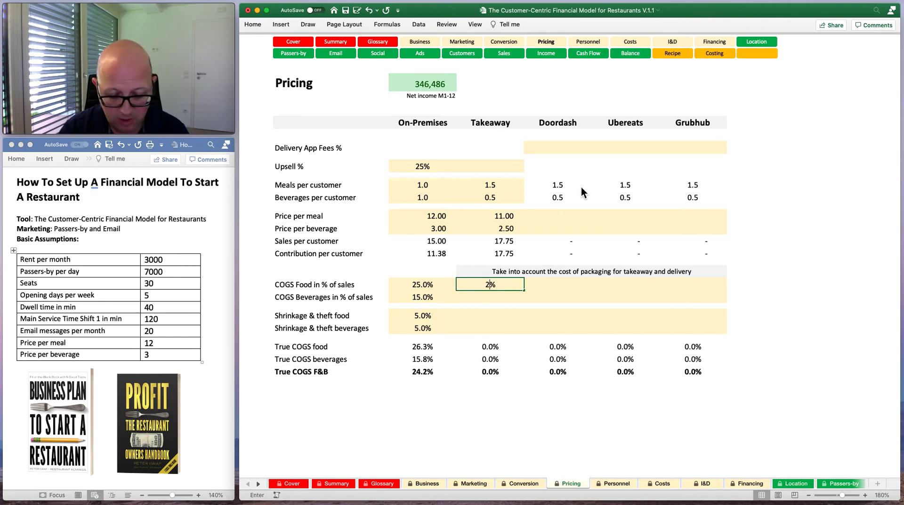
pyautogui.press('Return')
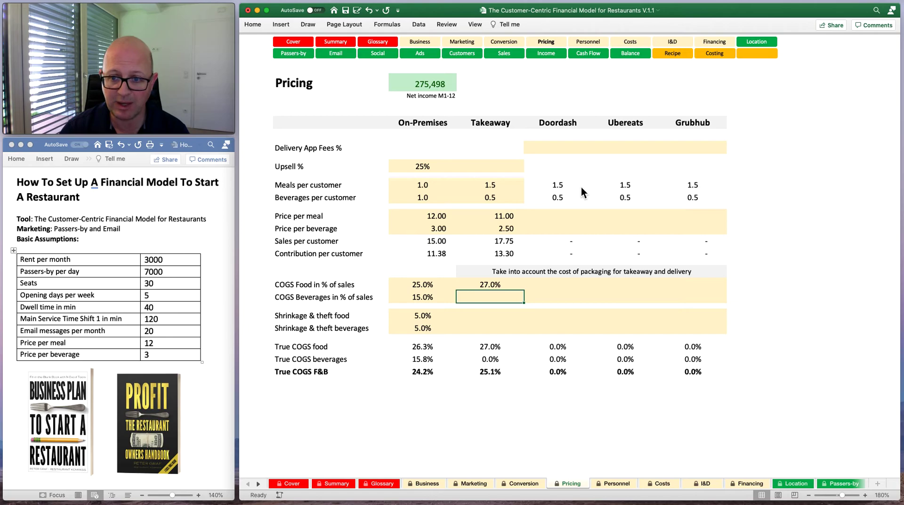
pyautogui.write('17')
pyautogui.press('Return')
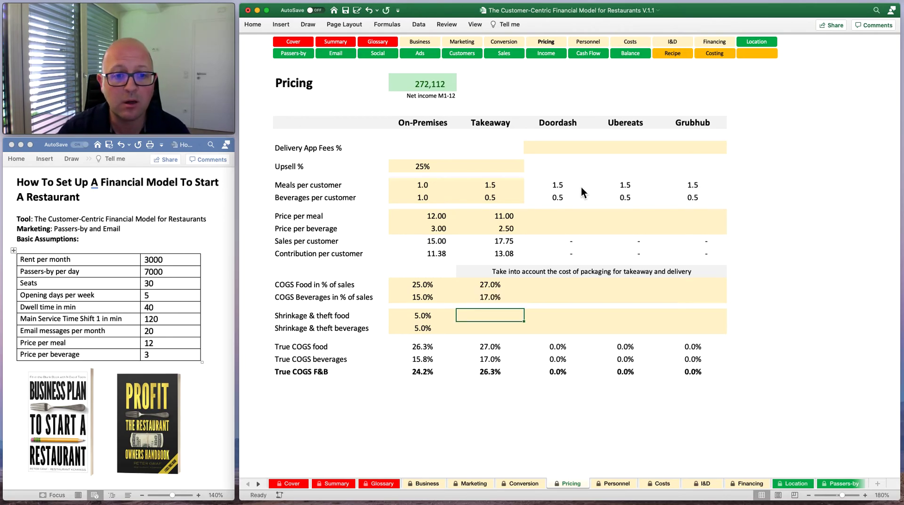
# Set takeaway shrinkage and theft to 5% for both food and beverages
pyautogui.press('Up')
pyautogui.press('Down')
pyautogui.write('5')
pyautogui.press('Return')
pyautogui.write('5')
pyautogui.press('Return')
# Set the takeaway upsell rate to 25%
pyautogui.click(487, 166)
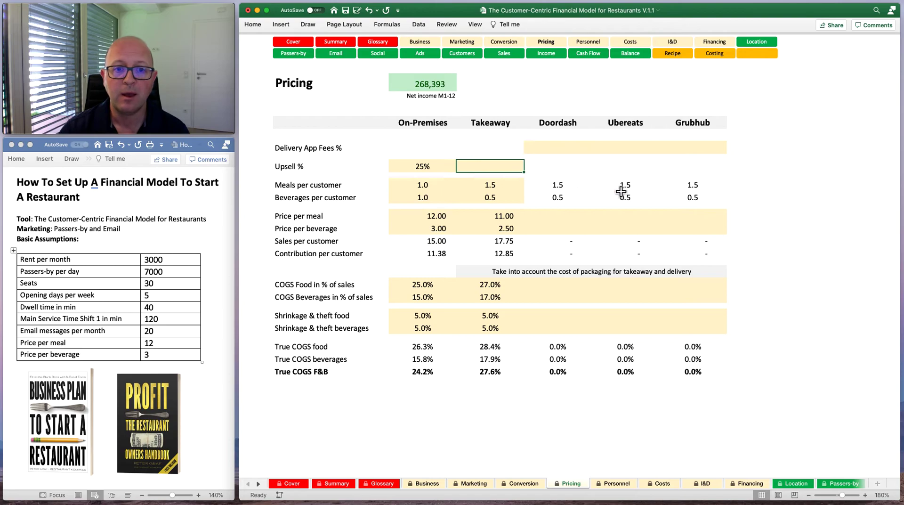
pyautogui.write('25')
pyautogui.press('Return')
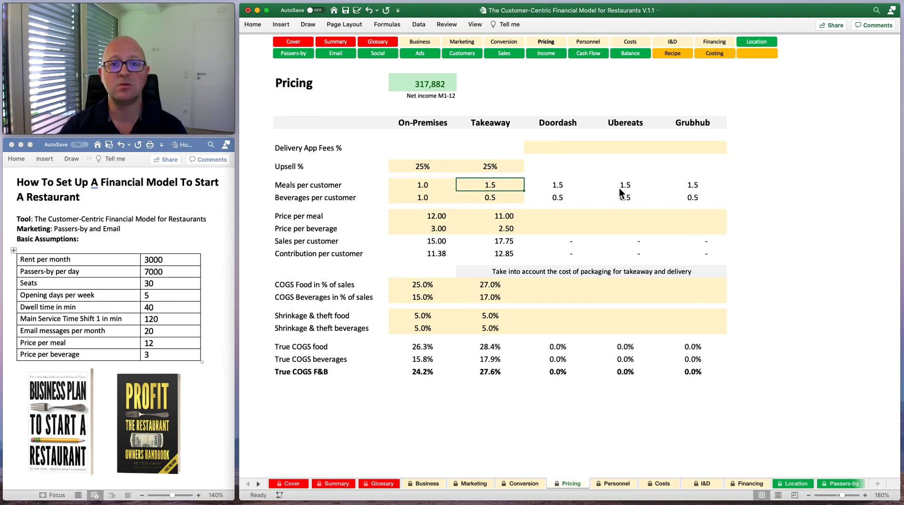
# On the Personnel sheet, try 2 full-time cooks in shift 1's early months and set M1's part-time cooks to 2
pyautogui.click(617, 484)
pyautogui.scroll(-1, 545, 257)
pyautogui.click(485, 168)
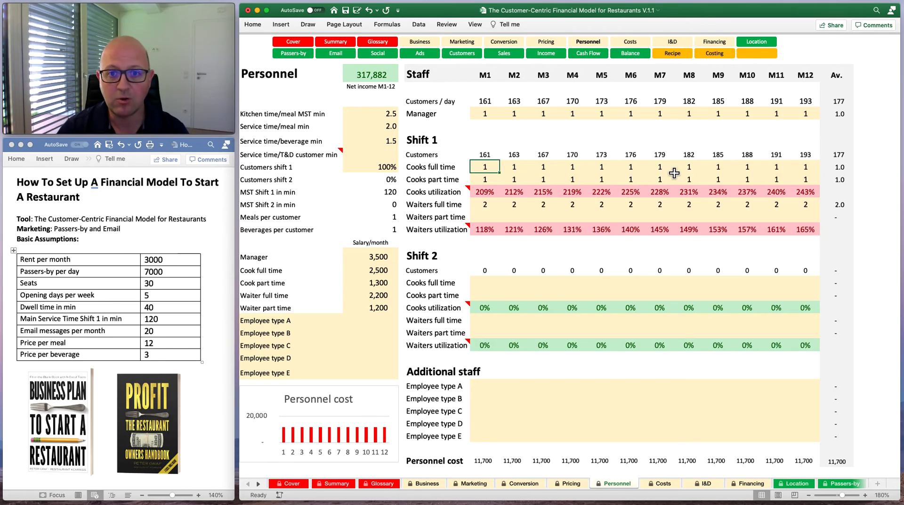
pyautogui.press('Right')
pyautogui.write('2')
pyautogui.press('Right')
pyautogui.write('2')
pyautogui.press('Left')
pyautogui.press('Left')
pyautogui.press('Down')
pyautogui.write('2')
# Set shift 1's full-time cooks to 3 for every month from M1 to M12
pyautogui.press('Right')
pyautogui.press('Left')
pyautogui.press('Up')
pyautogui.press('Down')
pyautogui.press('Up')
pyautogui.press('Right')
pyautogui.press('Down')
pyautogui.press('Up')
pyautogui.press('Down')
pyautogui.press('Up')
pyautogui.press('Left')
pyautogui.write('3\t3\t3\t3\t3\t3\t3\t3\t3\t3\t3\t3')
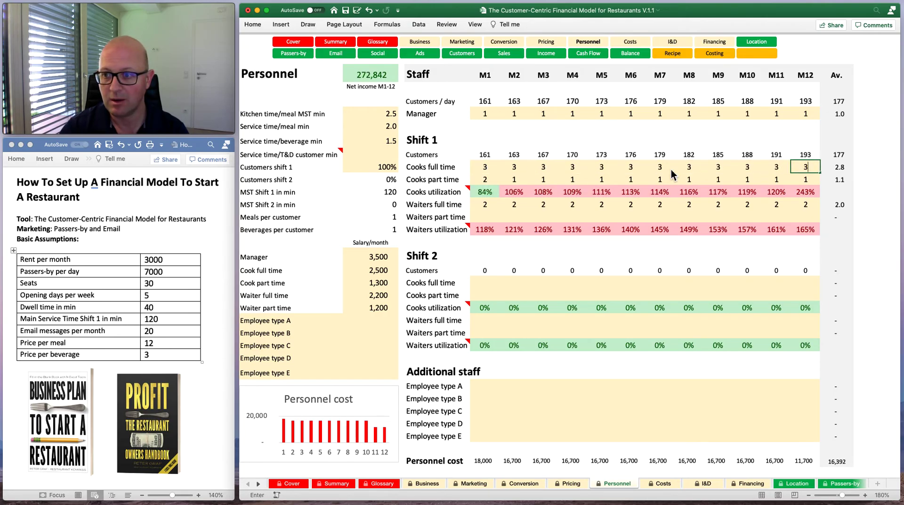
# Set shift 1's part-time cooks to 2 for every month from M12 back to M2
pyautogui.press('Down')
pyautogui.write('2')
pyautogui.press('Left')
pyautogui.write('2')
pyautogui.press('Left')
pyautogui.write('2')
pyautogui.press('Left')
pyautogui.write('2')
pyautogui.press('Left')
pyautogui.press('2')
pyautogui.press('Left')
pyautogui.press('2')
pyautogui.press('Left')
pyautogui.press('2')
pyautogui.press('Left')
pyautogui.press('2')
pyautogui.press('Left')
pyautogui.press('2')
pyautogui.press('Left')
pyautogui.press('2')
pyautogui.press('Left')
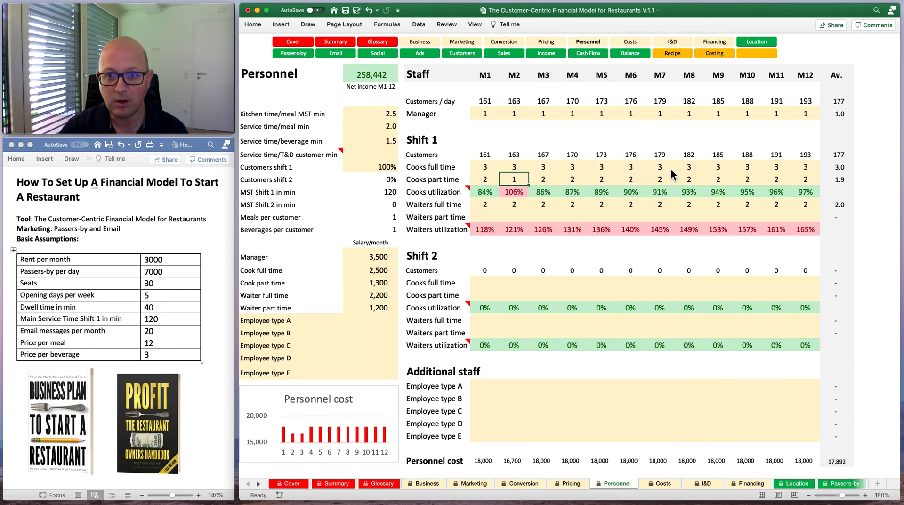
pyautogui.write('2')
pyautogui.press('Left')
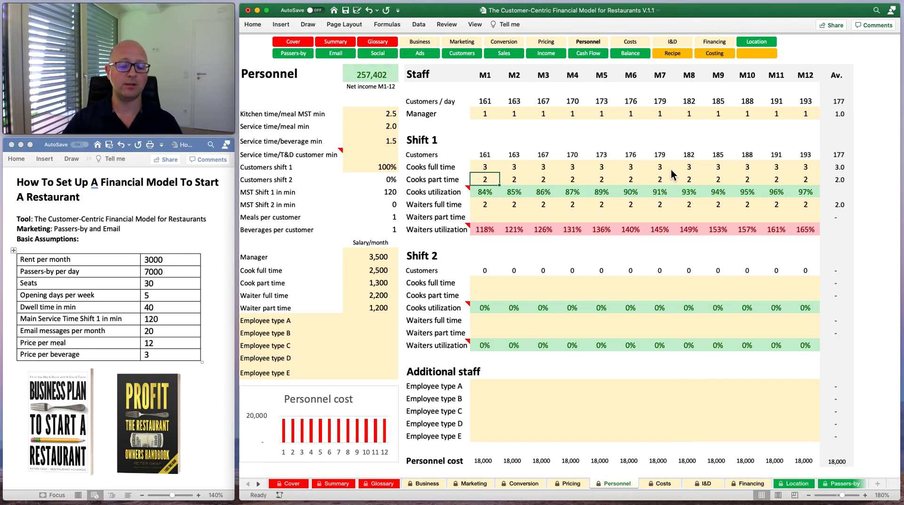
# Set shift 1's part-time waiters to 1 for every month from M1 to M12
pyautogui.click(487, 206)
pyautogui.click(484, 217)
pyautogui.press('1')
pyautogui.press('Right')
pyautogui.press('1')
pyautogui.press('Right')
pyautogui.press('1')
pyautogui.press('Right')
pyautogui.press('1')
pyautogui.press('Right')
pyautogui.press('1')
pyautogui.press('Right')
pyautogui.press('1')
pyautogui.press('Right')
pyautogui.press('1')
pyautogui.press('Right')
pyautogui.press('1')
pyautogui.press('Right')
pyautogui.press('1')
pyautogui.press('Right')
pyautogui.press('1')
pyautogui.press('Right')
pyautogui.press('1')
pyautogui.press('Right')
pyautogui.write('1')
pyautogui.press('Left')
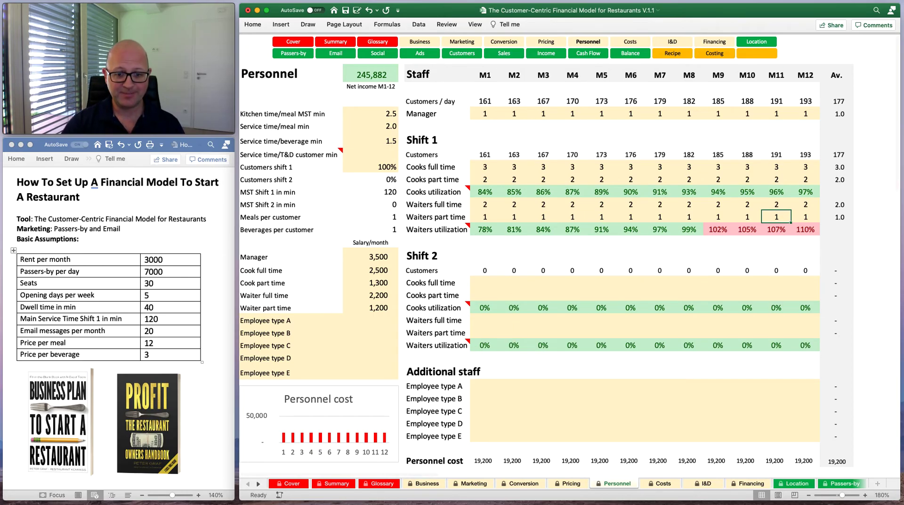
# Review the core financials, marketing return on investment and customer acquisition charts on the Summary sheet
pyautogui.click(304, 484)
pyautogui.click(344, 483)
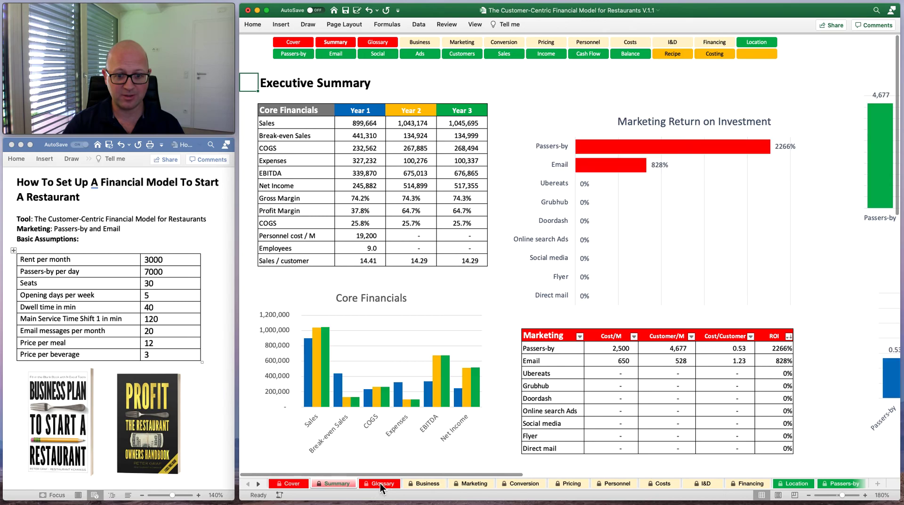
pyautogui.click(379, 483)
pyautogui.click(336, 483)
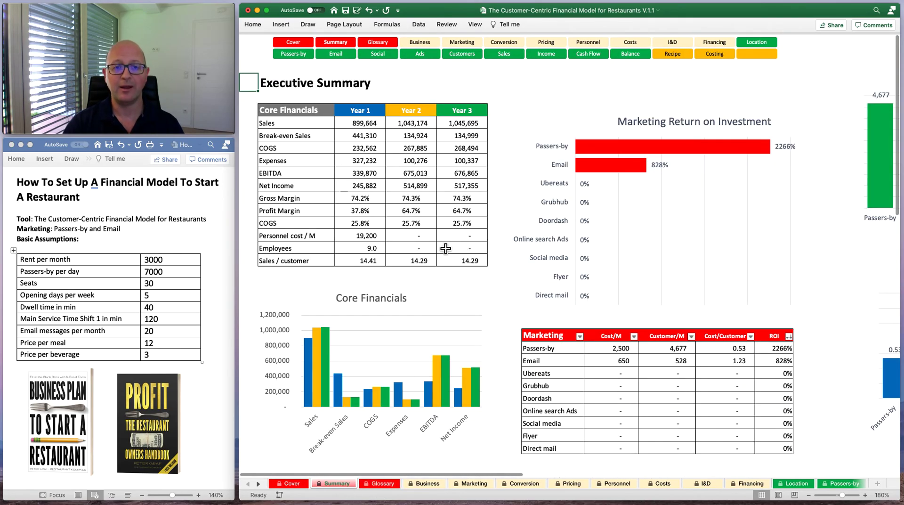
pyautogui.hscroll(10, 514, 274)
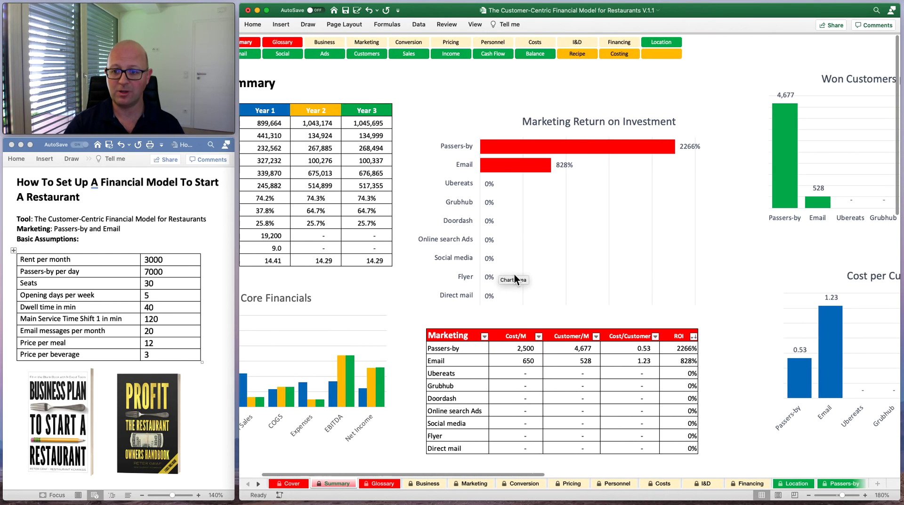
pyautogui.hscroll(-10, 514, 274)
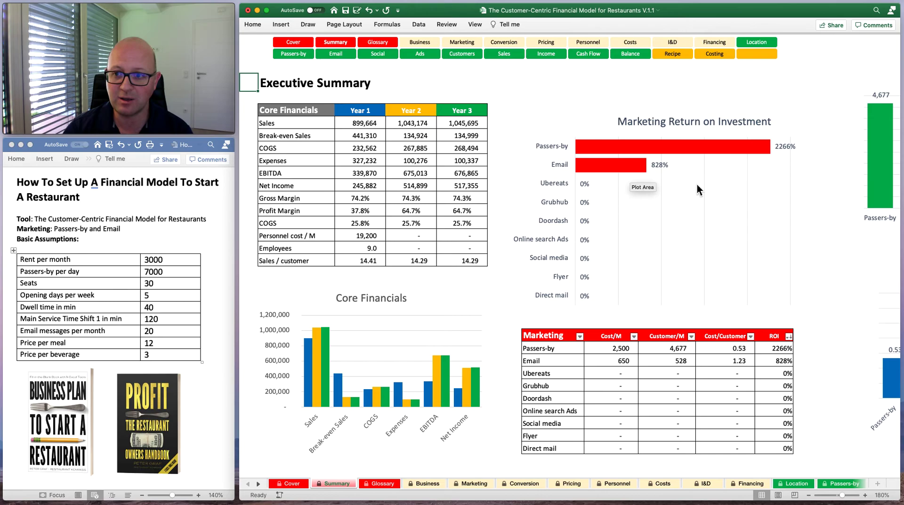
pyautogui.moveTo(713, 149)
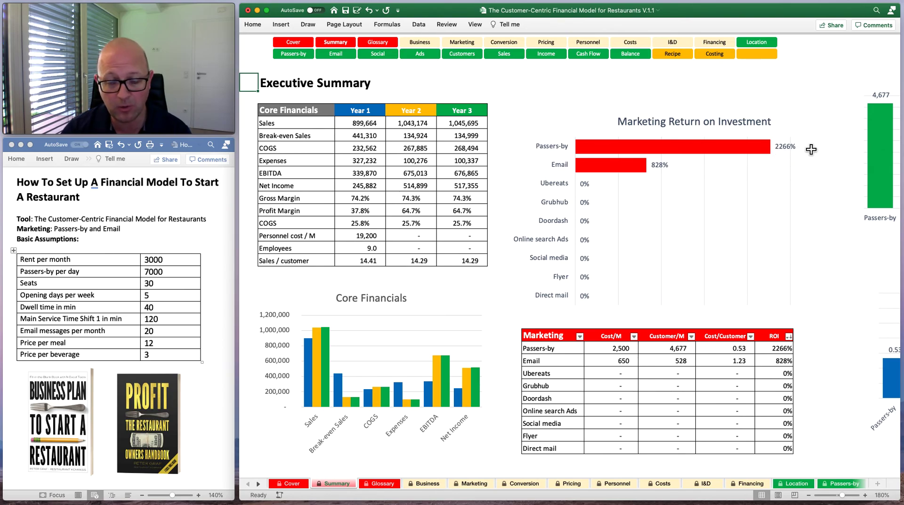
# Examine the won customers per month, cost per customer and monthly email list contribution figures beside the Executive Summary
pyautogui.moveTo(614, 168)
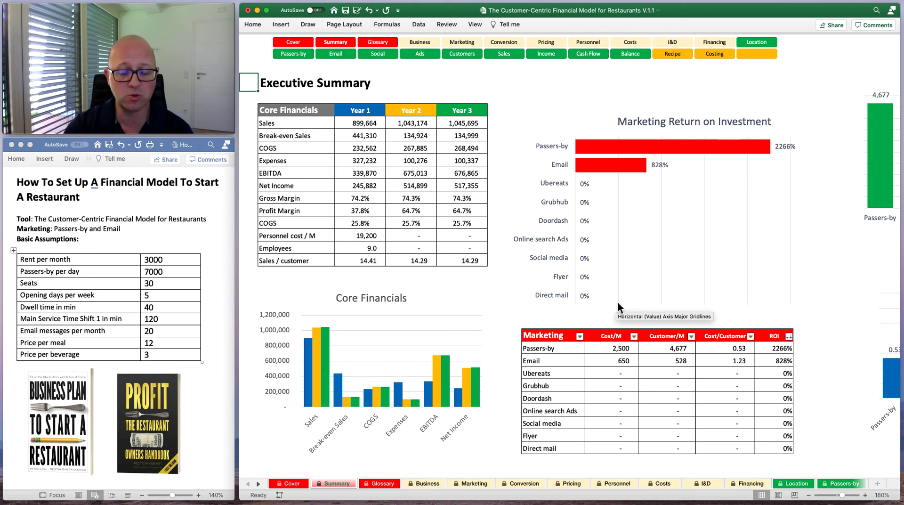
pyautogui.hscroll(5, 642, 324)
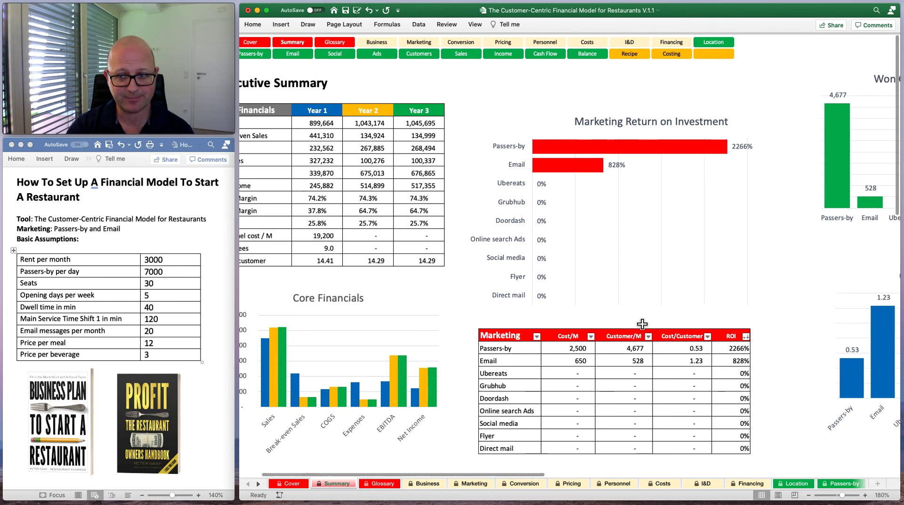
pyautogui.hscroll(9, 642, 324)
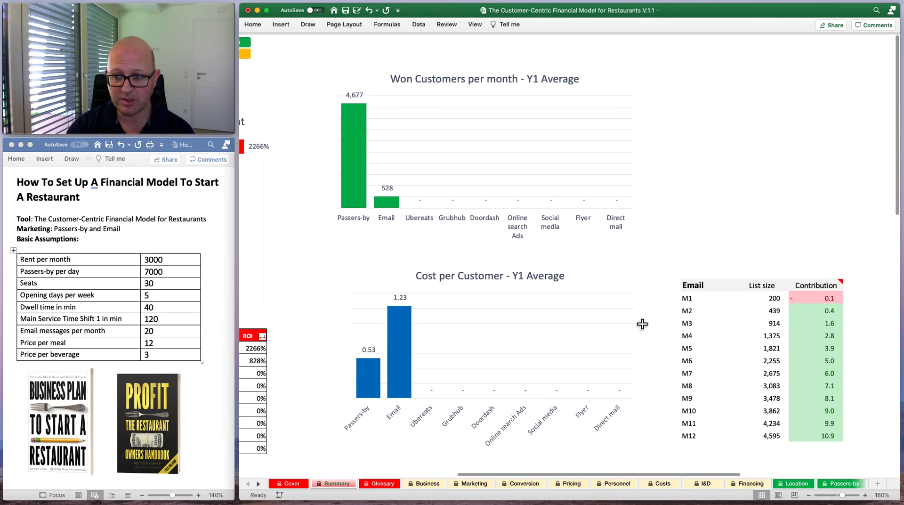
pyautogui.hscroll(-13, 642, 324)
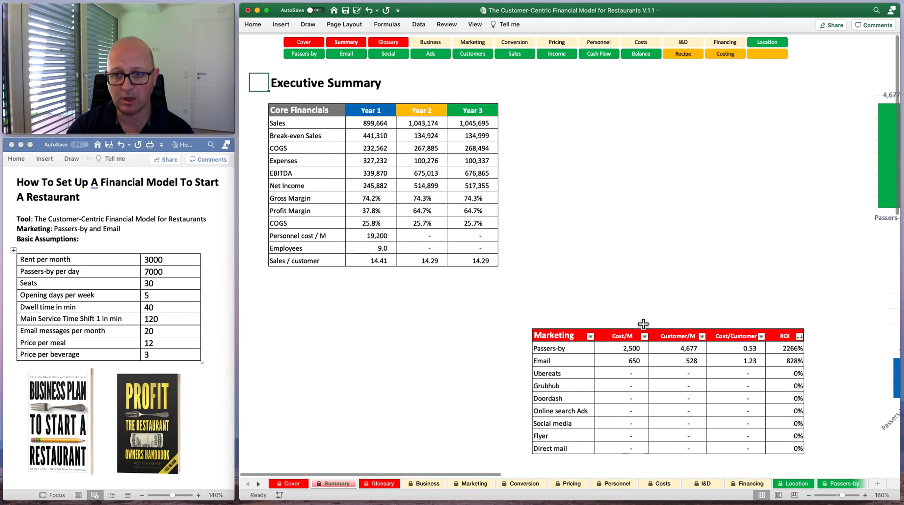
pyautogui.hscroll(-1, 643, 324)
pyautogui.hscroll(10, 643, 323)
pyautogui.hscroll(-5, 471, 194)
pyautogui.hscroll(-15, 515, 187)
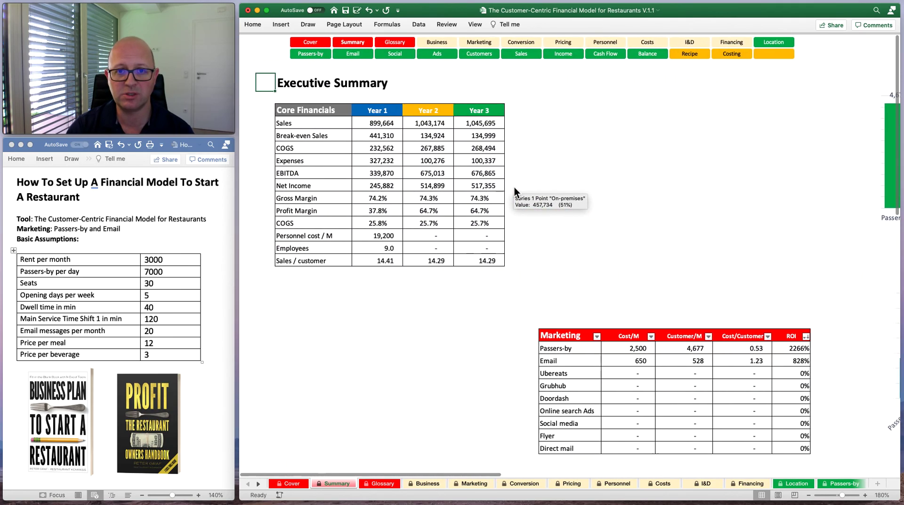
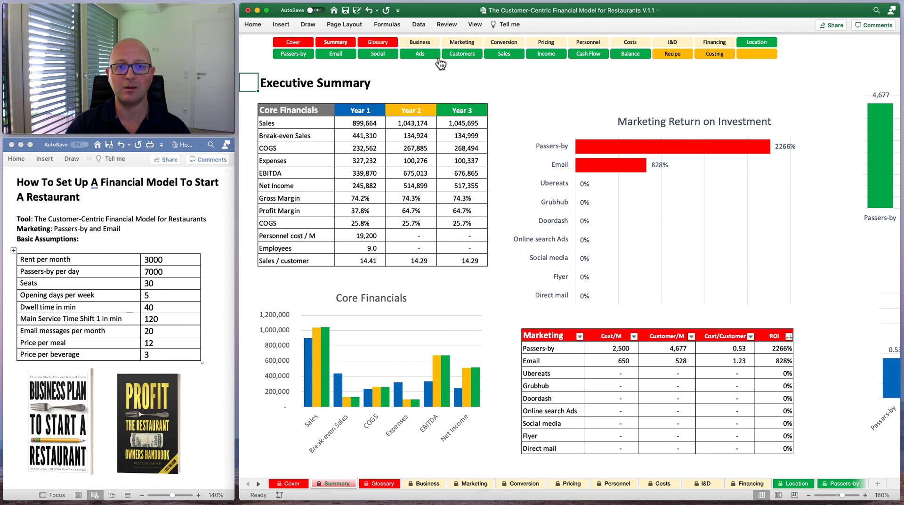
# Look through the Cover, Summary and Glossary sheets and end on the Business sheet
pyautogui.click(419, 42)
pyautogui.click(299, 42)
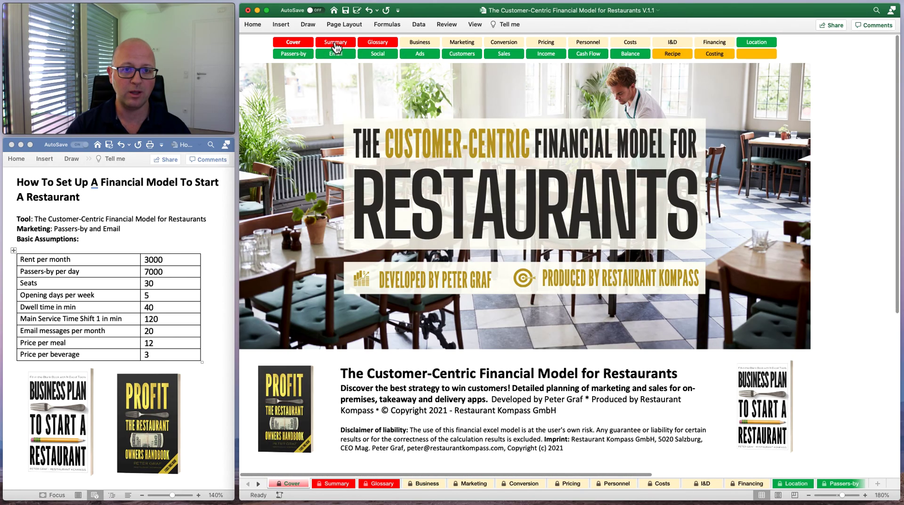
pyautogui.click(335, 42)
pyautogui.click(377, 41)
pyautogui.click(423, 43)
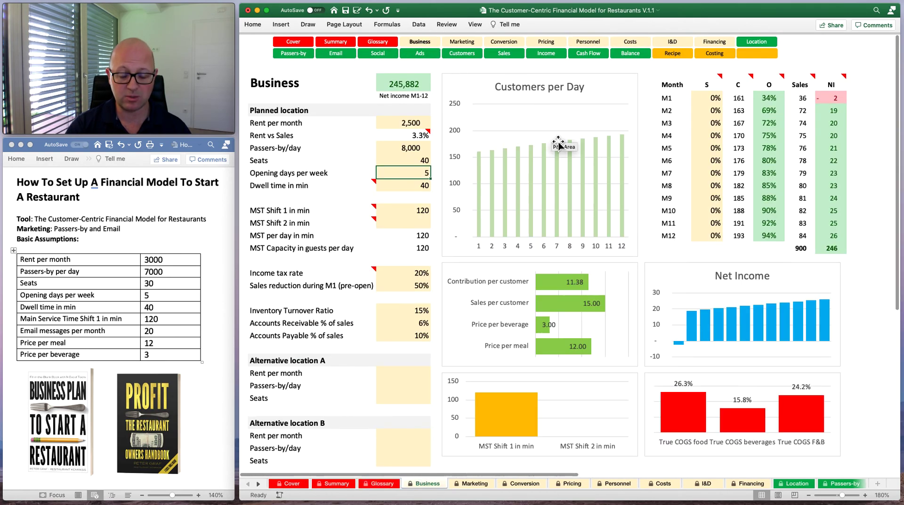